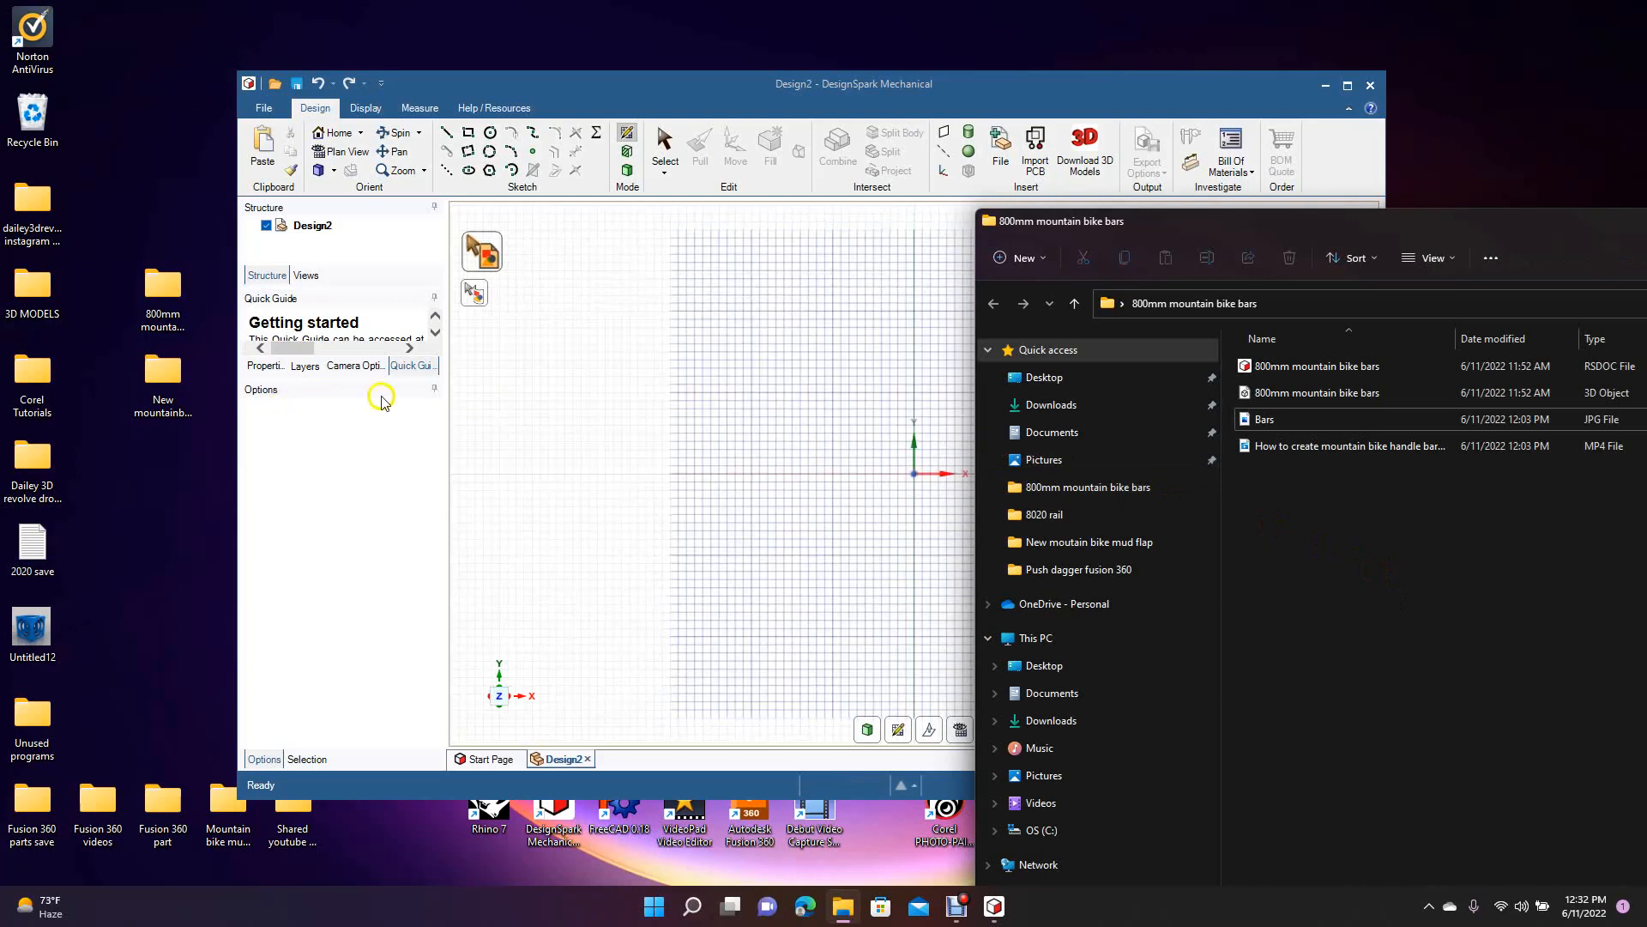
left_click(669, 450)
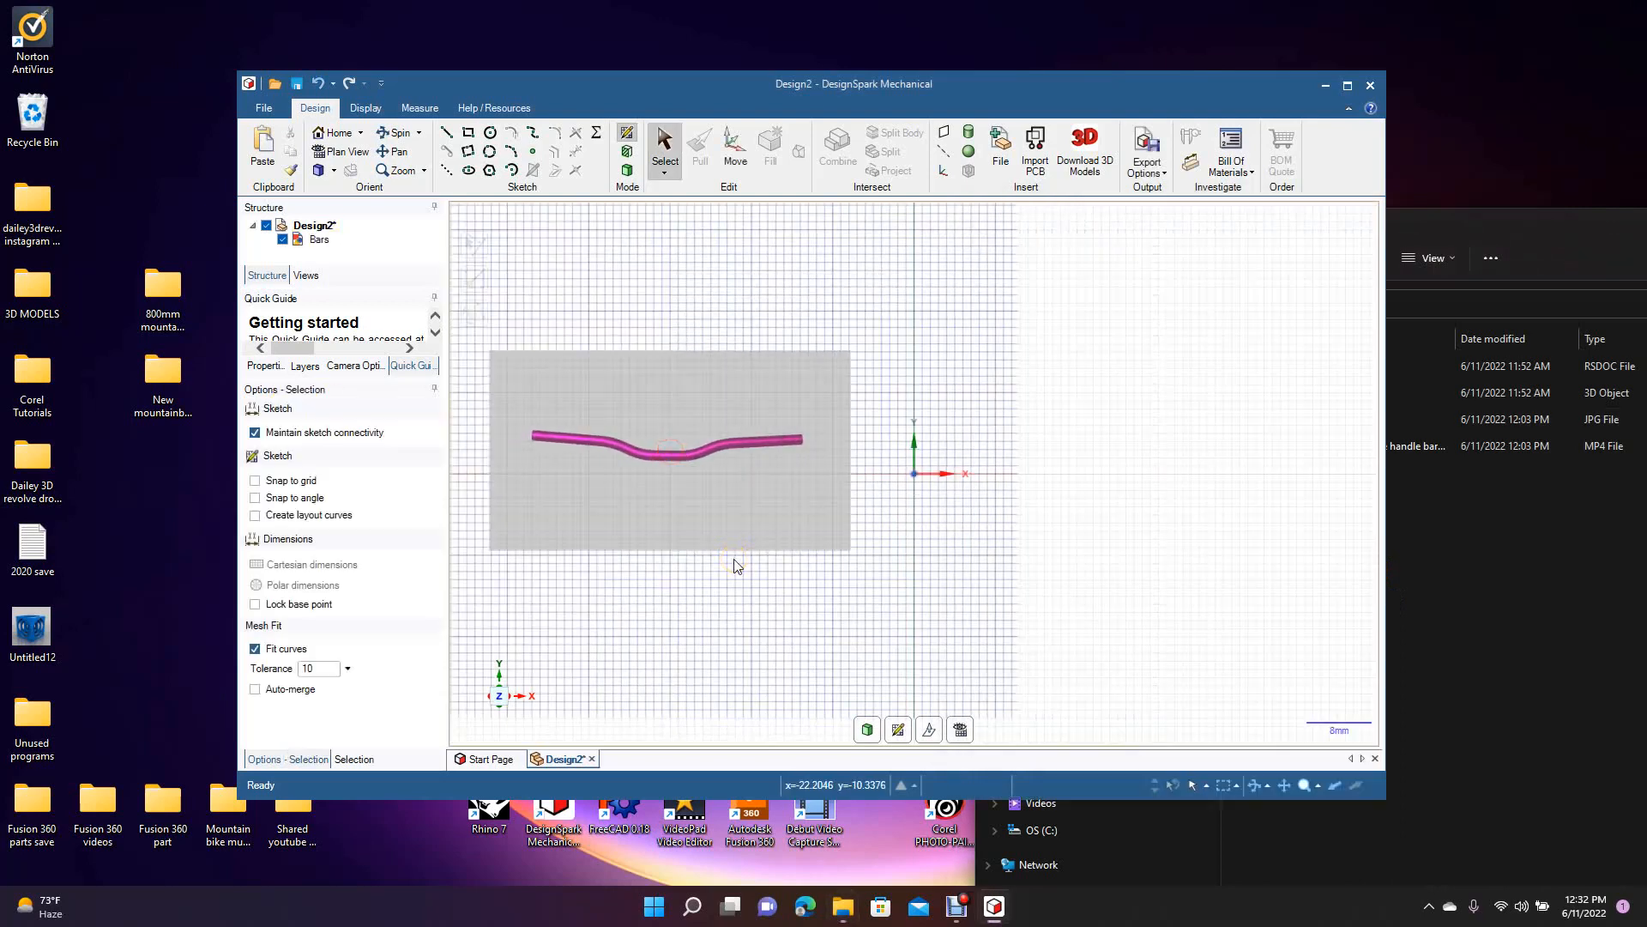
left_click(710, 517)
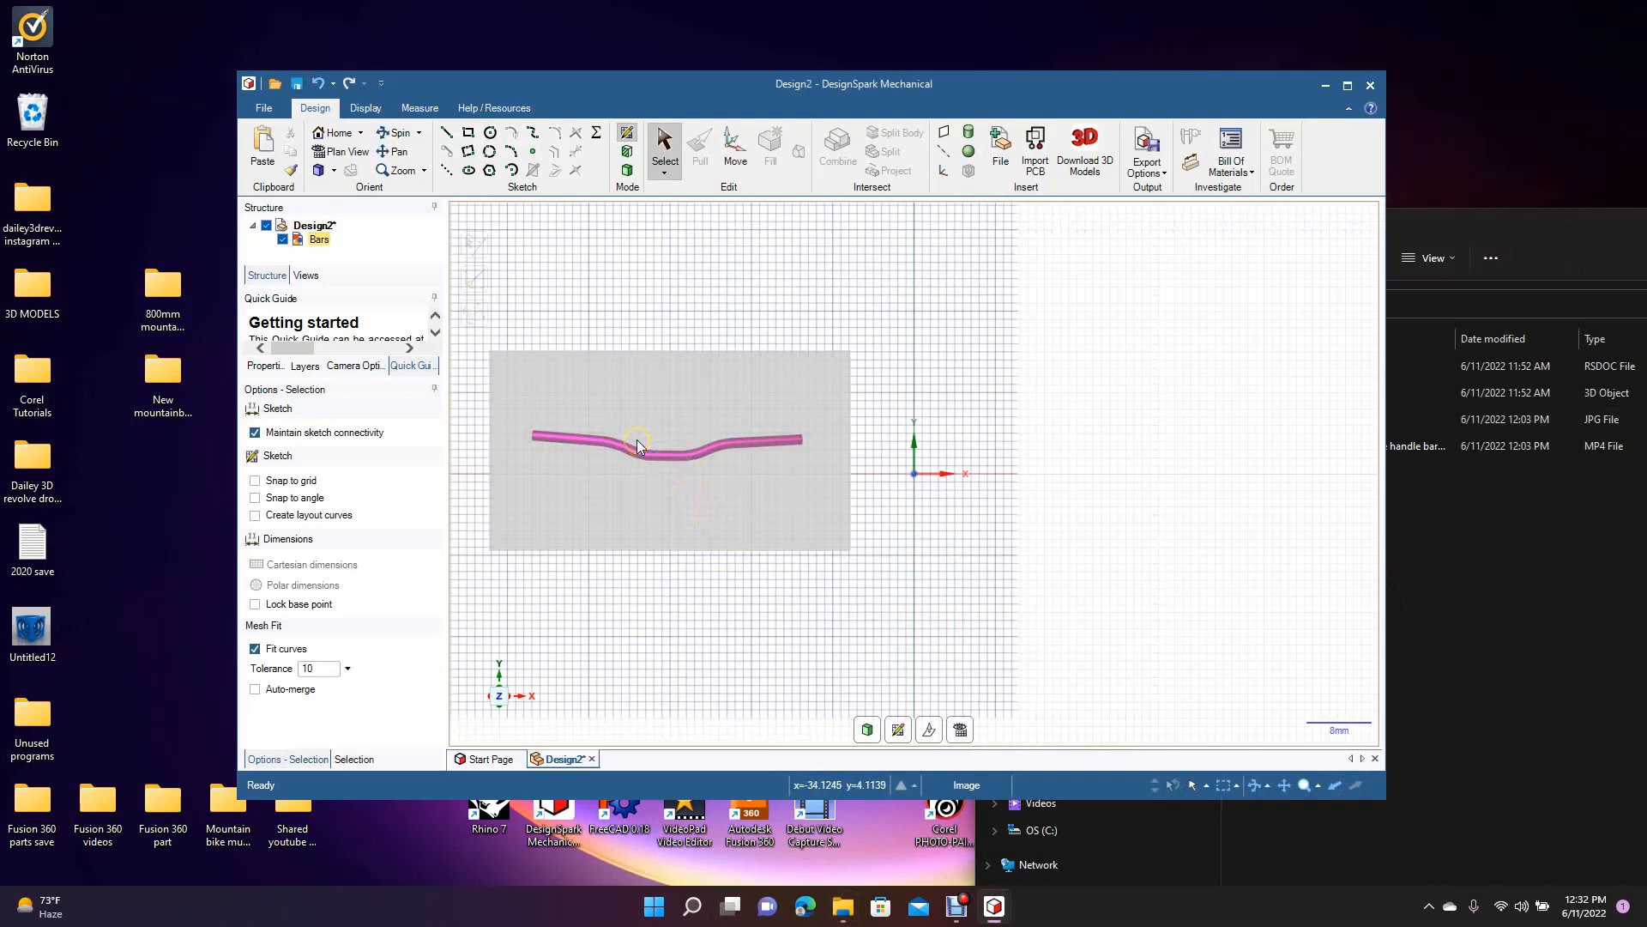
left_click(1316, 355)
left_click(660, 518)
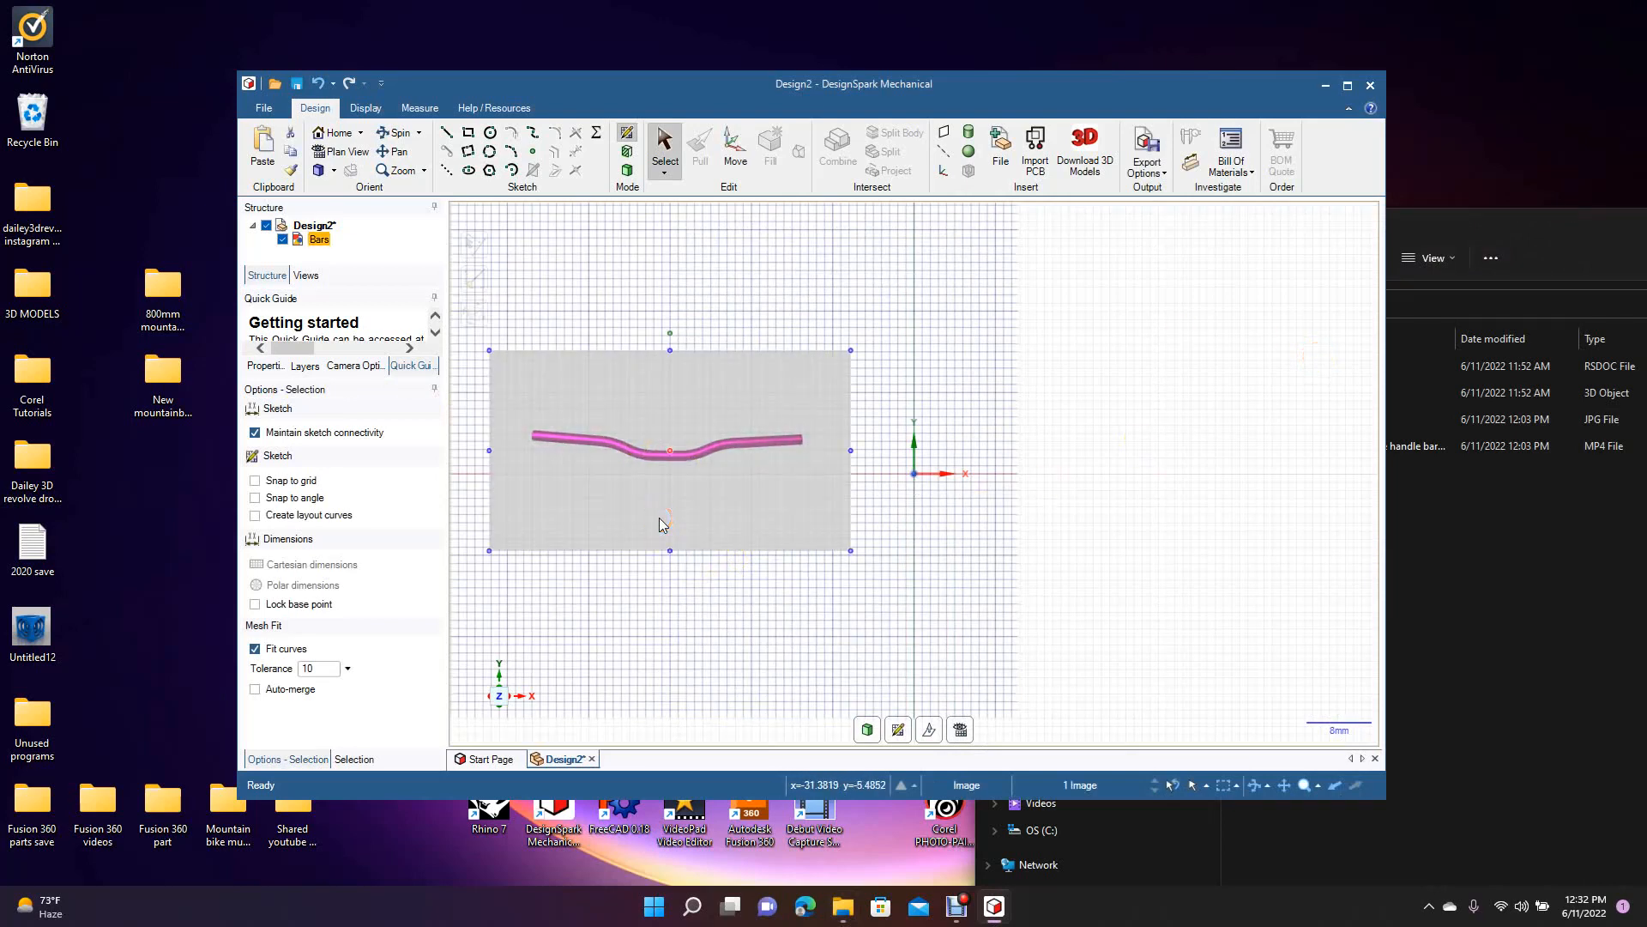
key("Delete")
- Insert the handlebar image from the New mountainbike bars folder into the maximized design and shift its left end near the origin
left_click(165, 382)
double_click(166, 387)
left_click_drag(302, 185, 1112, 445)
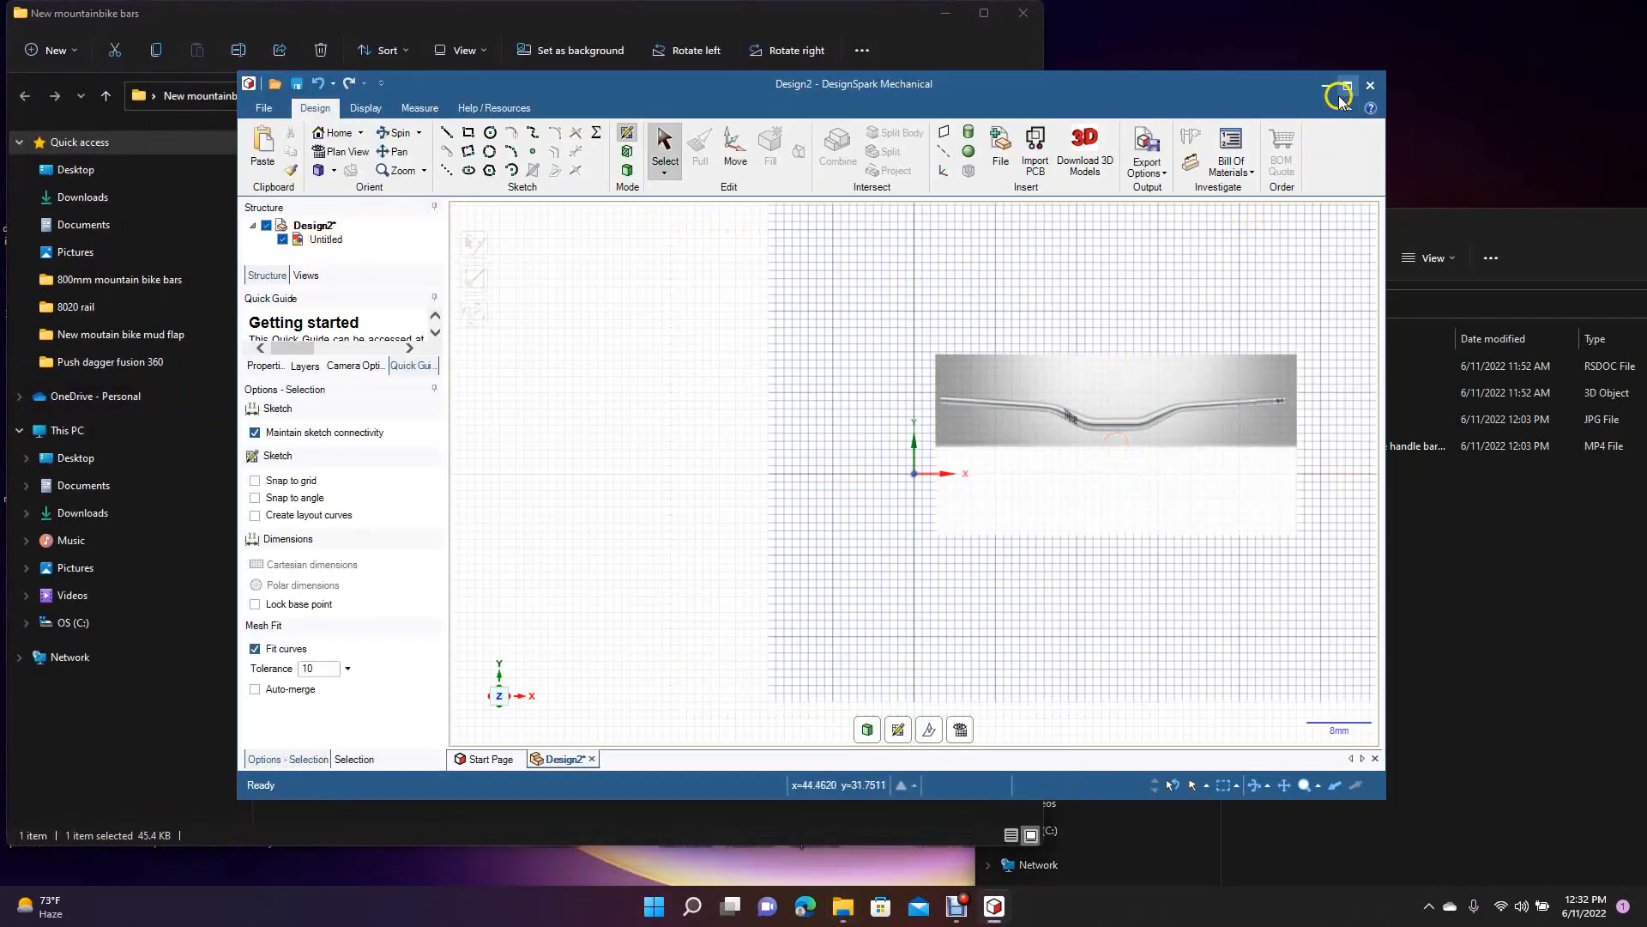
left_click(1346, 91)
left_click_drag(939, 422, 827, 469)
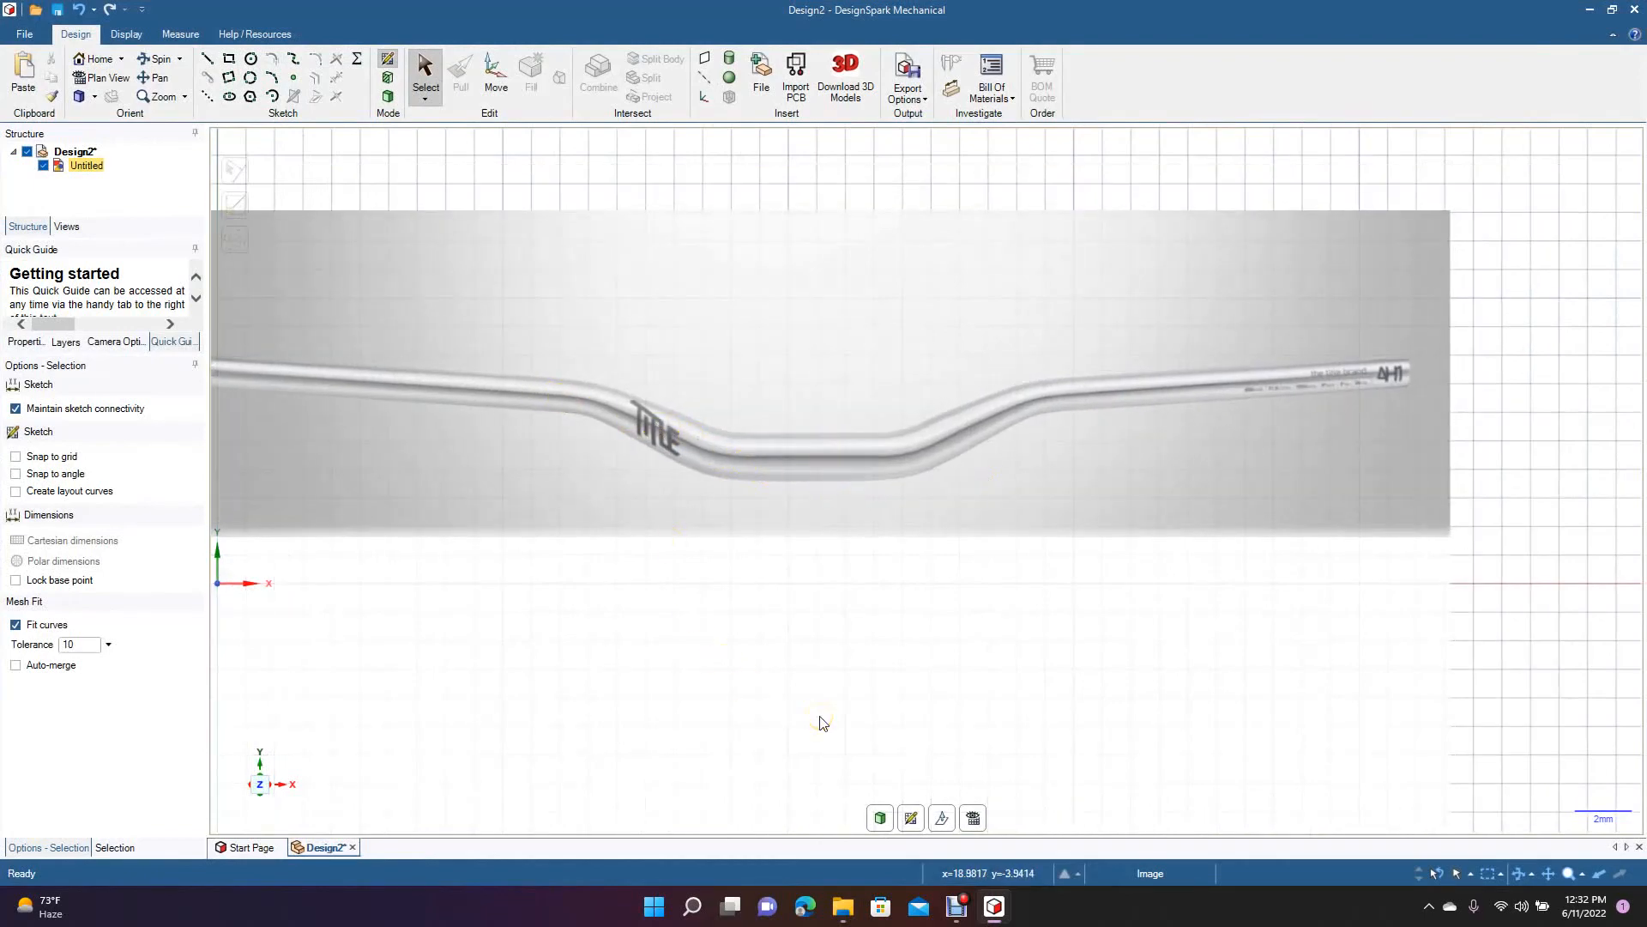
scroll(820, 723, "down", 4)
left_click(489, 383)
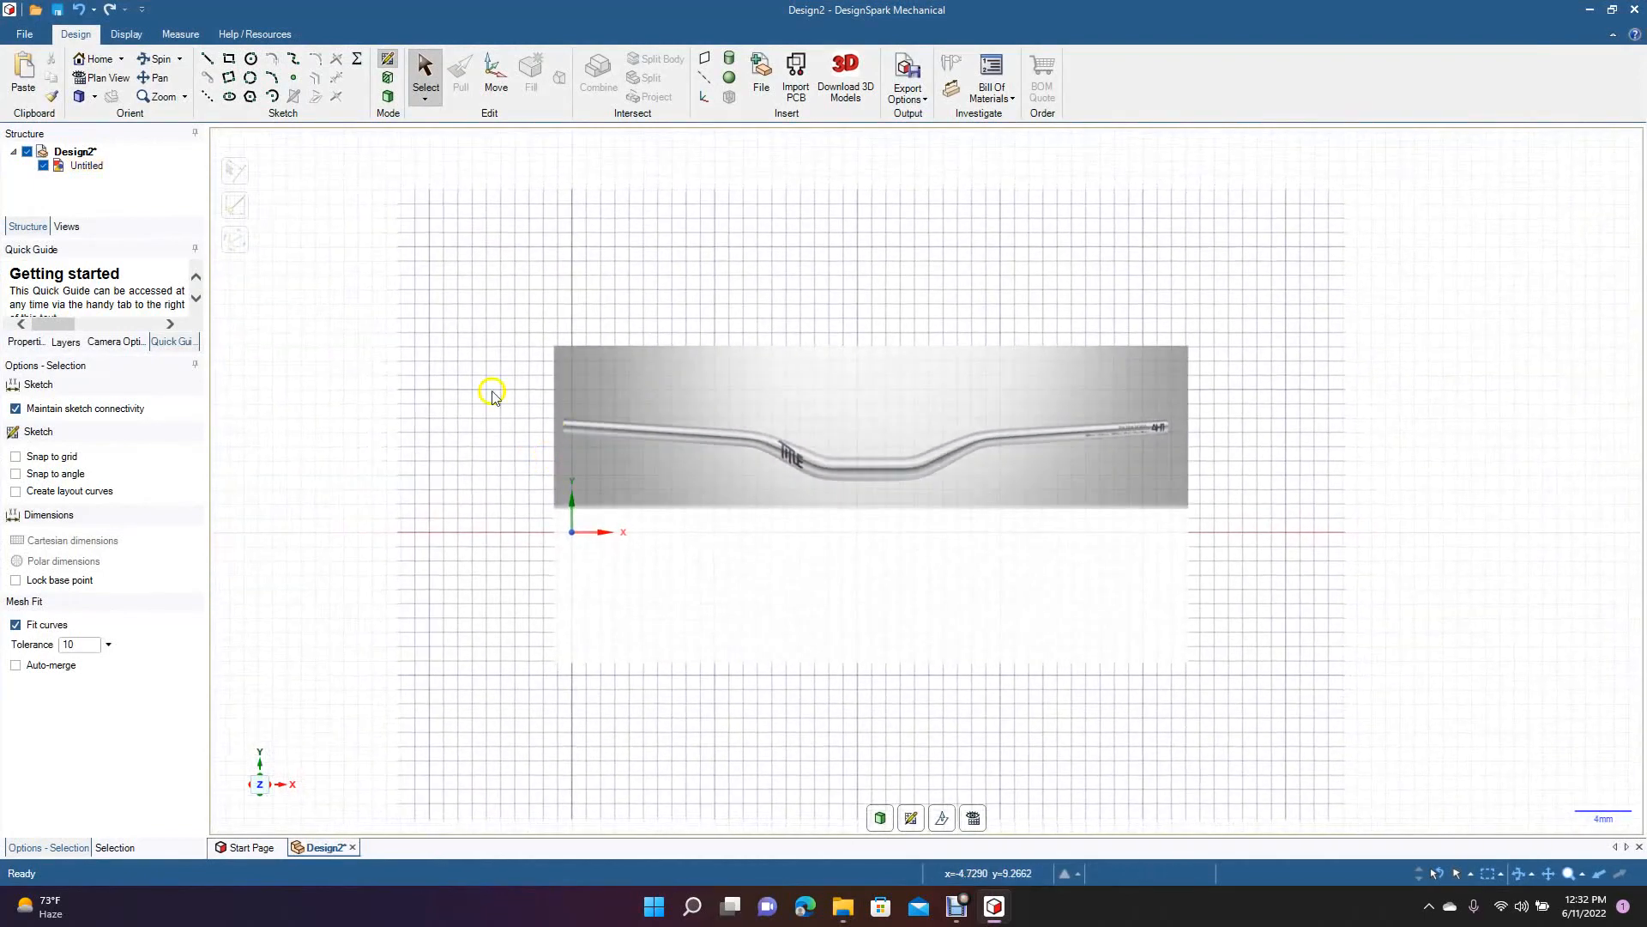
- Sketch an 800 mm horizontal reference line starting at the left end of the handlebar in the image
left_click(206, 60)
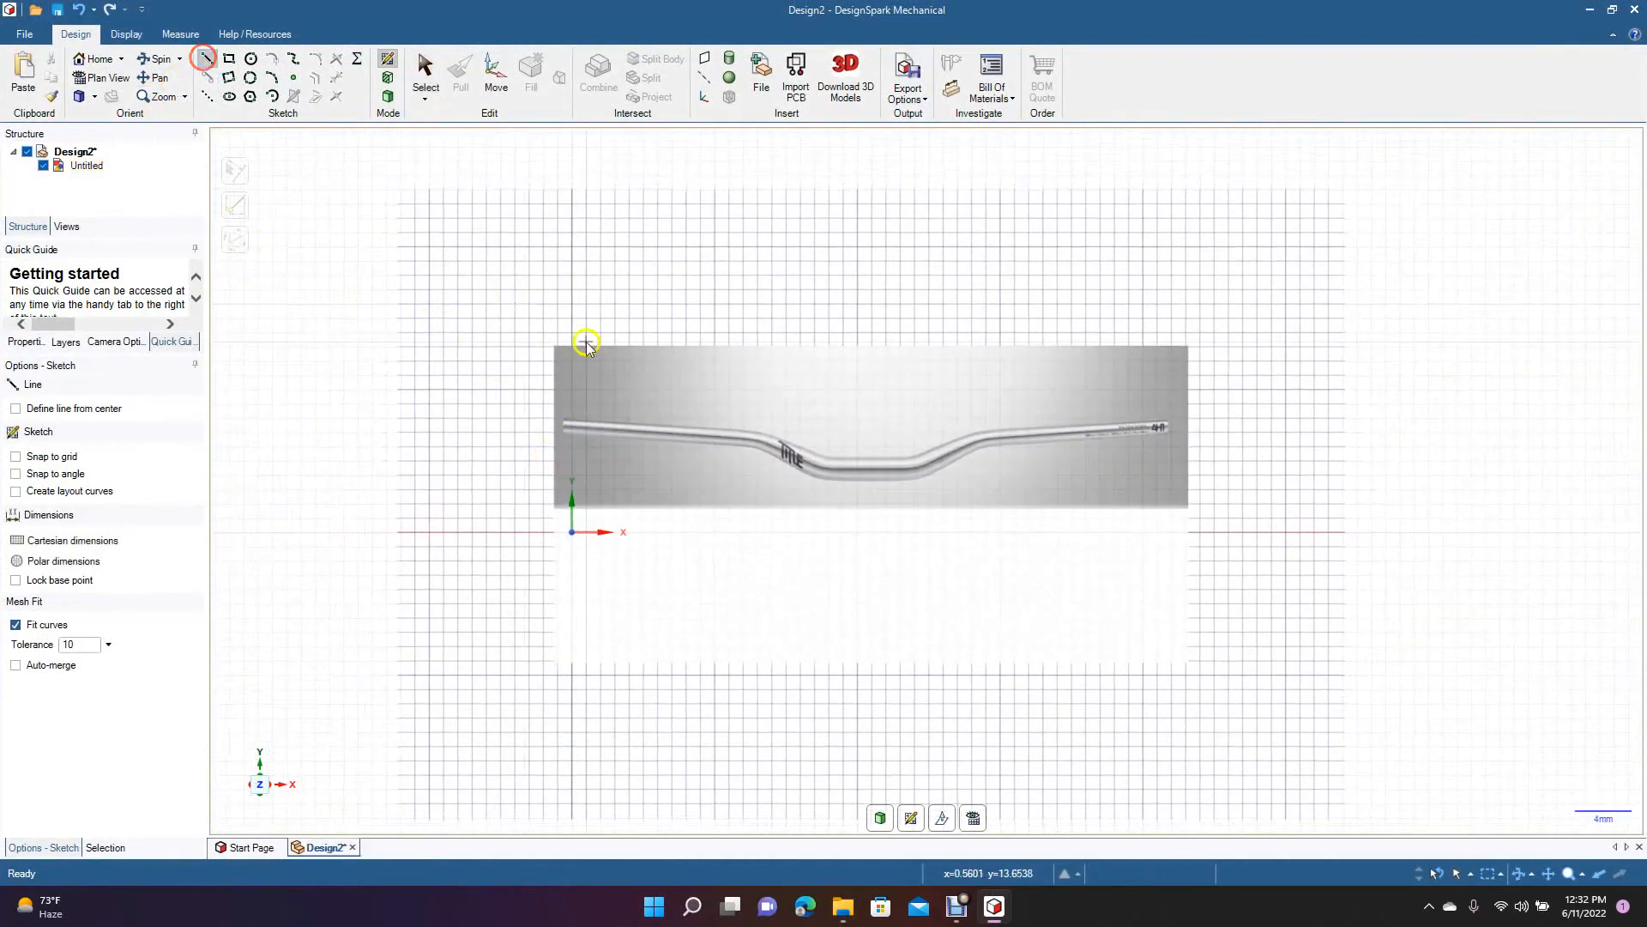
left_click(564, 418)
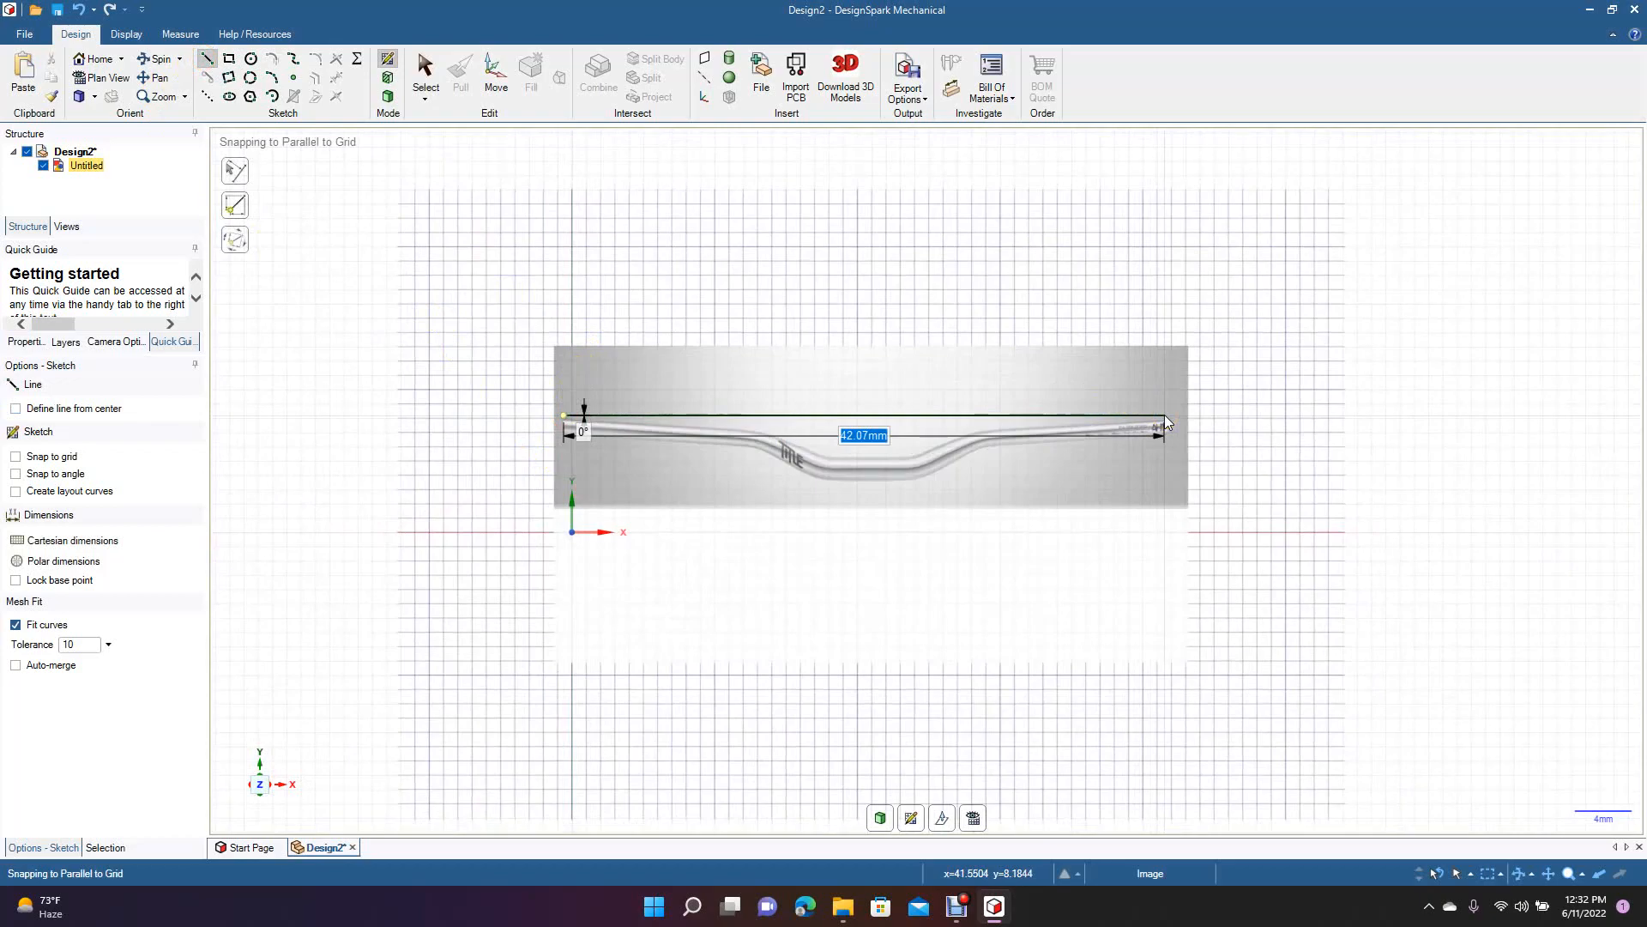
type("800")
key("Return")
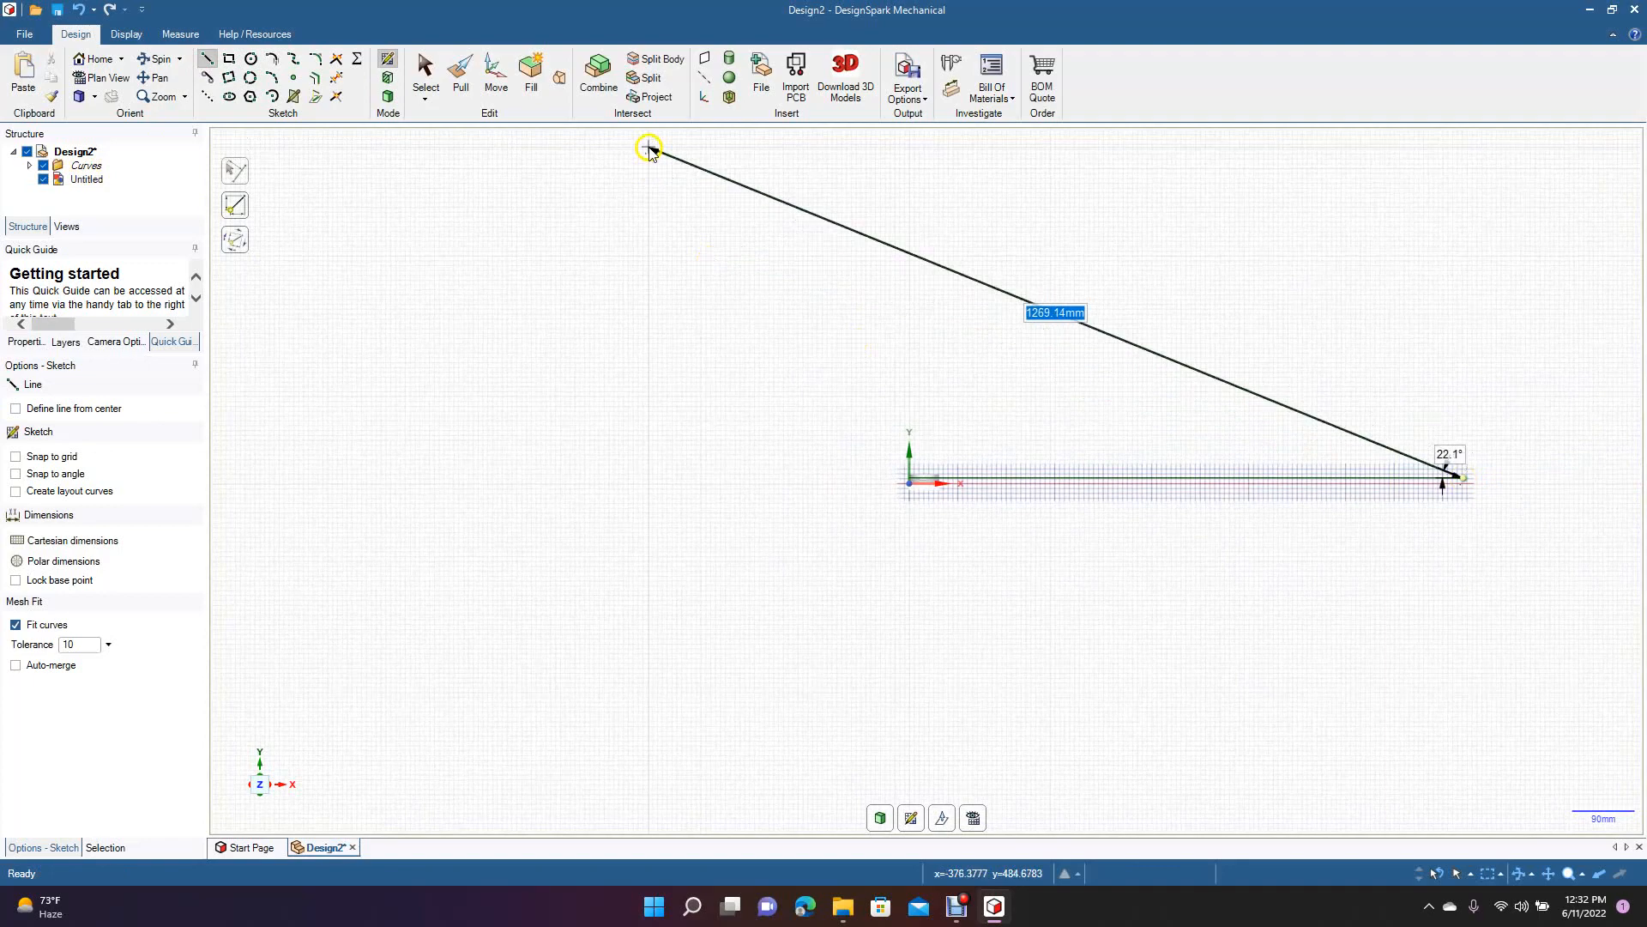
left_click(428, 77)
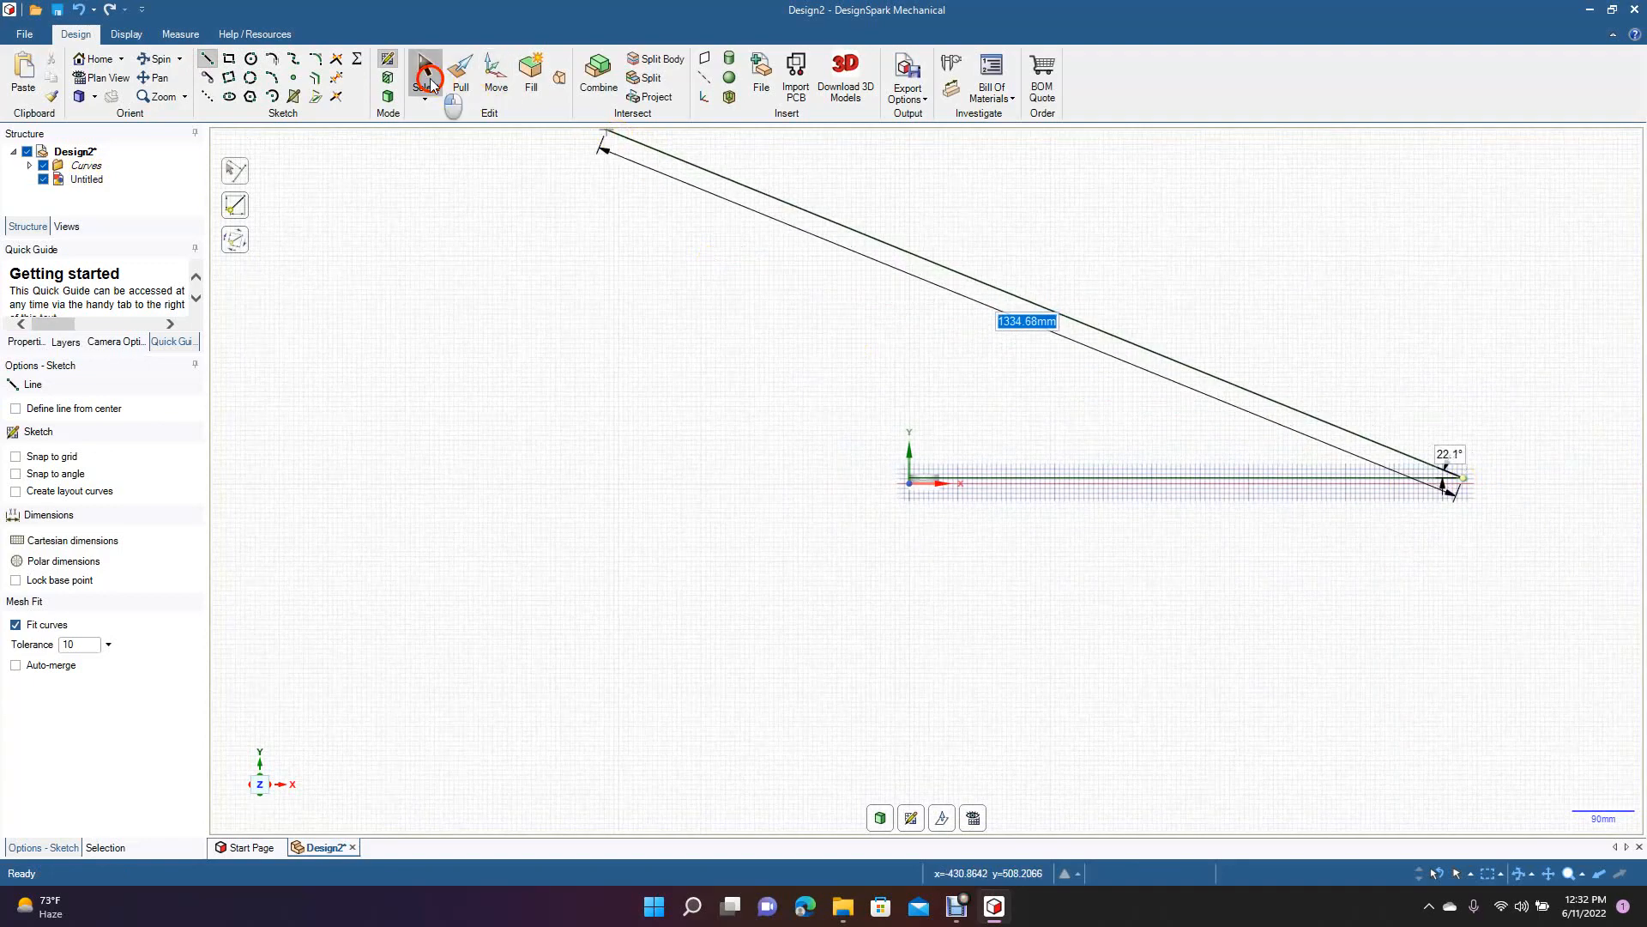
- Scale the handlebar image up to match the length of the 800 mm line and align the bar's ends with it
left_click(918, 487)
left_click(916, 484)
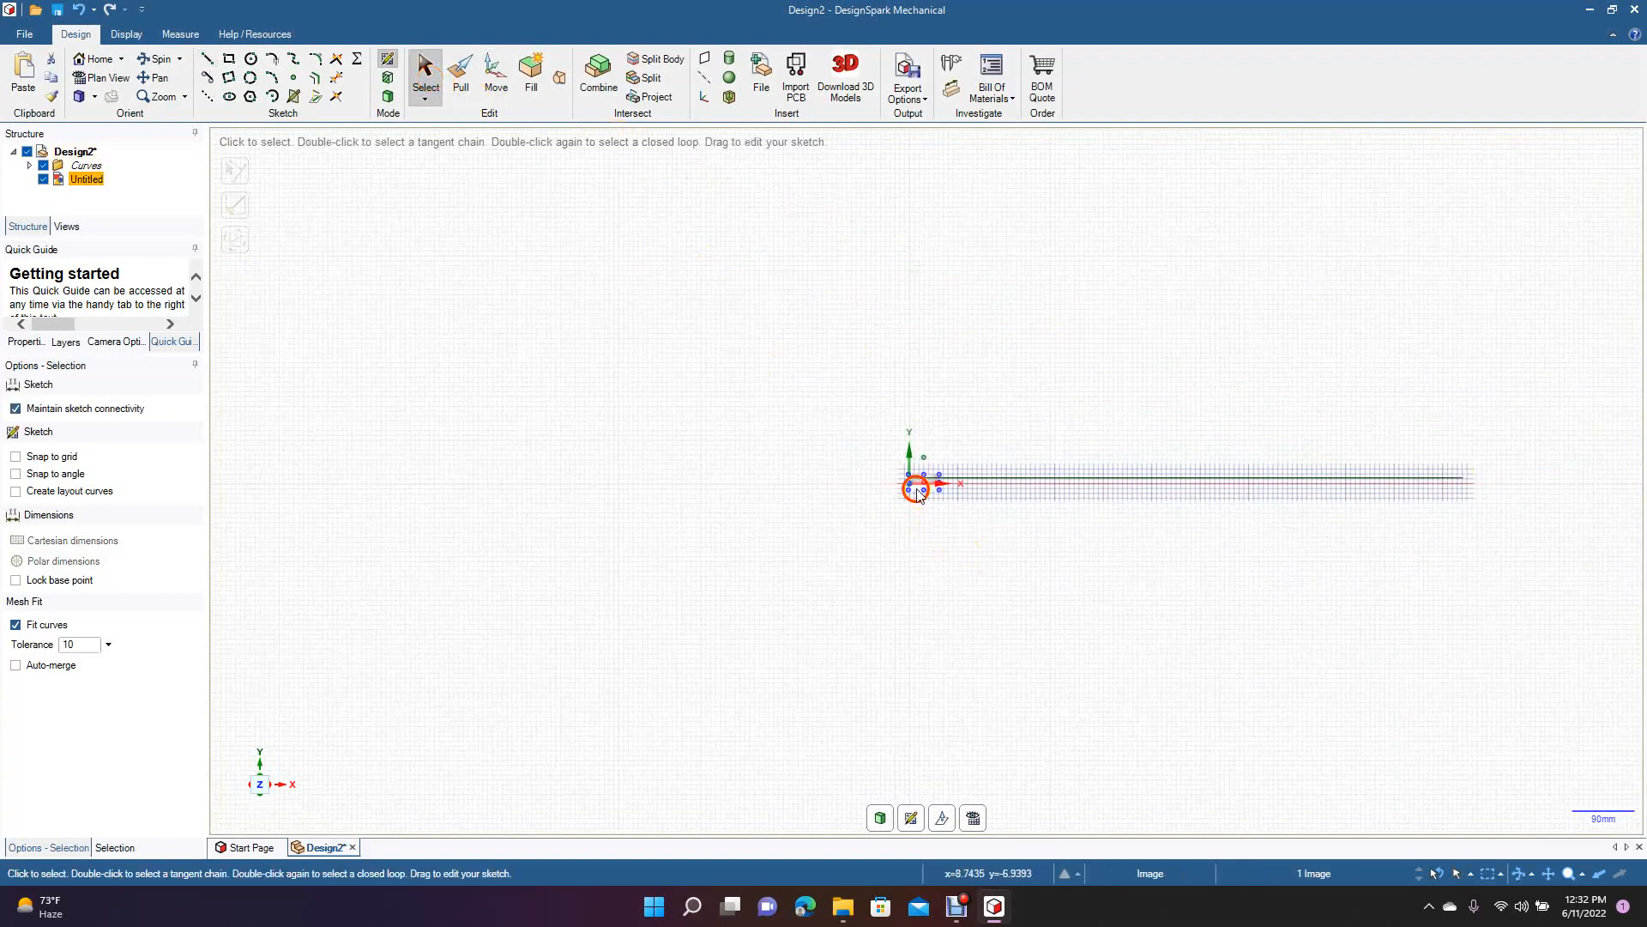
left_click_drag(942, 492, 1498, 696)
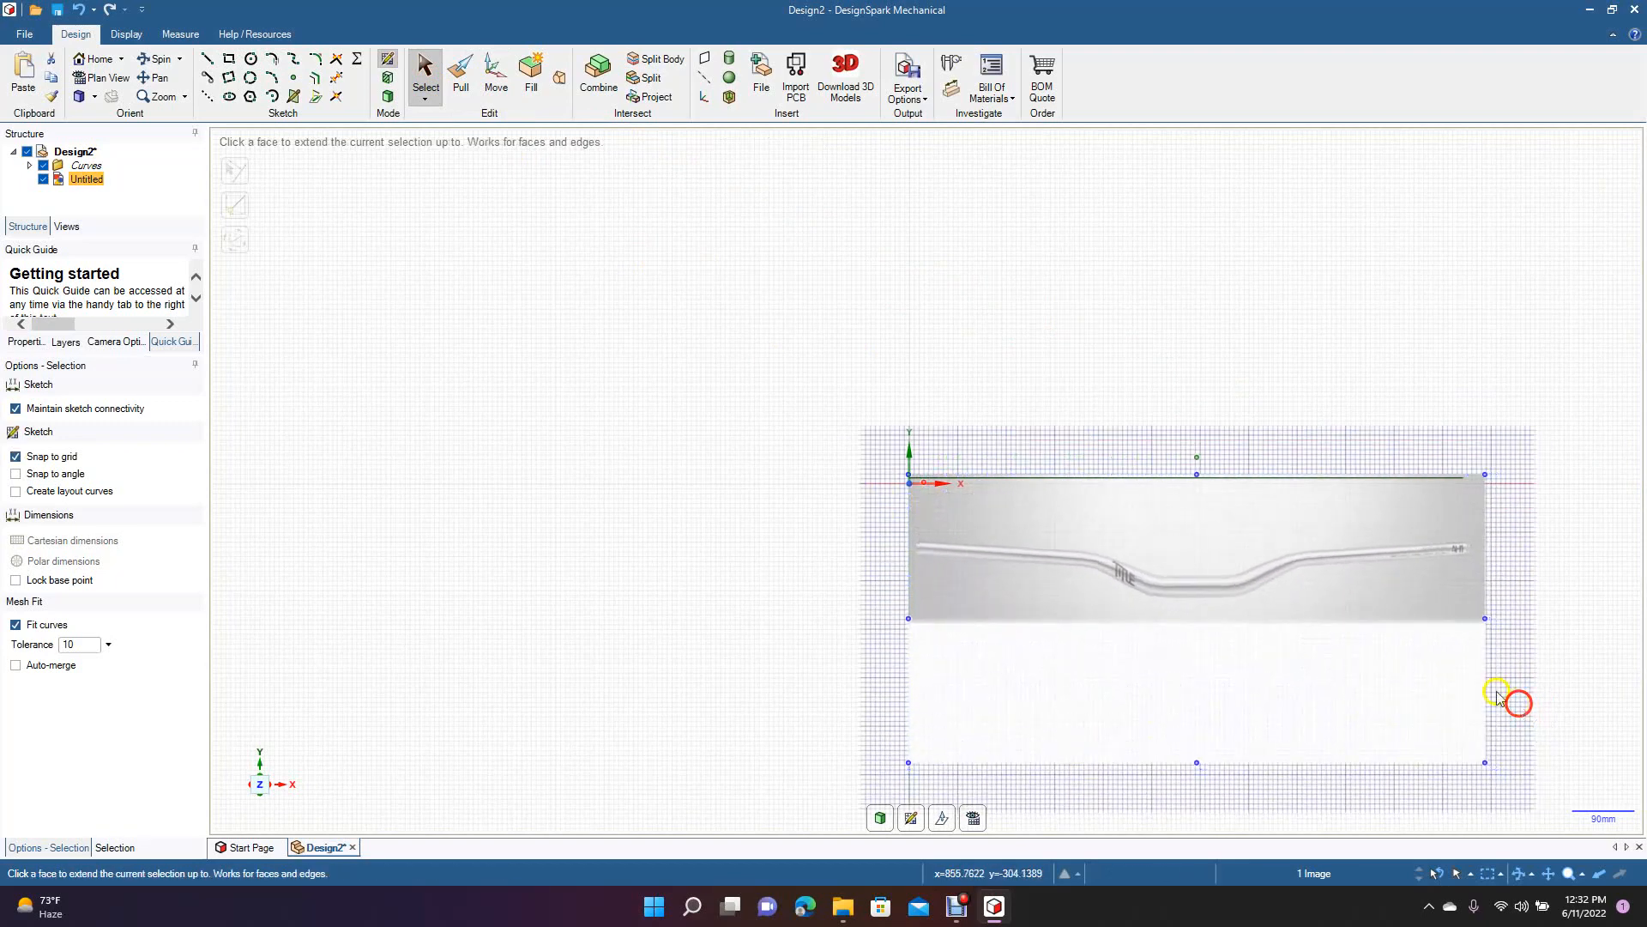
left_click_drag(1390, 628, 1389, 563)
left_click(703, 635)
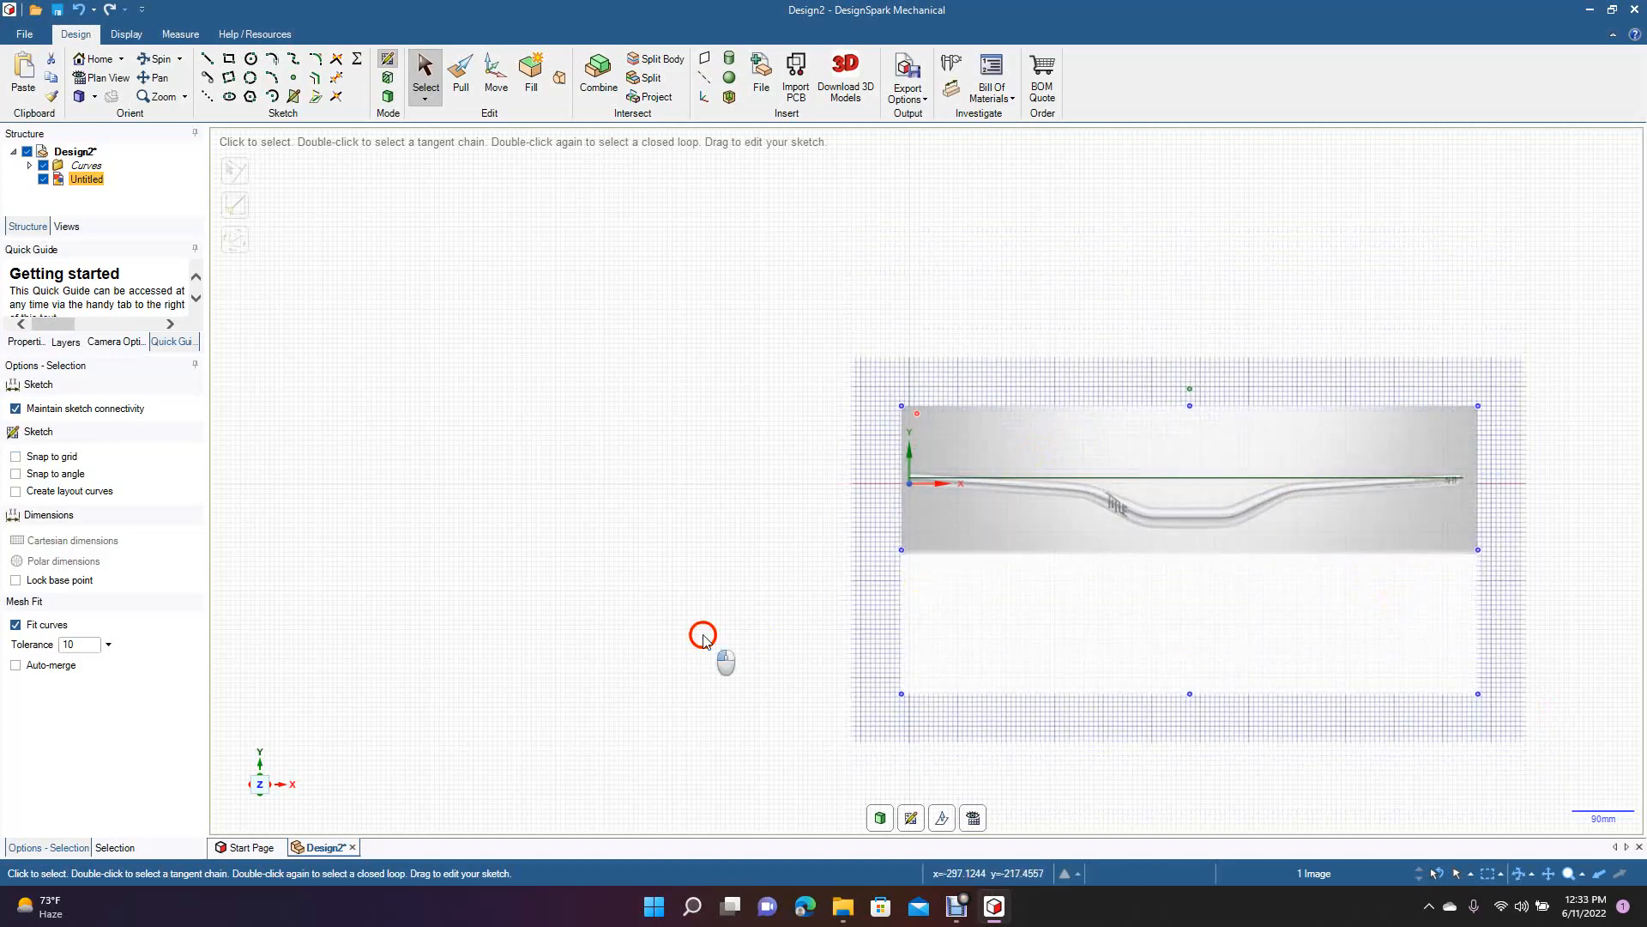
- Delete the 800 mm reference line and move the image so the middle of the handlebar sits on the origin
left_click(1153, 478)
key("Delete")
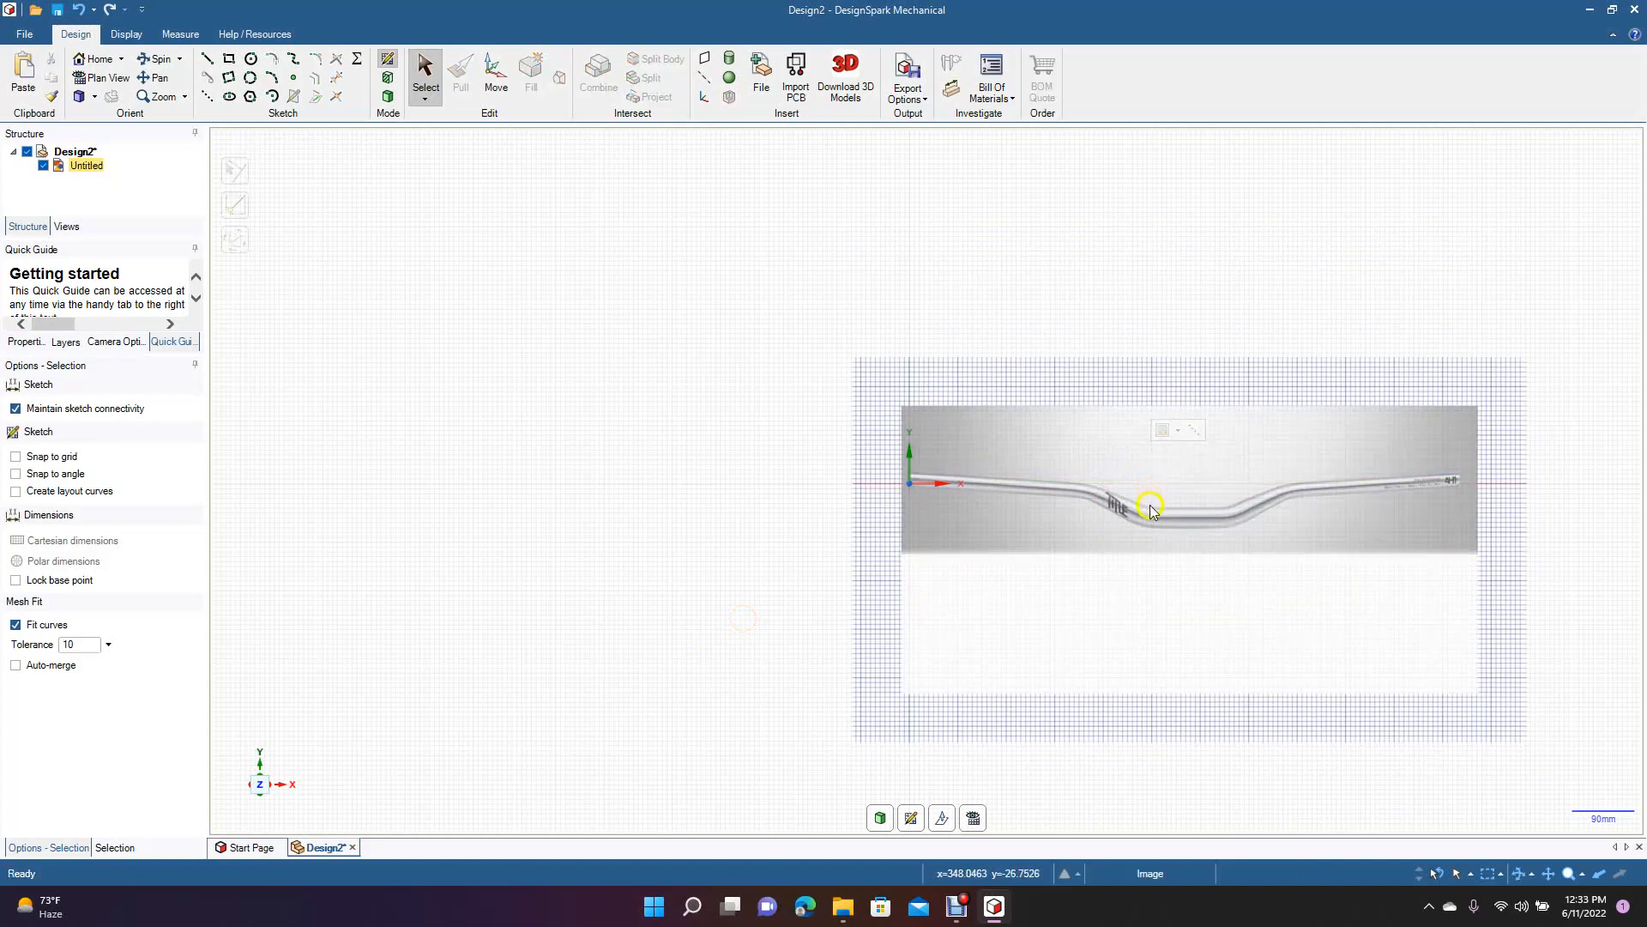
left_click_drag(1141, 513, 849, 483)
left_click(502, 530)
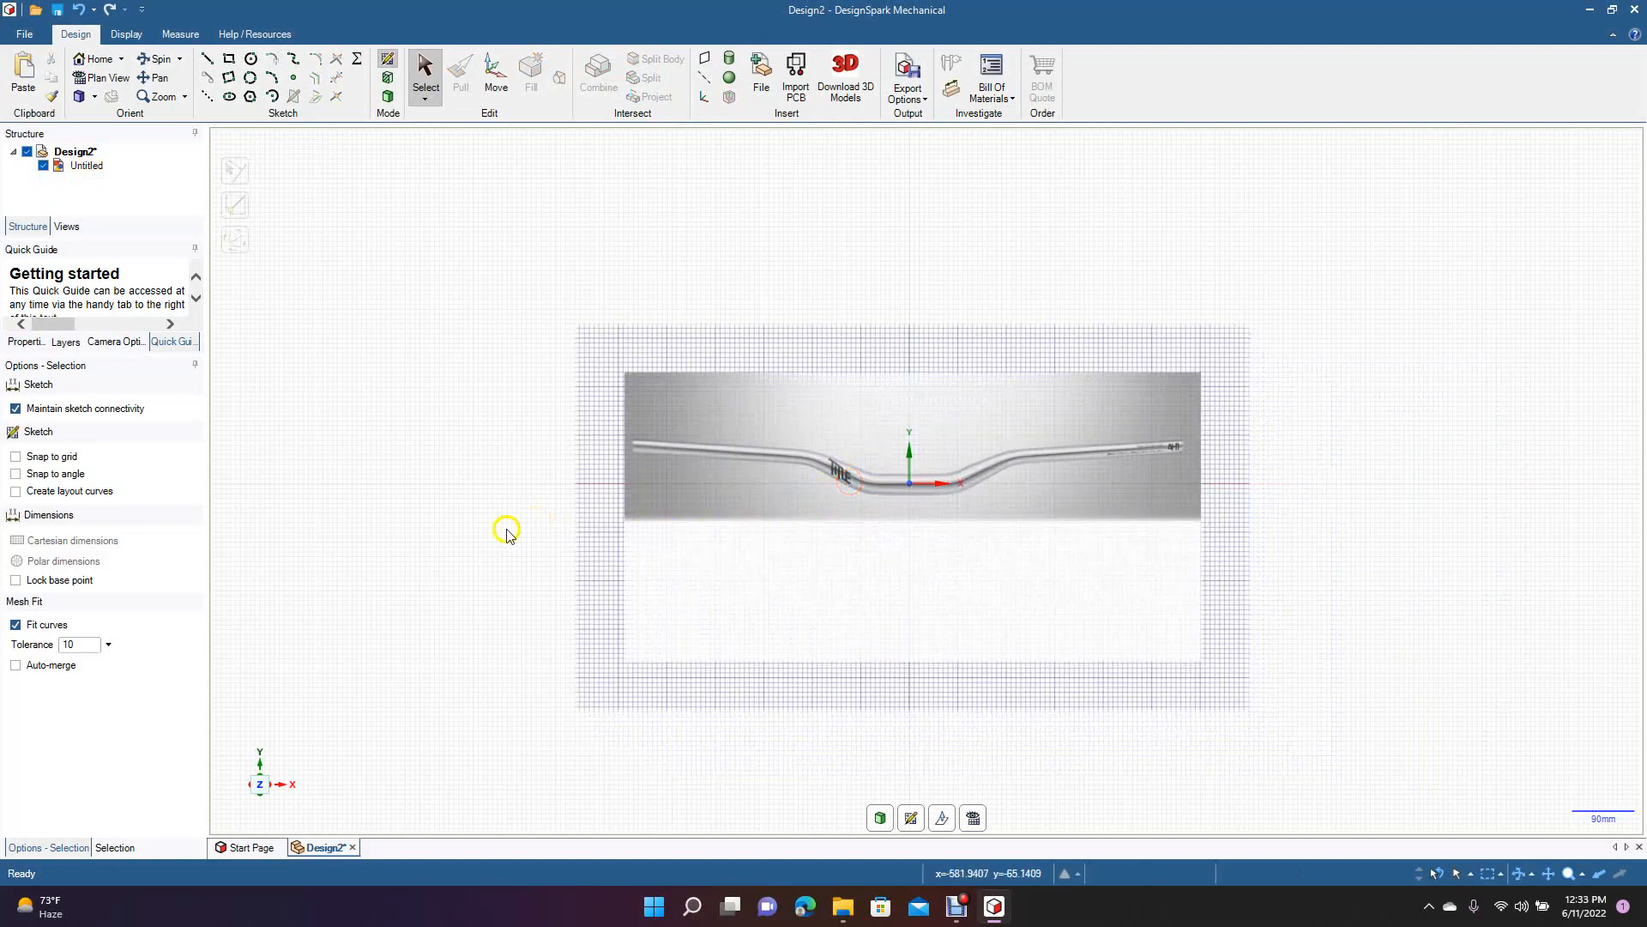
- Sketch a vertical line through the origin spanning the image and set it as the mirror line
scroll(552, 646, "up", 5)
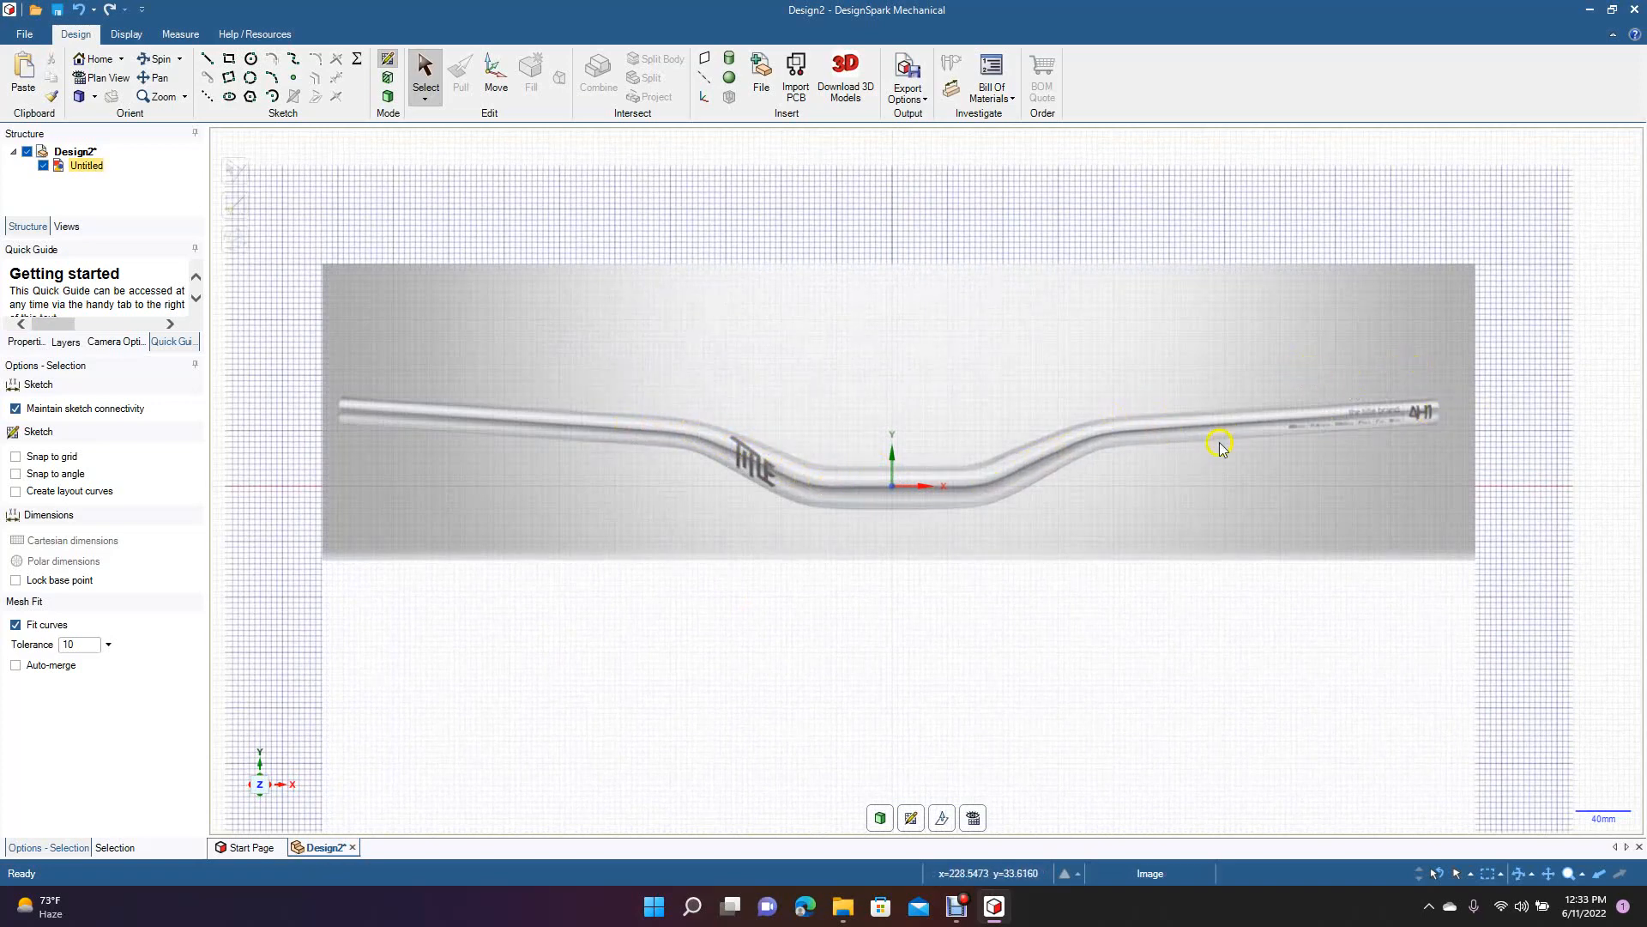
left_click(208, 62)
left_click(892, 239)
left_click(892, 743)
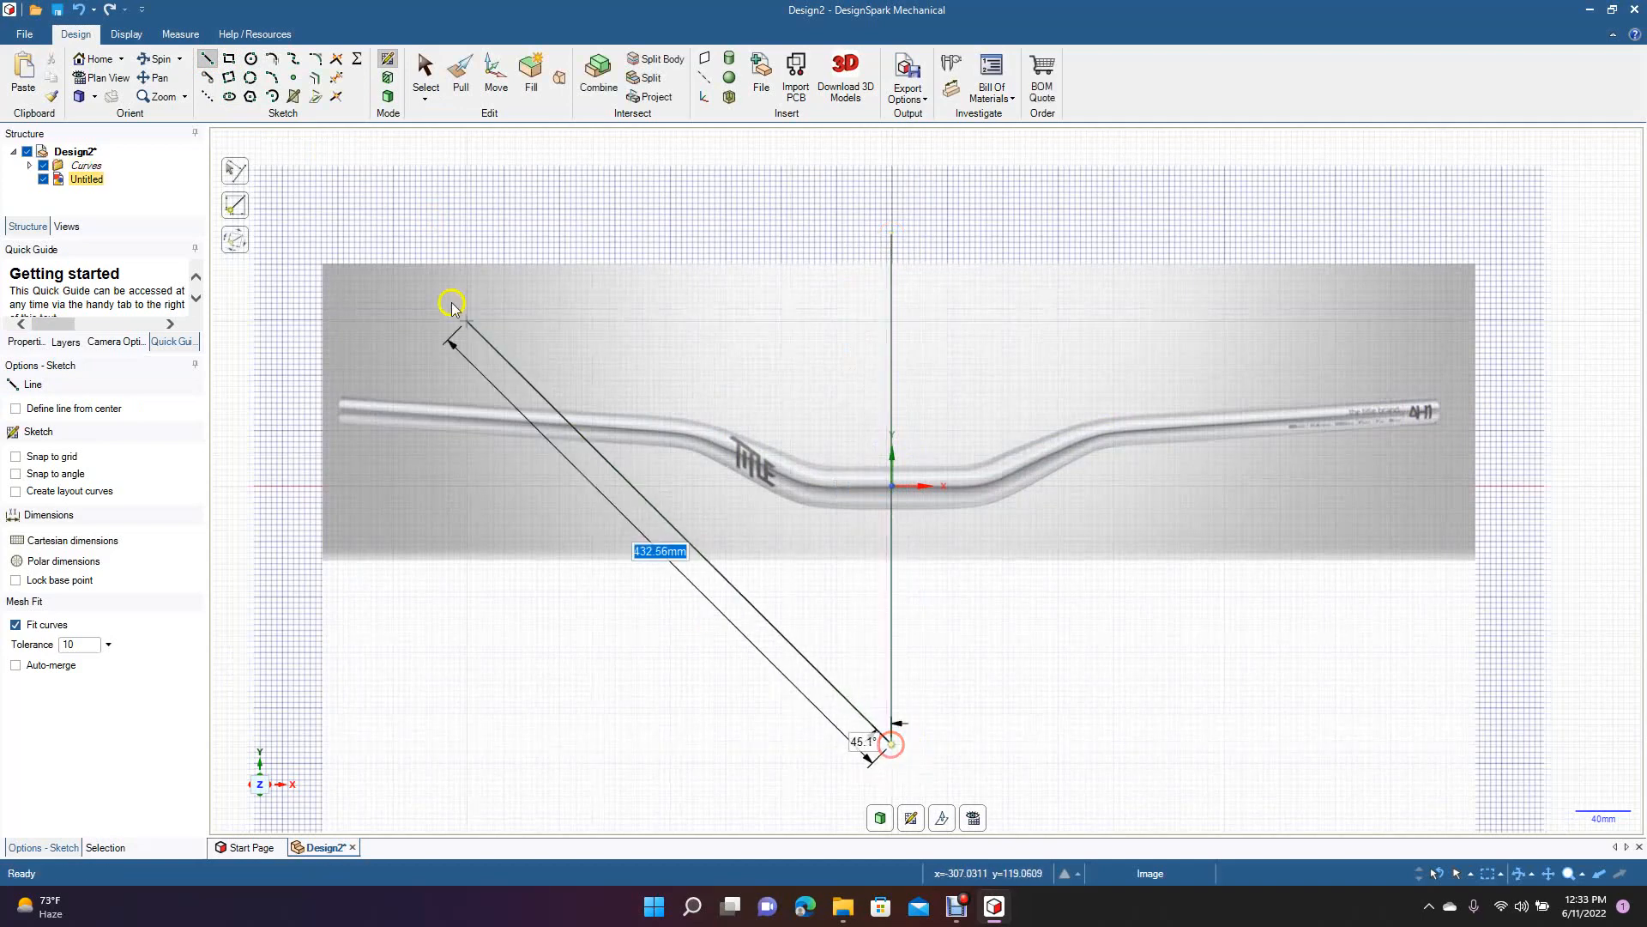
left_click(426, 74)
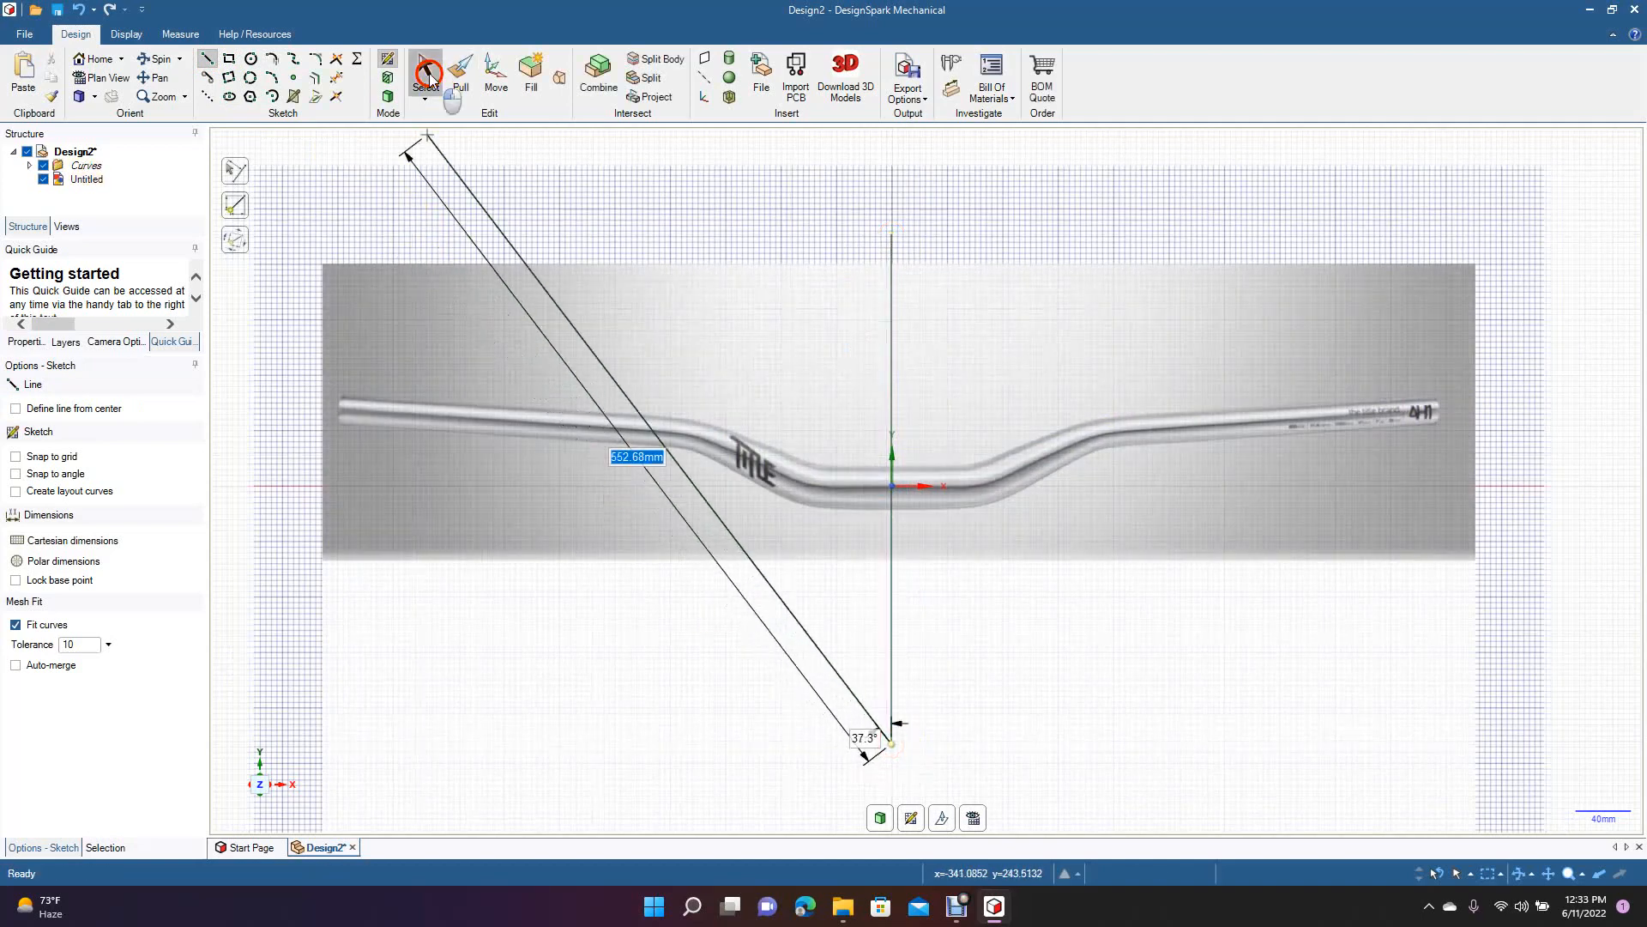
right_click(895, 255)
left_click(934, 259)
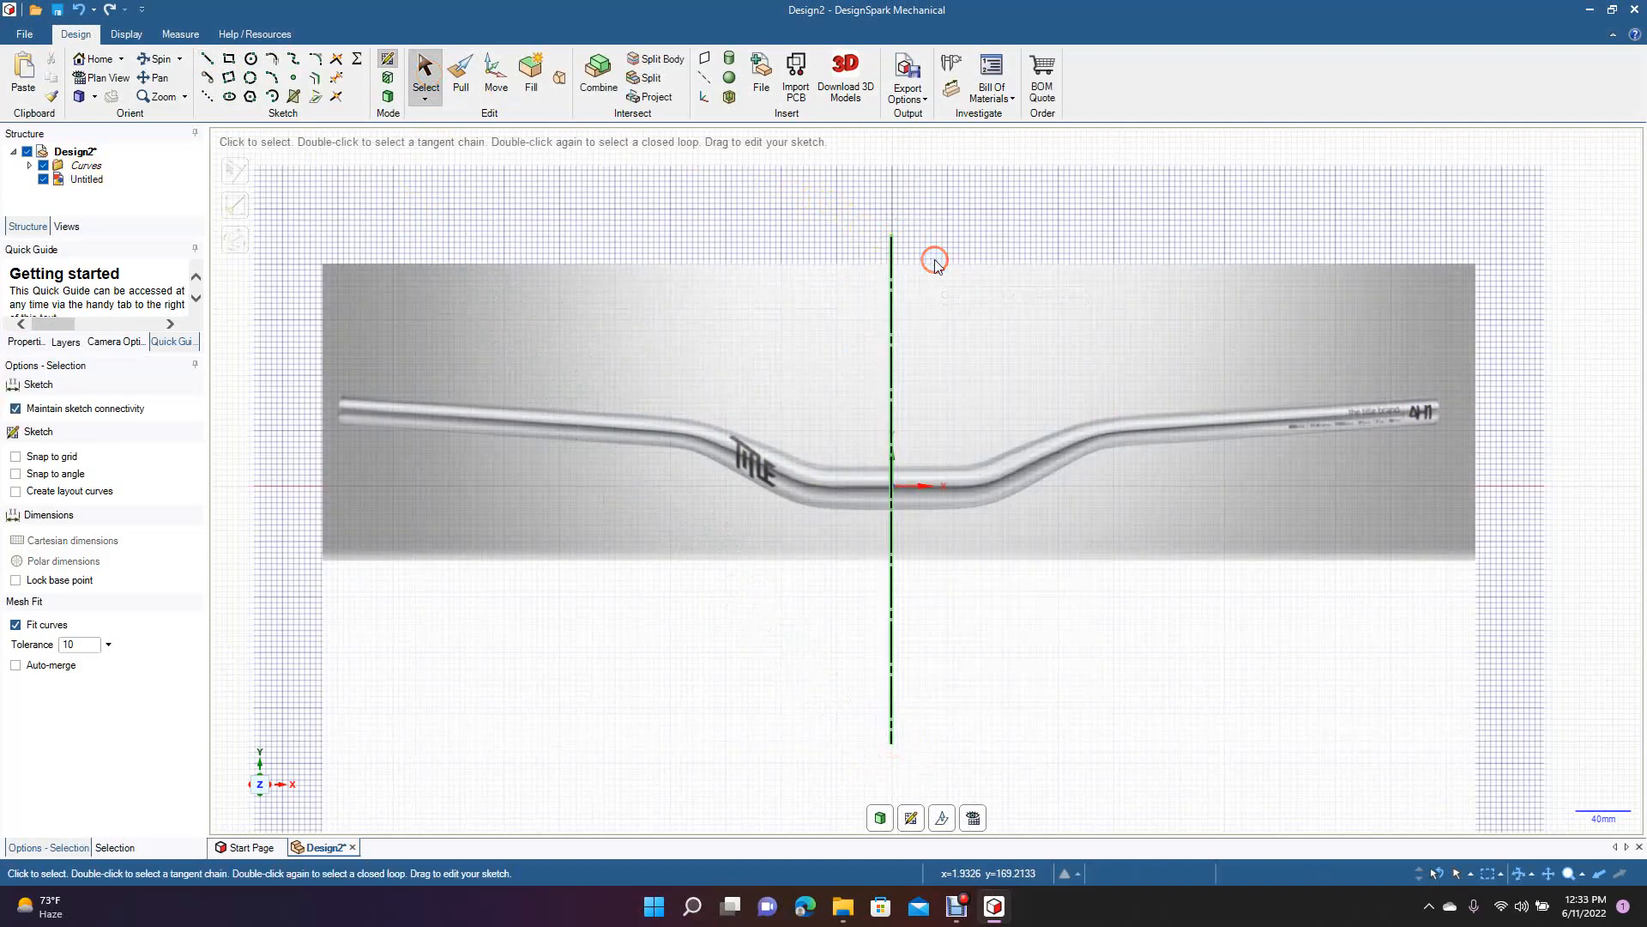
- Sketch a mirrored horizontal line about 113 mm long from the mirror line leftward along the handlebar's lower middle section
left_click(207, 58)
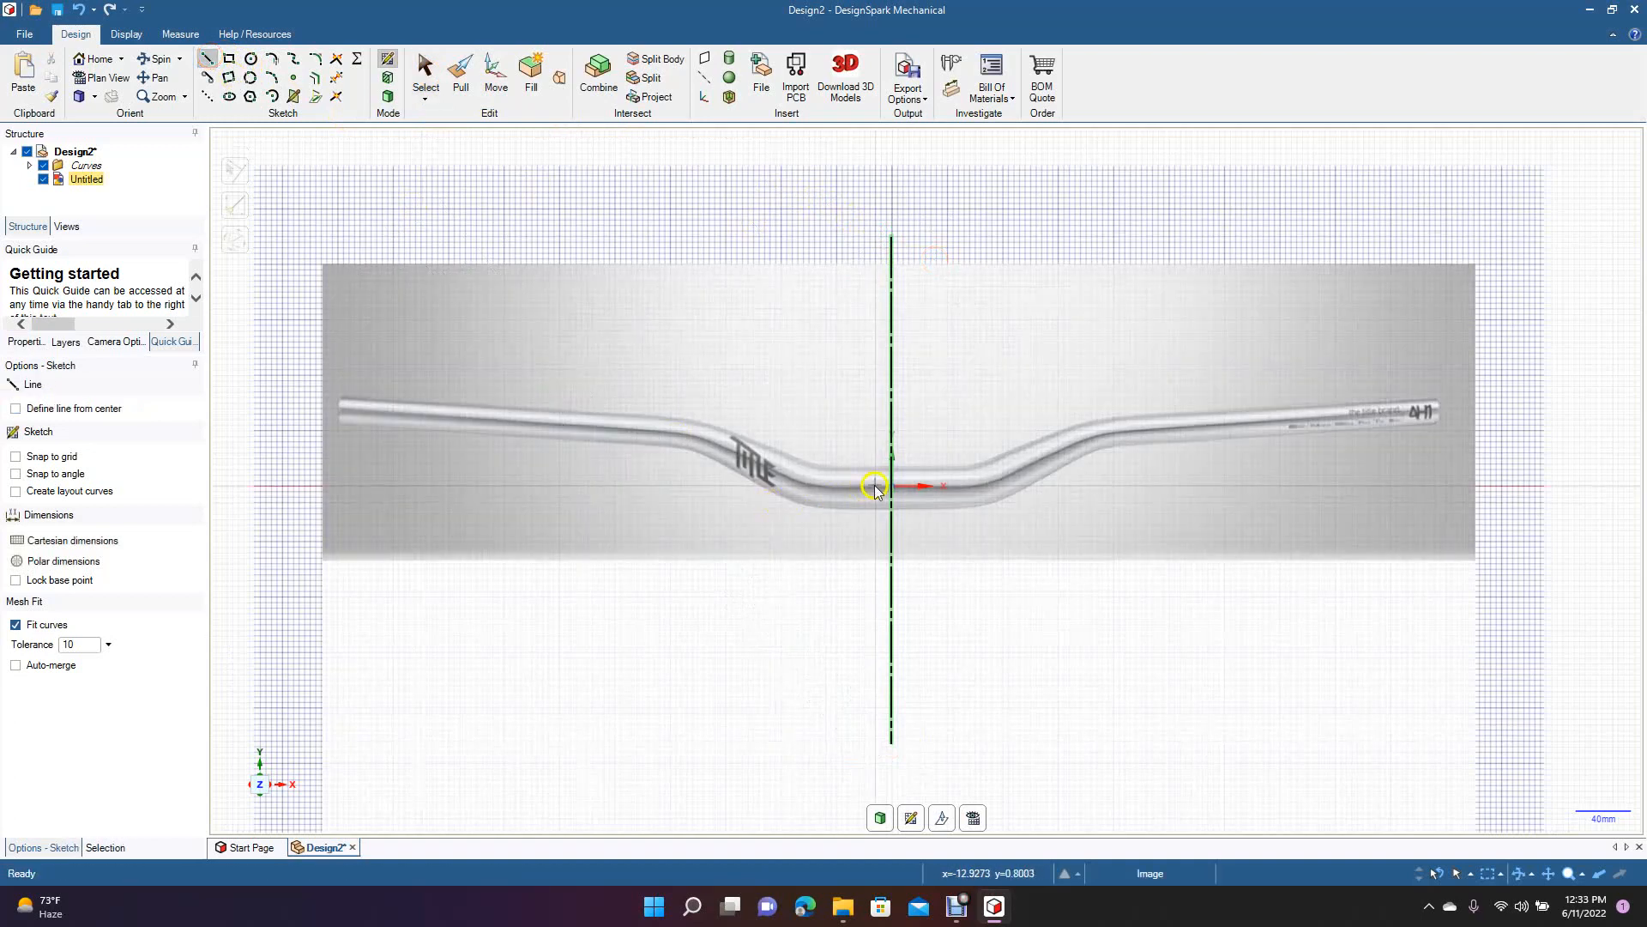
left_click(891, 491)
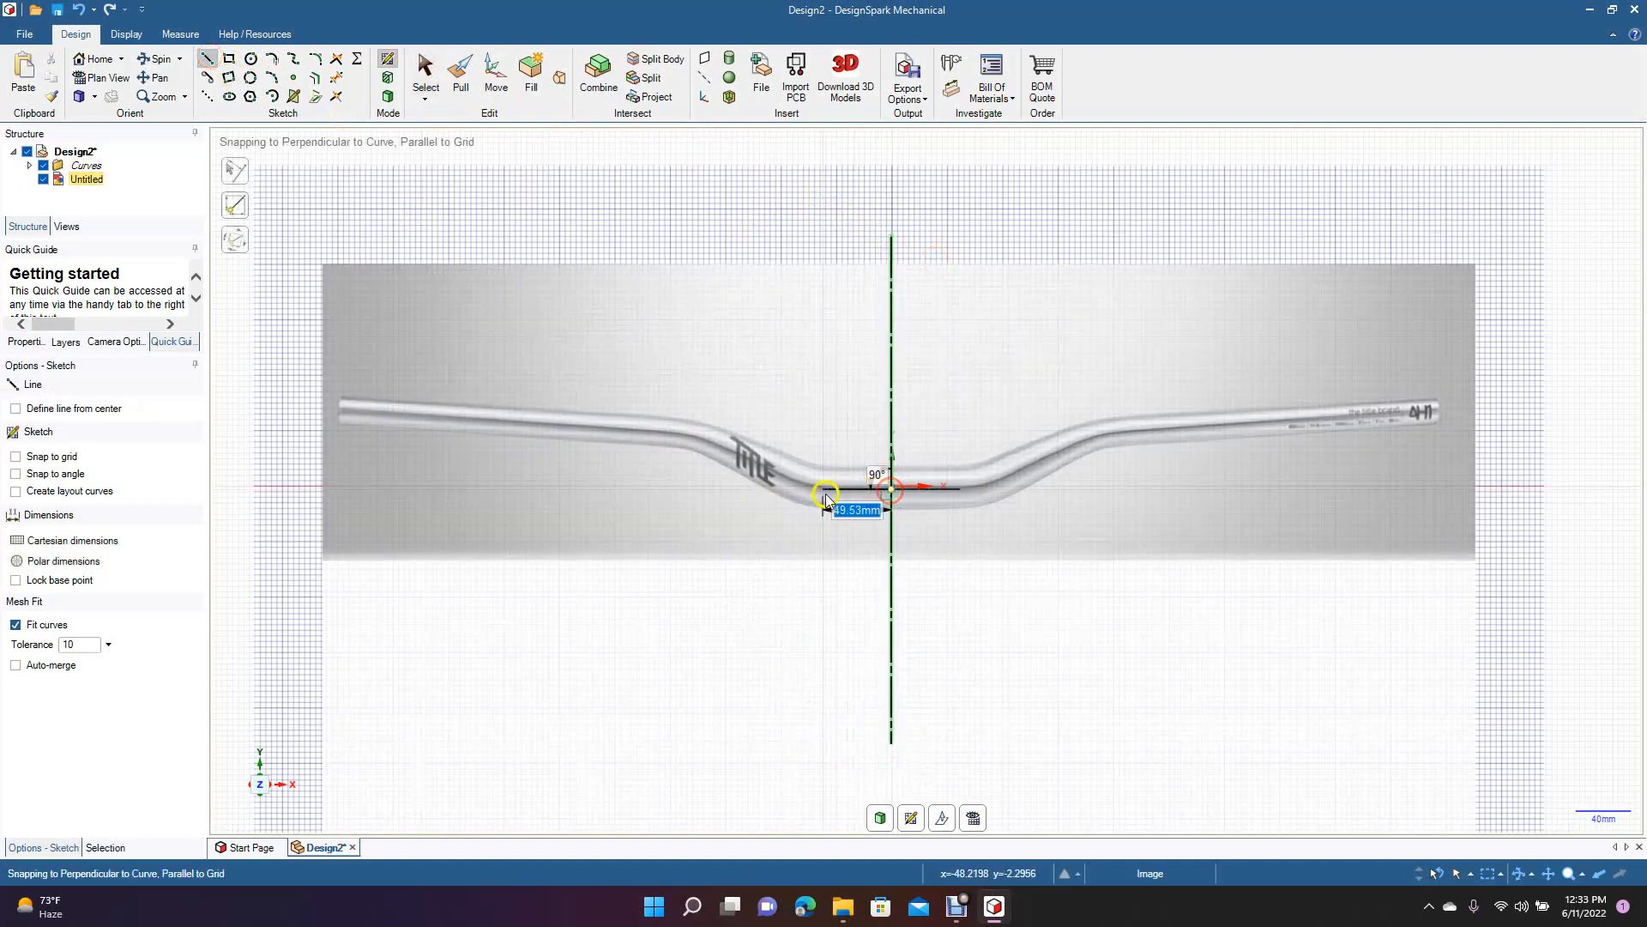
left_click(736, 488)
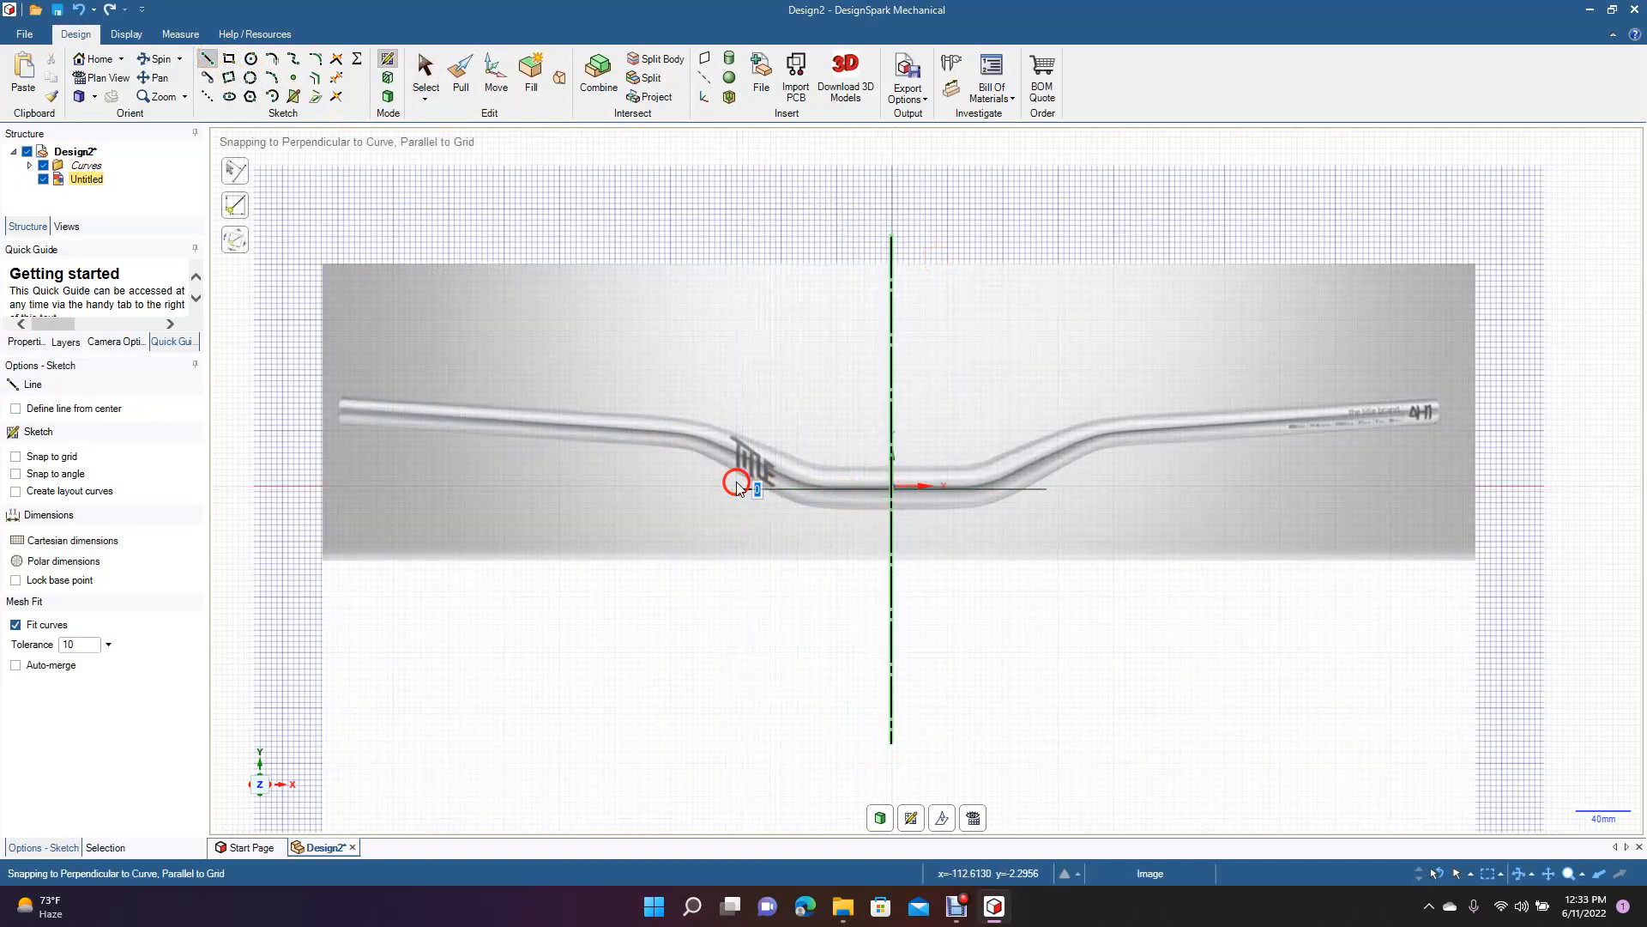
left_click(425, 75)
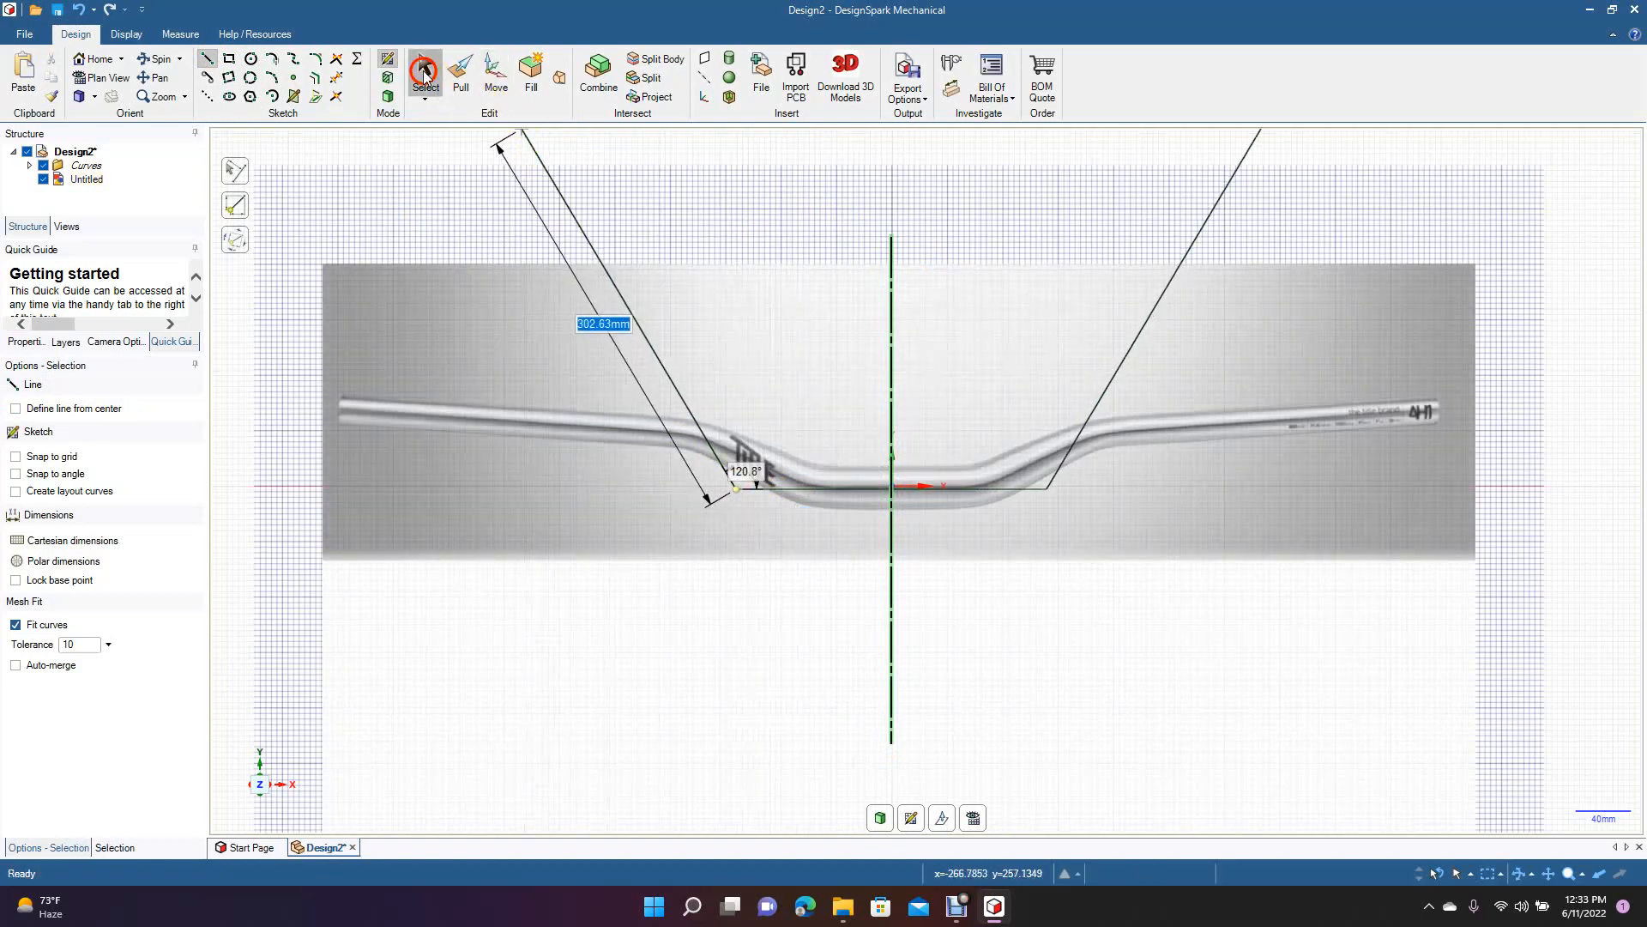
- Sketch a line about 129 mm long at 155° from the horizontal line's midpoint, following the left rising section of the bar
left_click(207, 59)
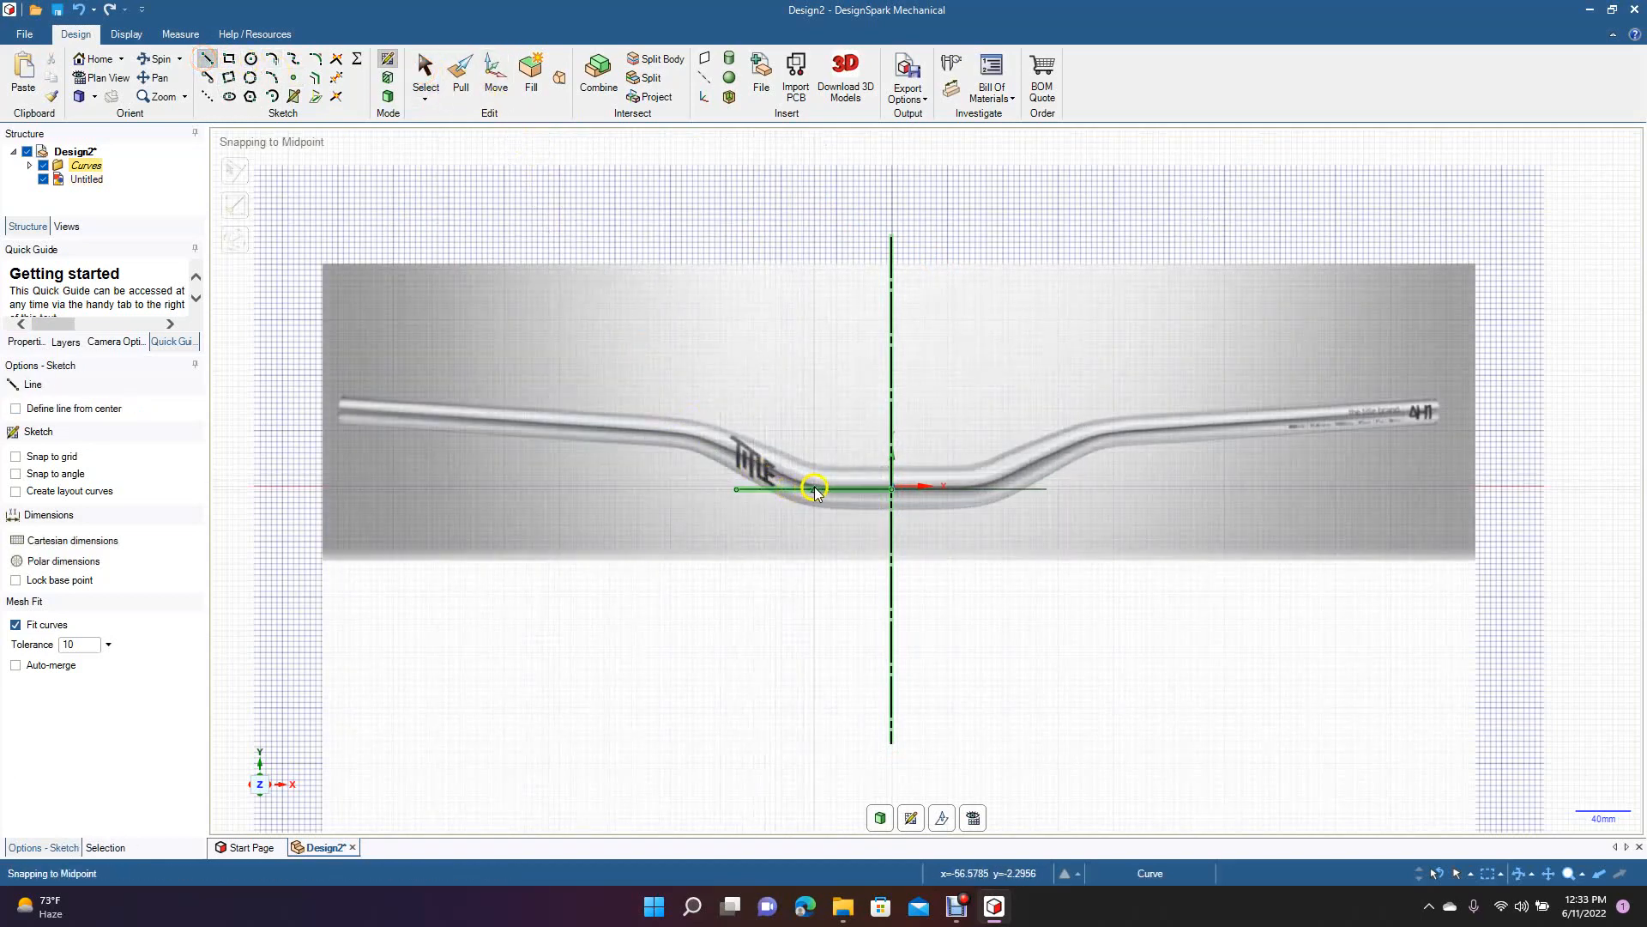
left_click(815, 489)
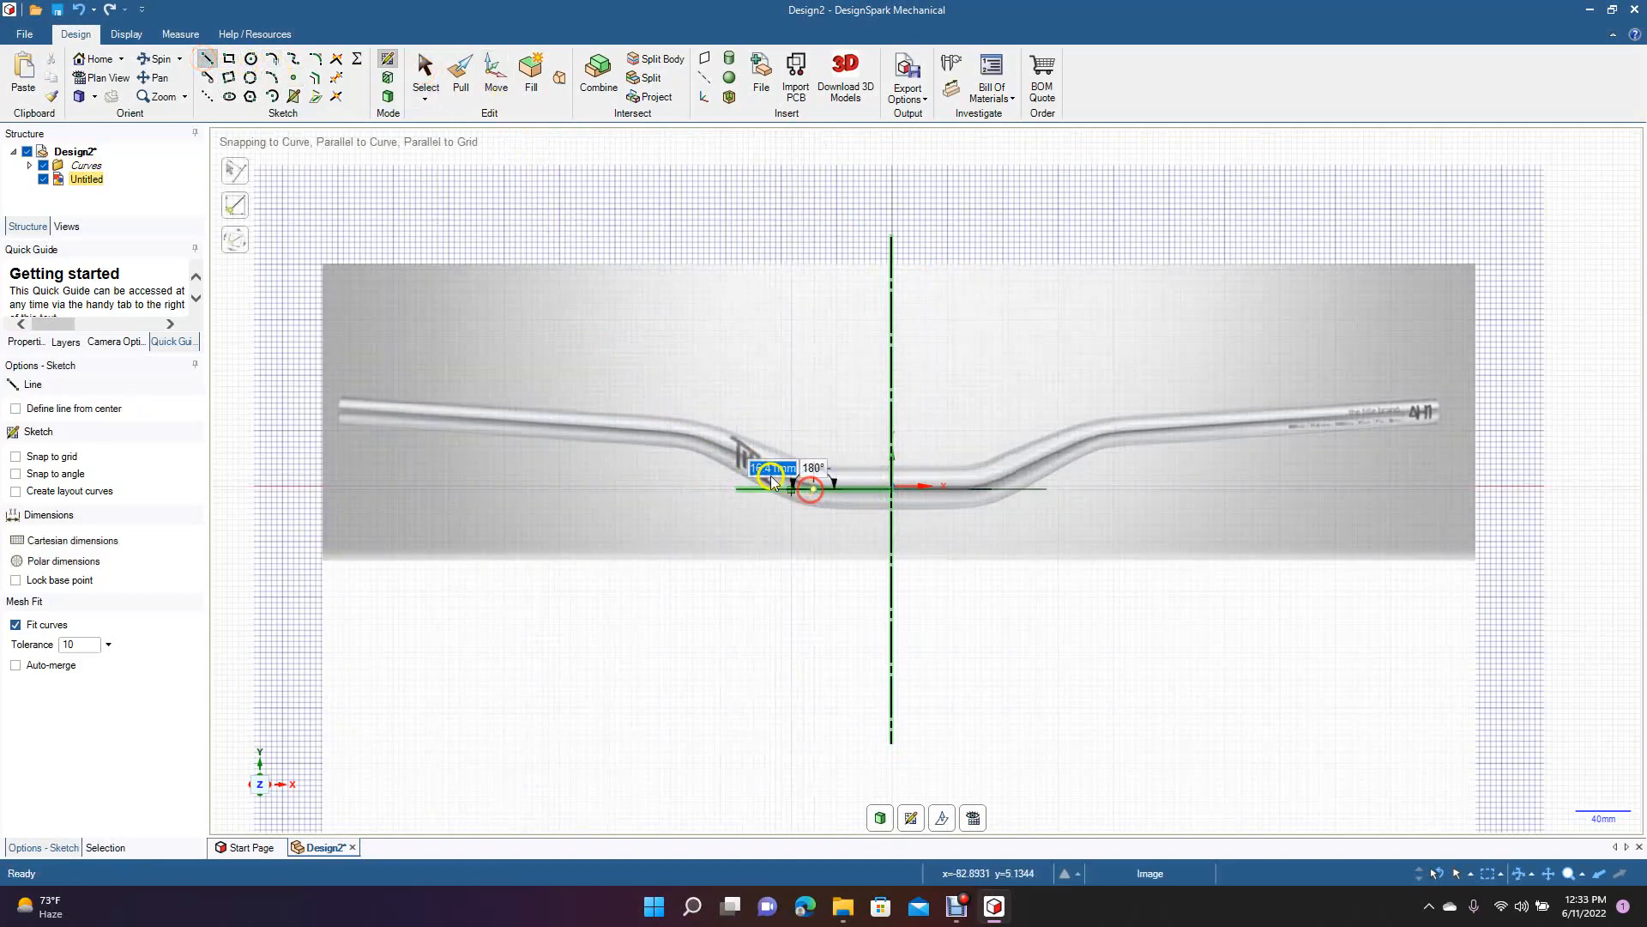
left_click(695, 436)
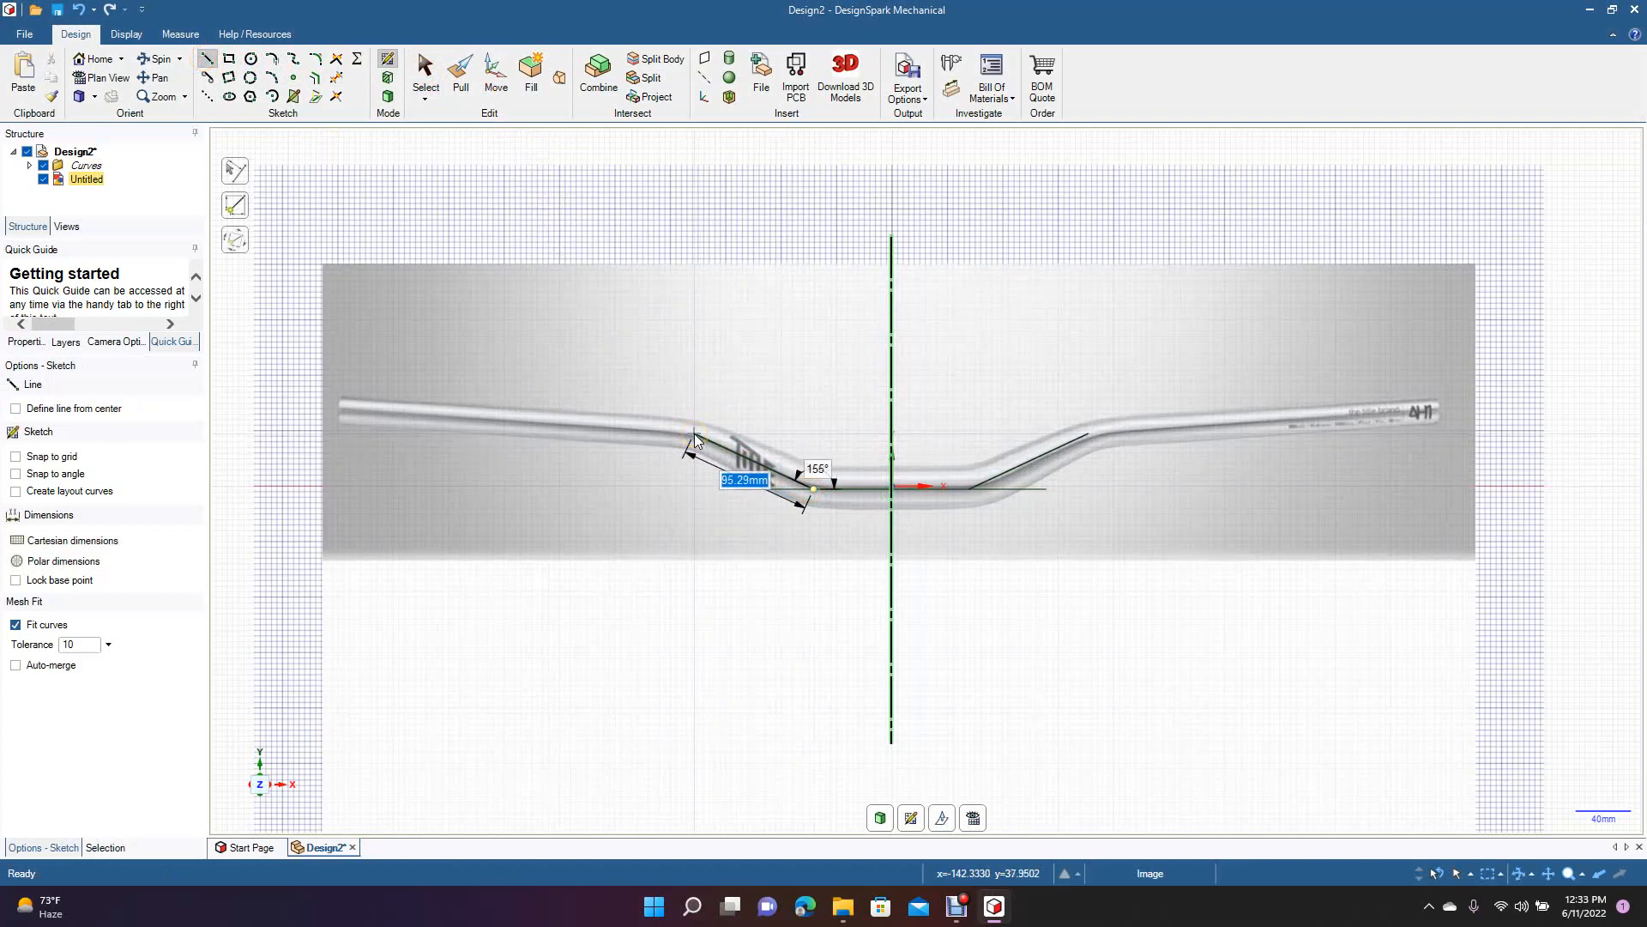
left_click(653, 415)
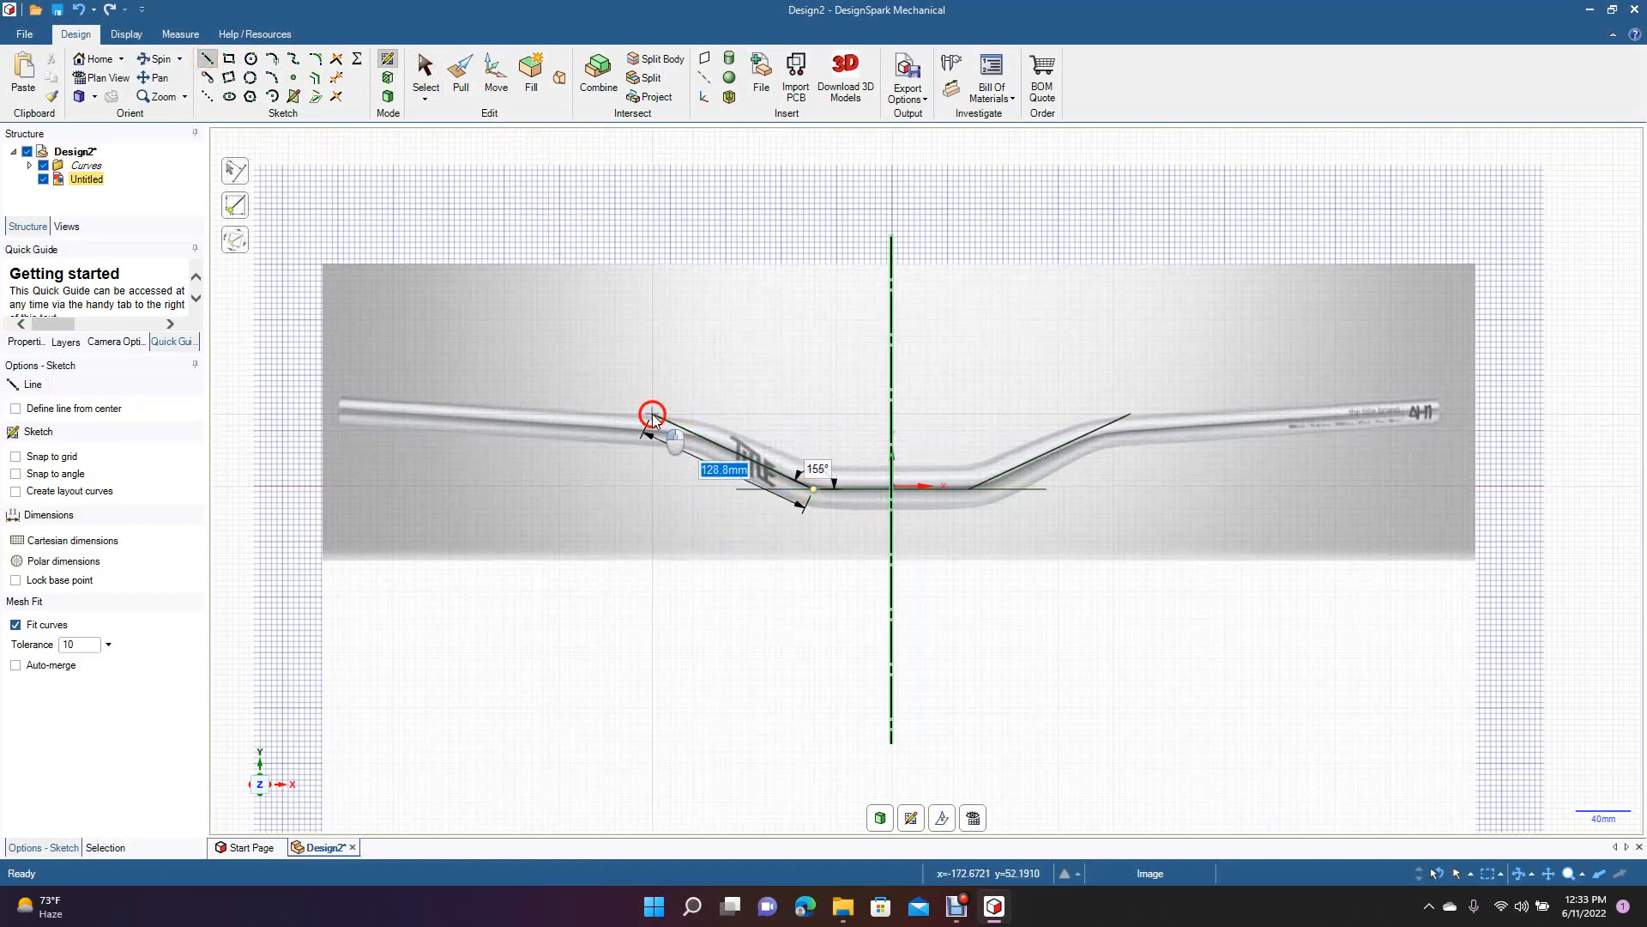
left_click(425, 71)
- Sketch a line about 39 mm long from the sloped line's upper part outward along the start of the left grip section
left_click(210, 60)
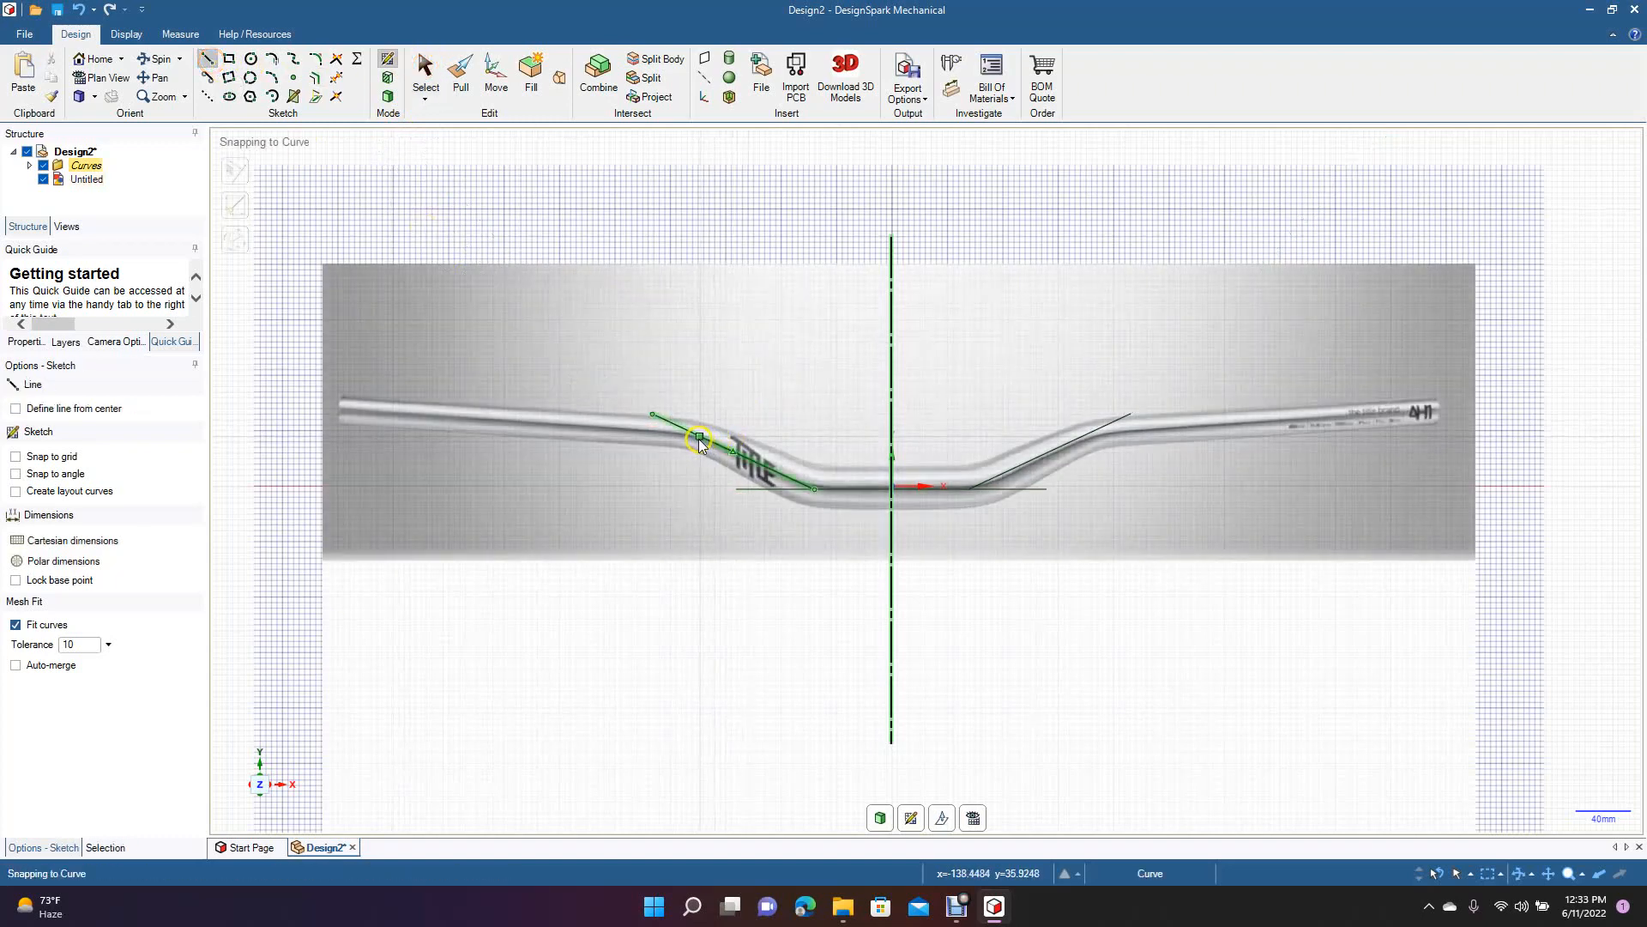
left_click(700, 437)
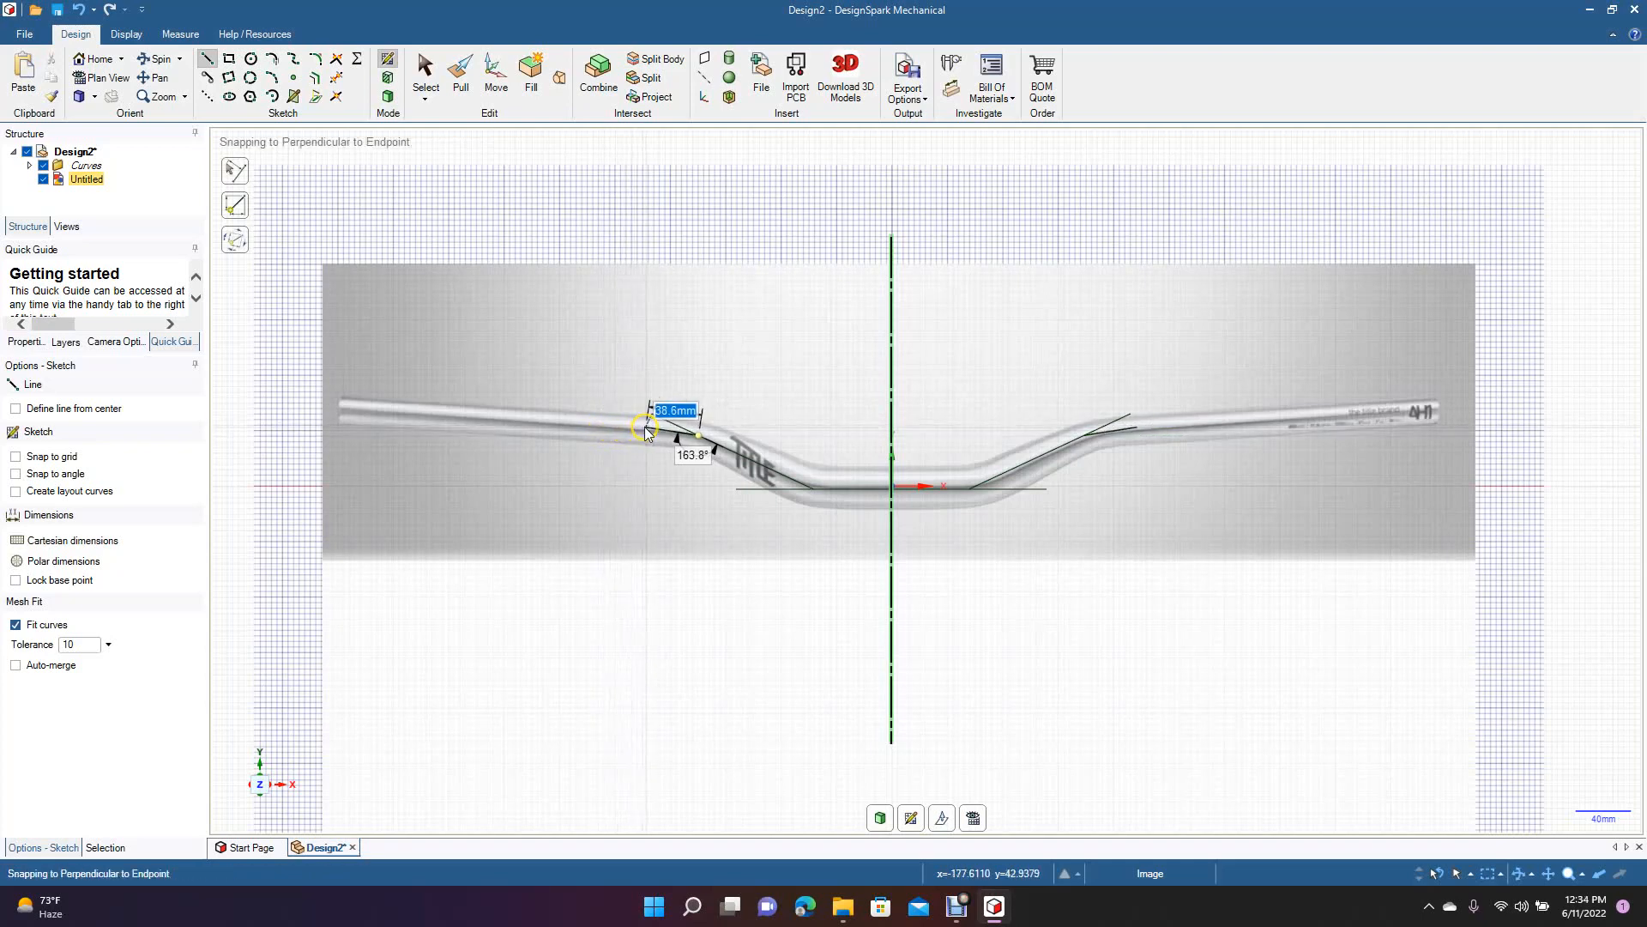
left_click(647, 429)
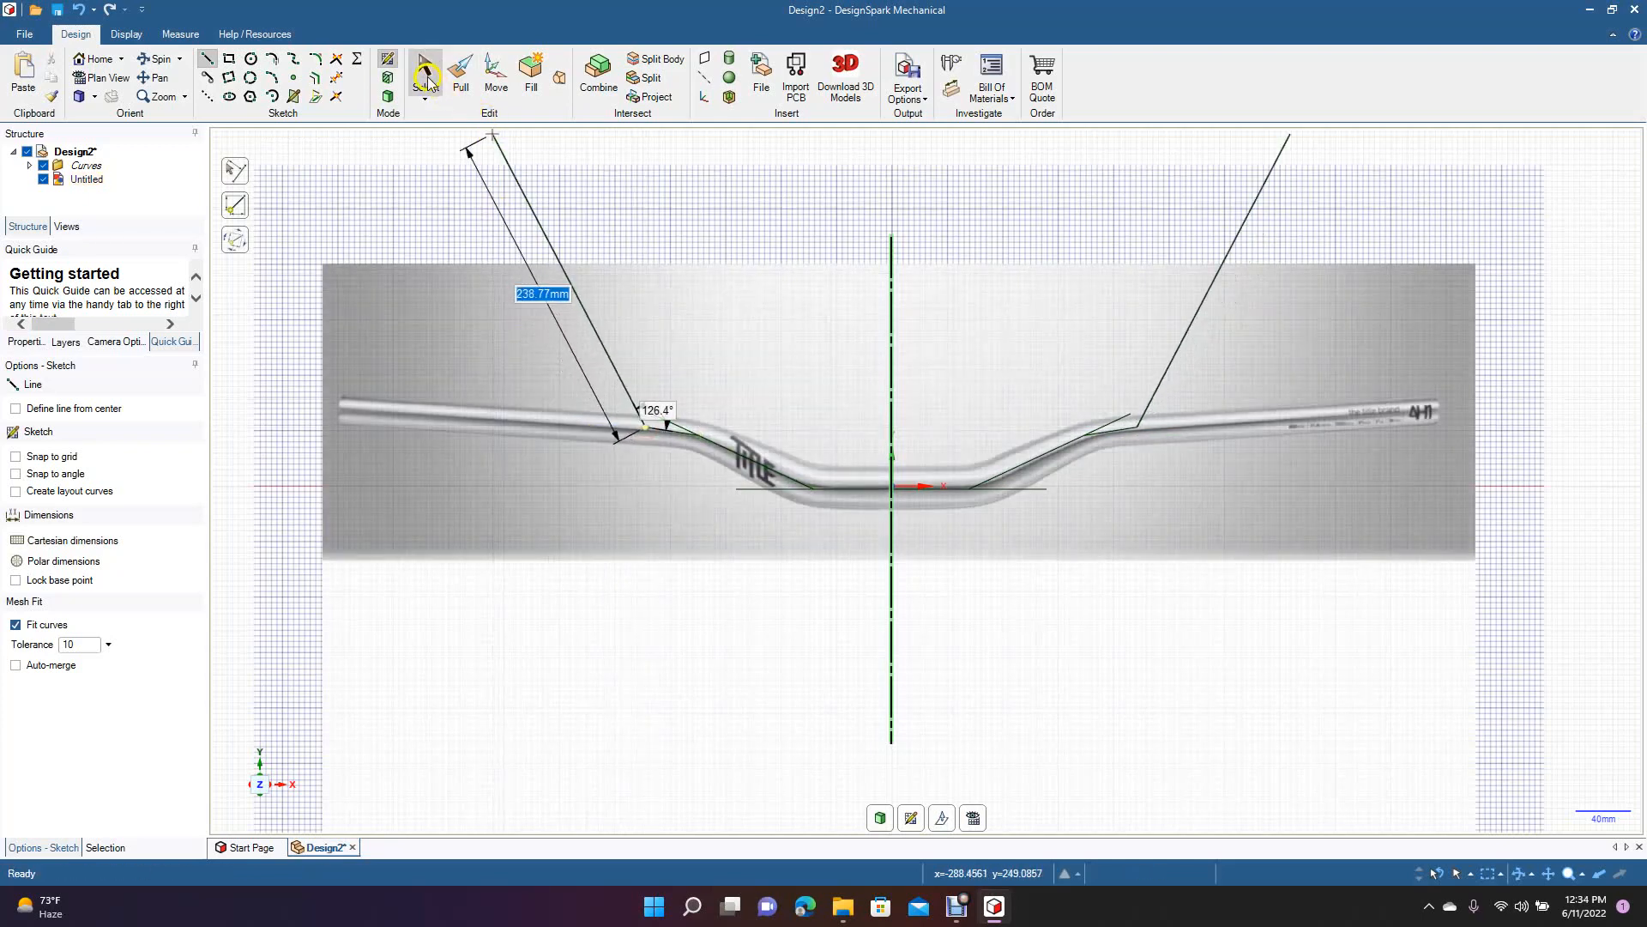
left_click(424, 74)
- Trim the overhanging ends of the sloped line and the lower horizontal line past their intersections
left_click(338, 81)
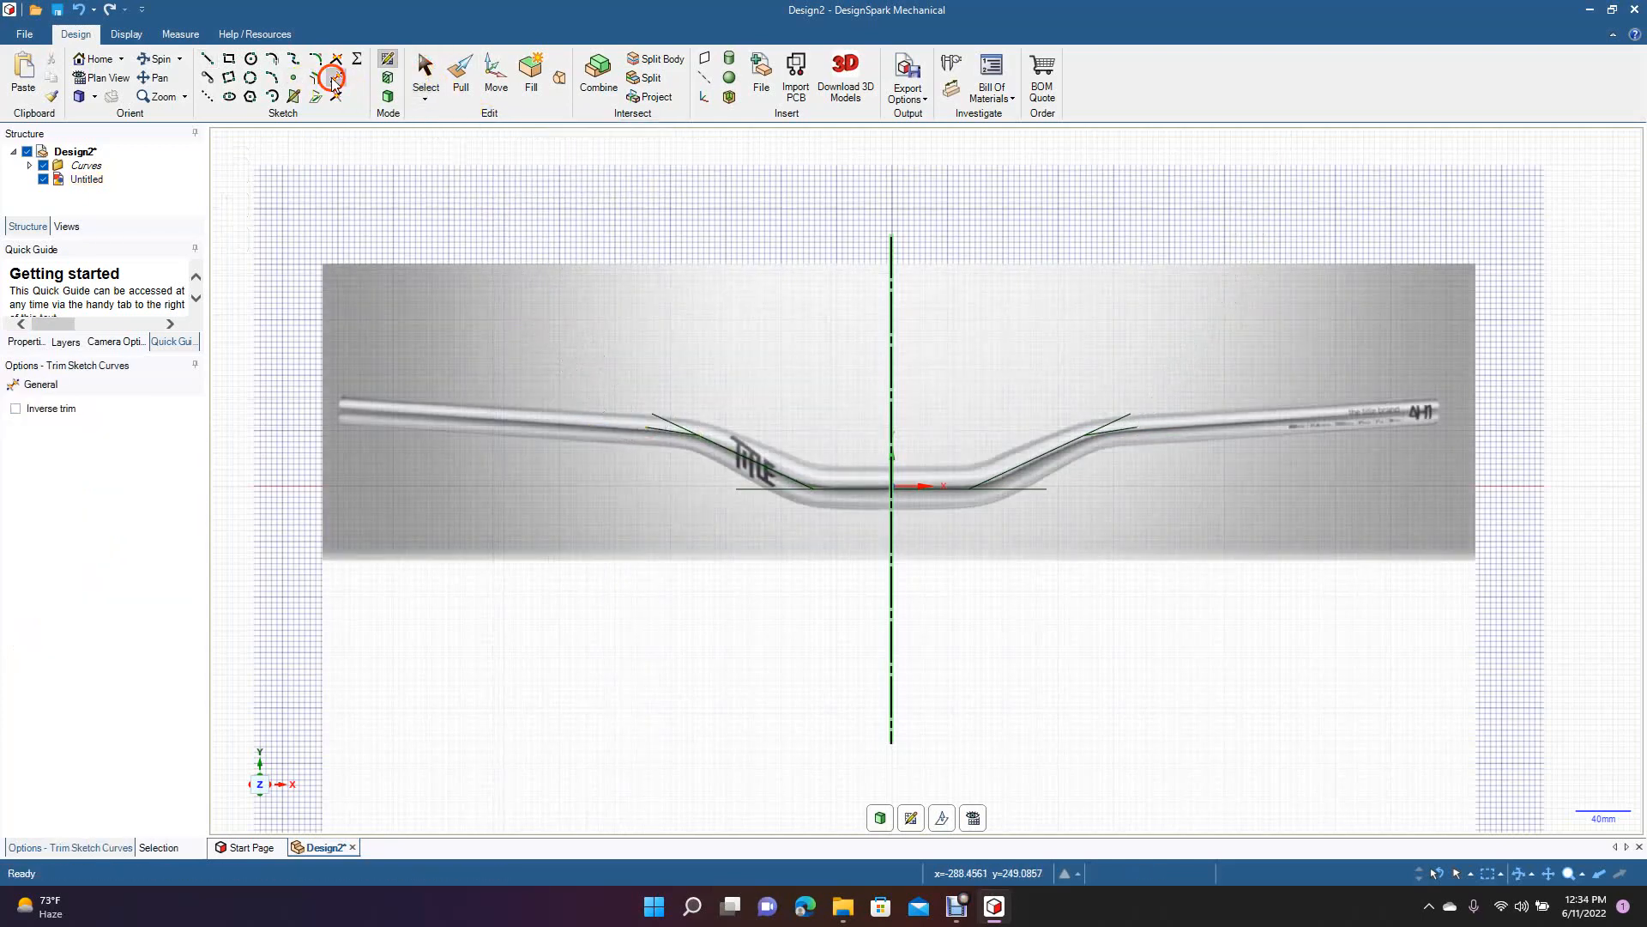
left_click(671, 420)
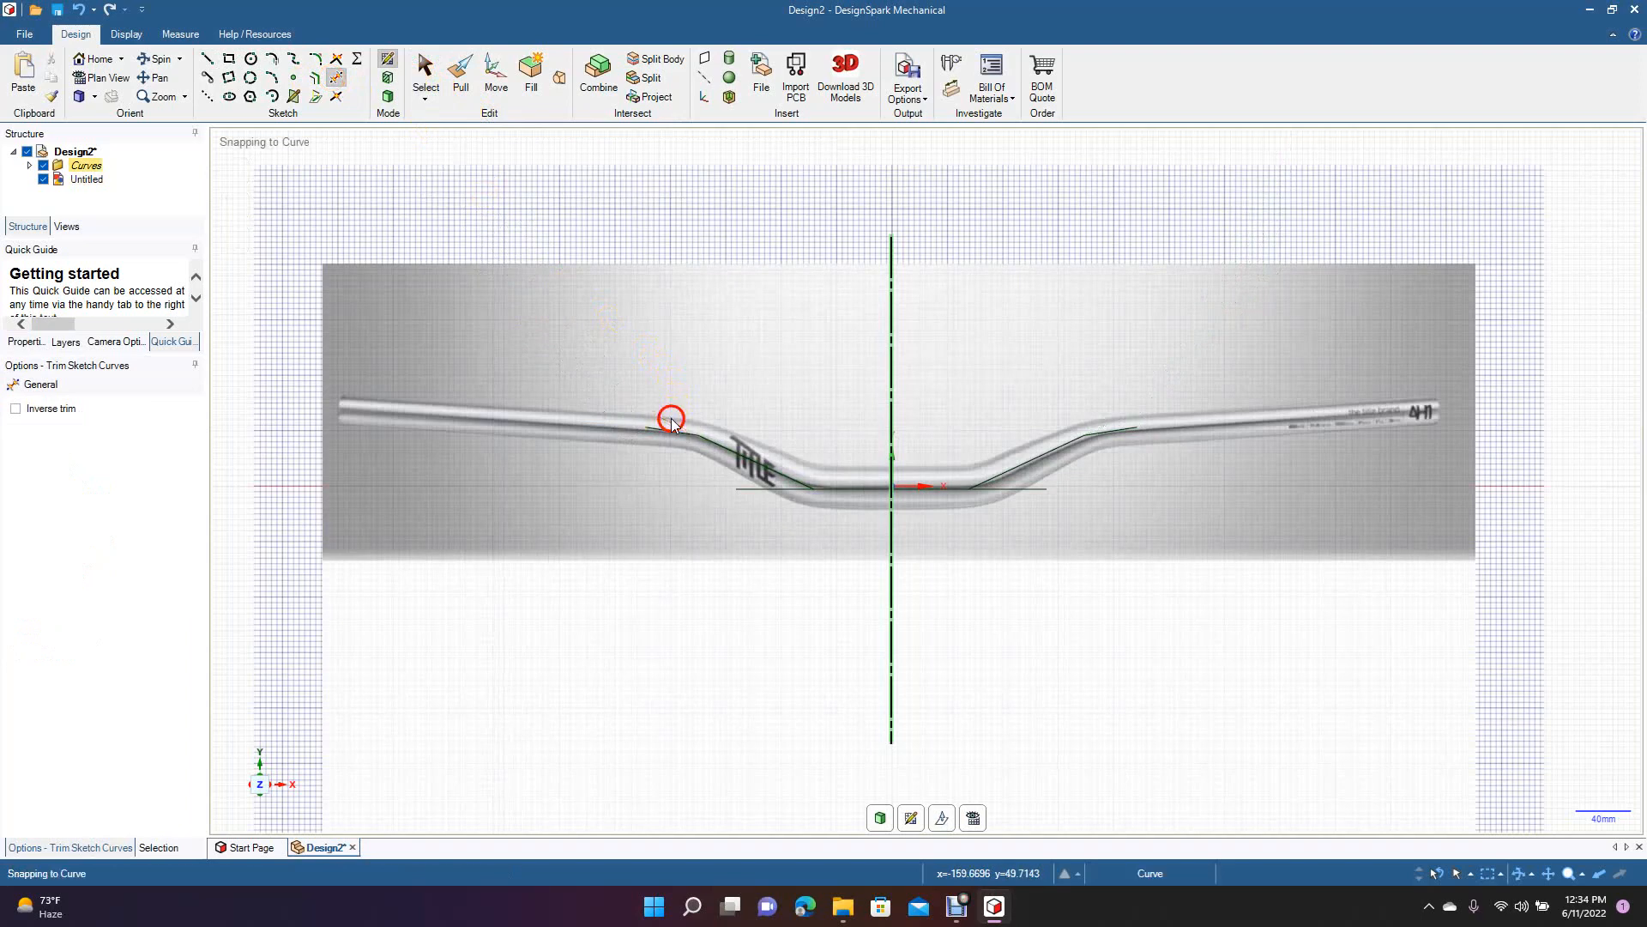
left_click(764, 493)
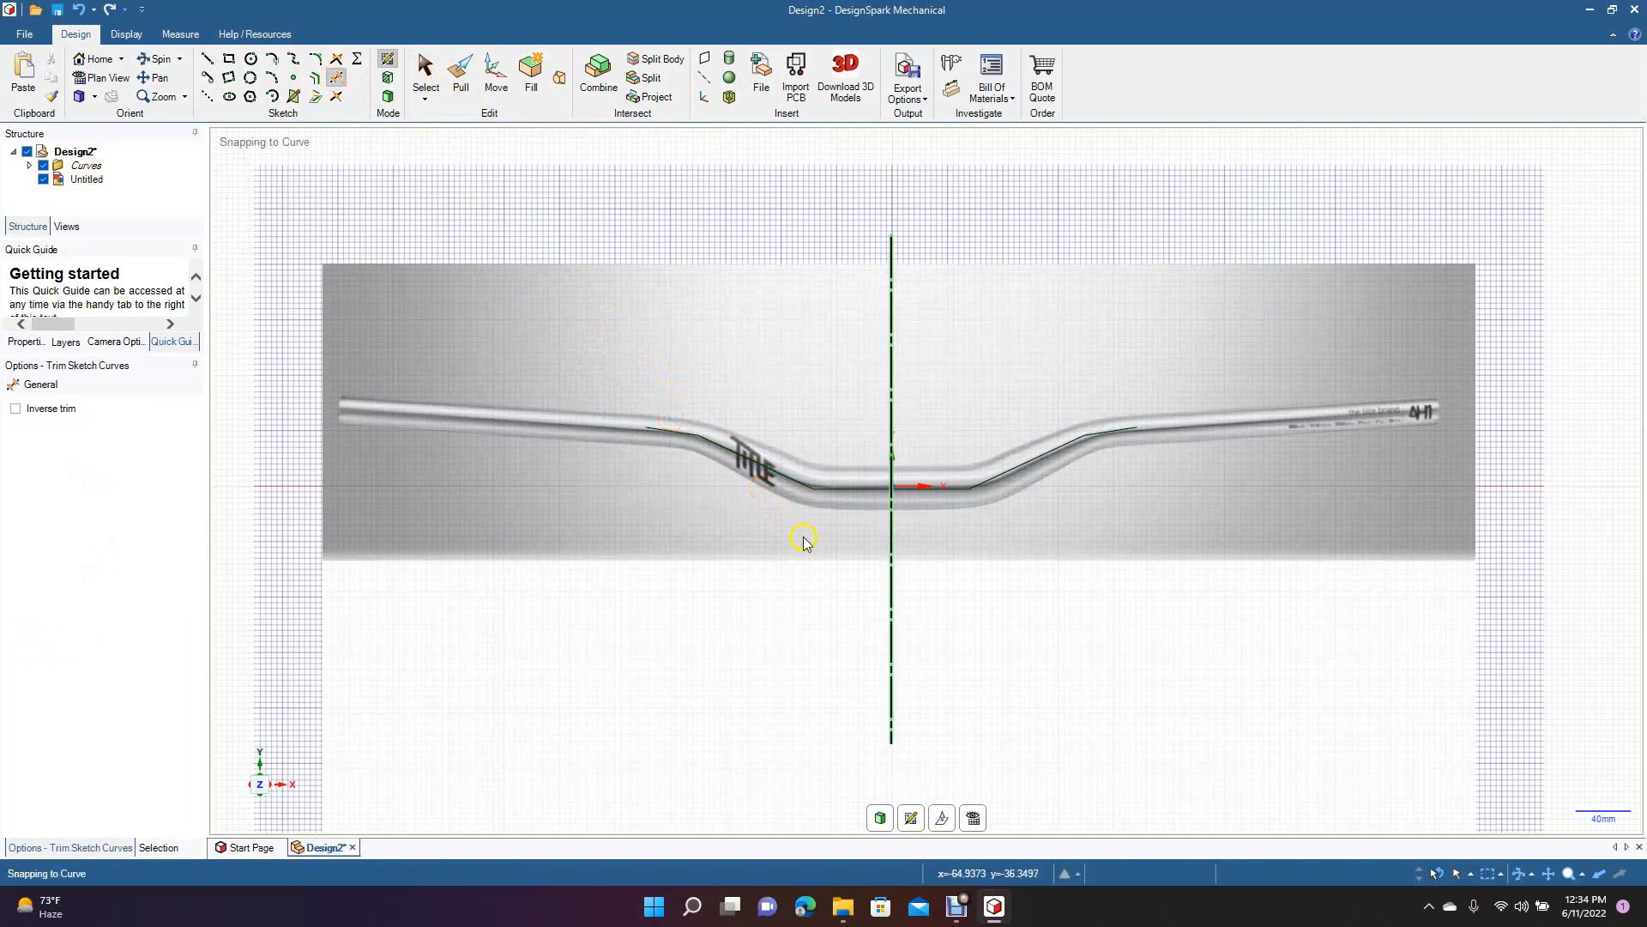
- Round the upper bend between the short outer line and the sloped line with a radius of about 163 mm
left_click(315, 58)
left_click(677, 433)
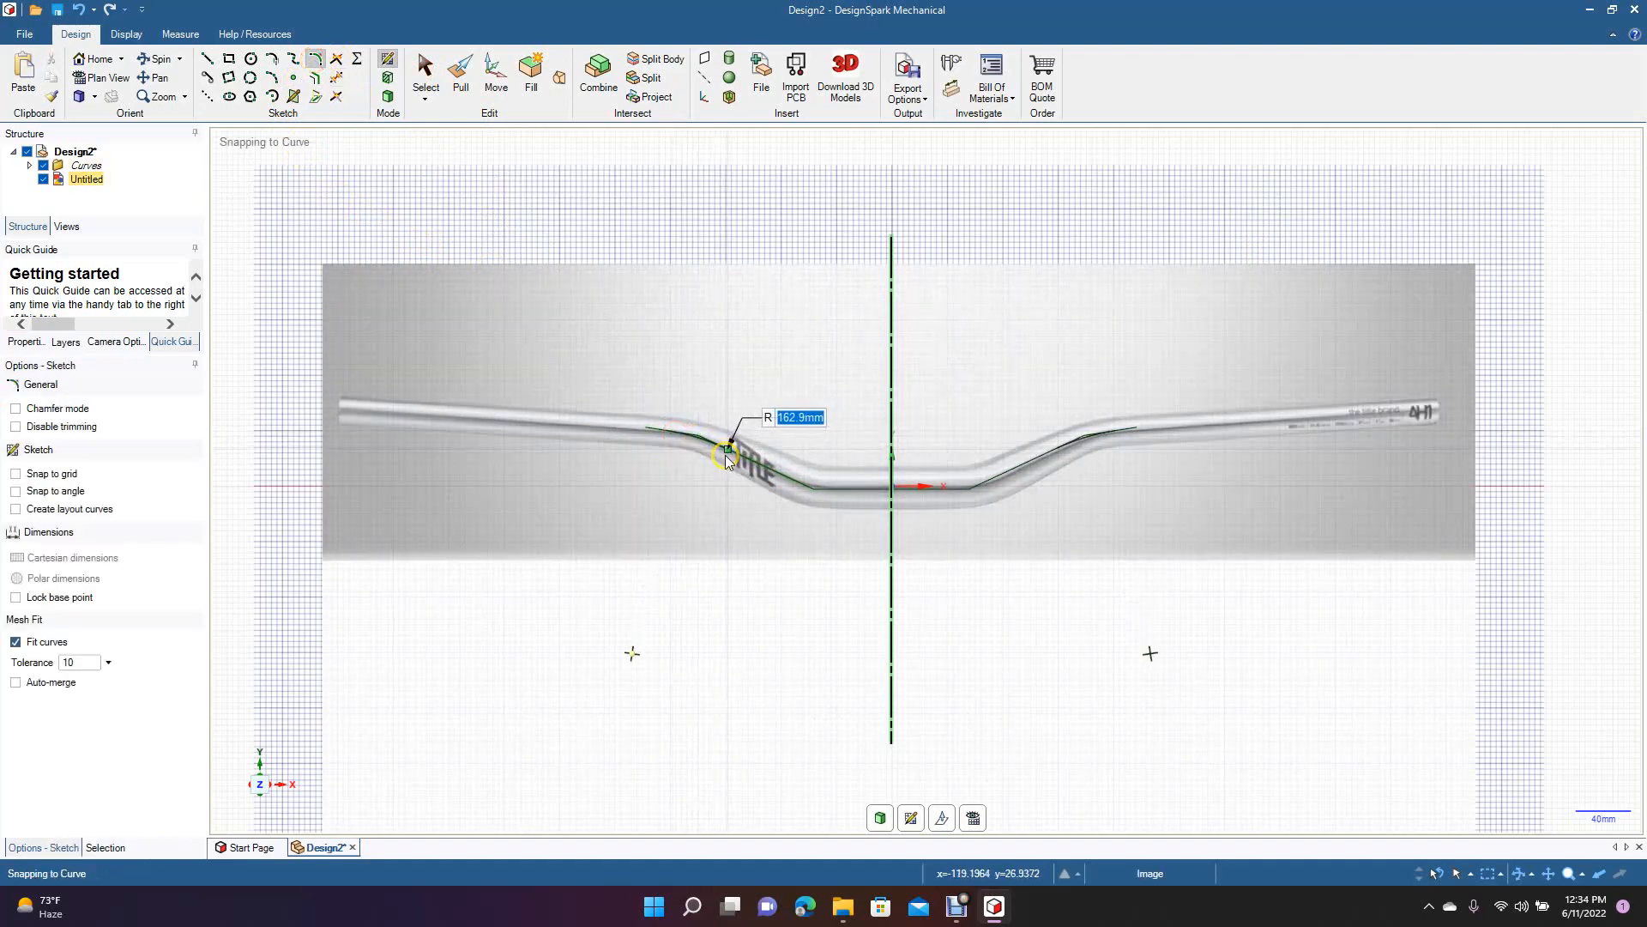
left_click(759, 468)
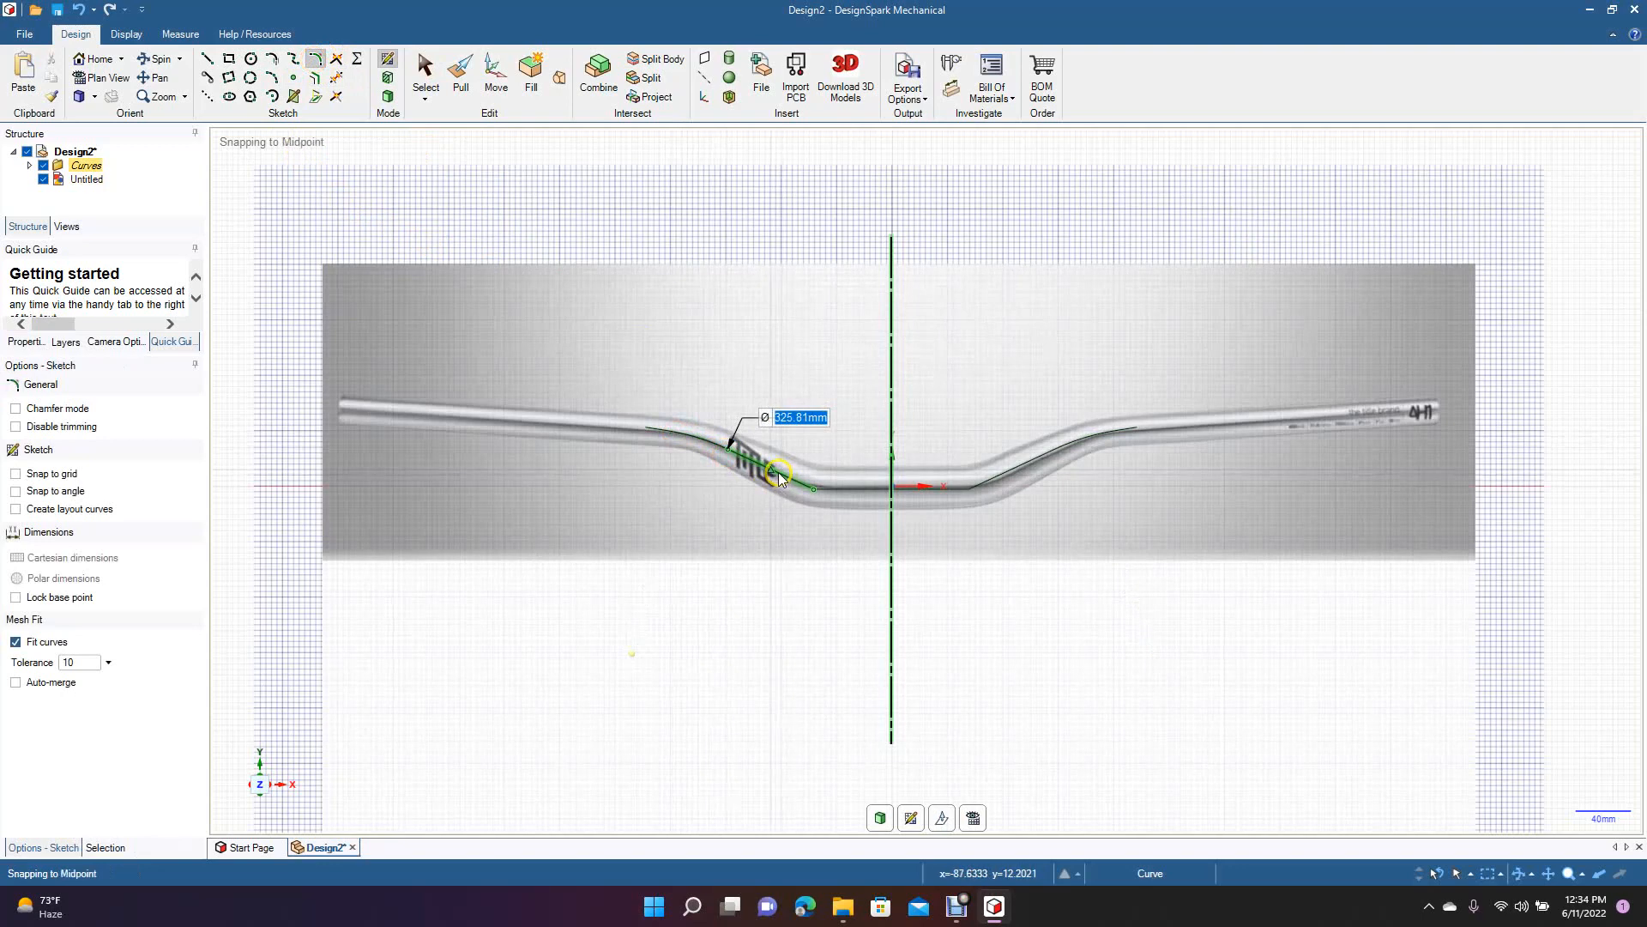
- Round the lower bend between the sloped line and the central horizontal line with a radius of about 126 mm
left_click(775, 472)
left_click(845, 490)
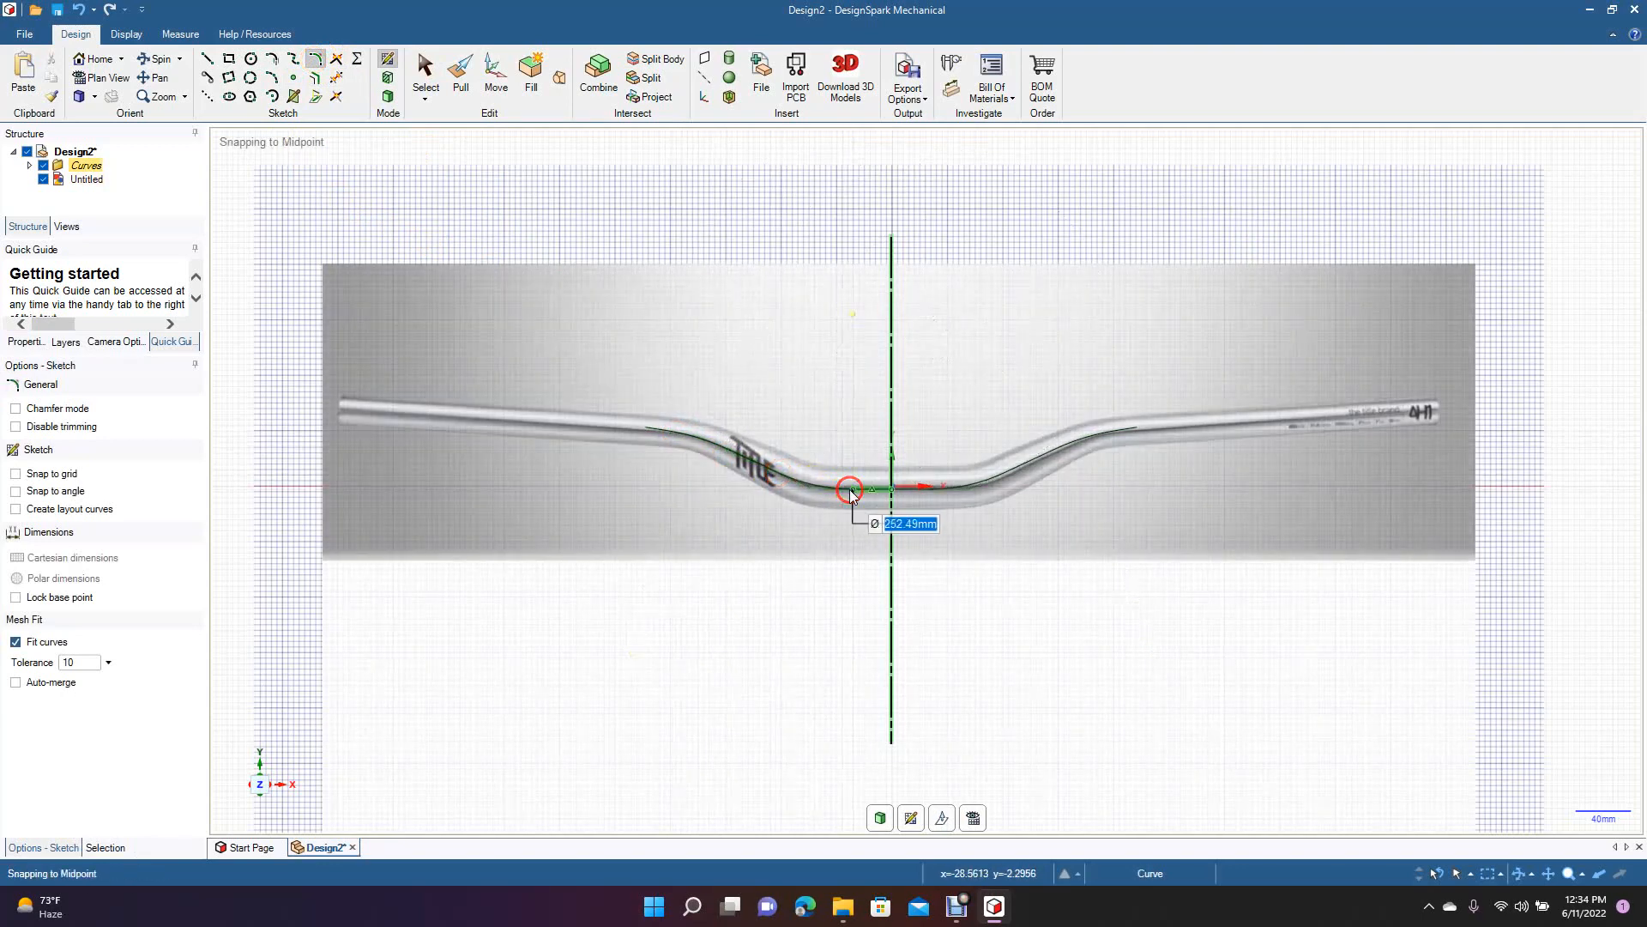
left_click(426, 85)
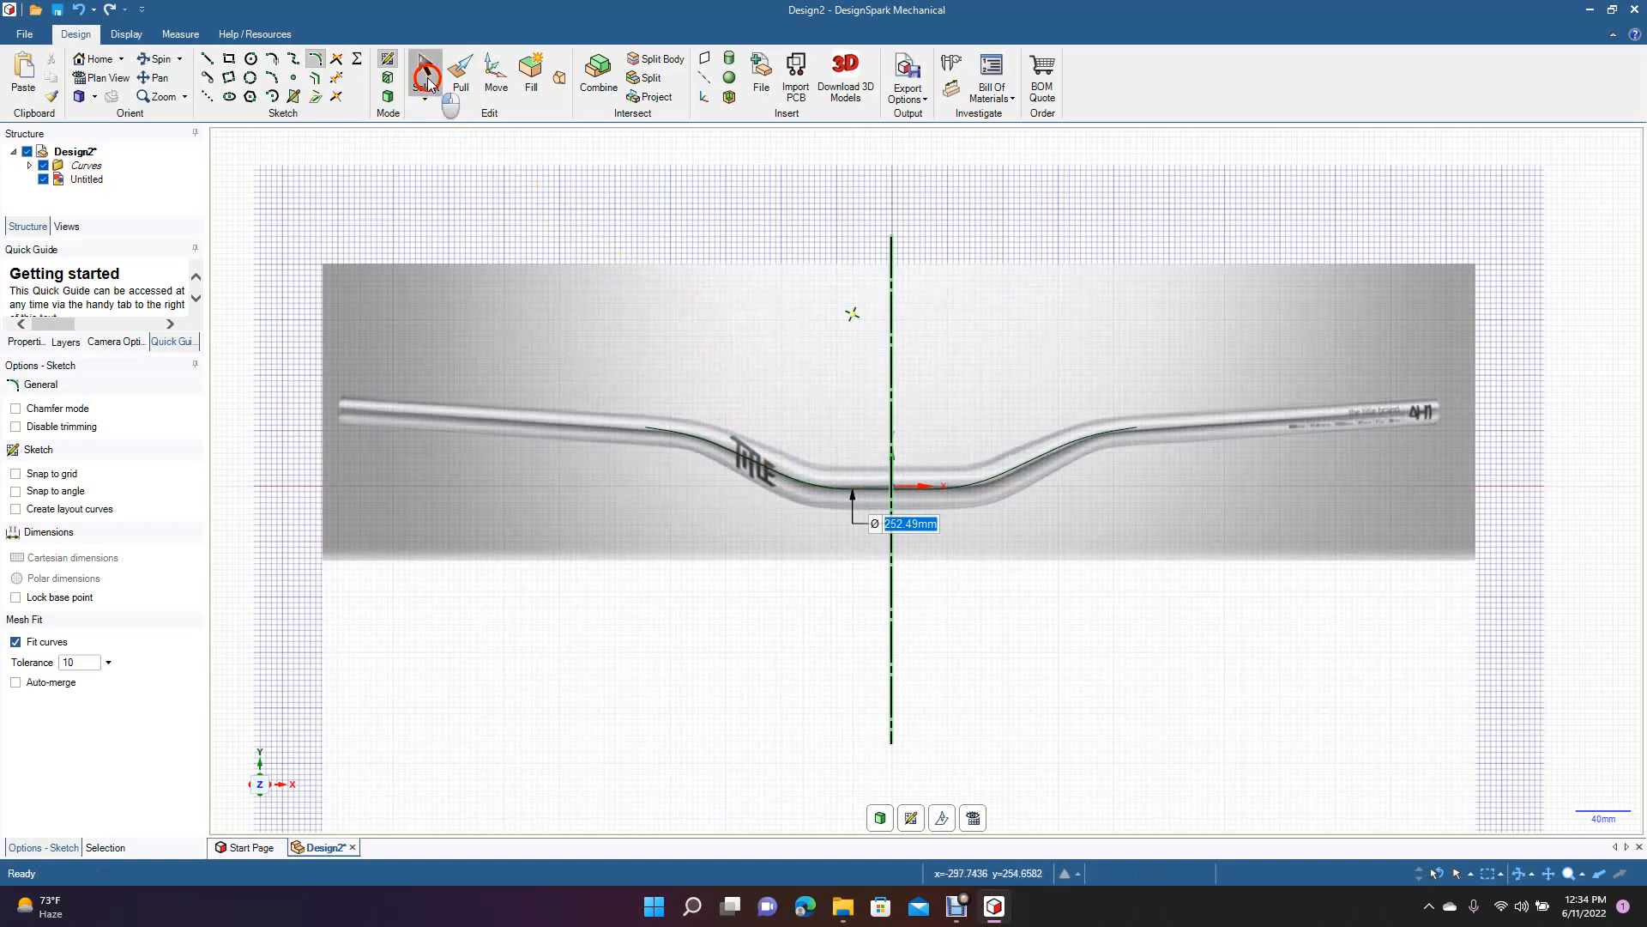
left_click(690, 604)
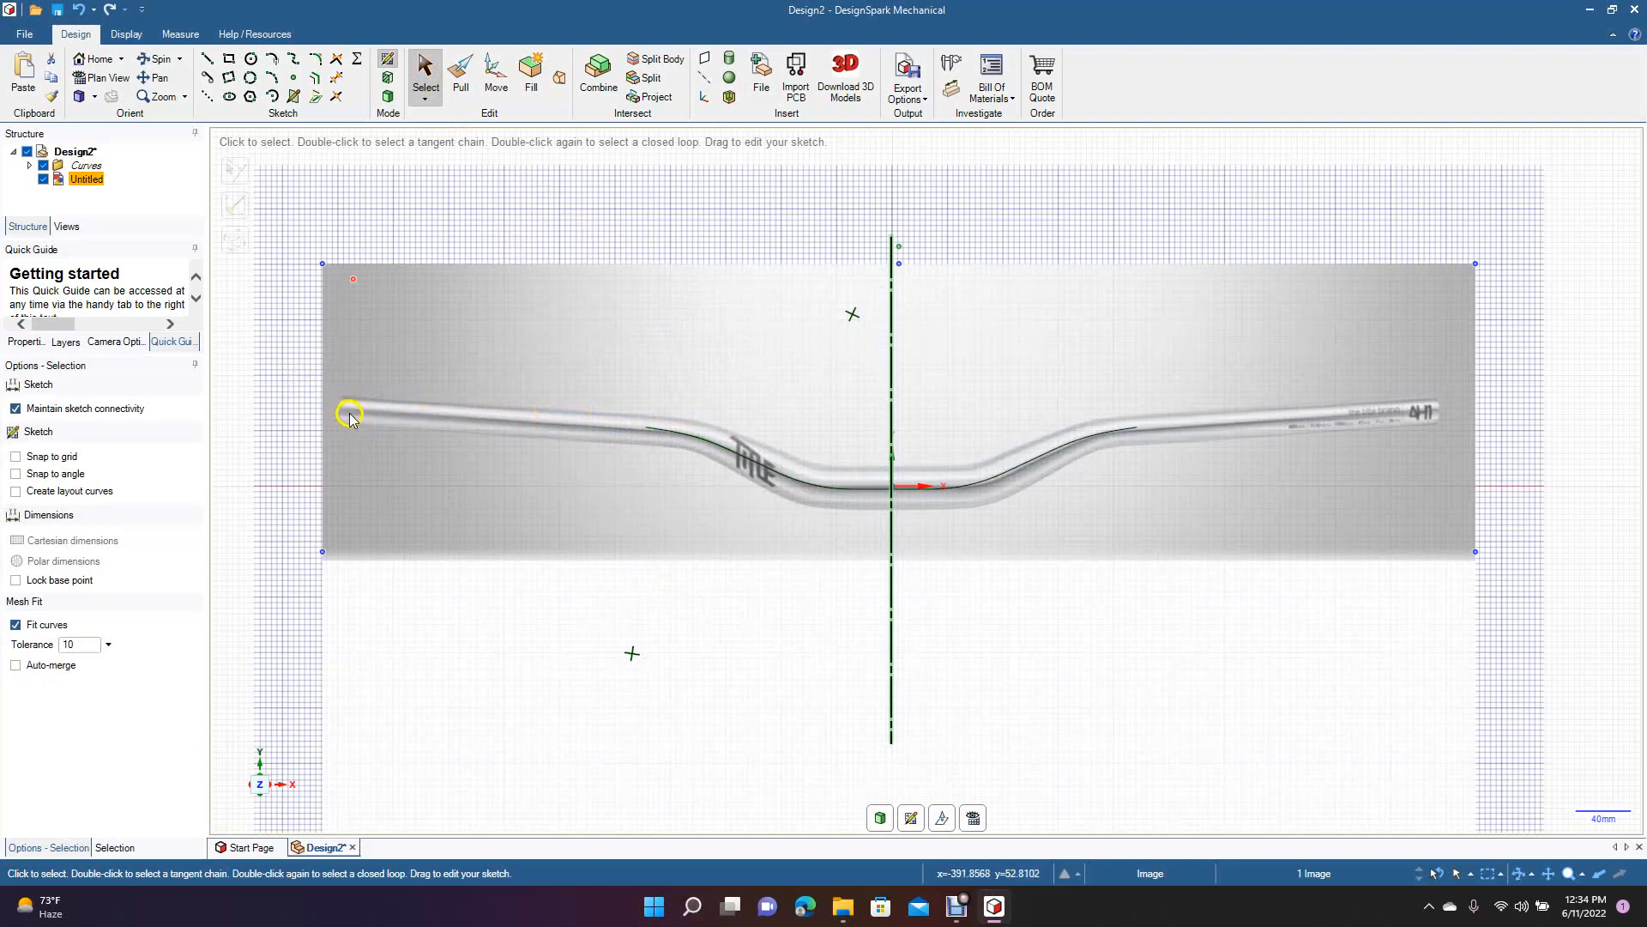
- Sketch a vertical line through the left end of the bar, about 399 mm from the mirror line and extending past the bar both ways
left_click(207, 58)
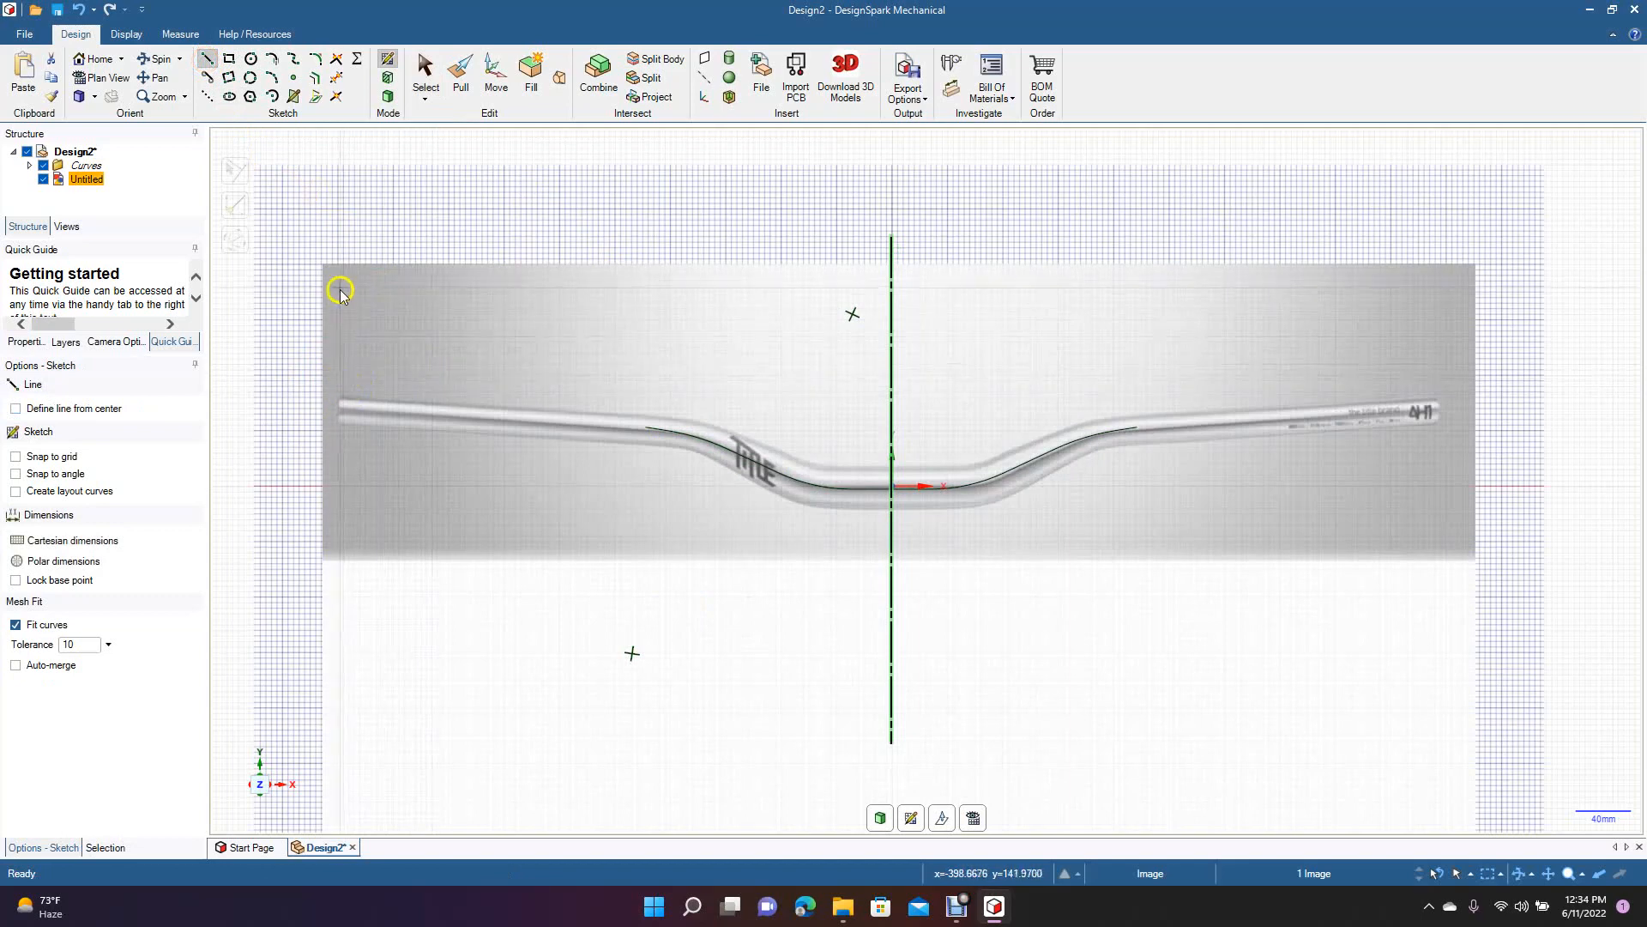
left_click(339, 232)
left_click(340, 655)
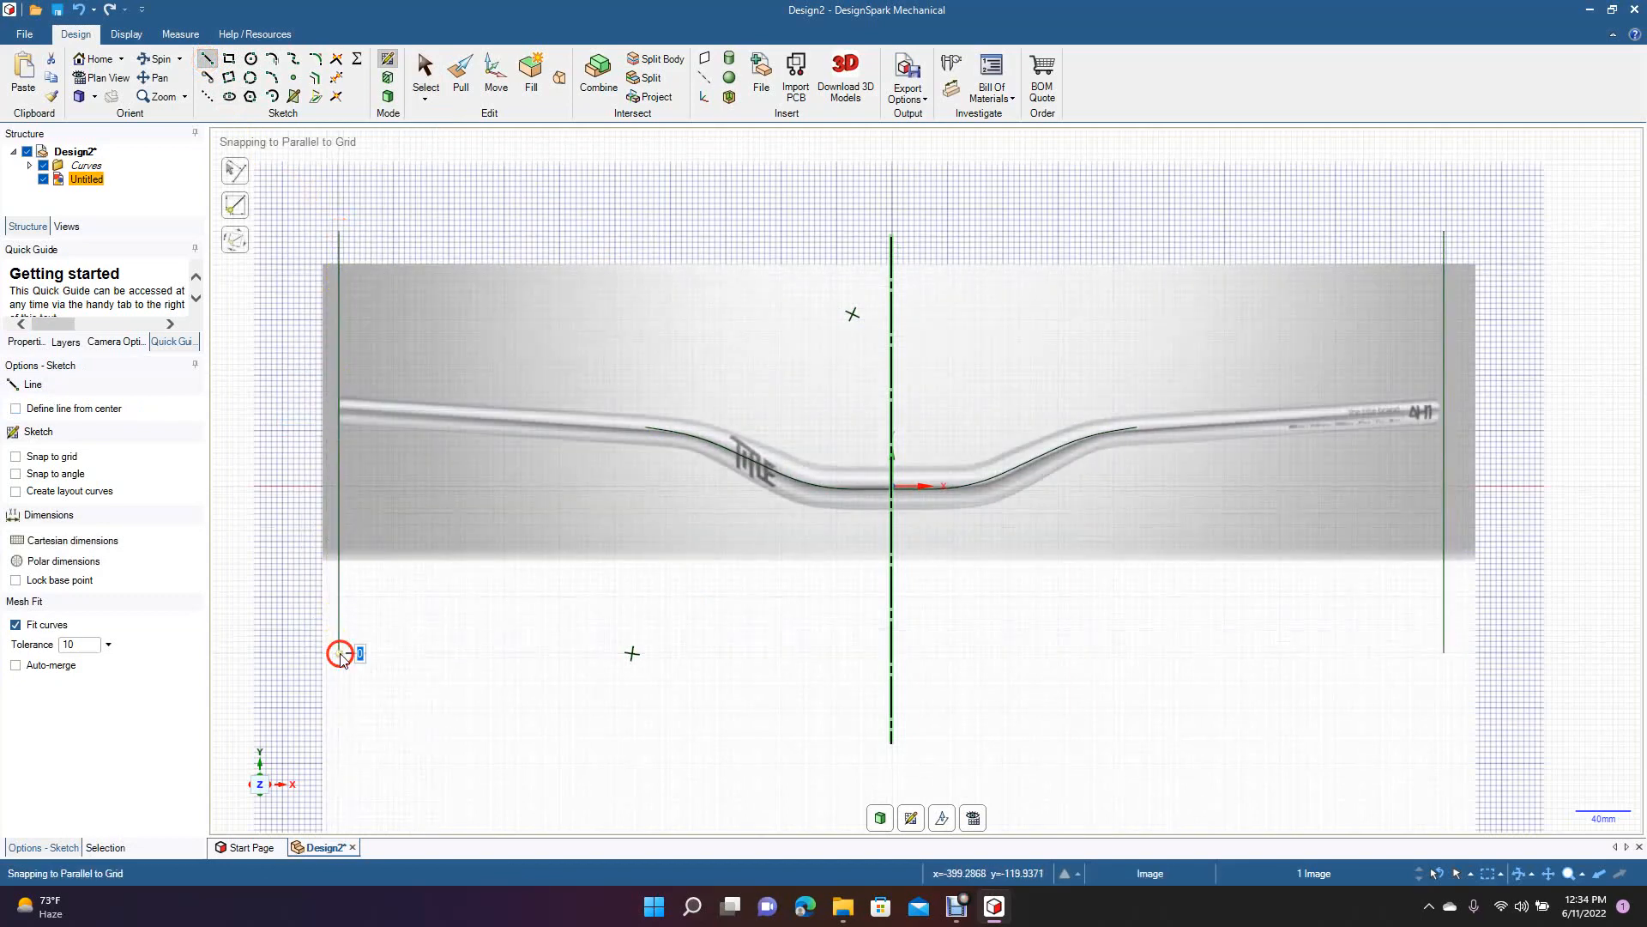
left_click(427, 75)
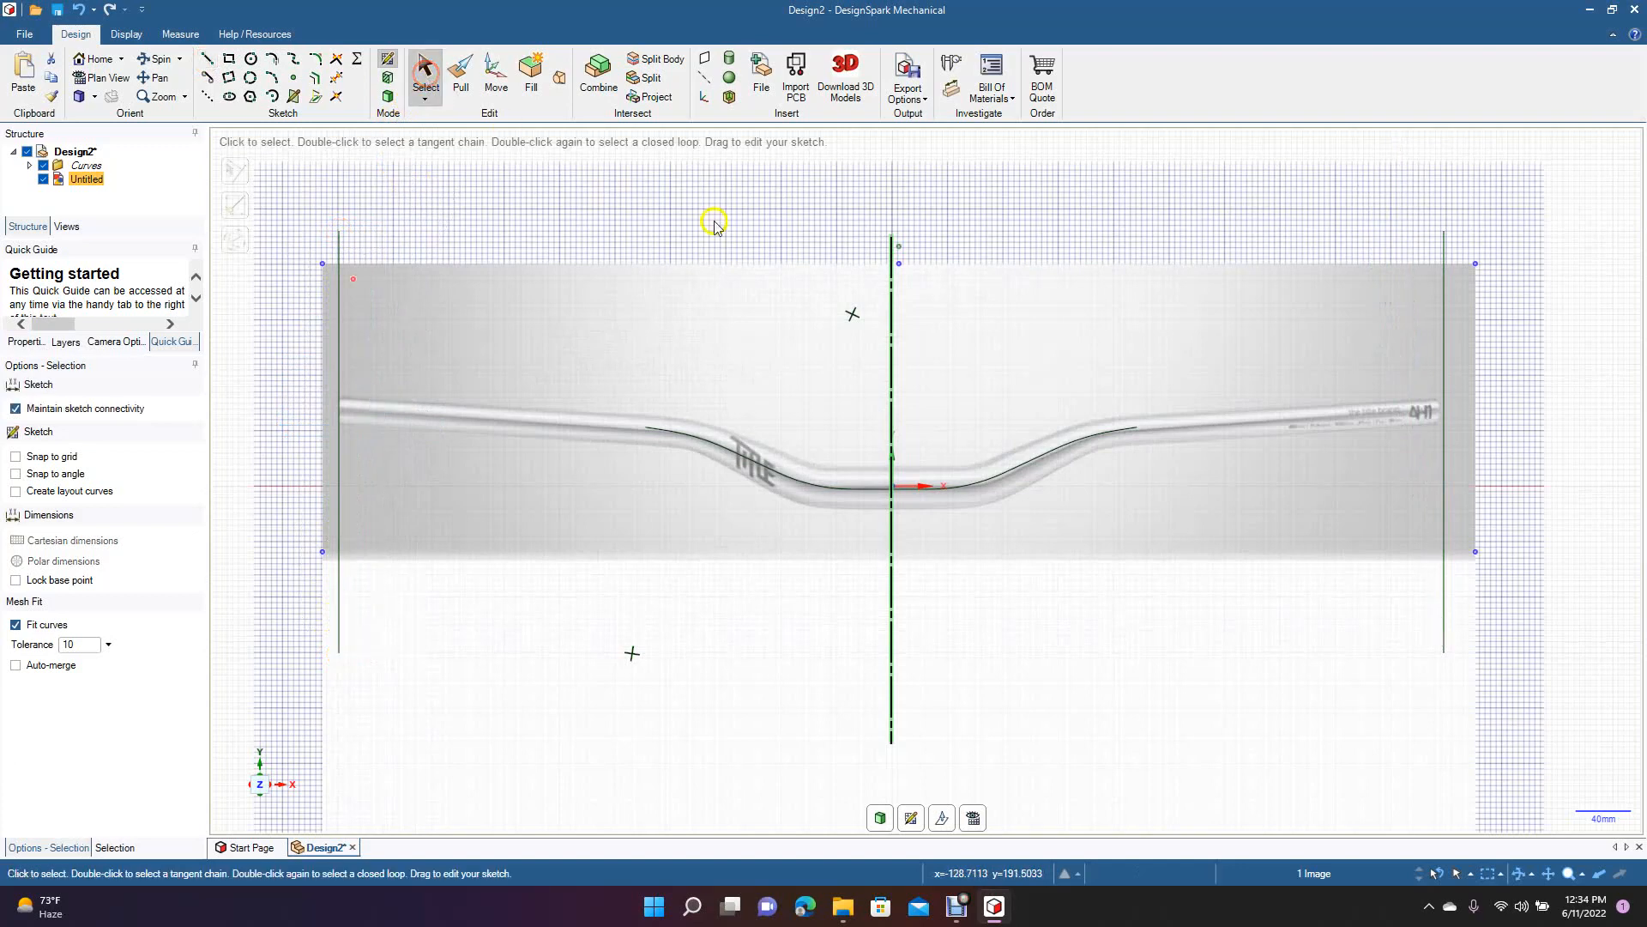
- Delete the vertical mirror line and the reference image, keeping the sketched curves
left_click(895, 363)
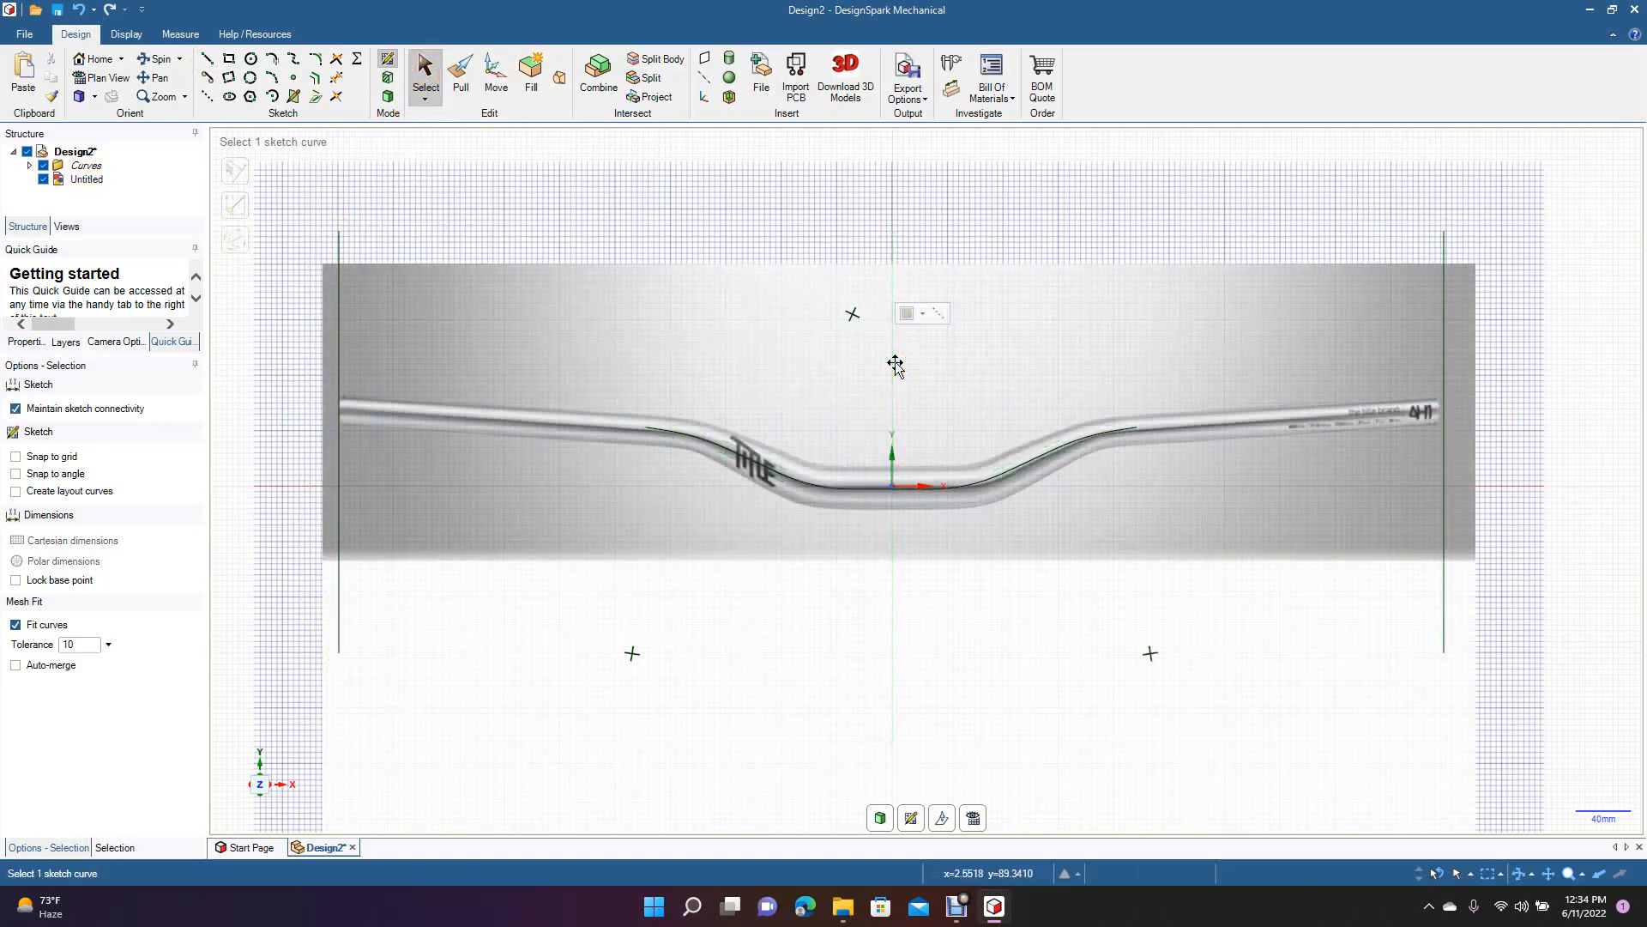
left_click(655, 311)
left_click(554, 292)
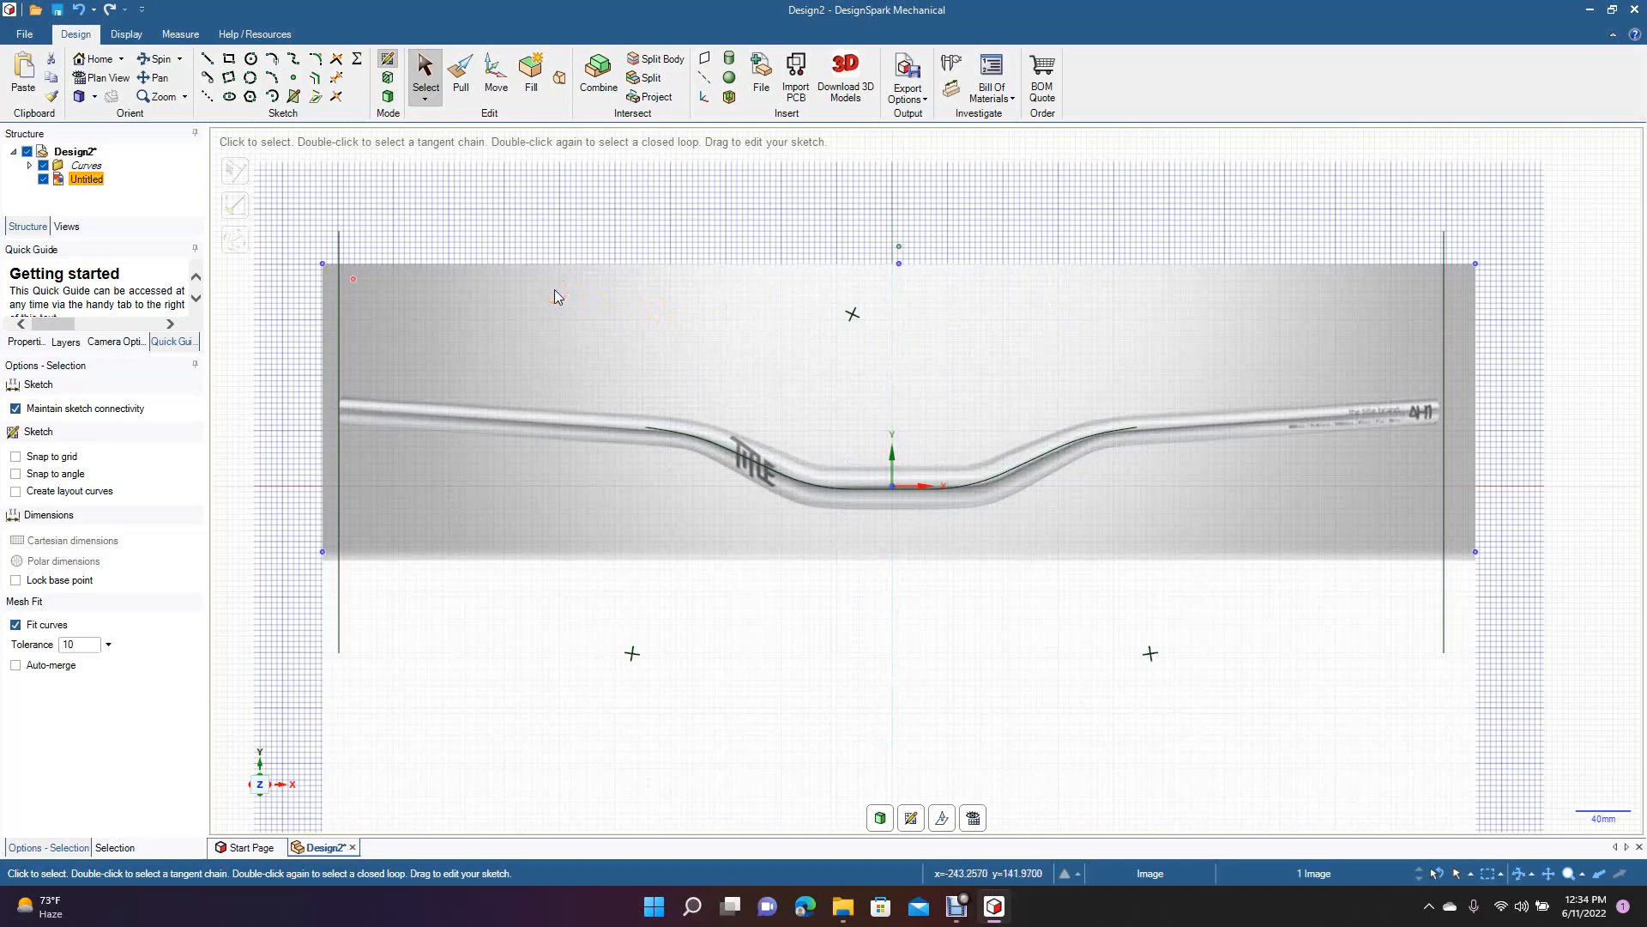
key("Delete")
left_click(598, 487)
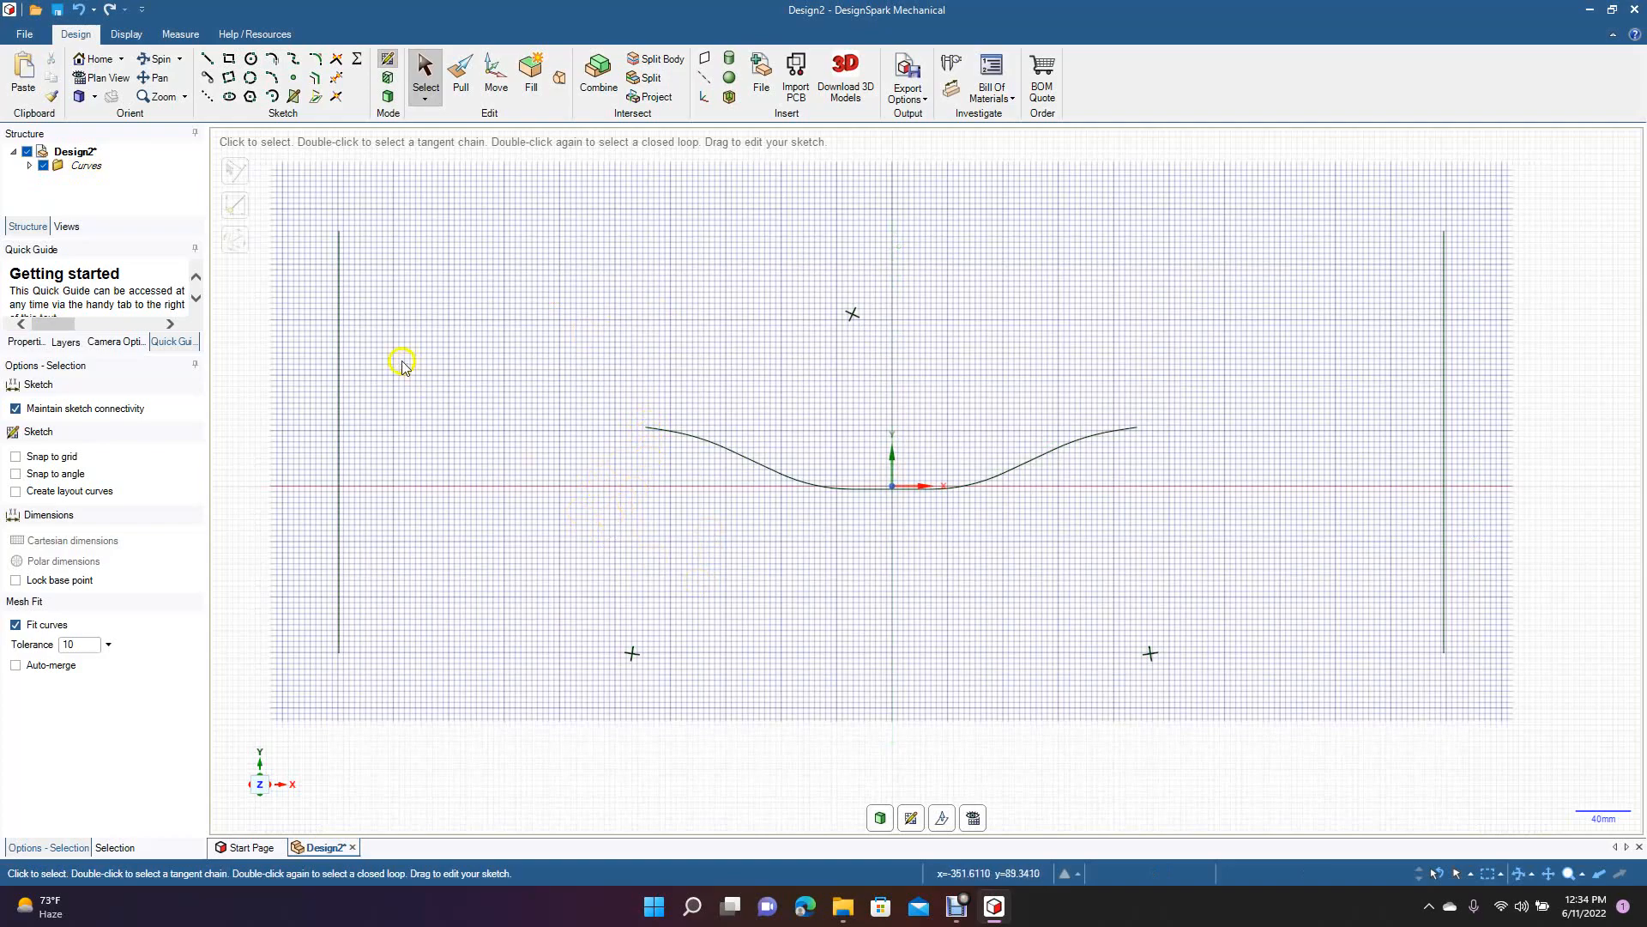
- Switch to 3D mode in an isometric view and select the endpoint of the centerline at its left end
left_click(158, 58)
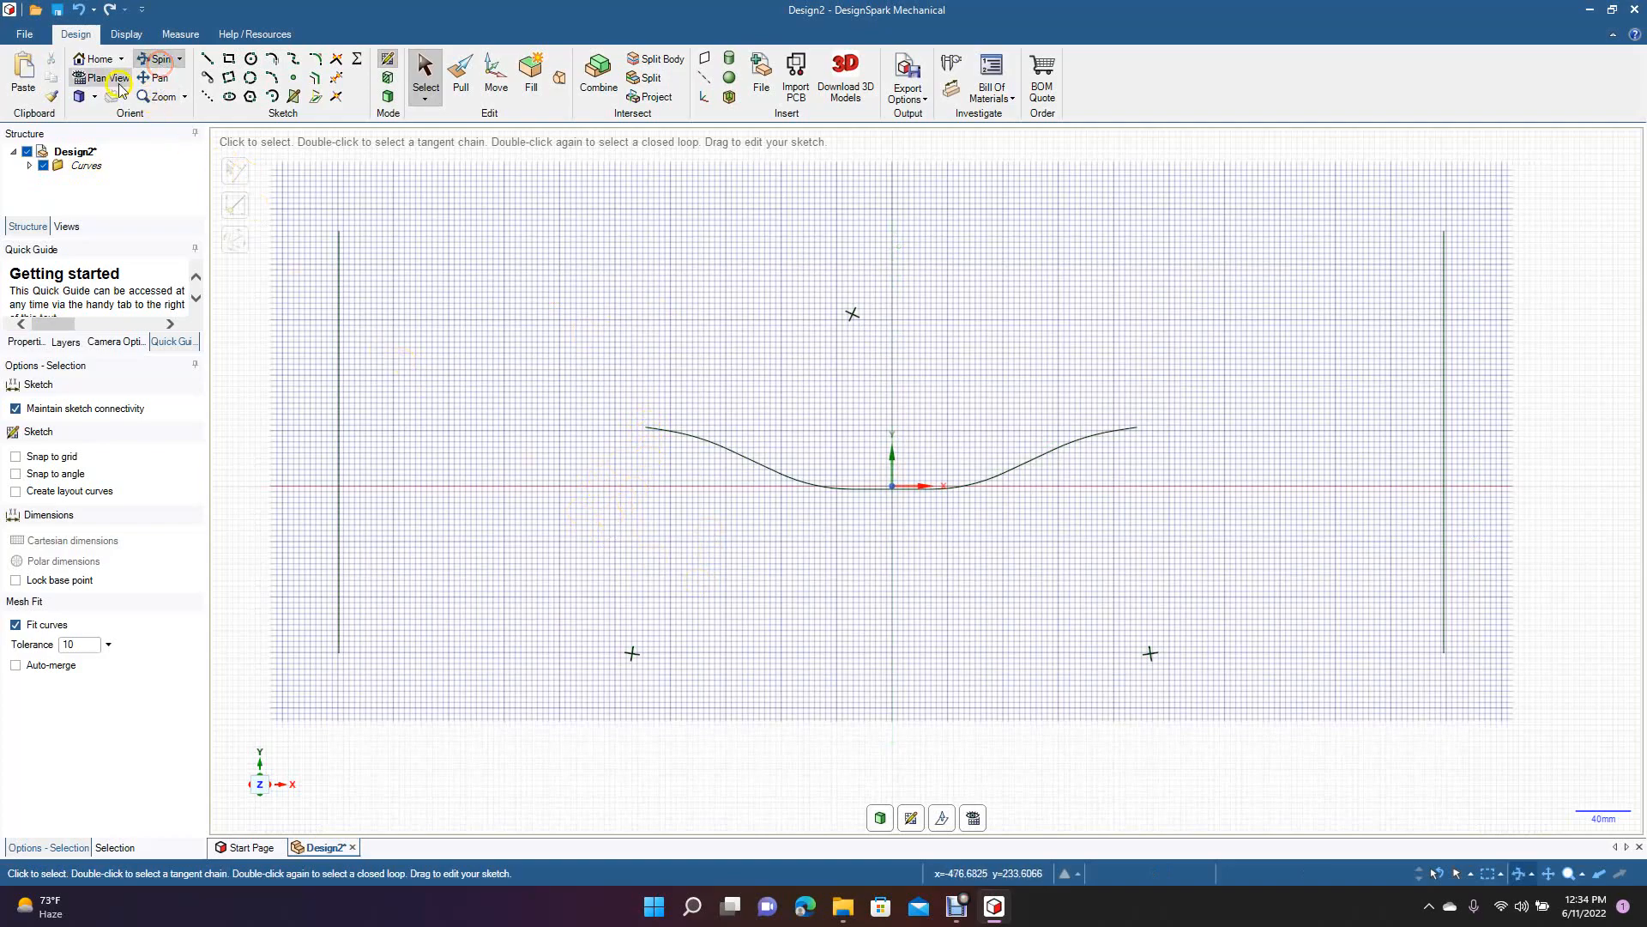
left_click(95, 96)
left_click(101, 125)
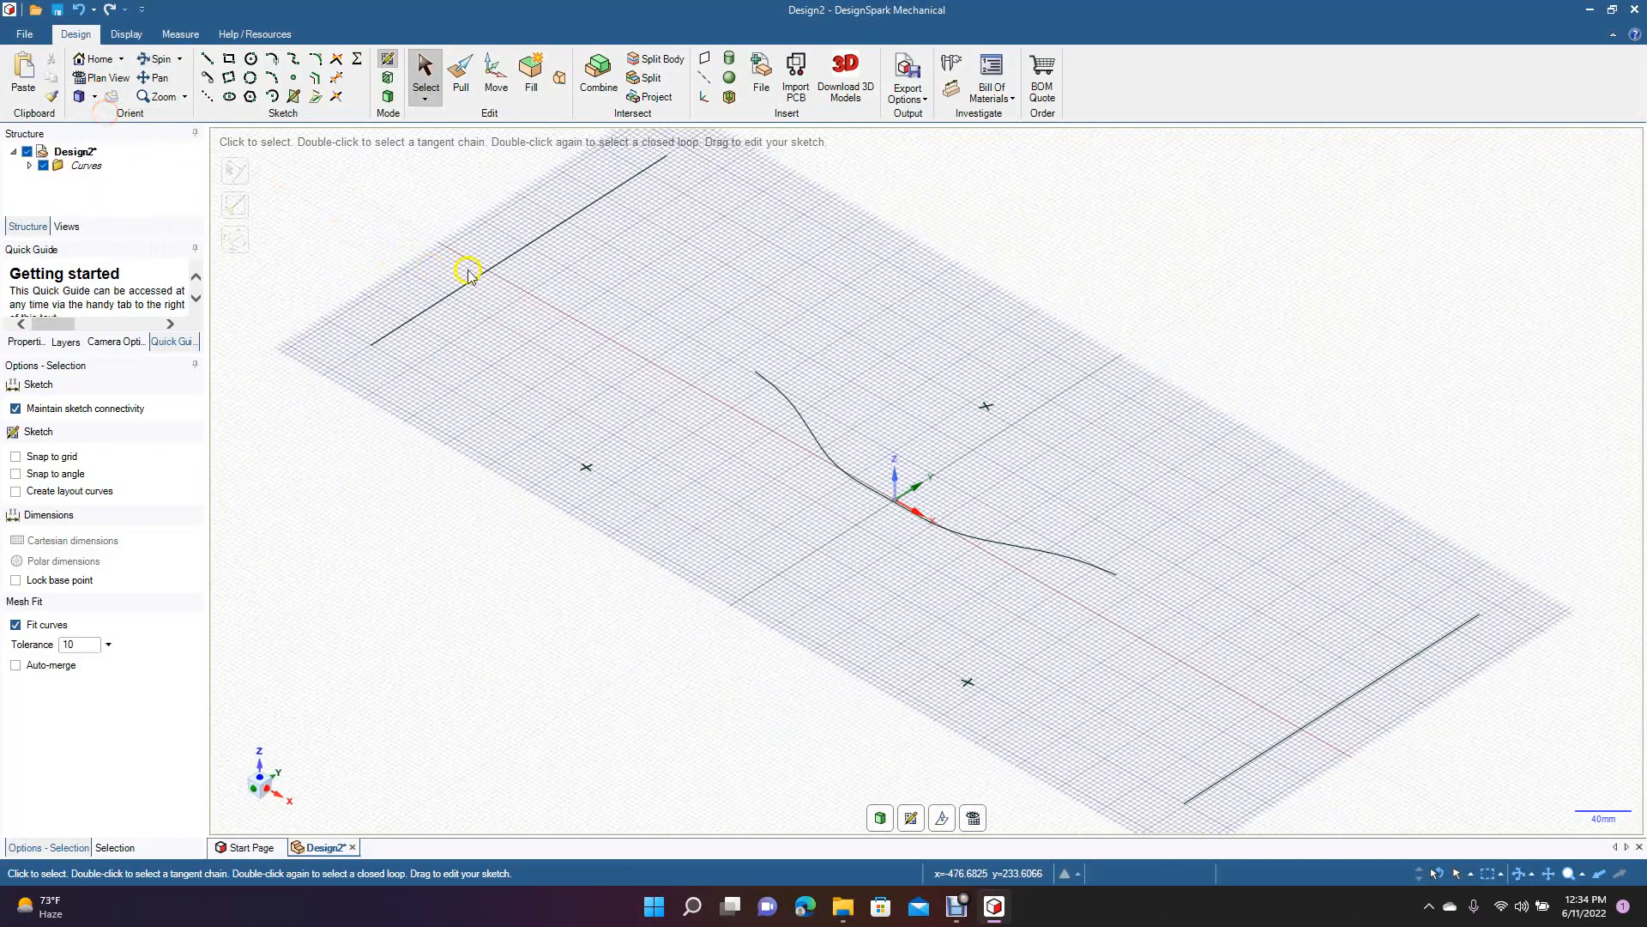
left_click(390, 103)
left_click_drag(732, 366, 782, 399)
left_click(711, 374)
left_click_drag(740, 320, 758, 380)
left_click_drag(759, 382, 765, 394)
left_click_drag(748, 338, 766, 411)
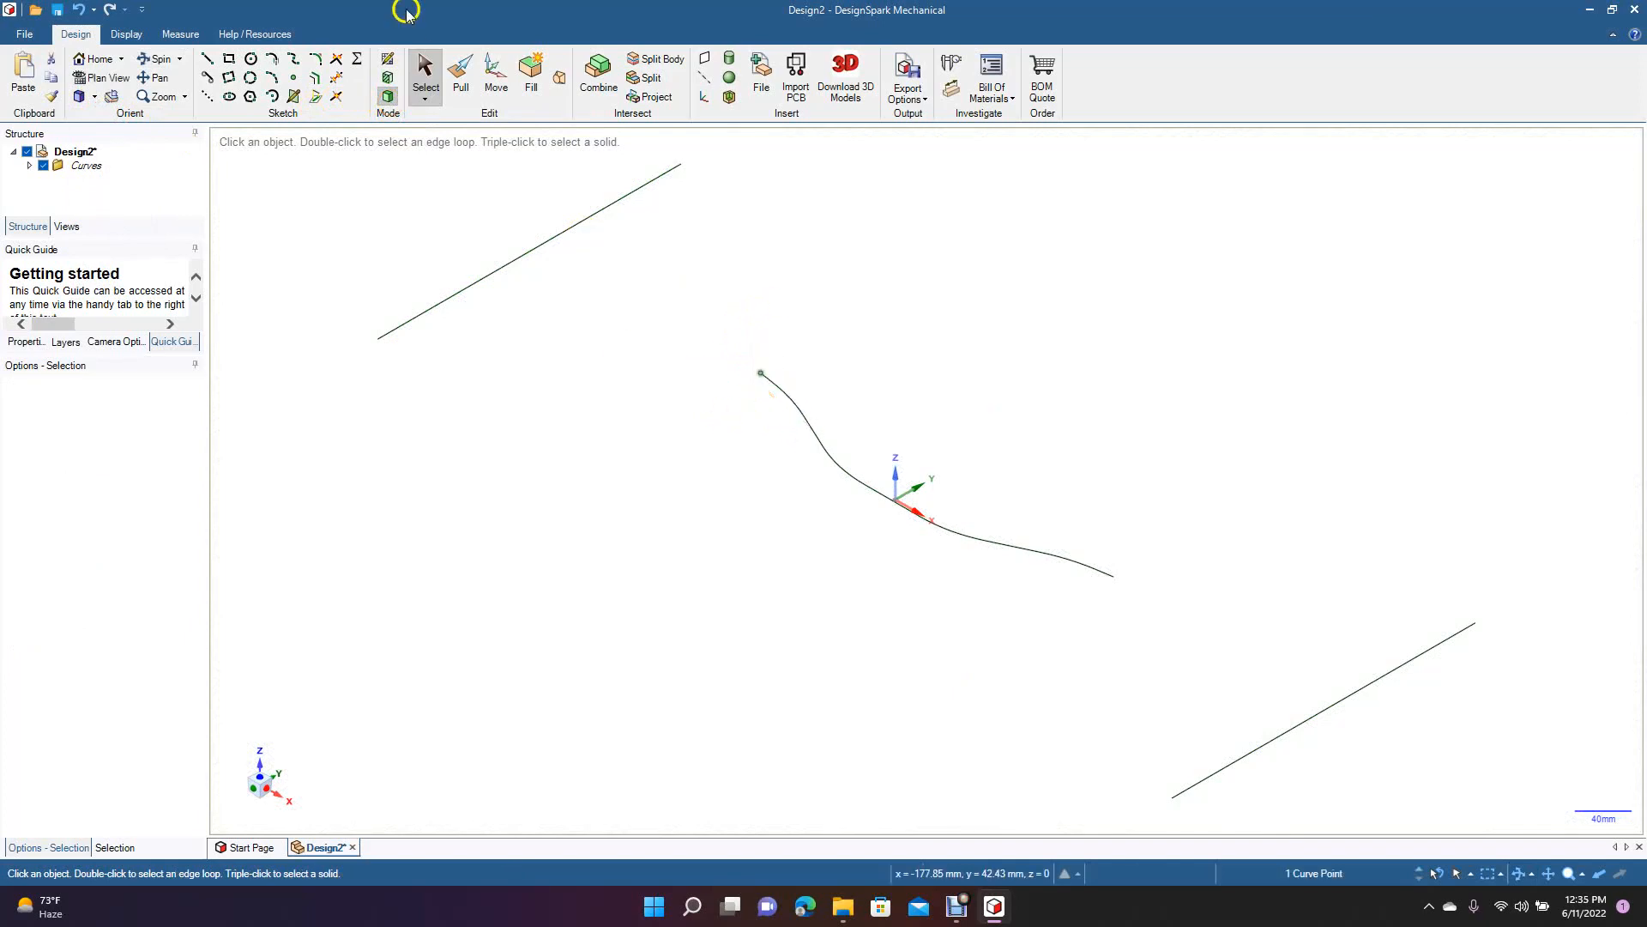
- Sketch a 33 mm diameter circle centered on the selected endpoint, perpendicular to the centerline, and turn it into a surface in 3D mode
left_click(251, 58)
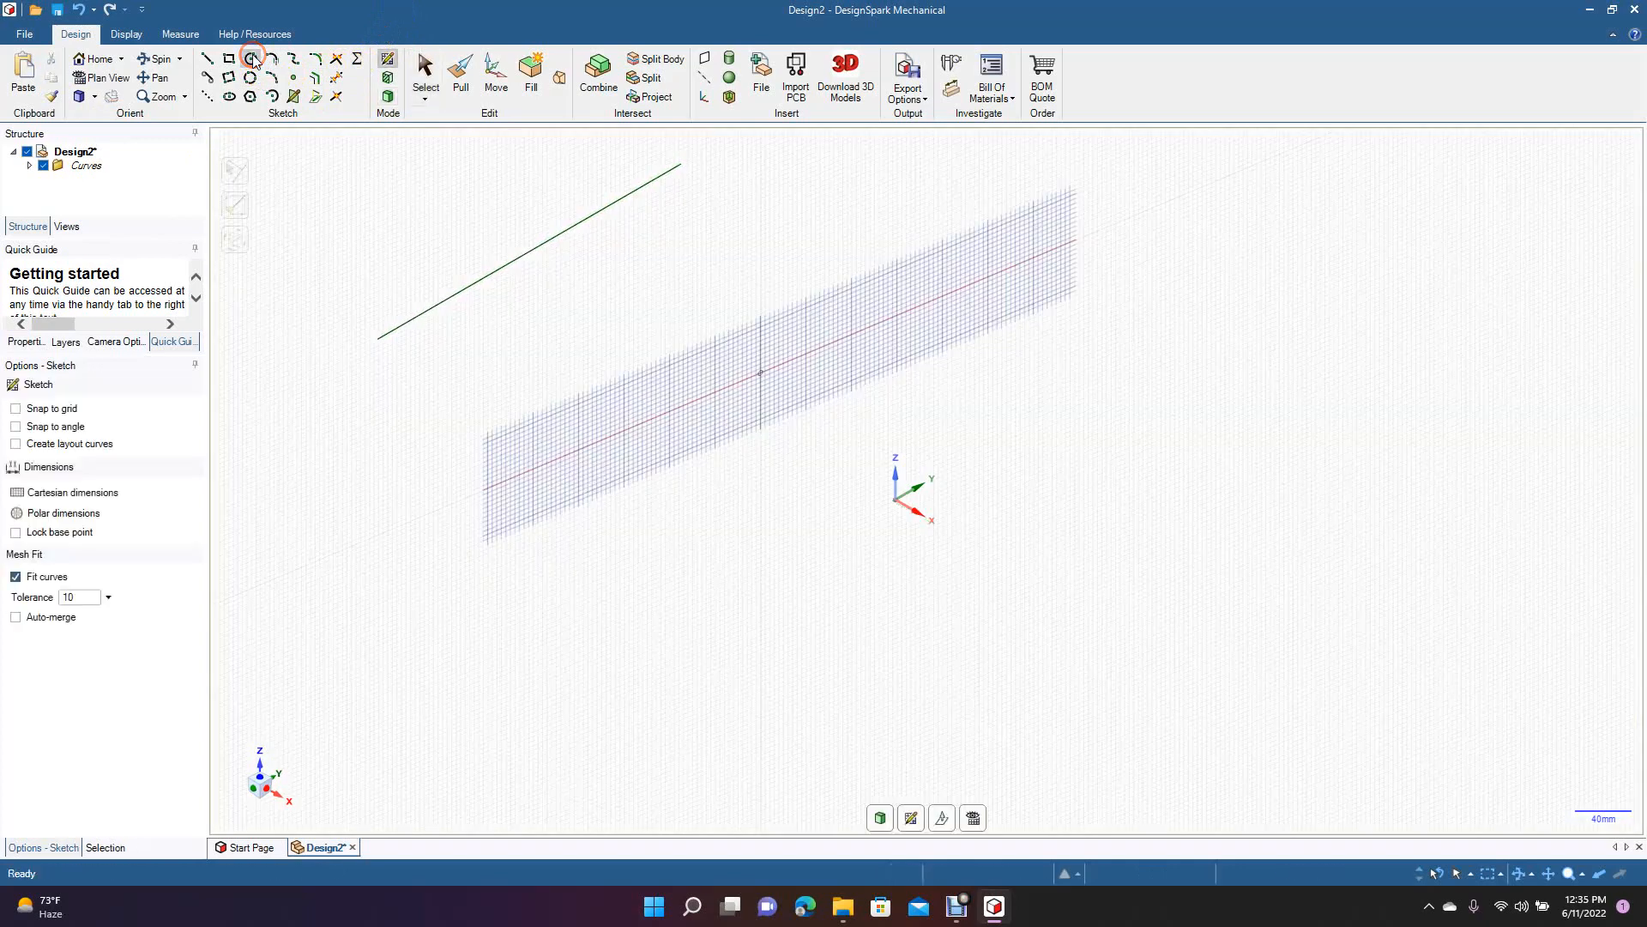
left_click(759, 375)
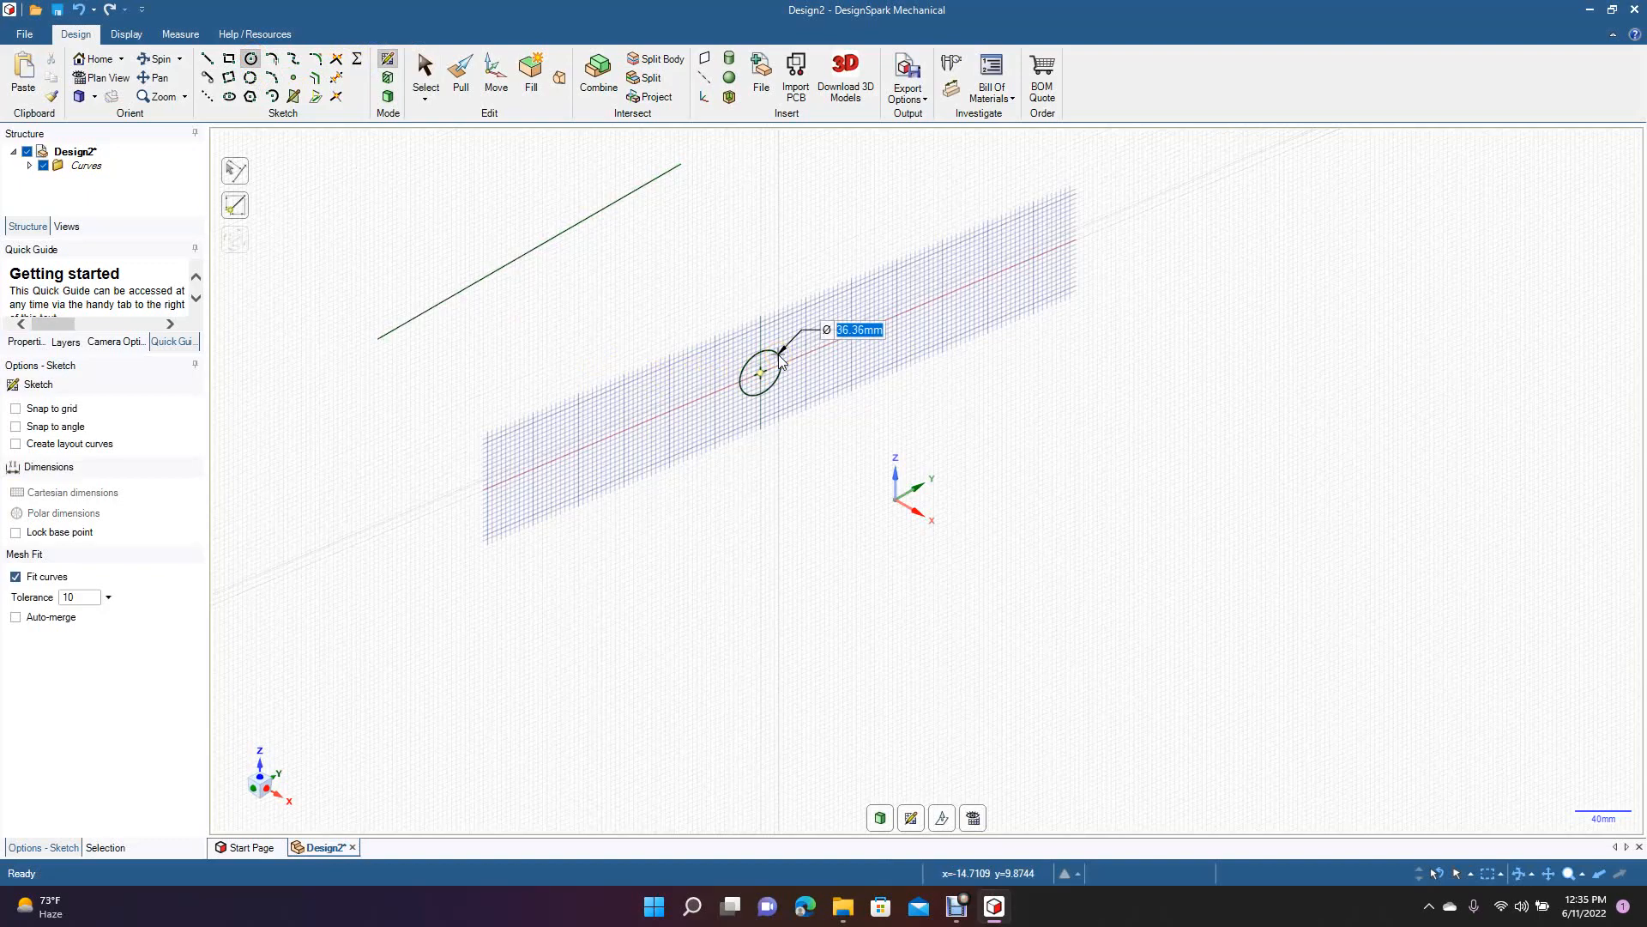
type("33")
key("Return")
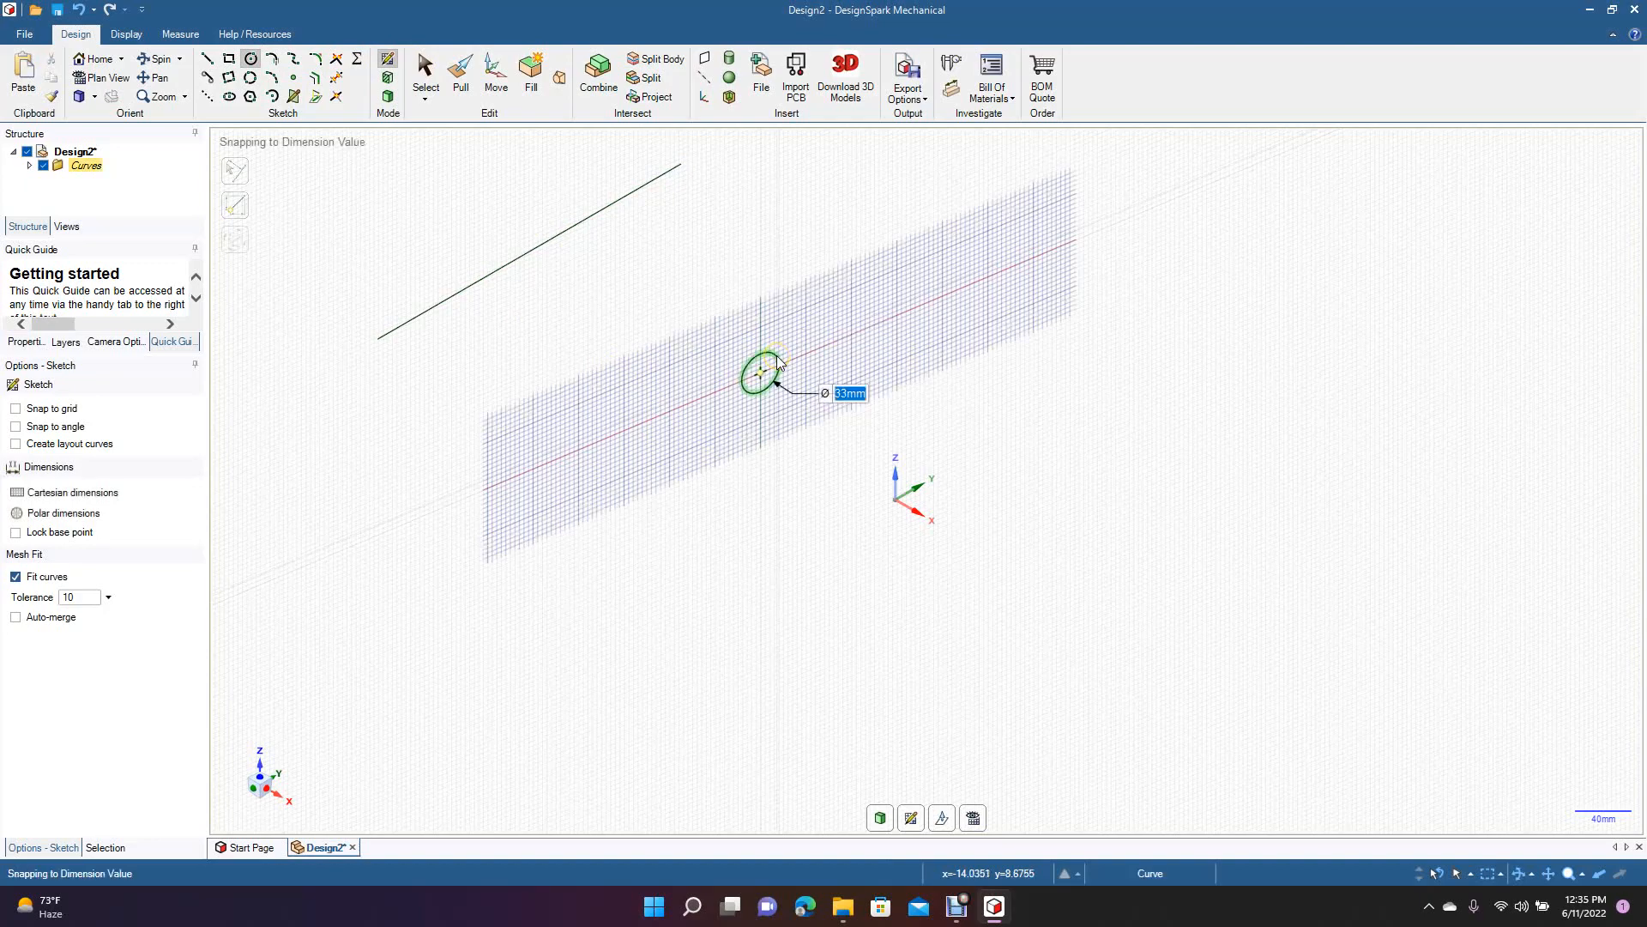
left_click(434, 62)
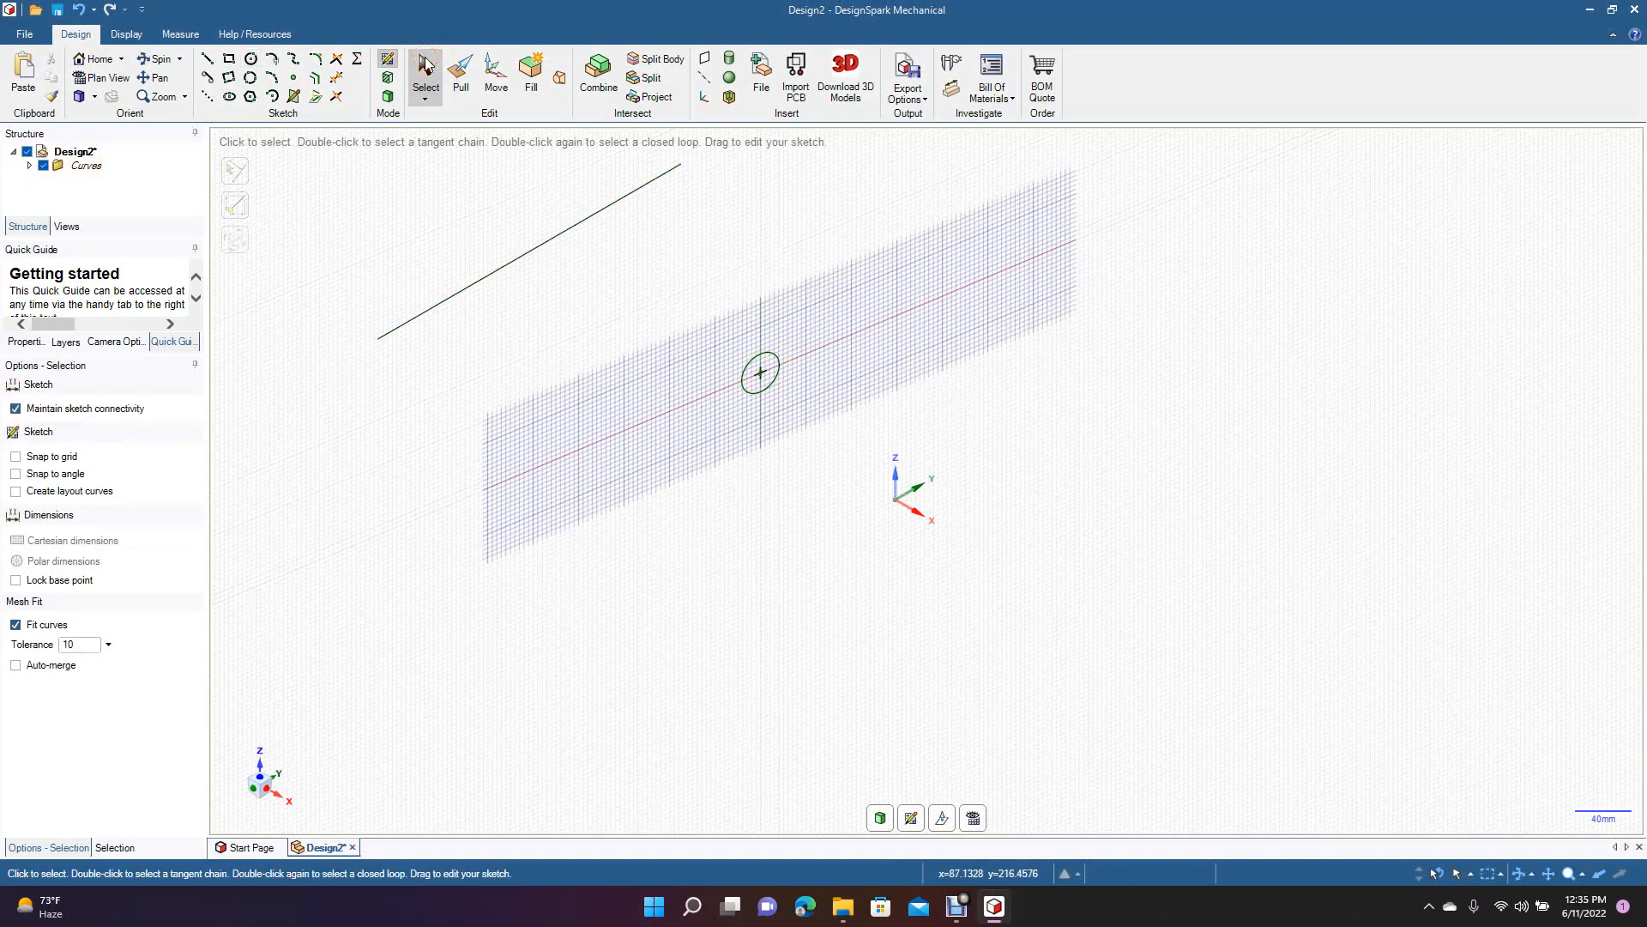
left_click(389, 100)
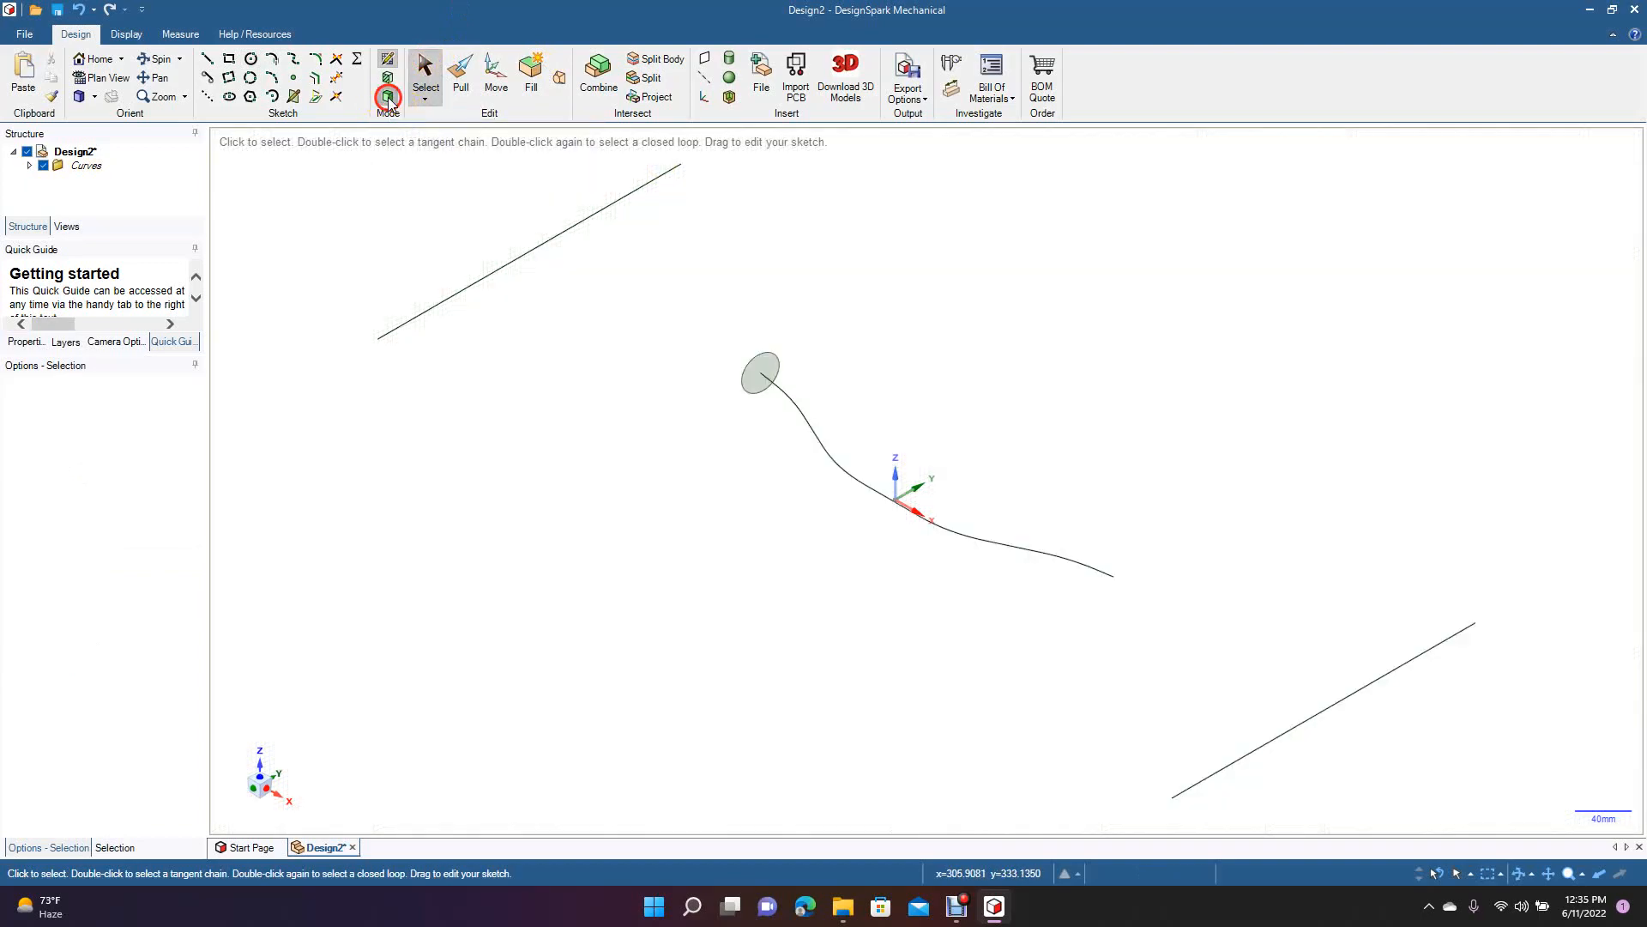
- Try to sweep the circular face along the centerline by adding its curve segments one after another as the trajectory
left_click(753, 374)
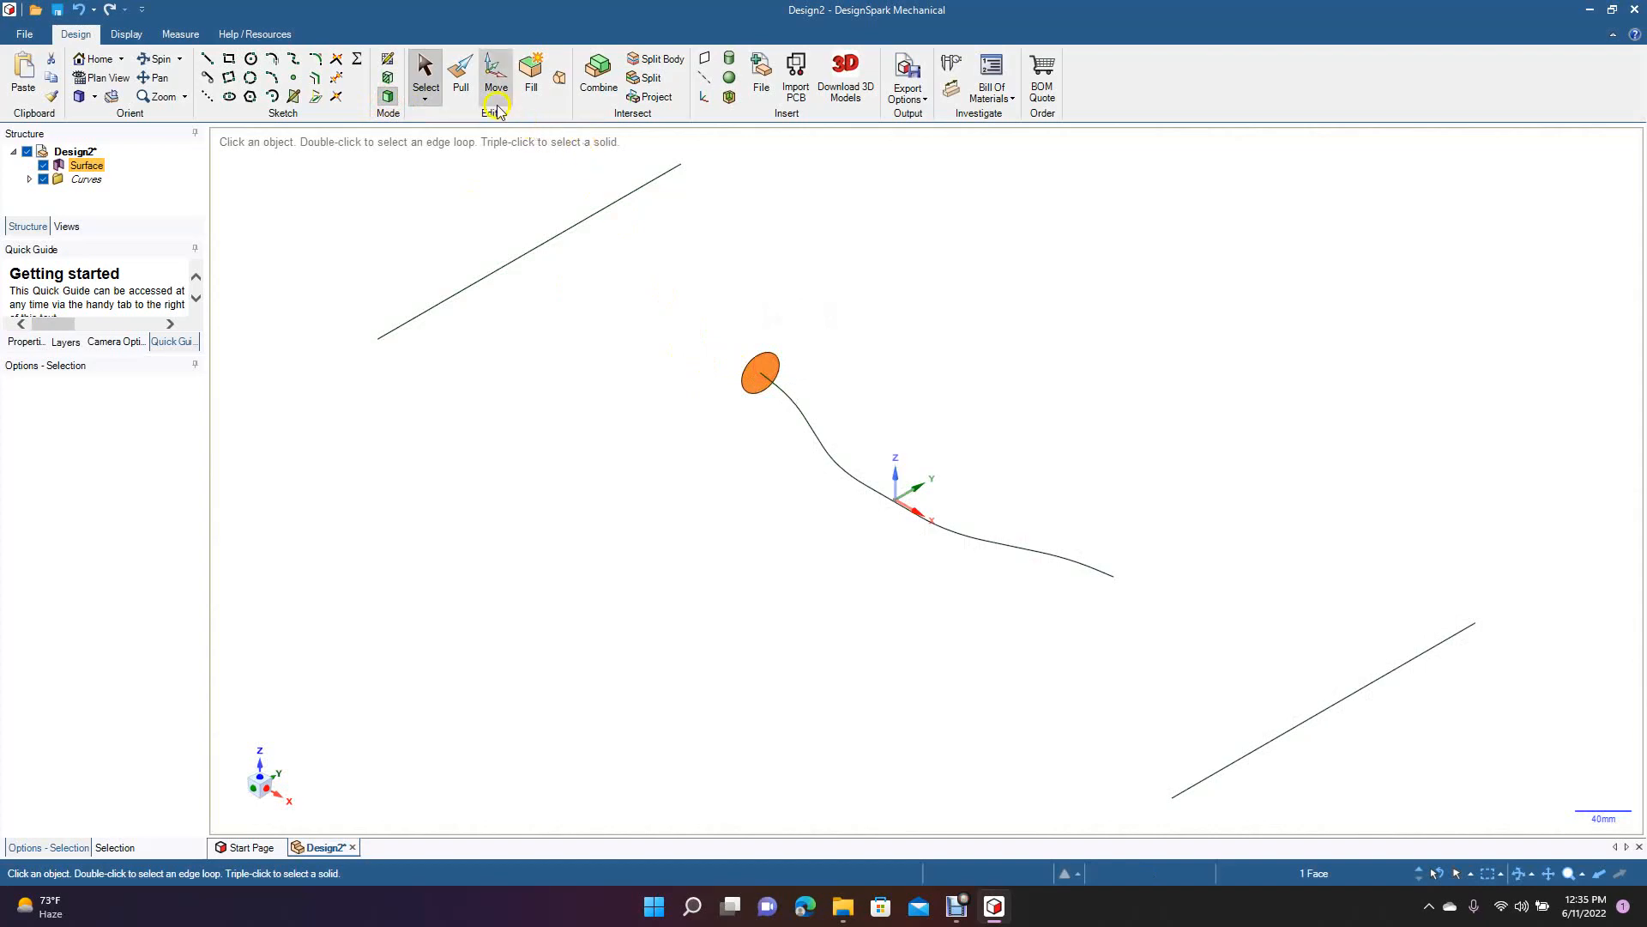
left_click(461, 76)
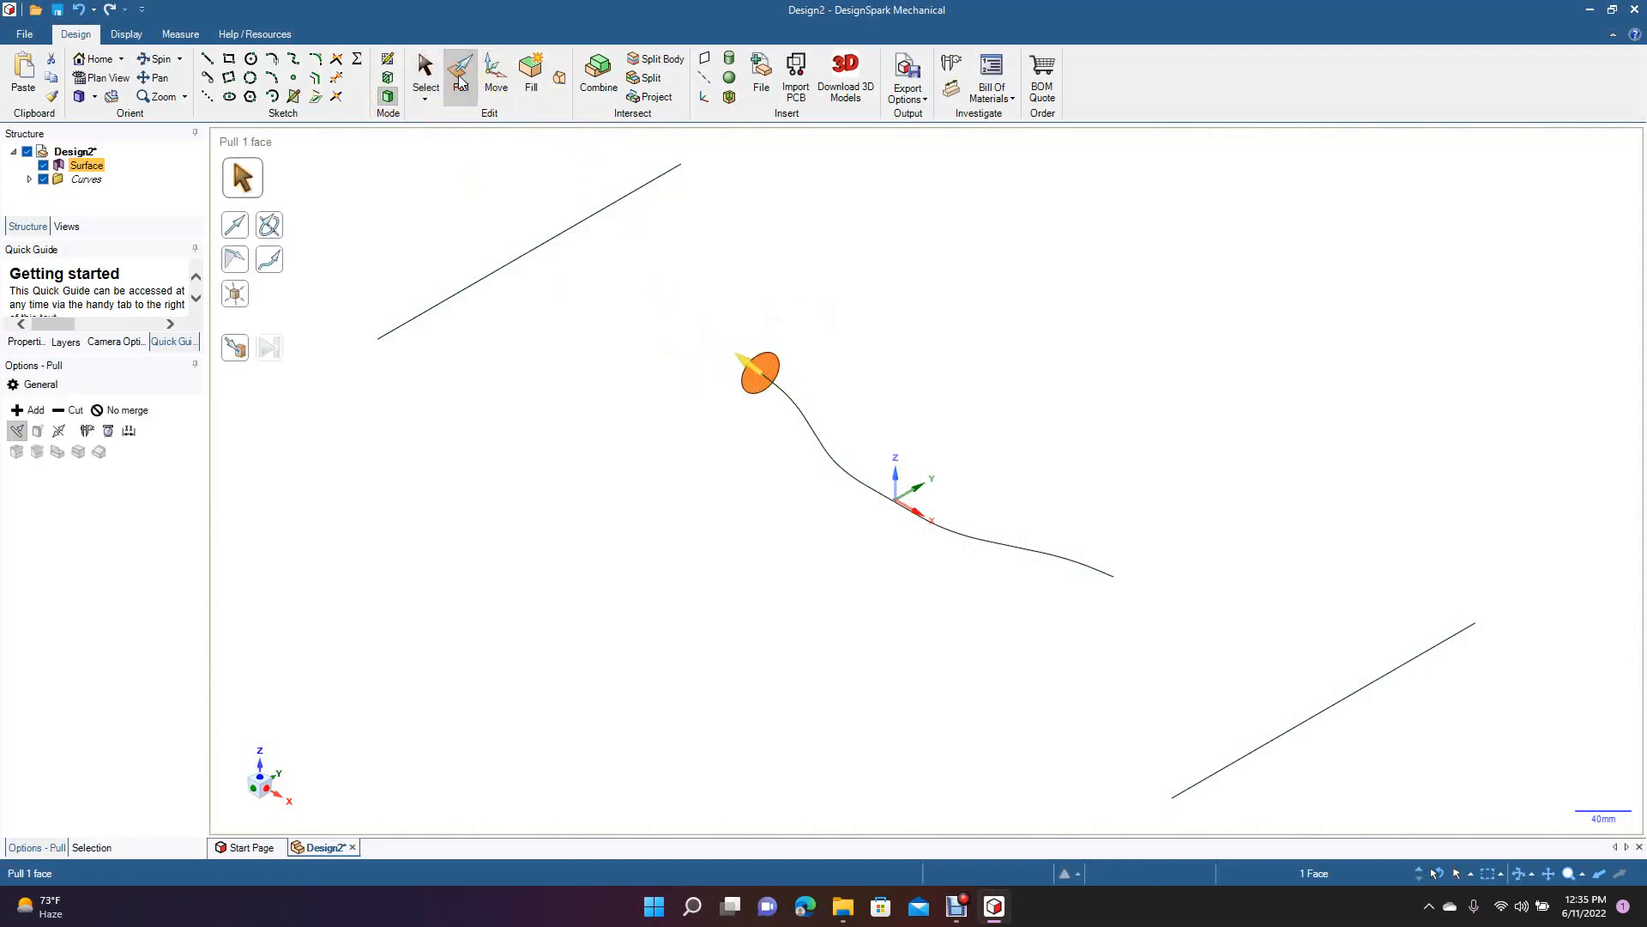
left_click(274, 268)
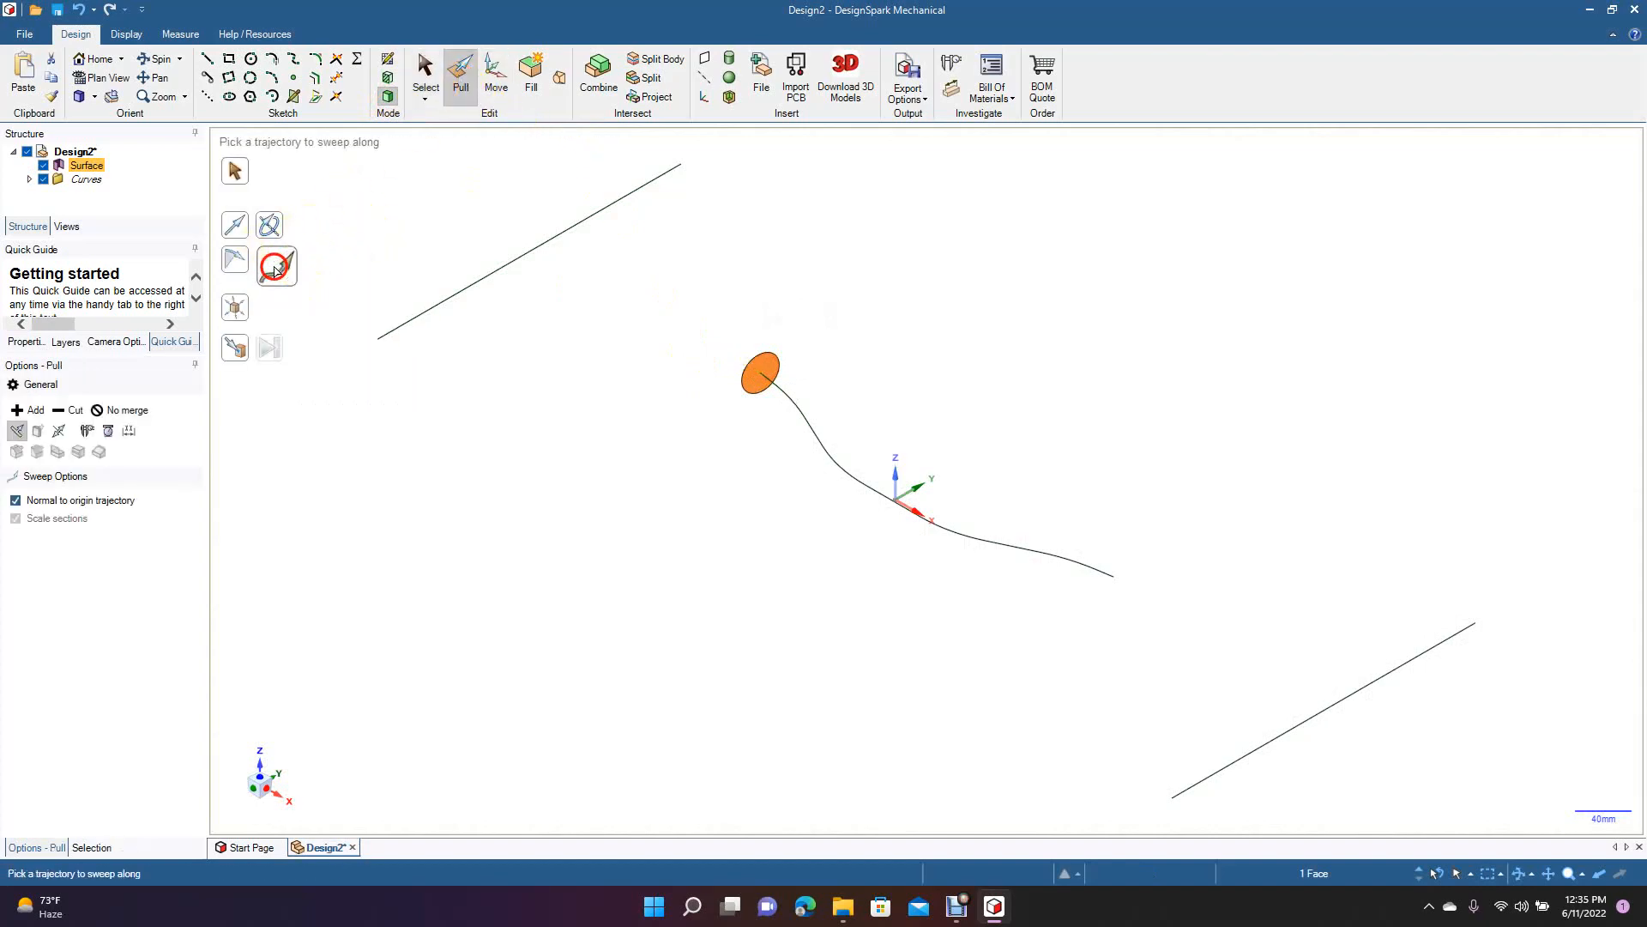
left_click(775, 392)
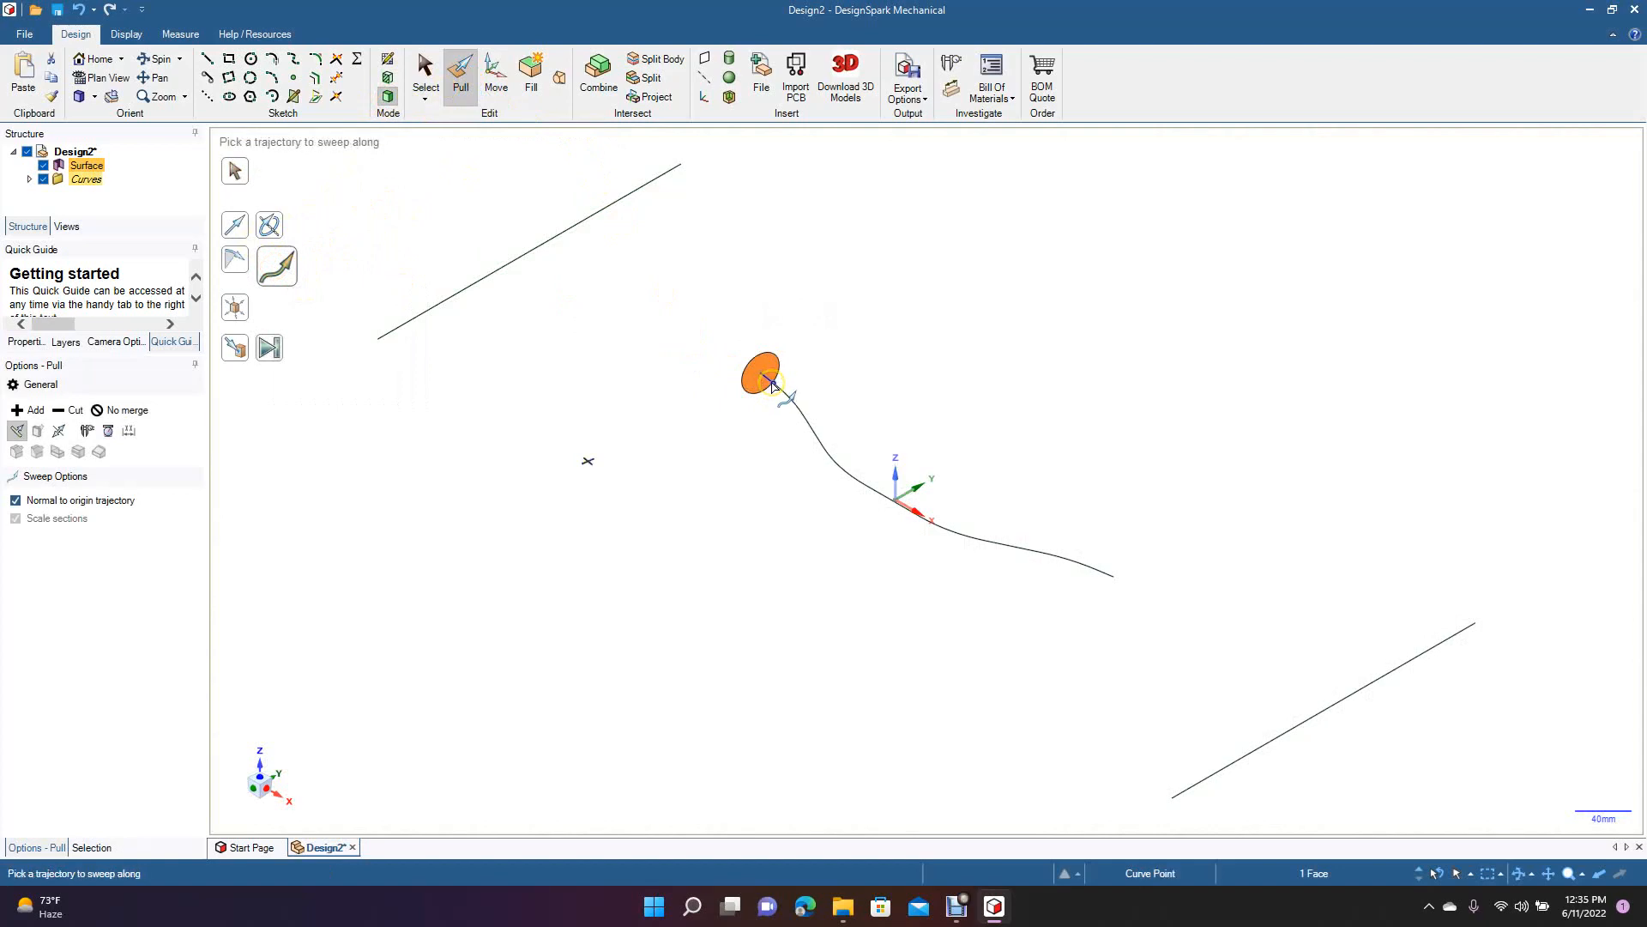
left_click(806, 416)
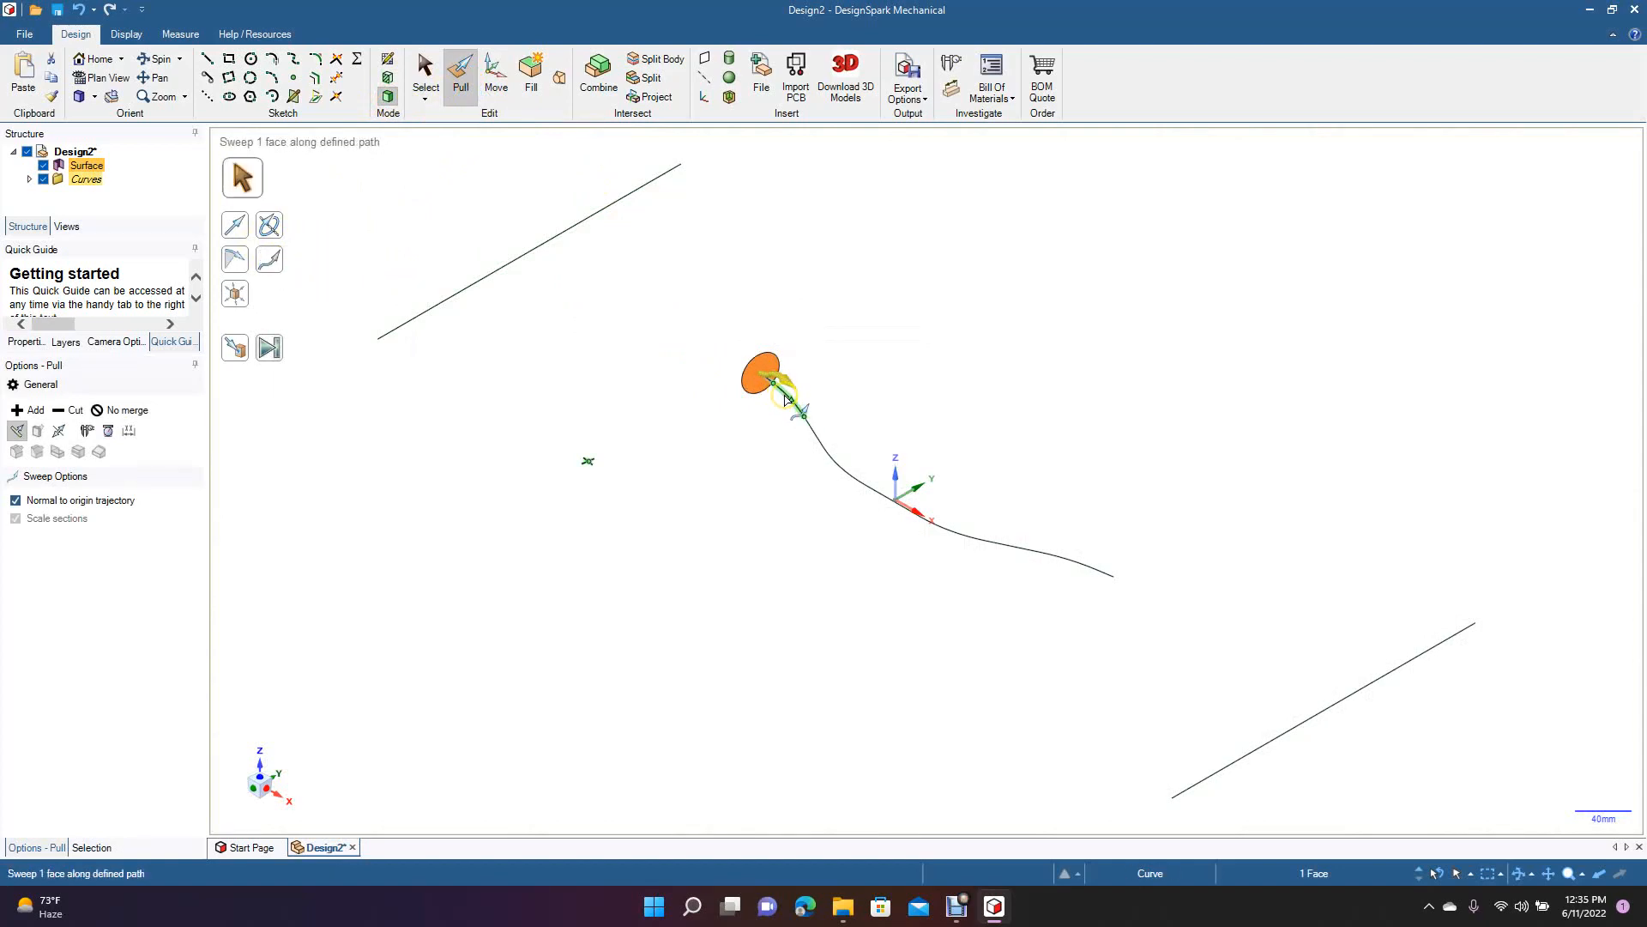
left_click(784, 395, "alt")
left_click(815, 438, "alt")
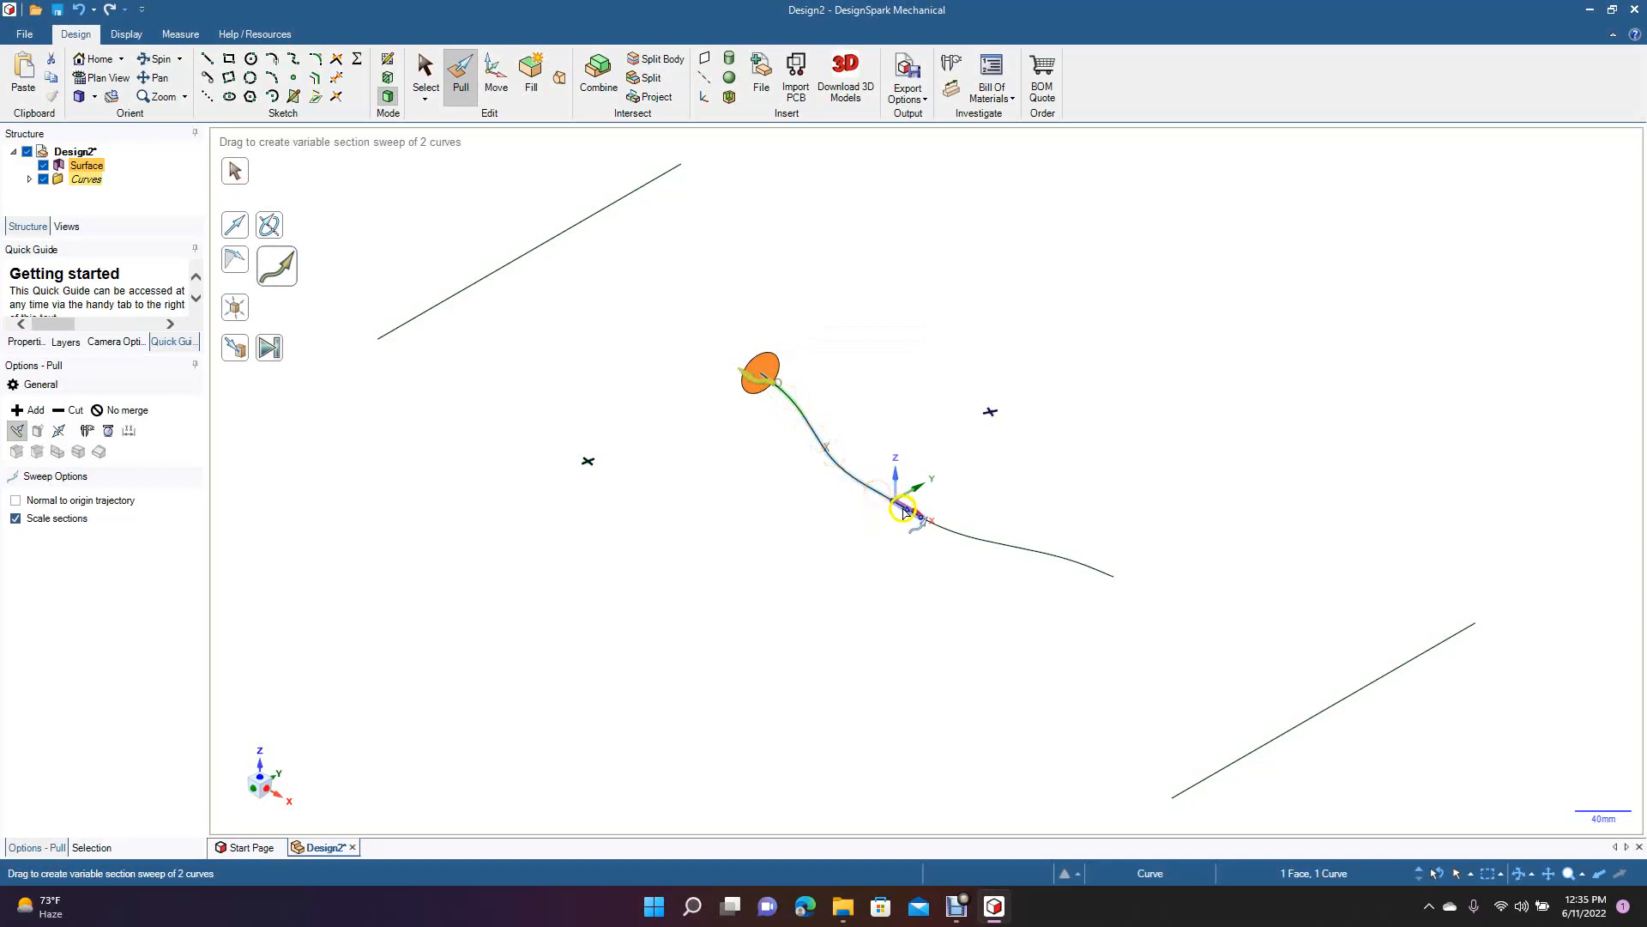
left_click(904, 512, "alt")
left_click(995, 542, "alt")
left_click(1104, 572, "alt")
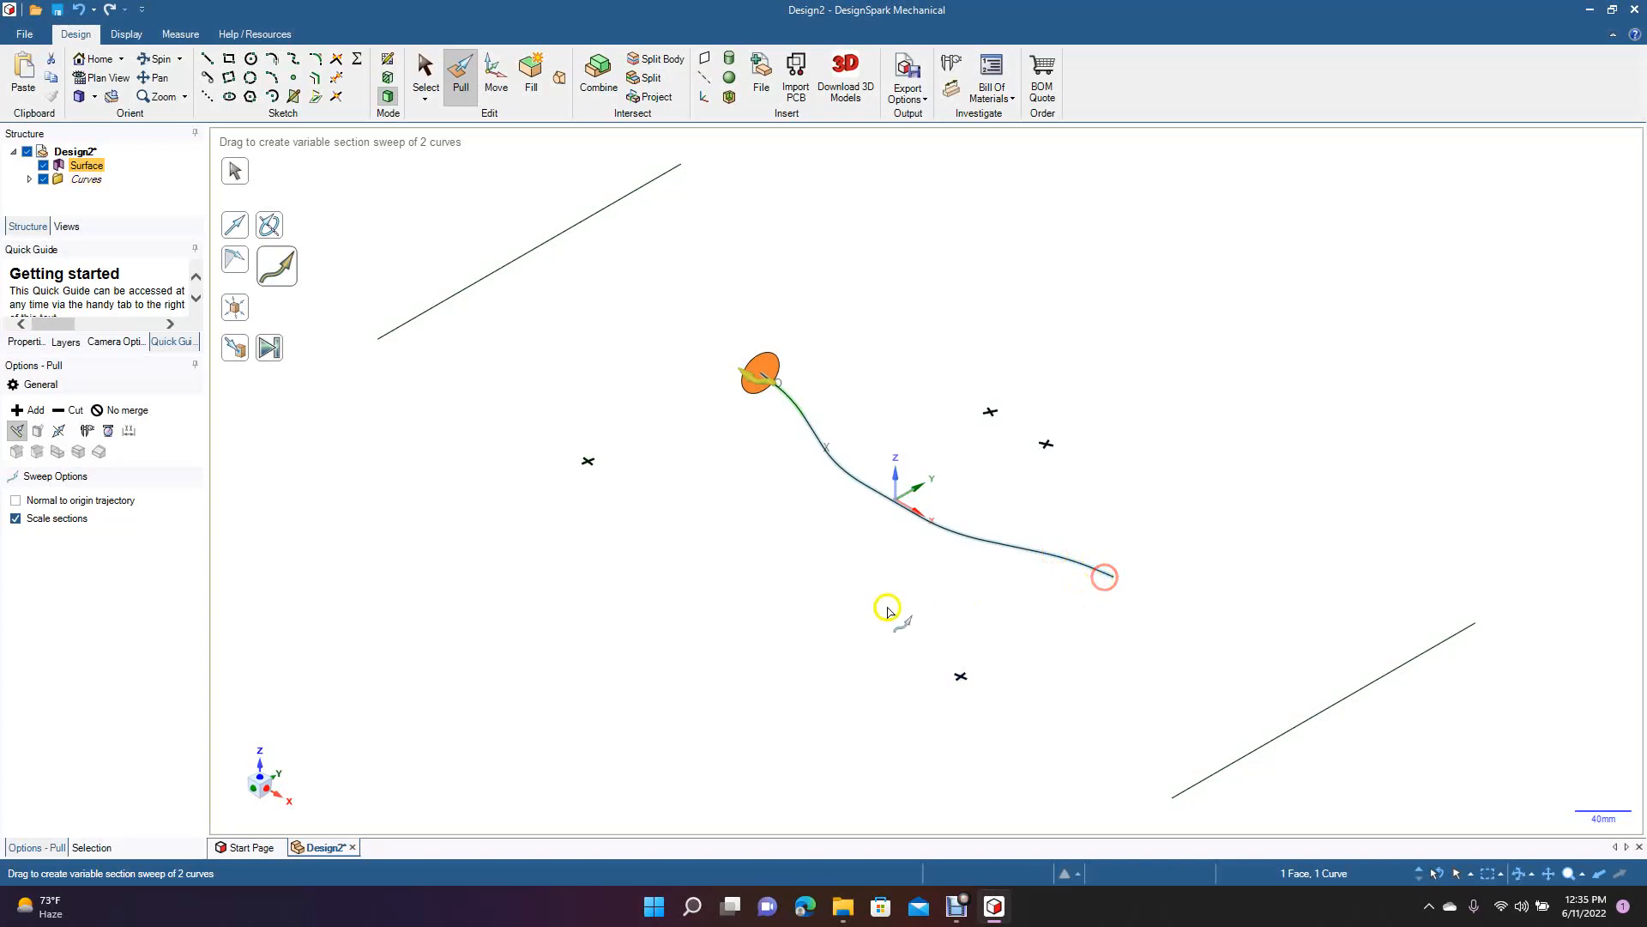
left_click(270, 354)
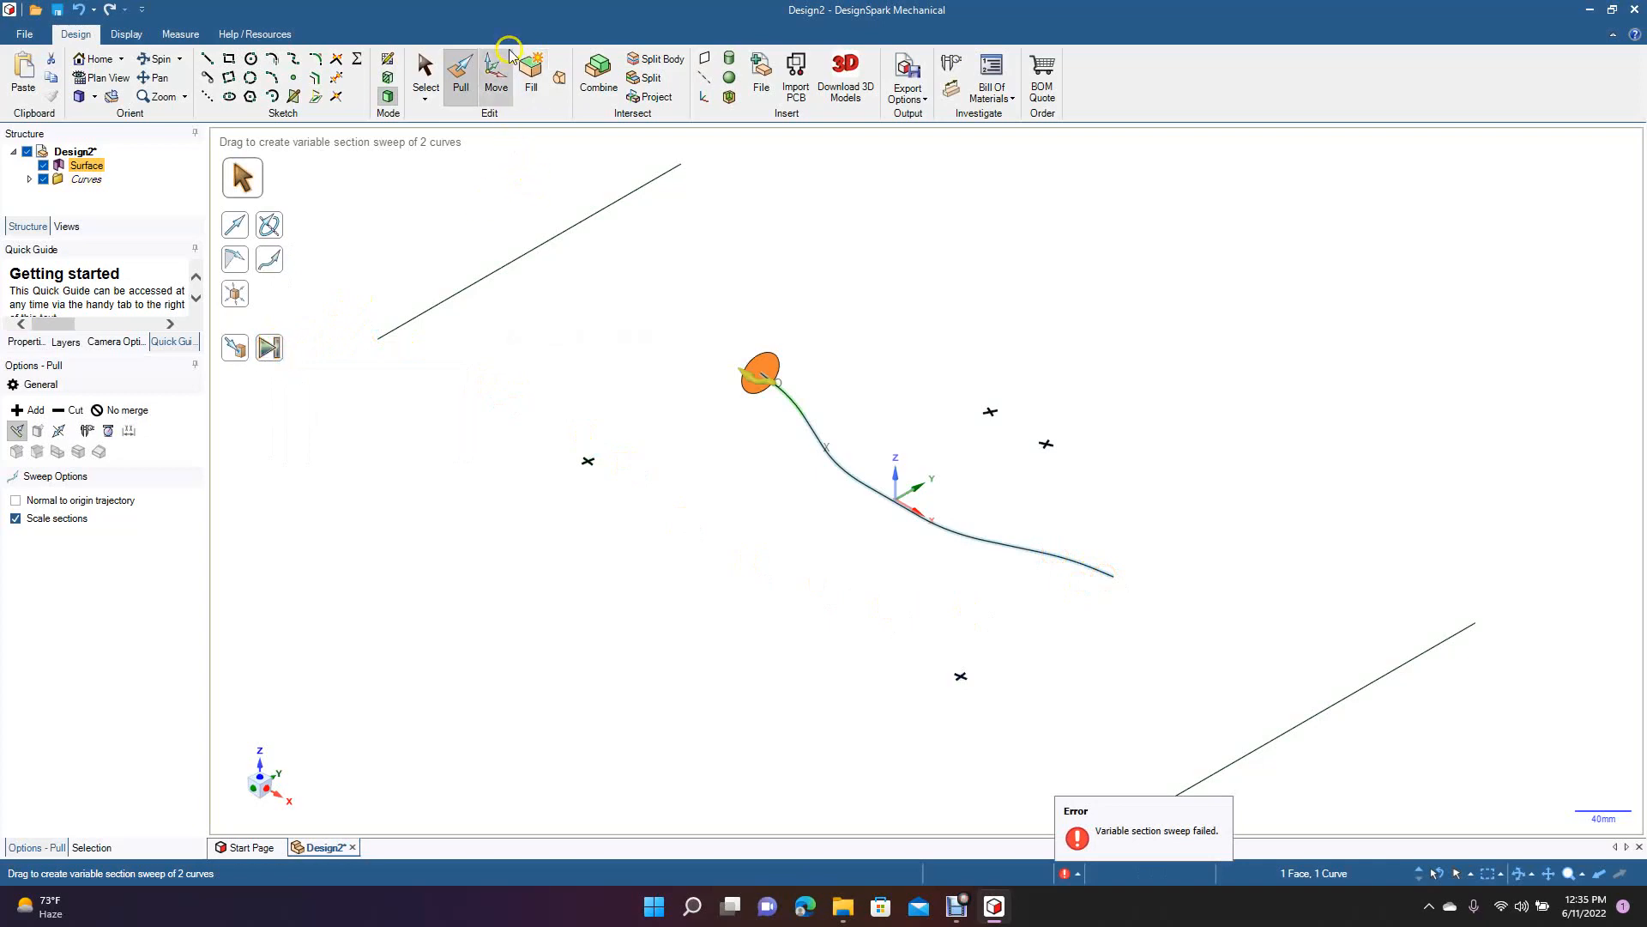
left_click(427, 70)
left_click(546, 362)
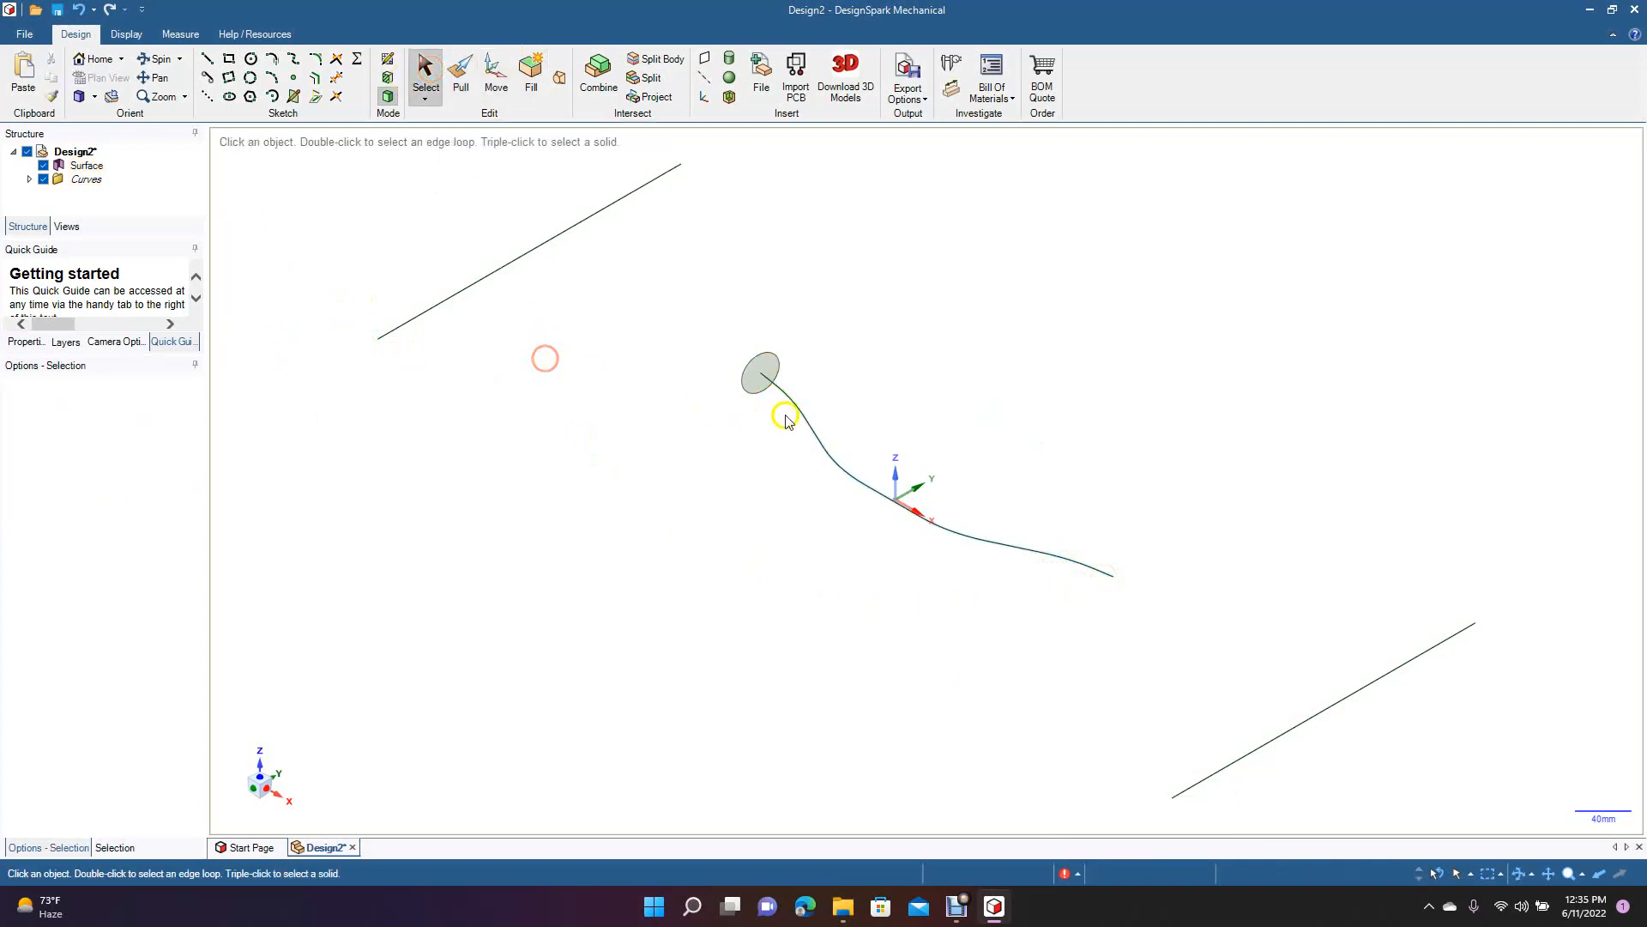
- Sweep the circular face along the entire centerline, normal to the origin trajectory, up to its far end to form a solid bar
left_click(758, 381)
left_click(450, 72)
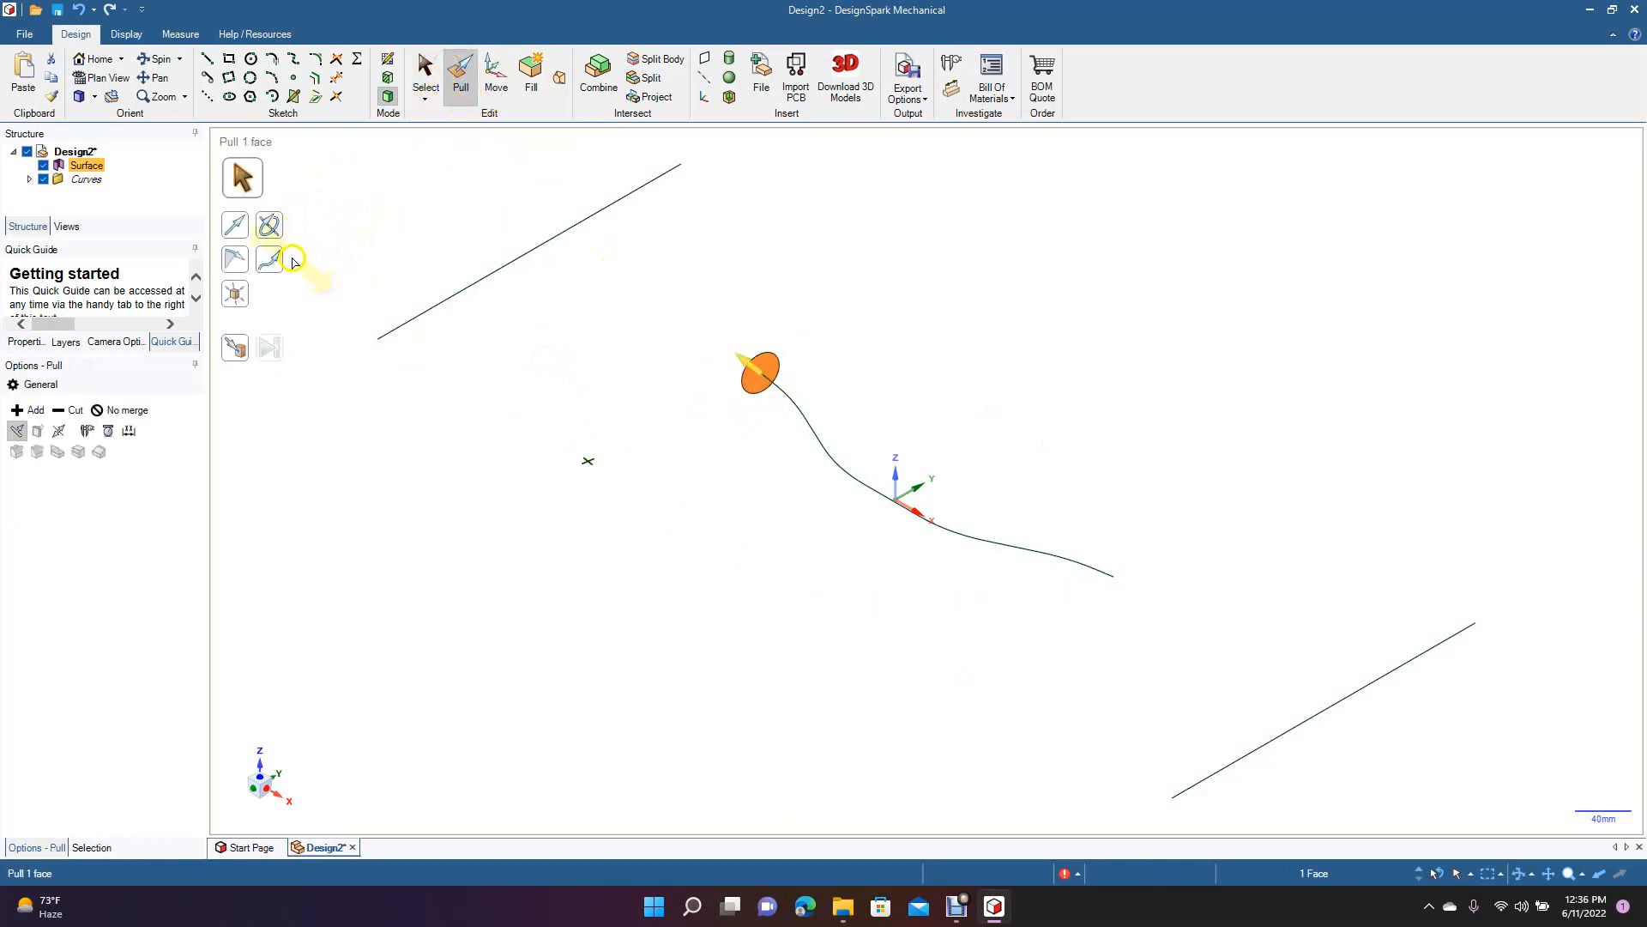
left_click(275, 265)
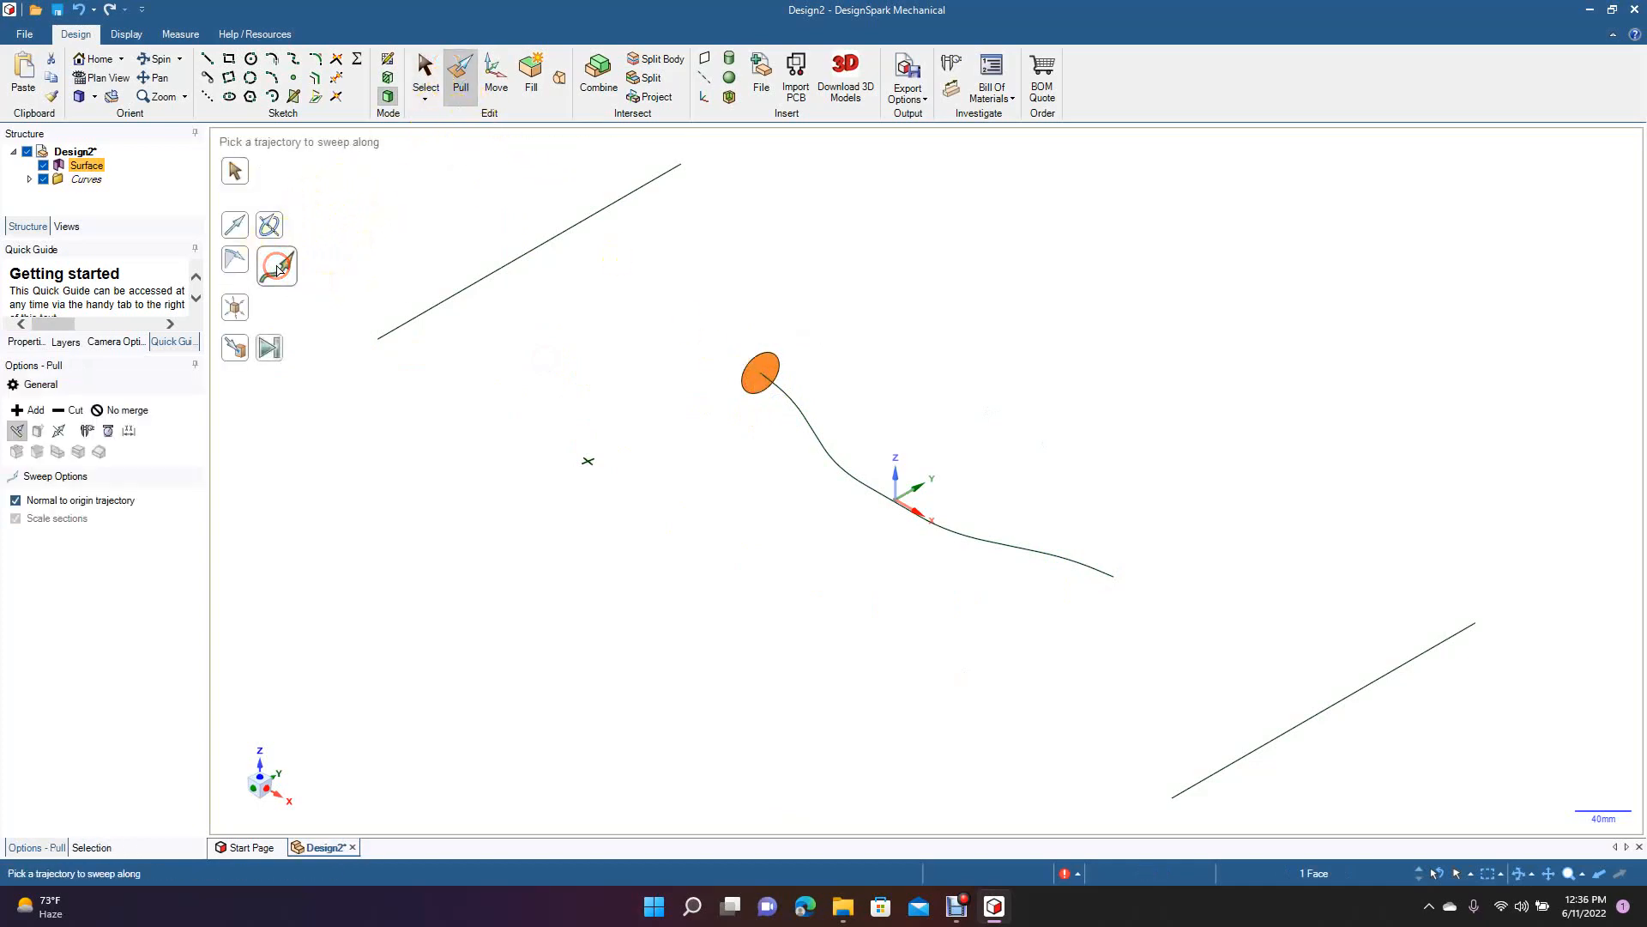
left_click(1096, 573)
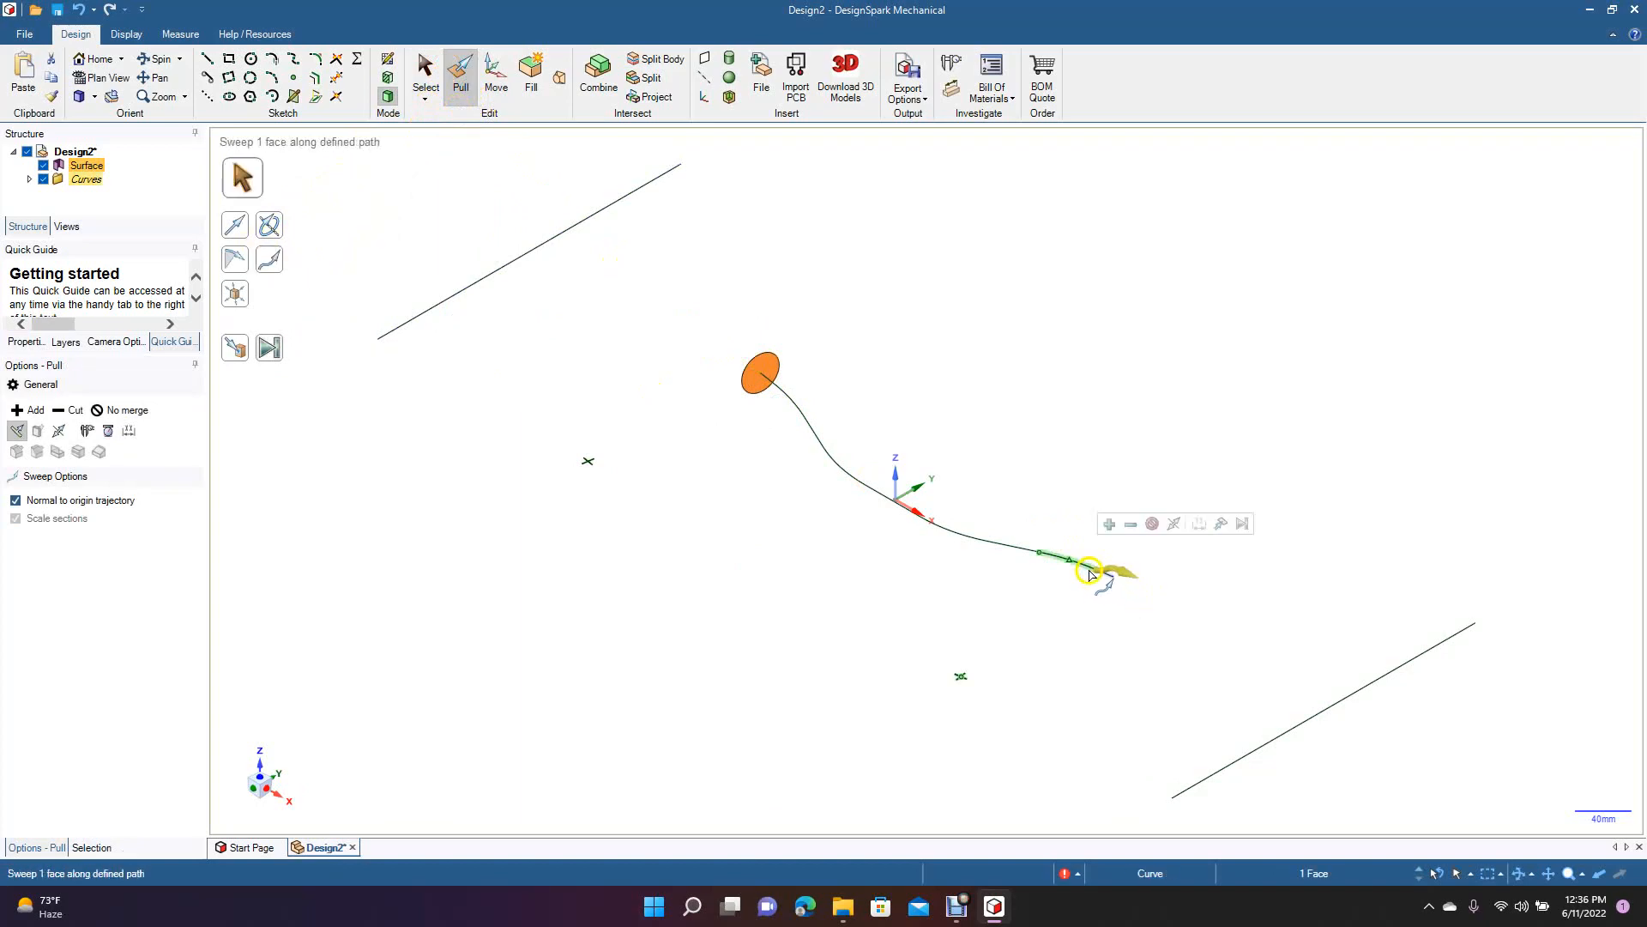
left_click(1086, 568)
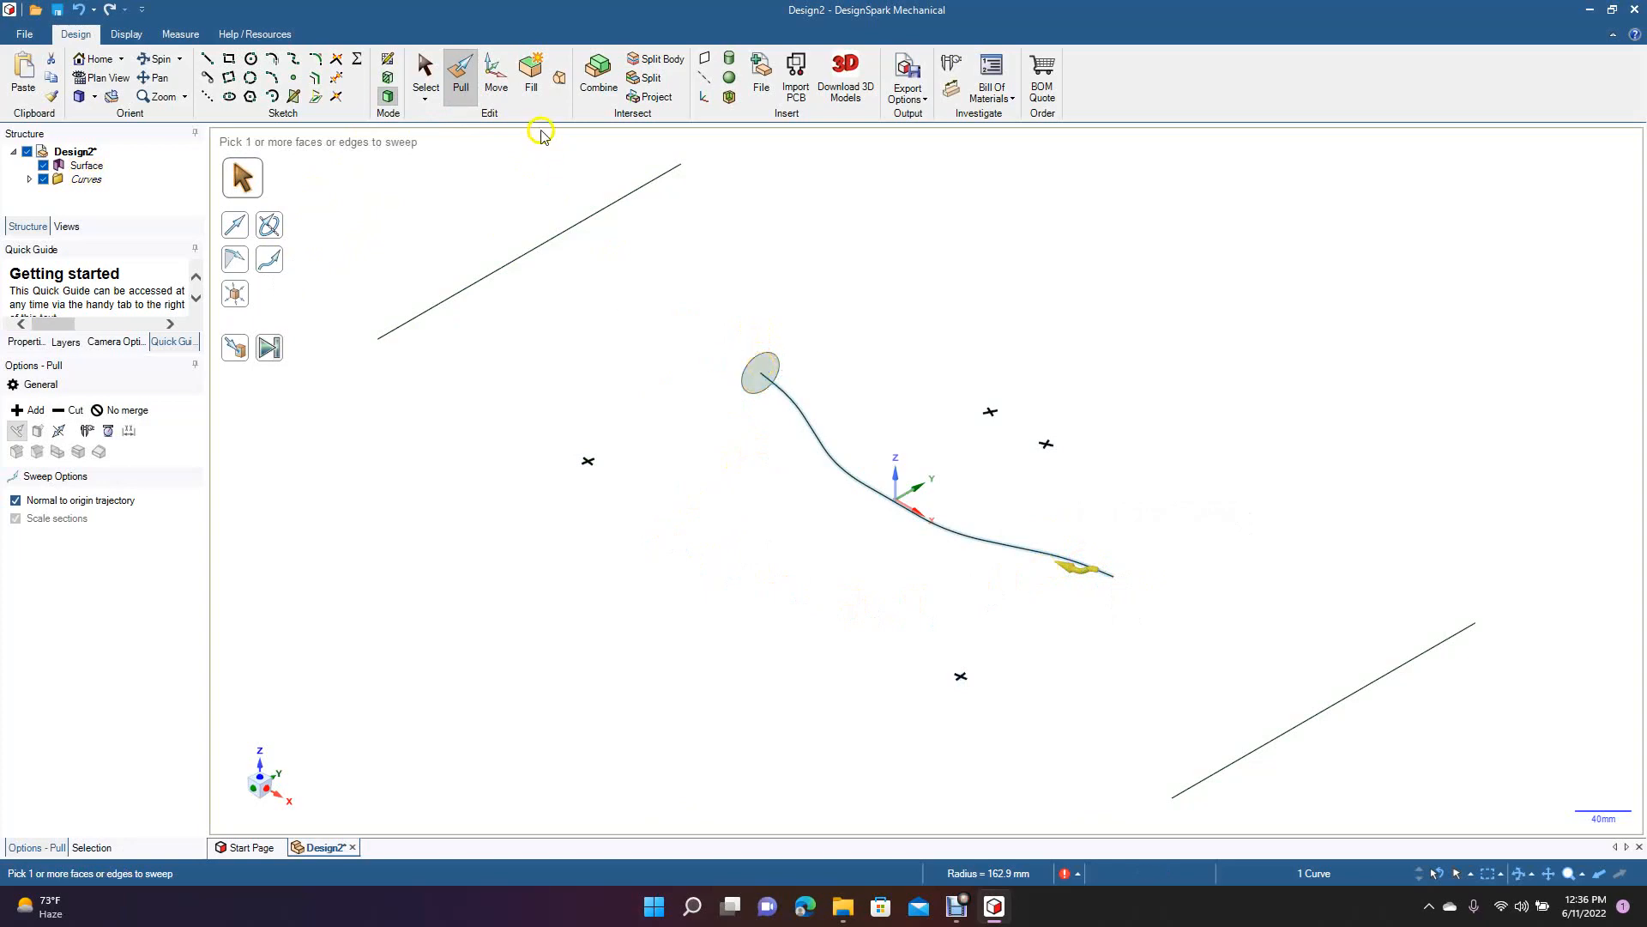
left_click(767, 375)
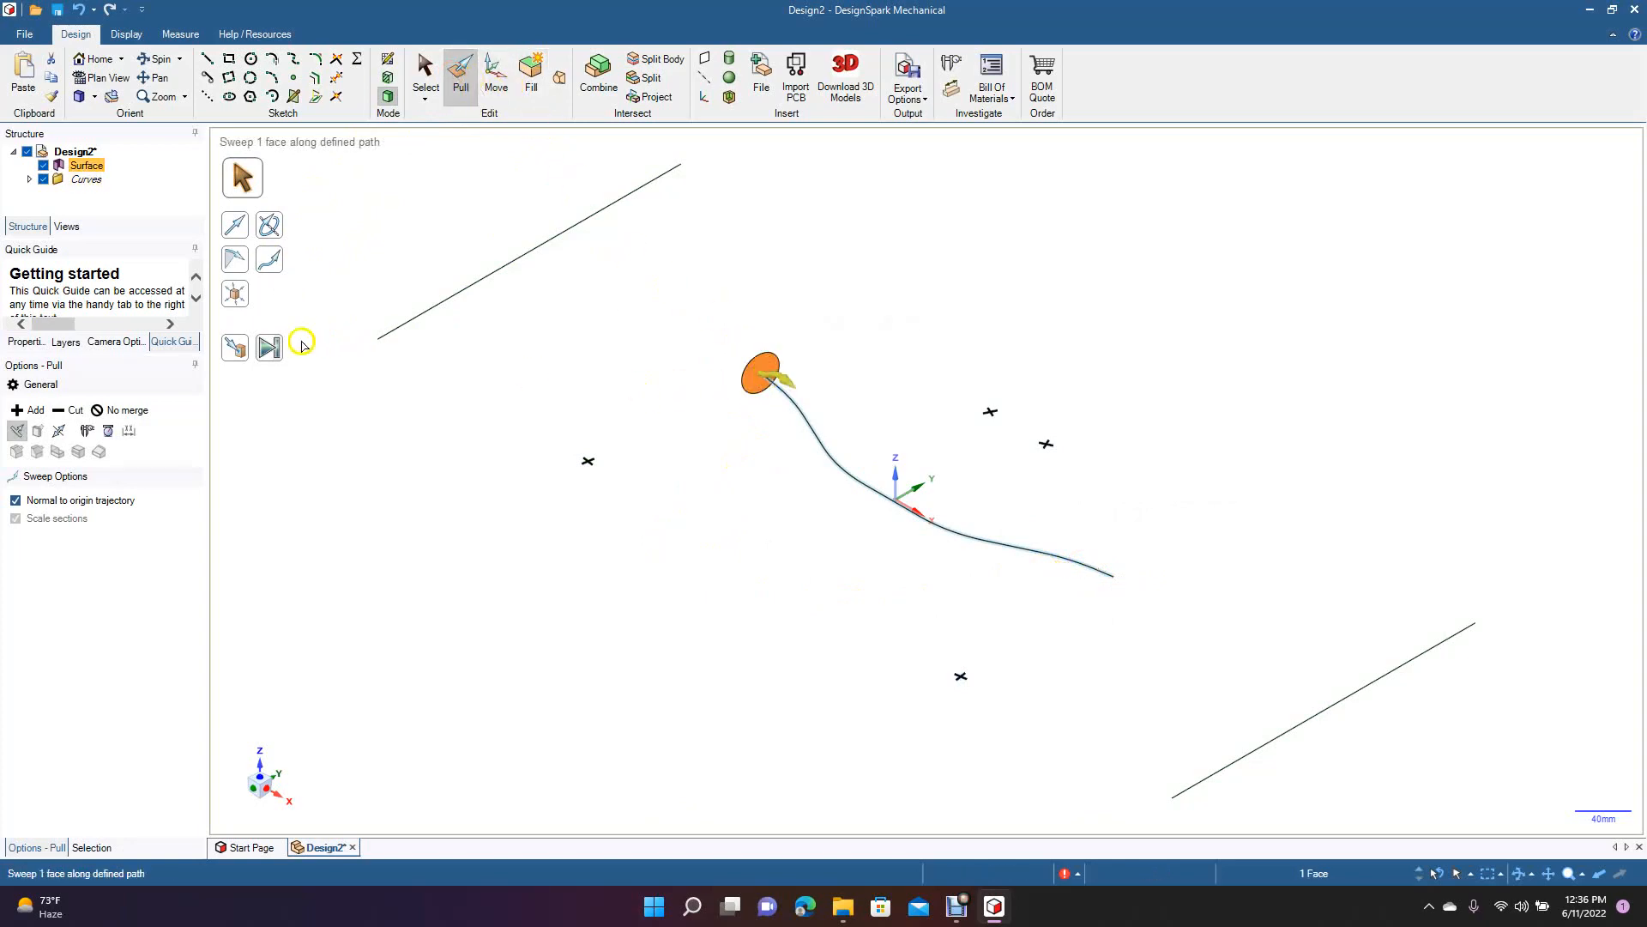
left_click(273, 352)
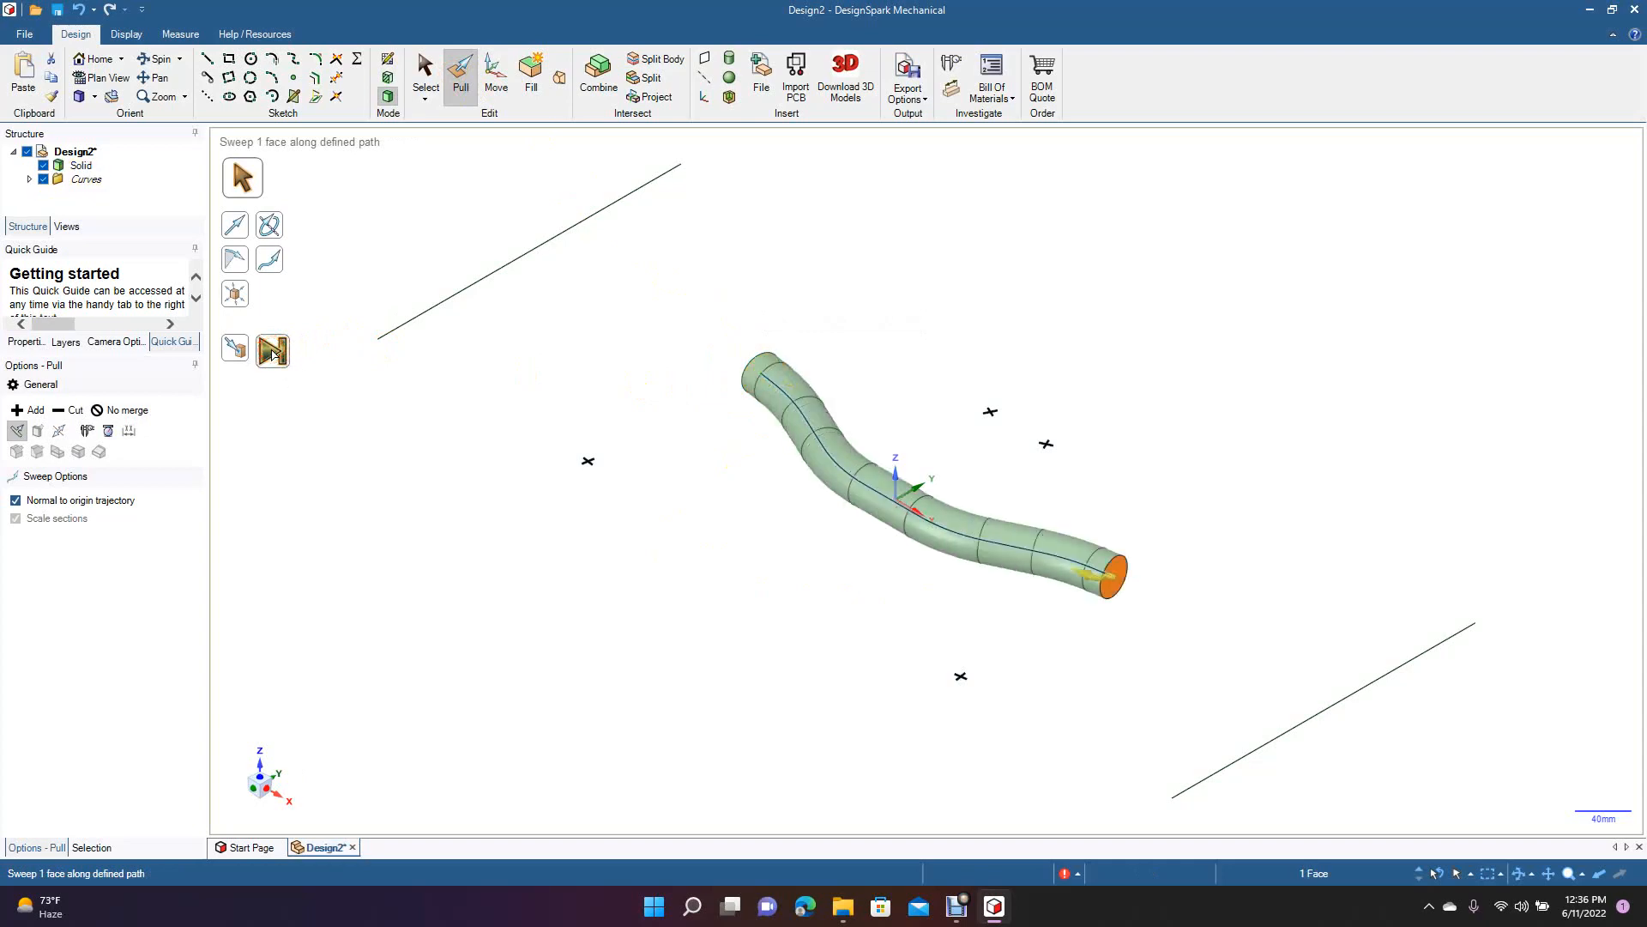
left_click(424, 69)
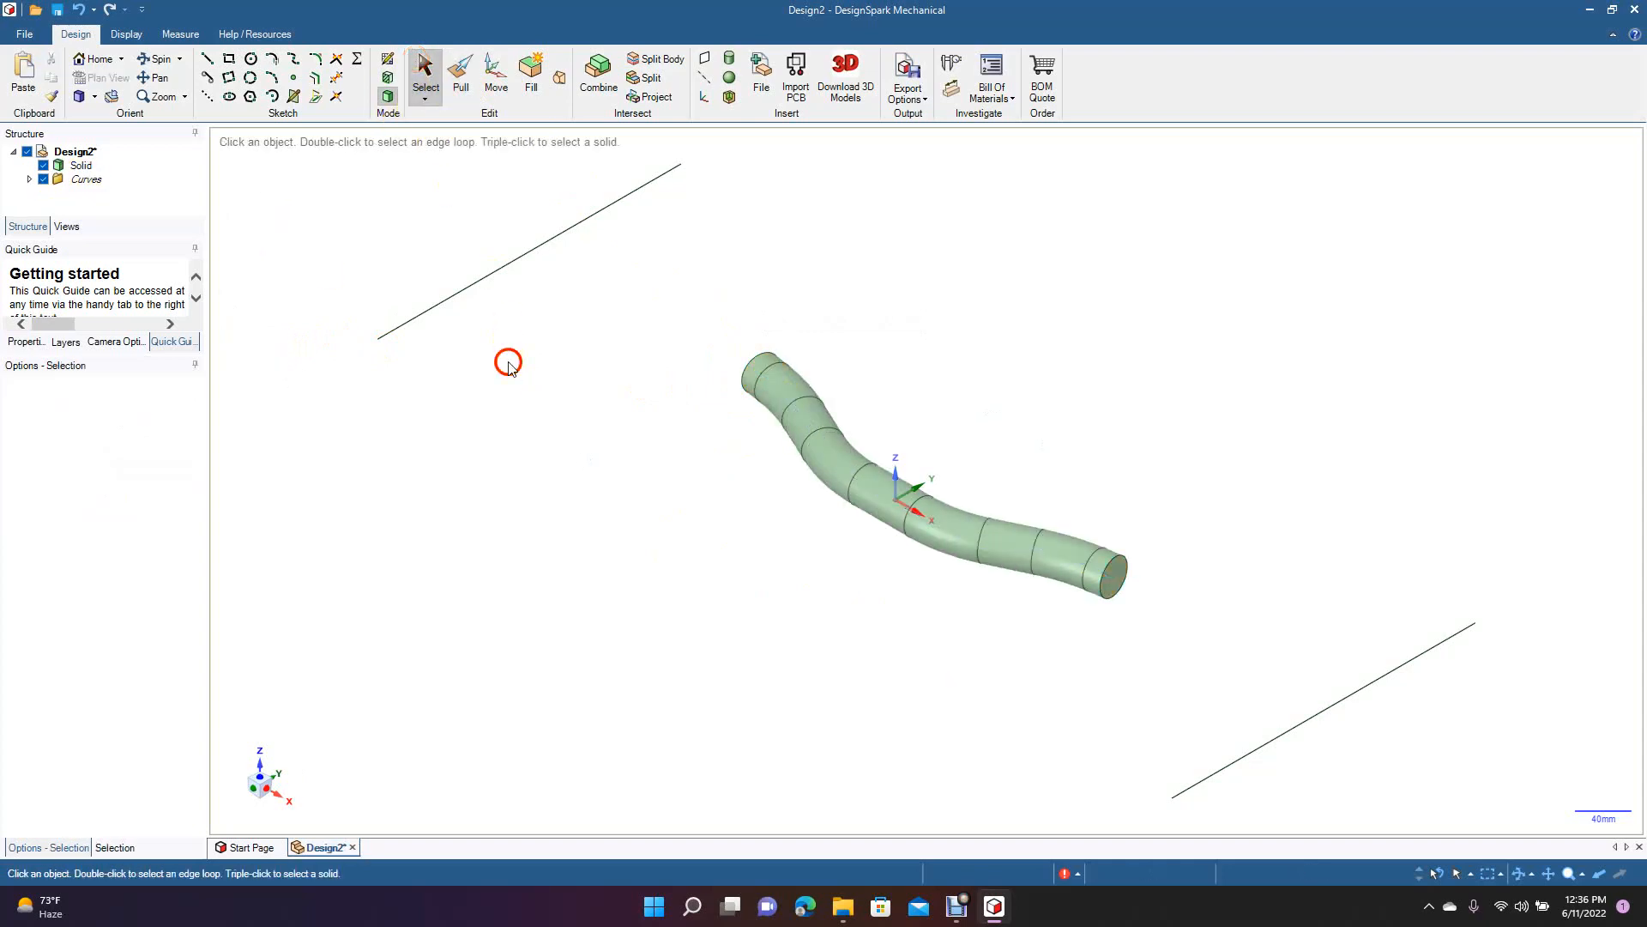
- Inspect the swept bar from another angle and show it in the top view
left_click(155, 58)
left_click_drag(564, 399, 746, 637)
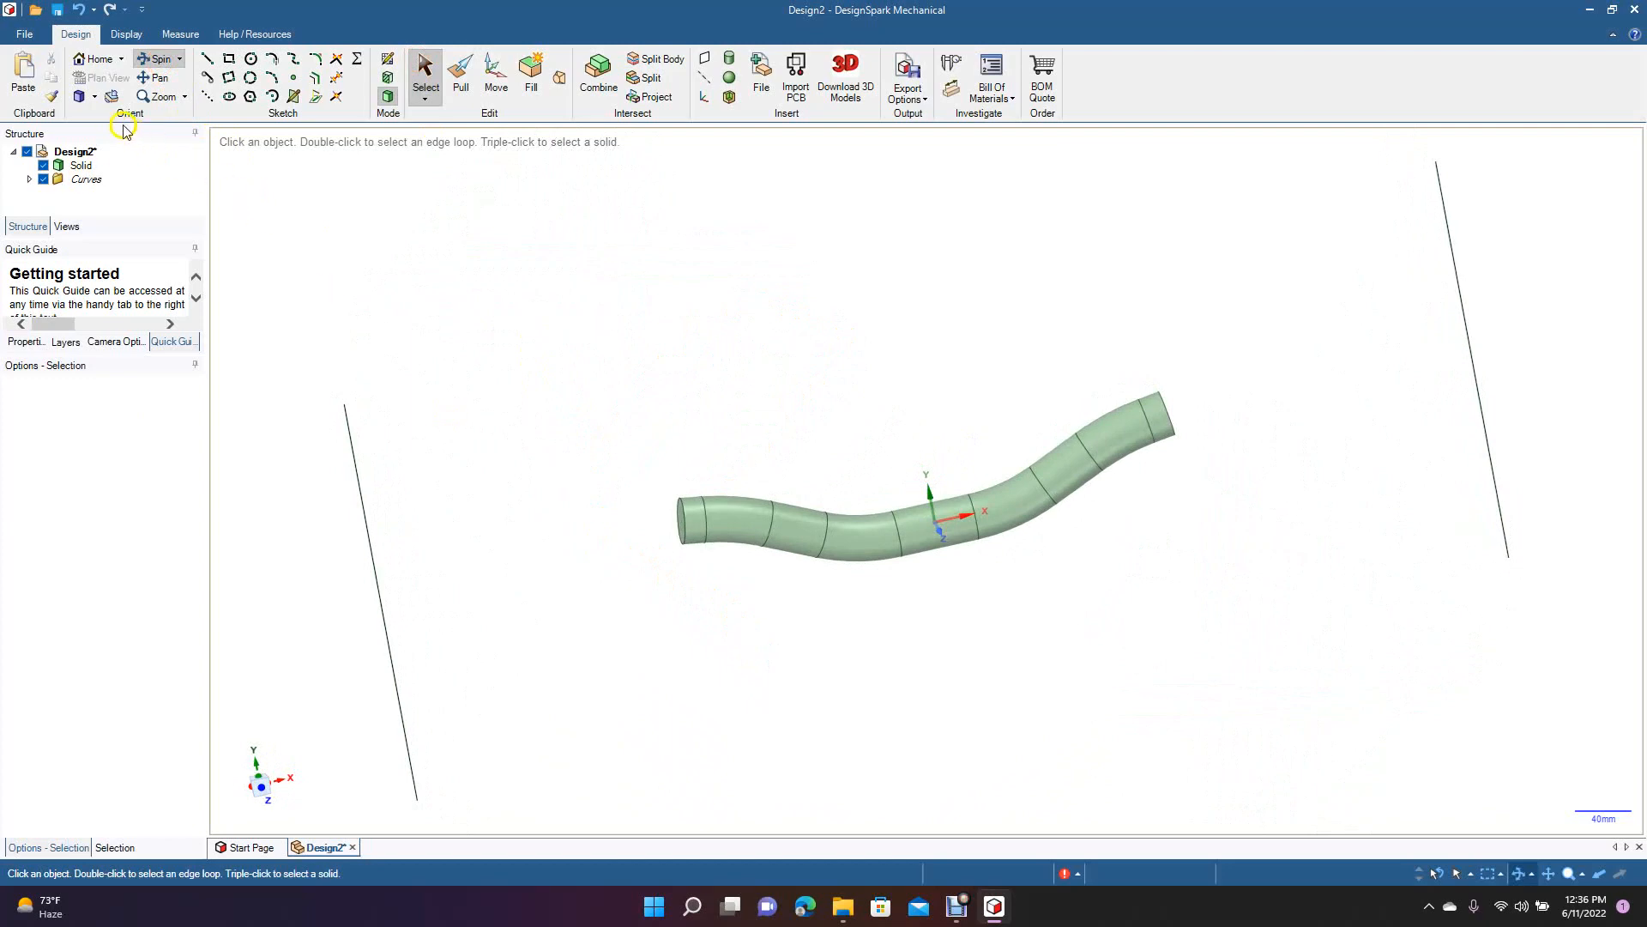
left_click(95, 98)
left_click(108, 149)
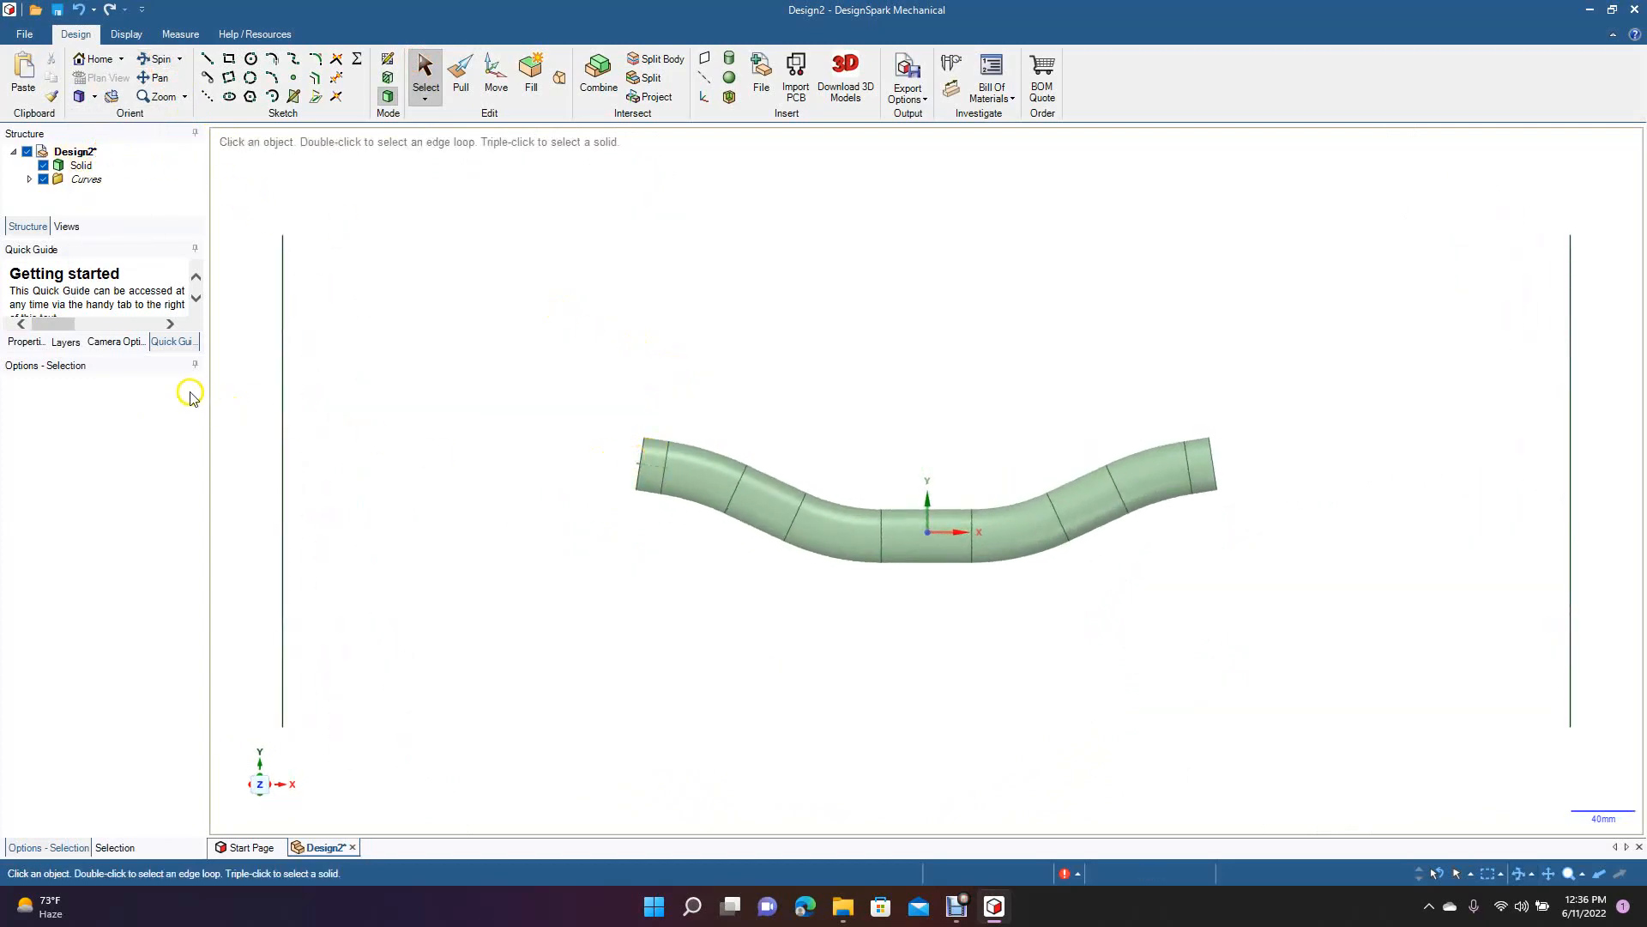
- Copy the circular edge at the swept bar's left end and paste it in place as a separate curve
left_click(161, 67)
left_click_drag(463, 352, 614, 443)
left_click(427, 76)
left_click(678, 448)
left_click(672, 406)
left_click(671, 498)
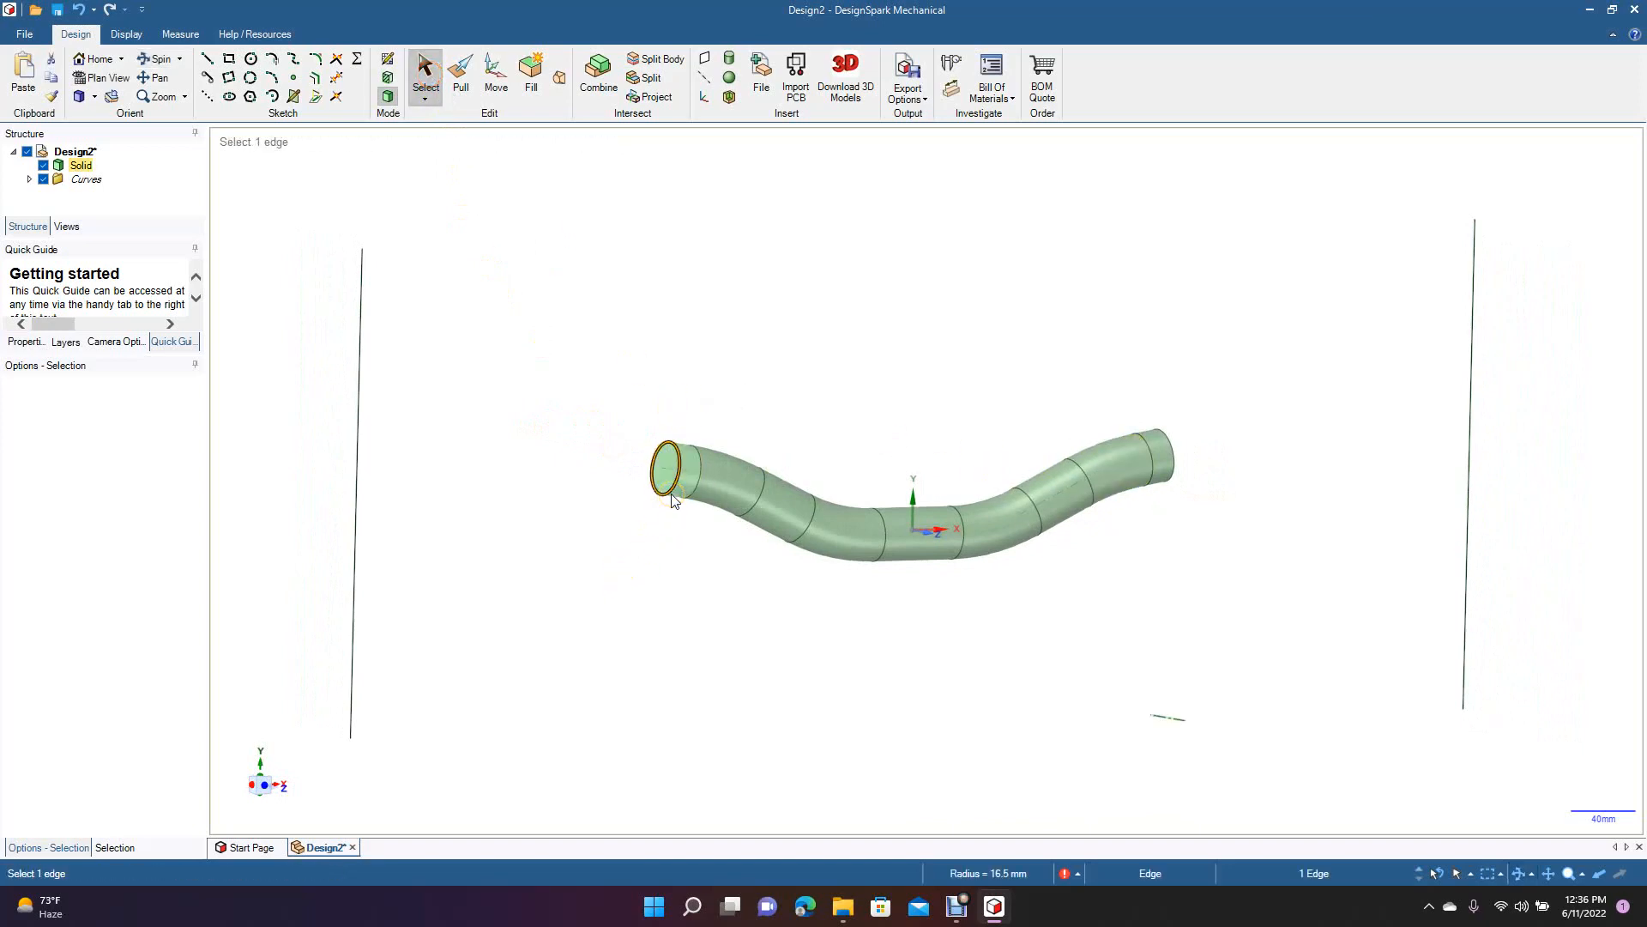
left_click(413, 284)
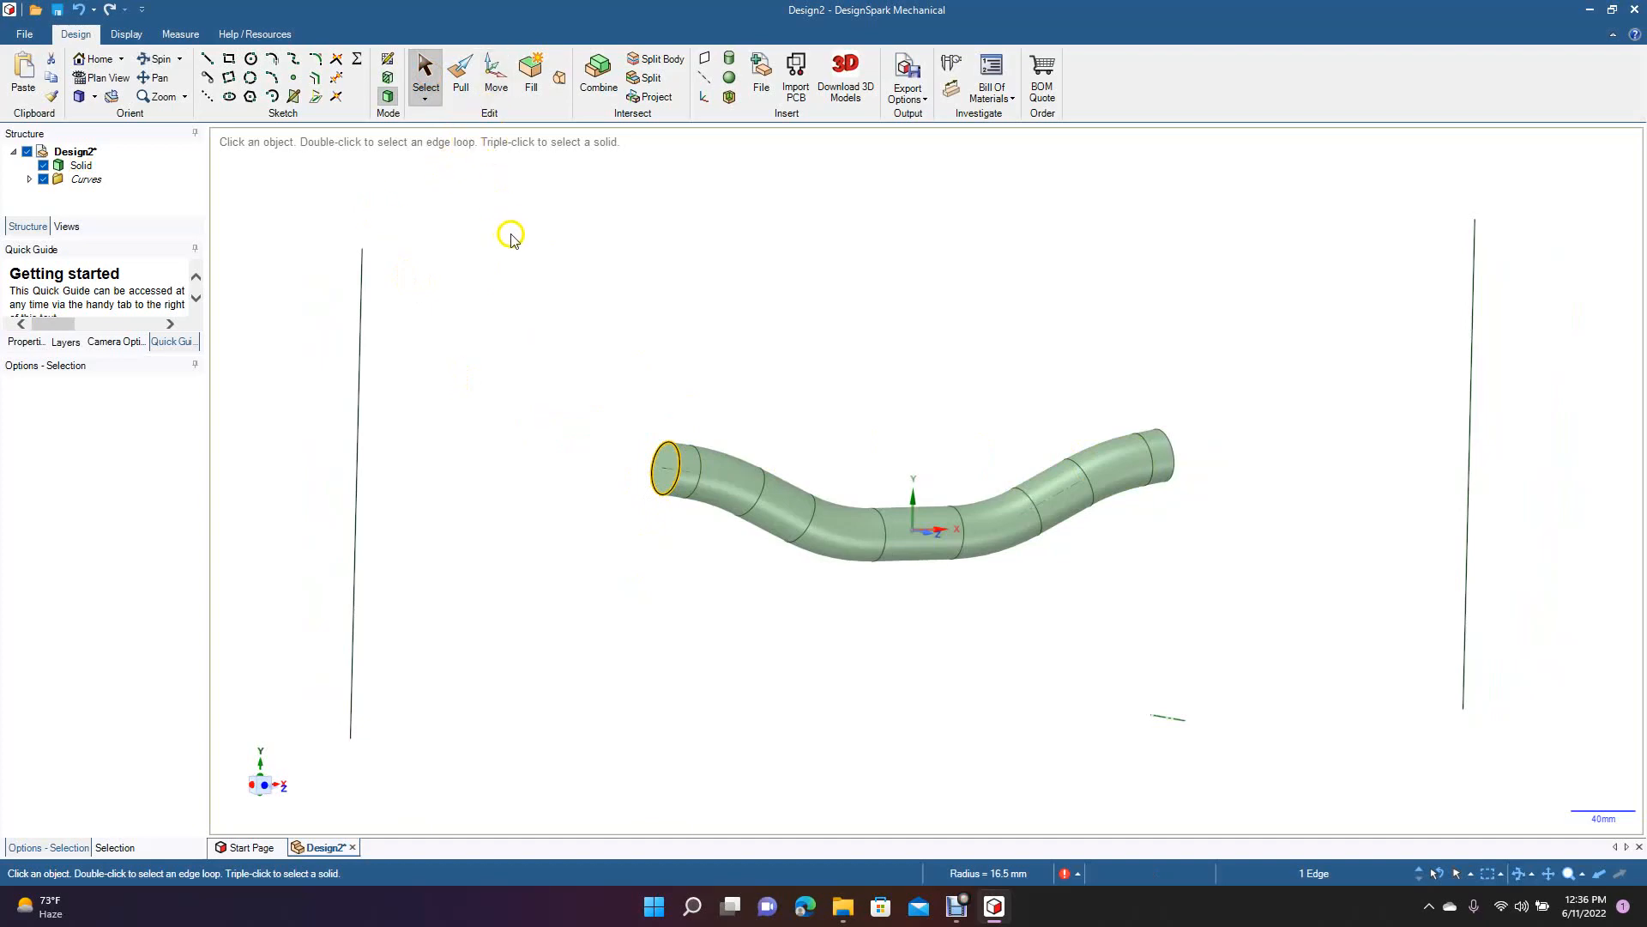
key("ctrl+c")
key("ctrl+v")
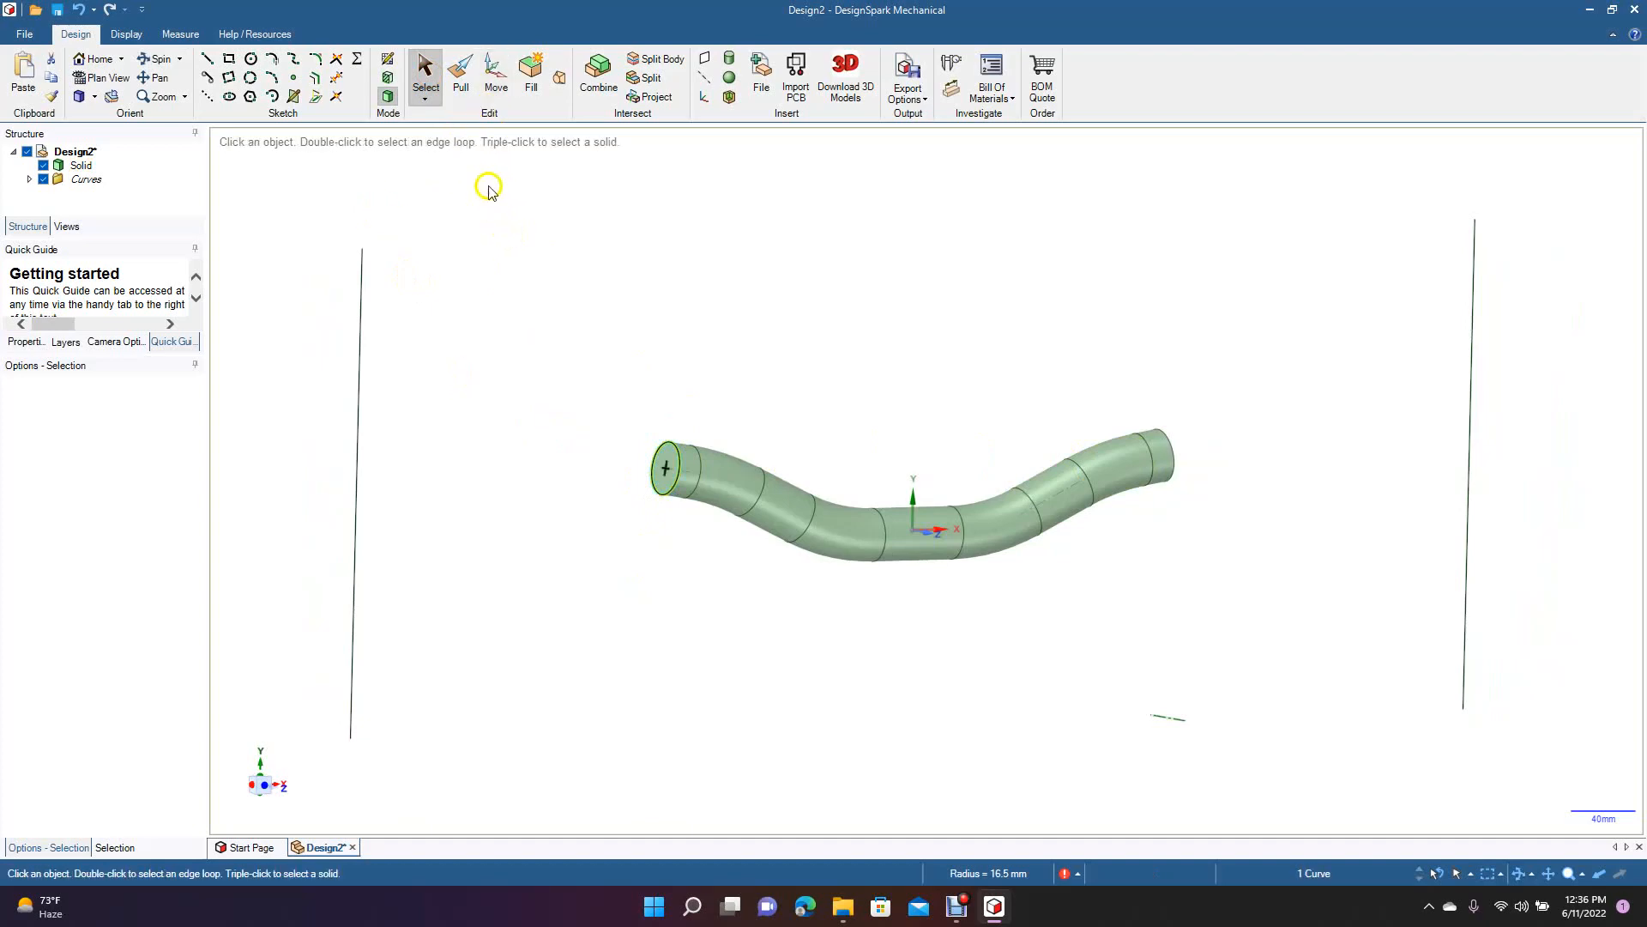
- Move the copied circle outward along the bar end's axis to a distance of 220 mm from the end face
left_click(496, 73)
left_click(619, 464)
left_click_drag(616, 465, 307, 437)
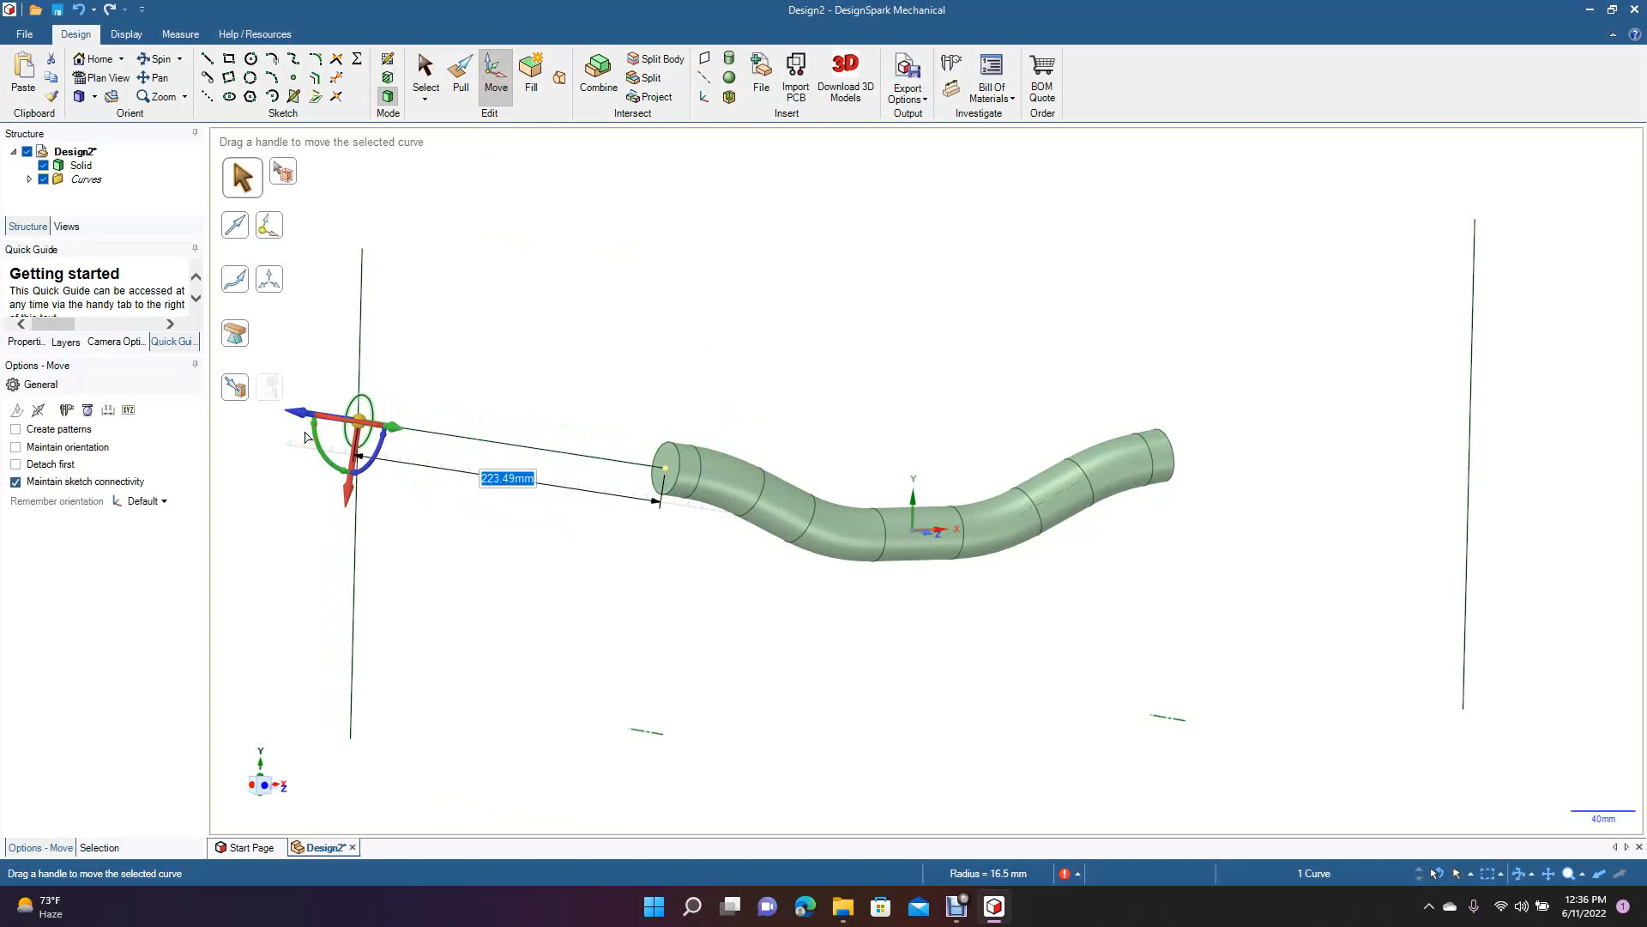
left_click(95, 97)
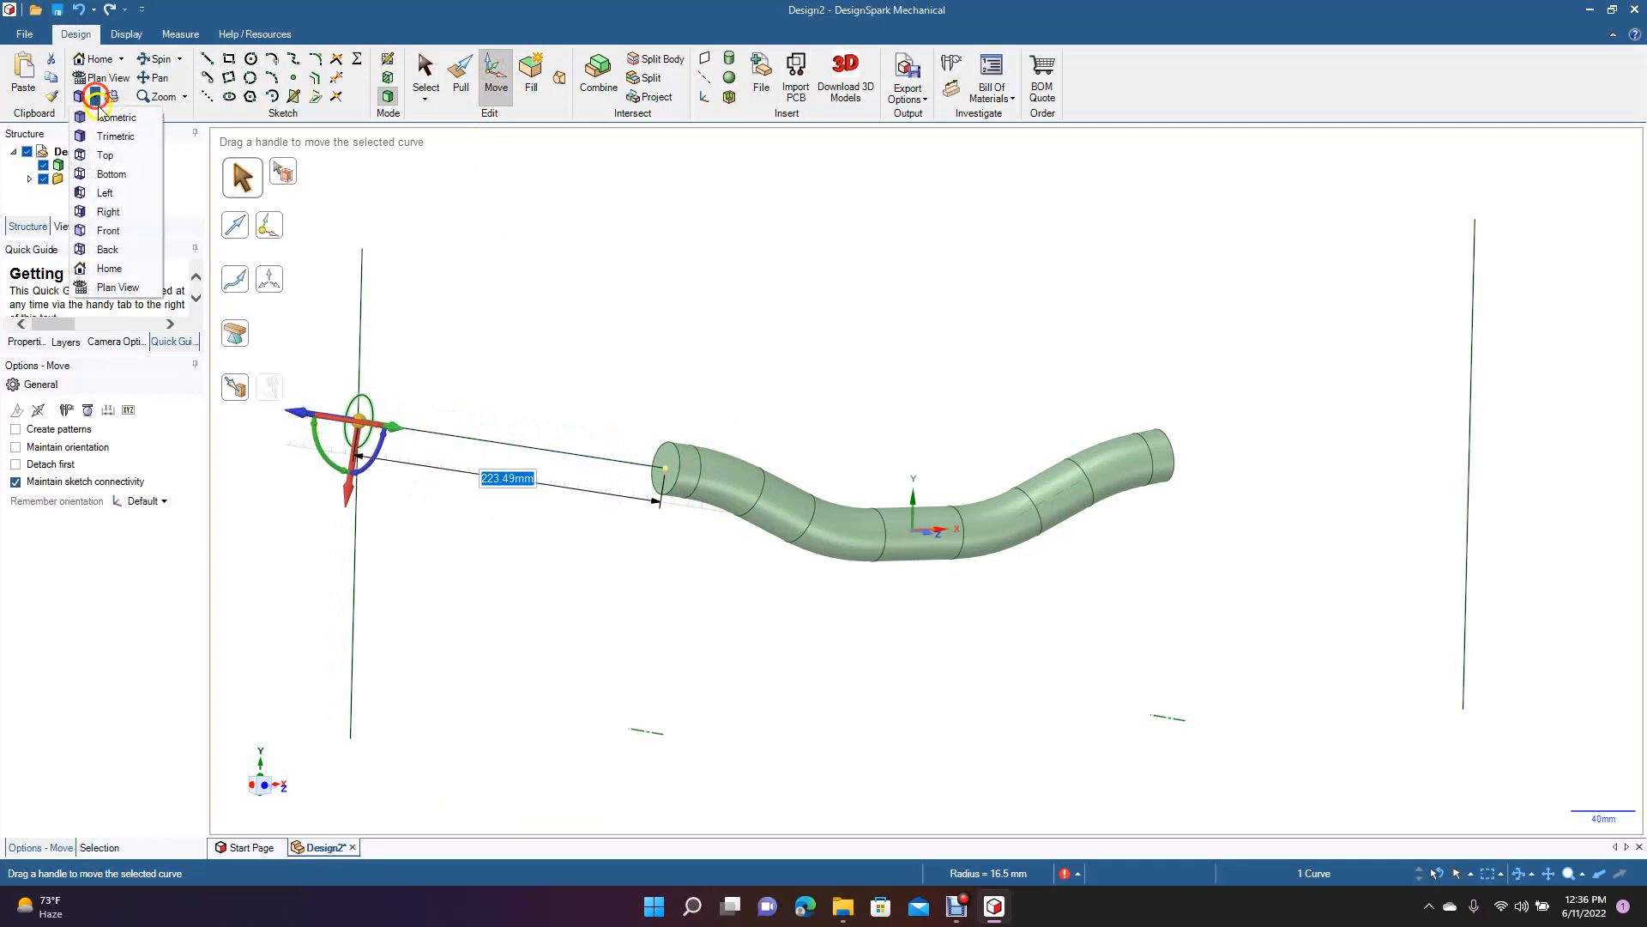
left_click(114, 142)
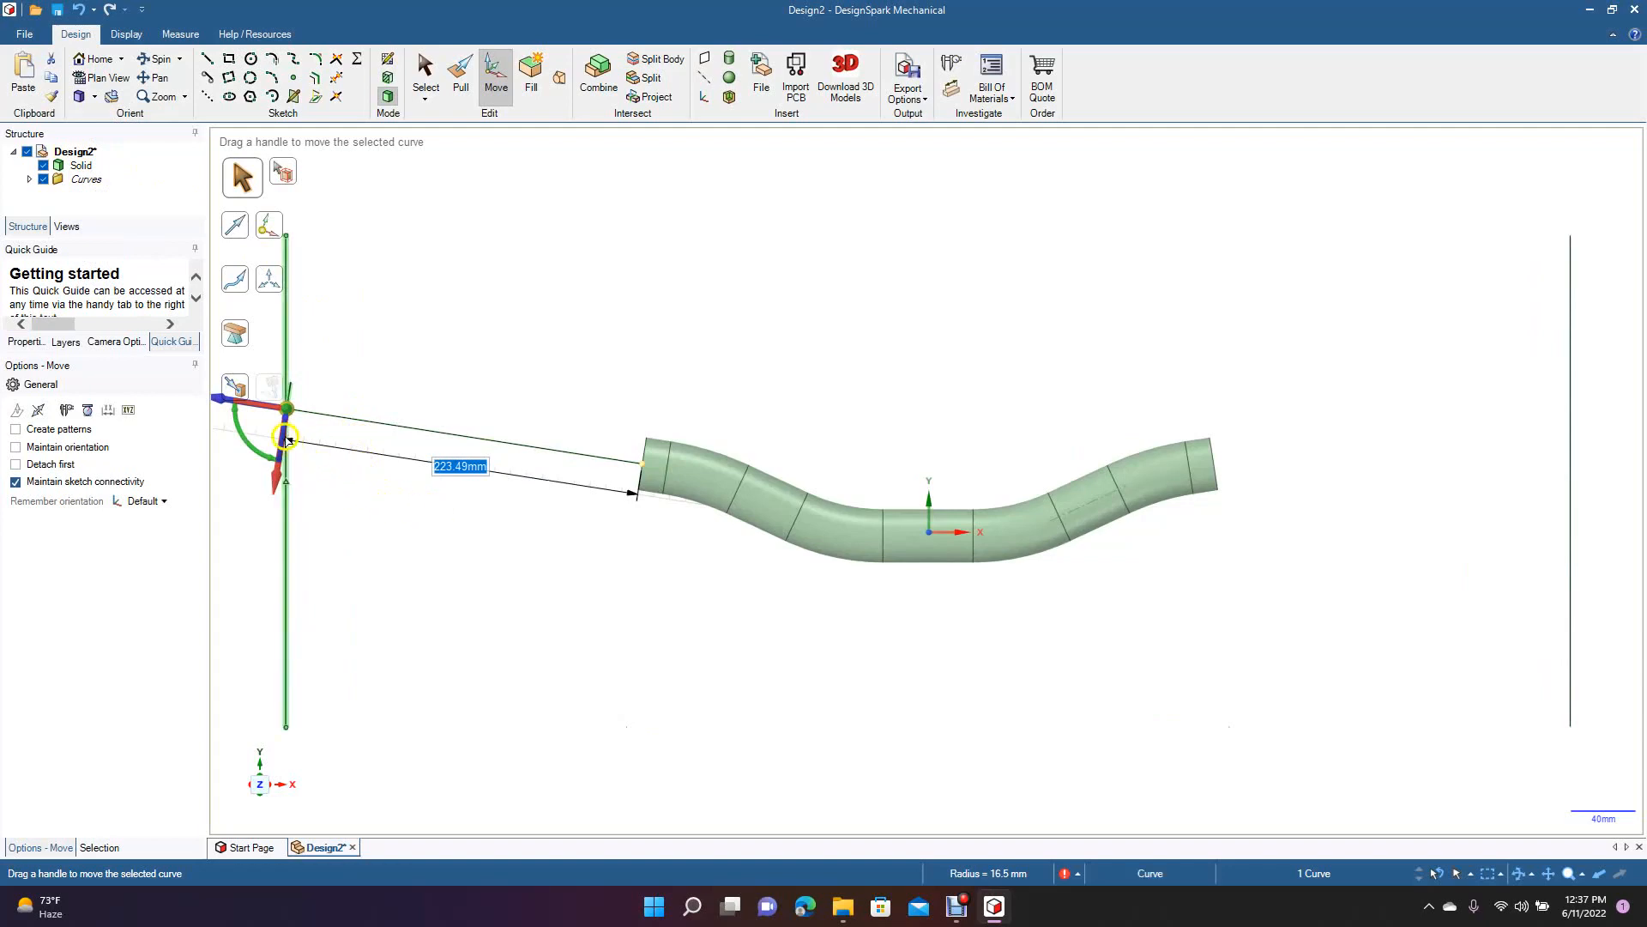
left_click_drag(221, 402, 225, 412)
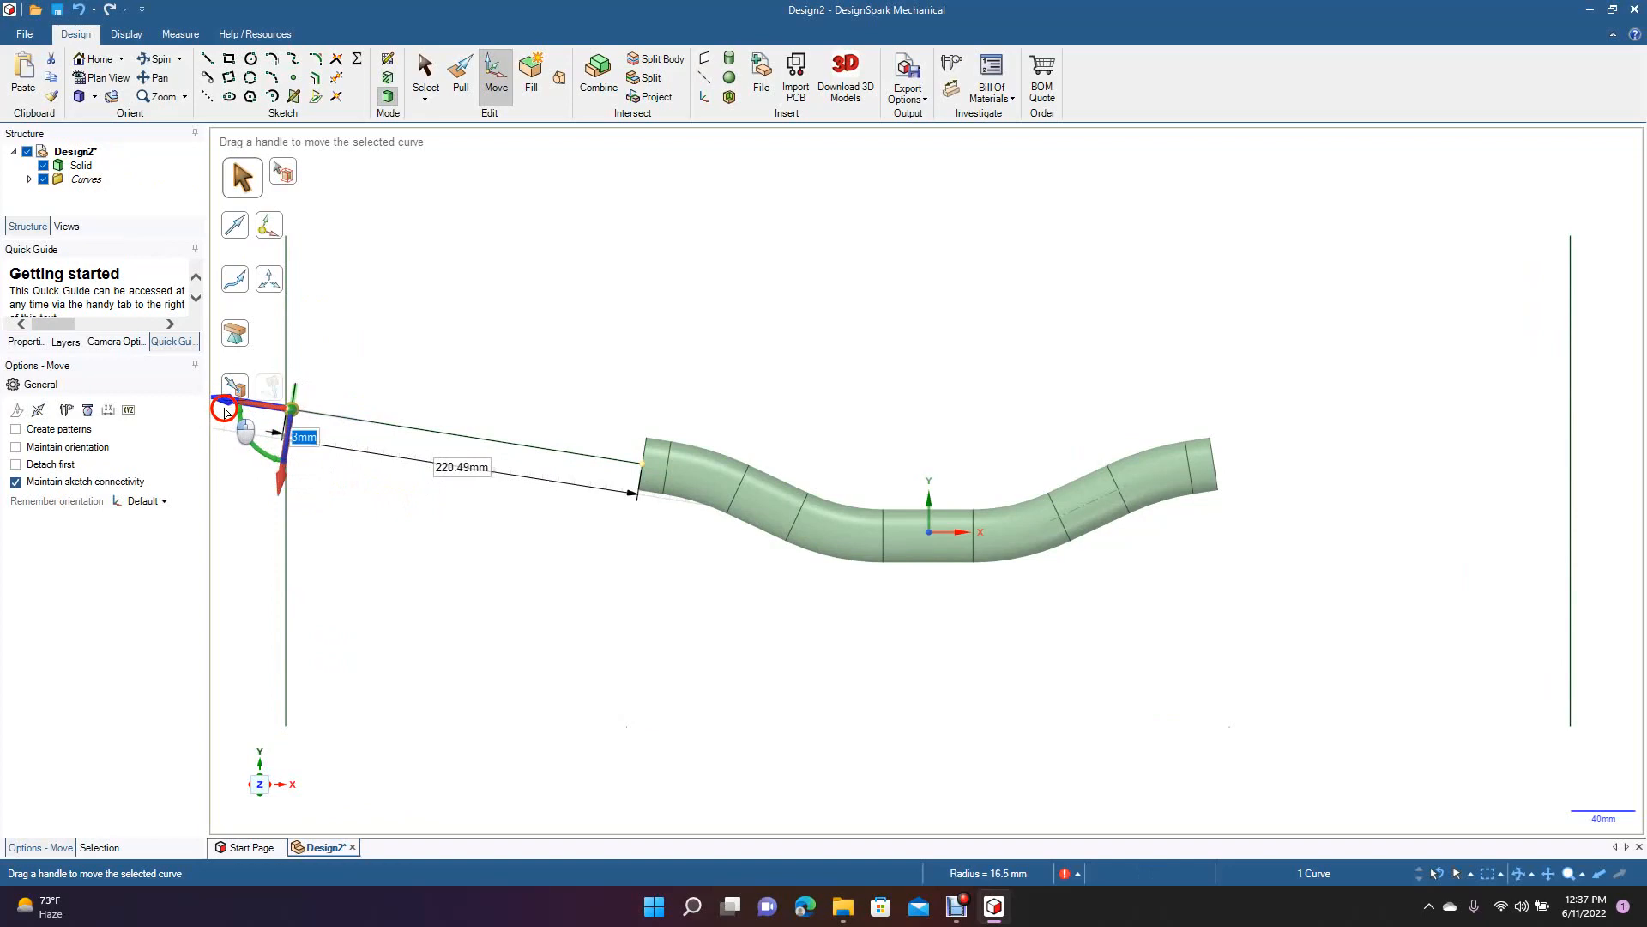
key("Tab")
type("22")
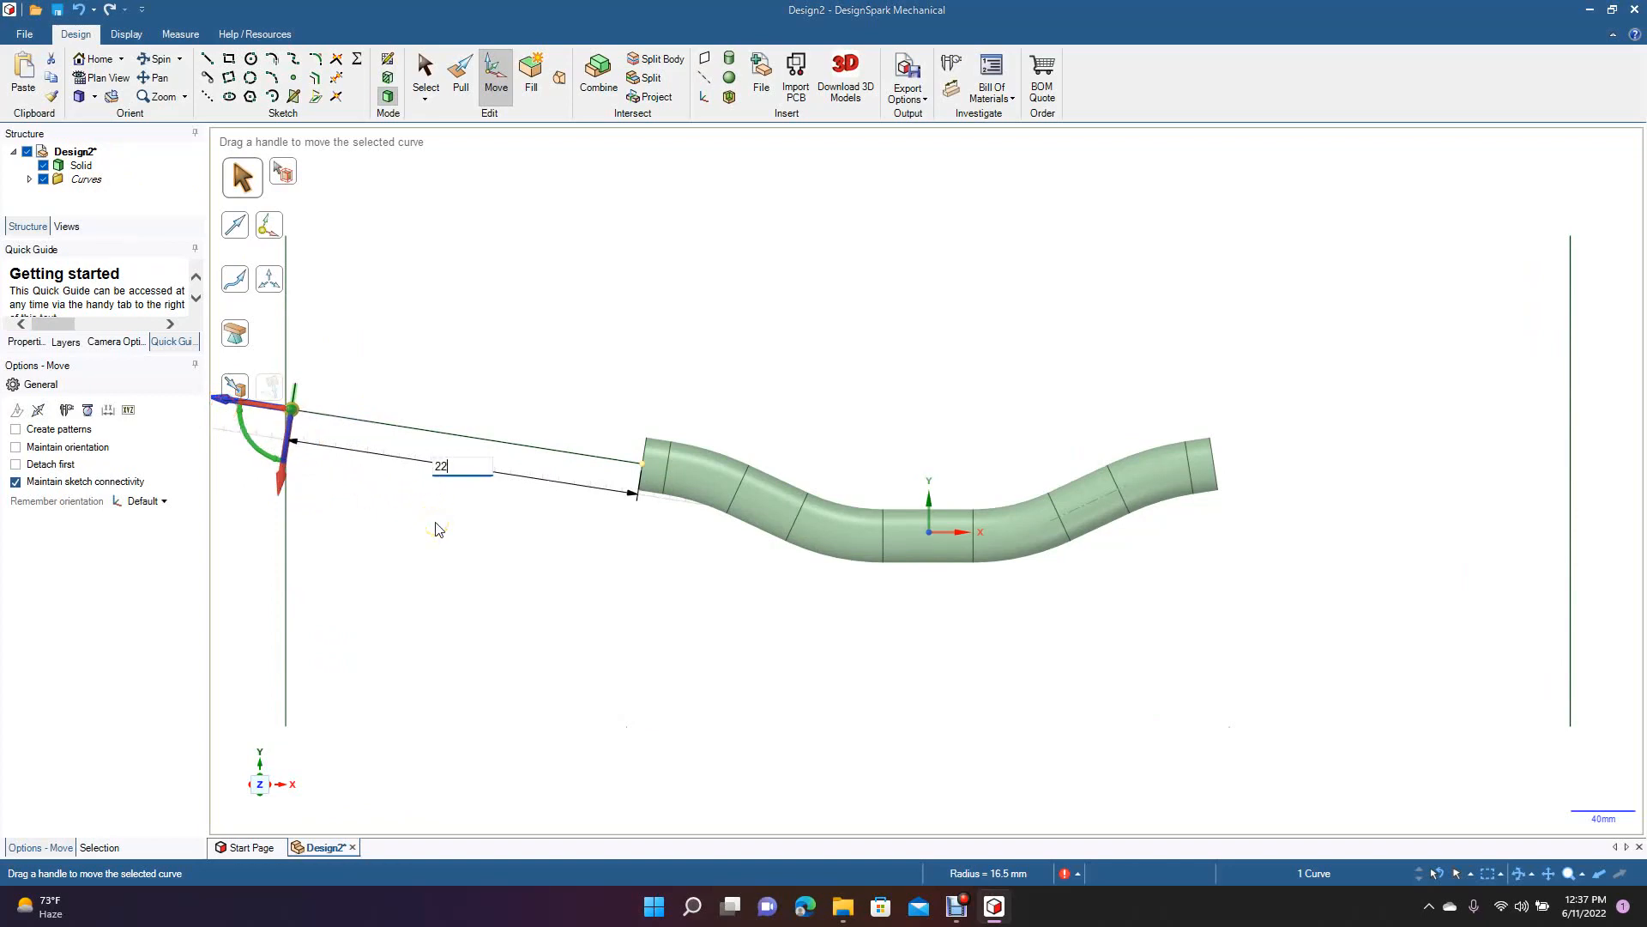
type("0")
key("Return")
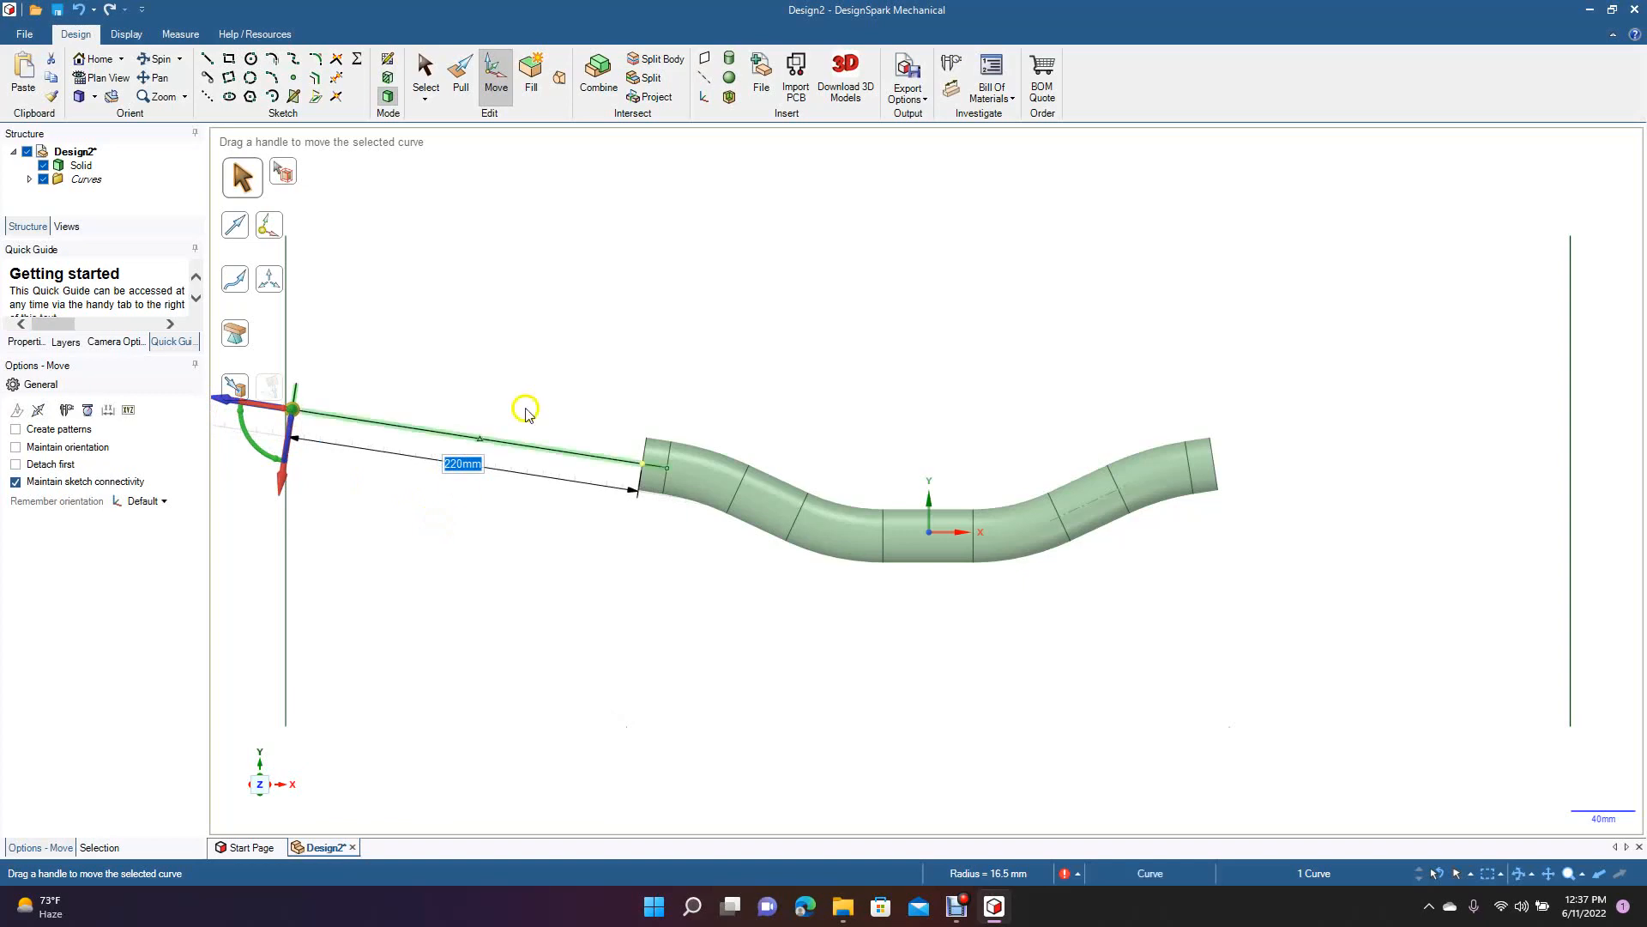
left_click(426, 73)
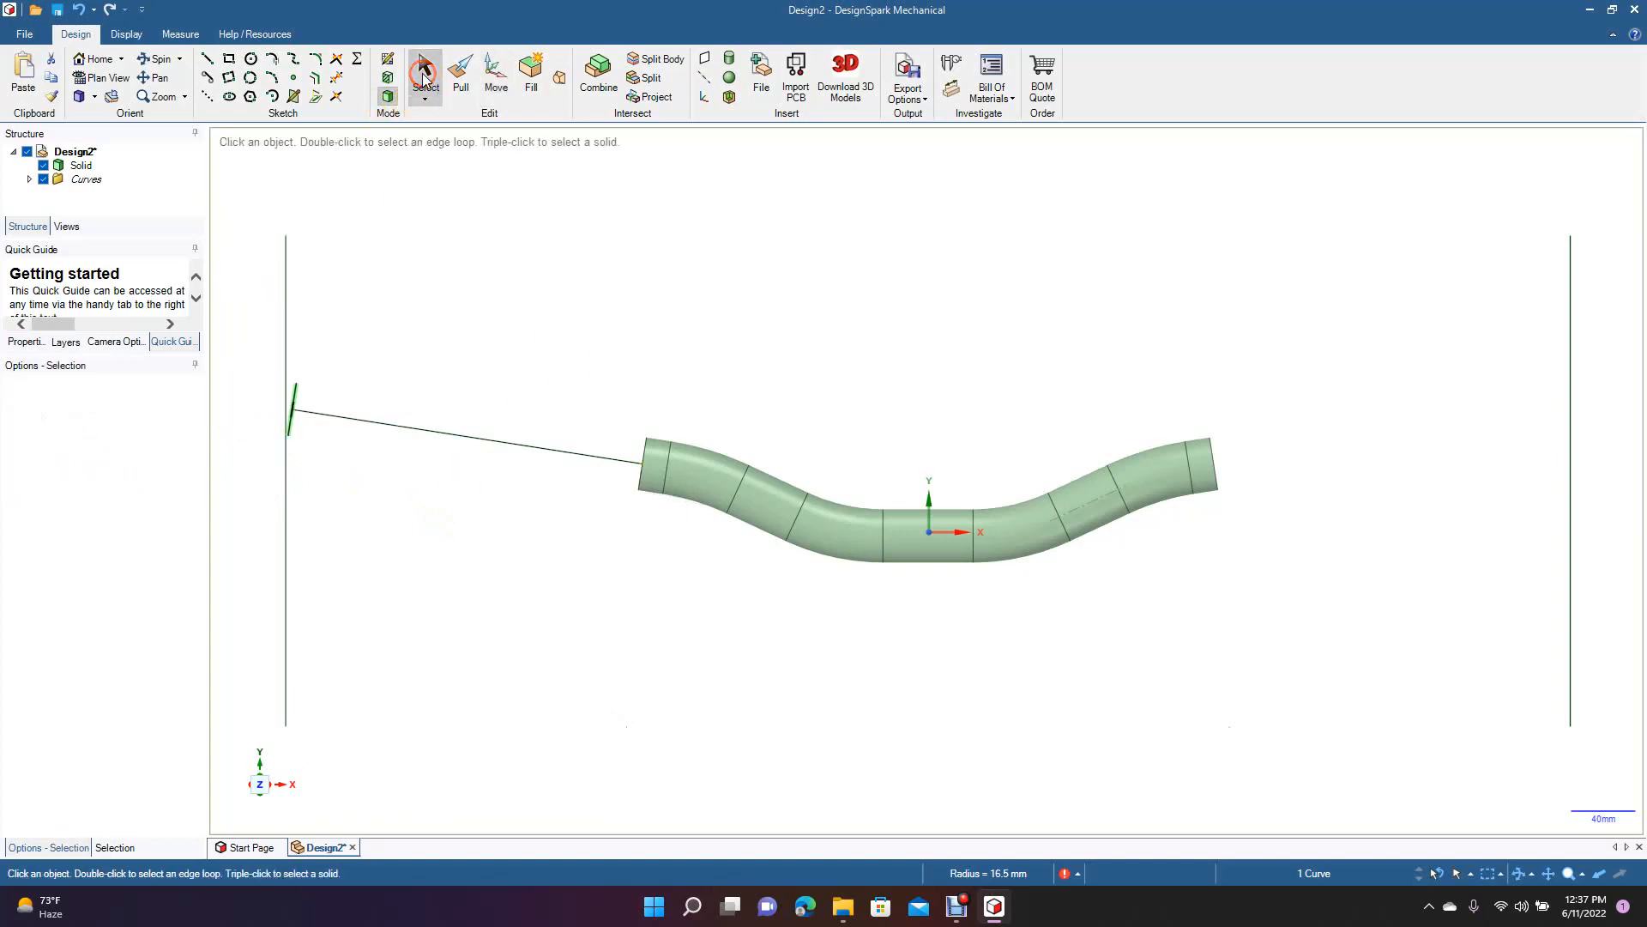
- Sketch a circle concentric with the moved circle in its plane and set the diameter to 28 mm
left_click(157, 58)
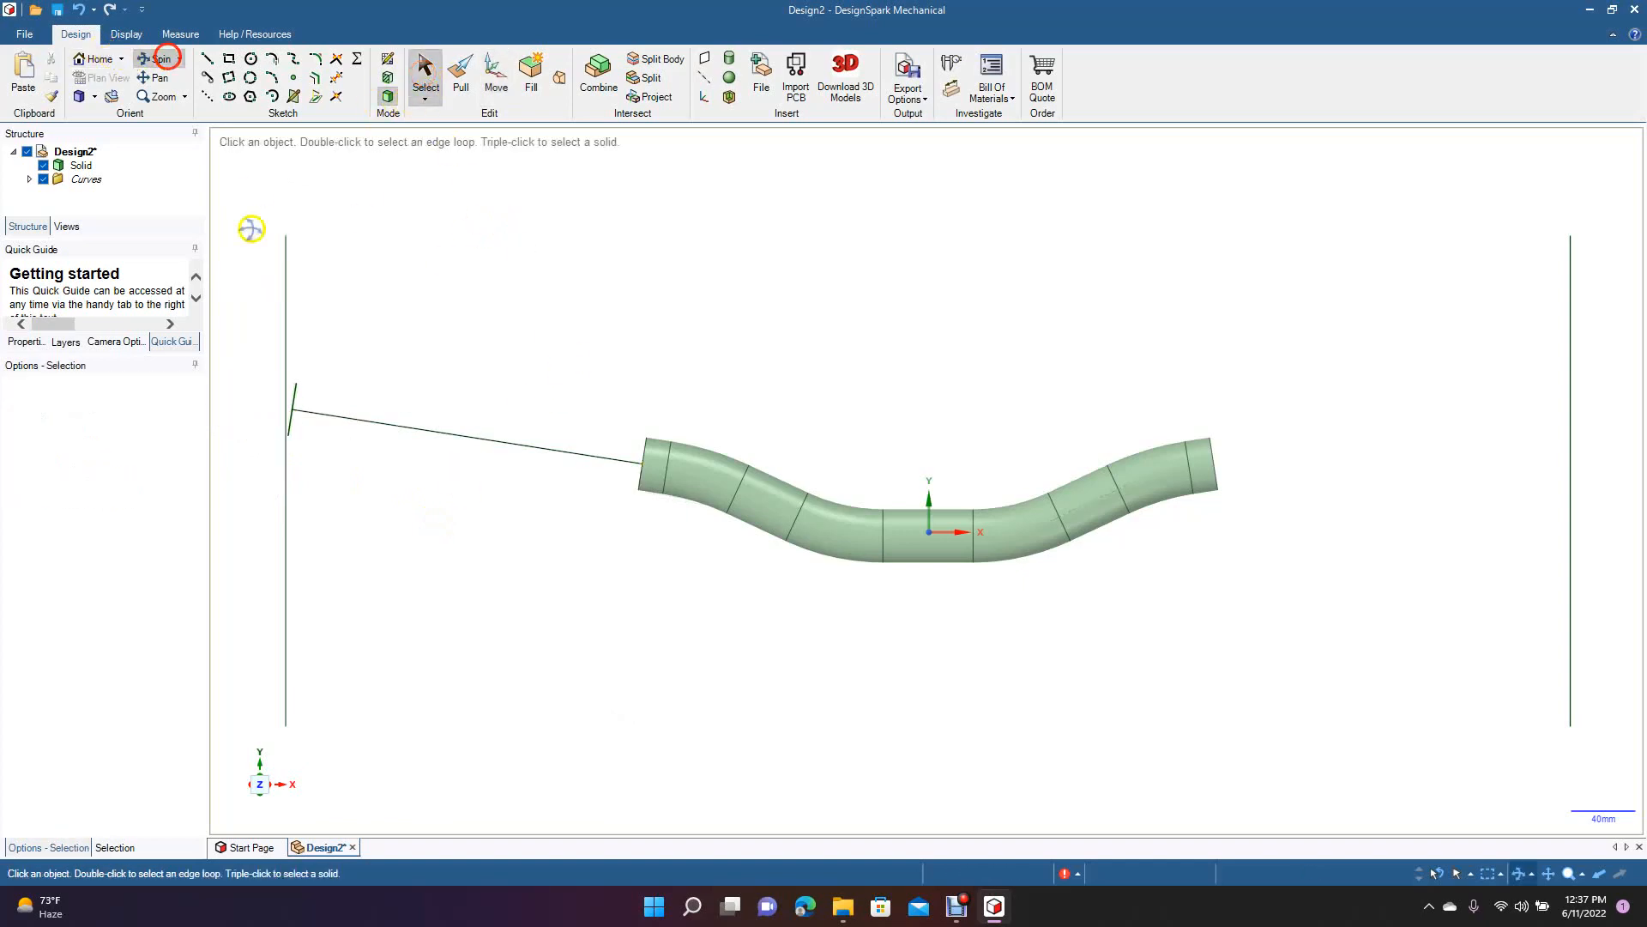
left_click_drag(302, 449, 532, 463)
left_click(426, 88)
left_click(265, 421)
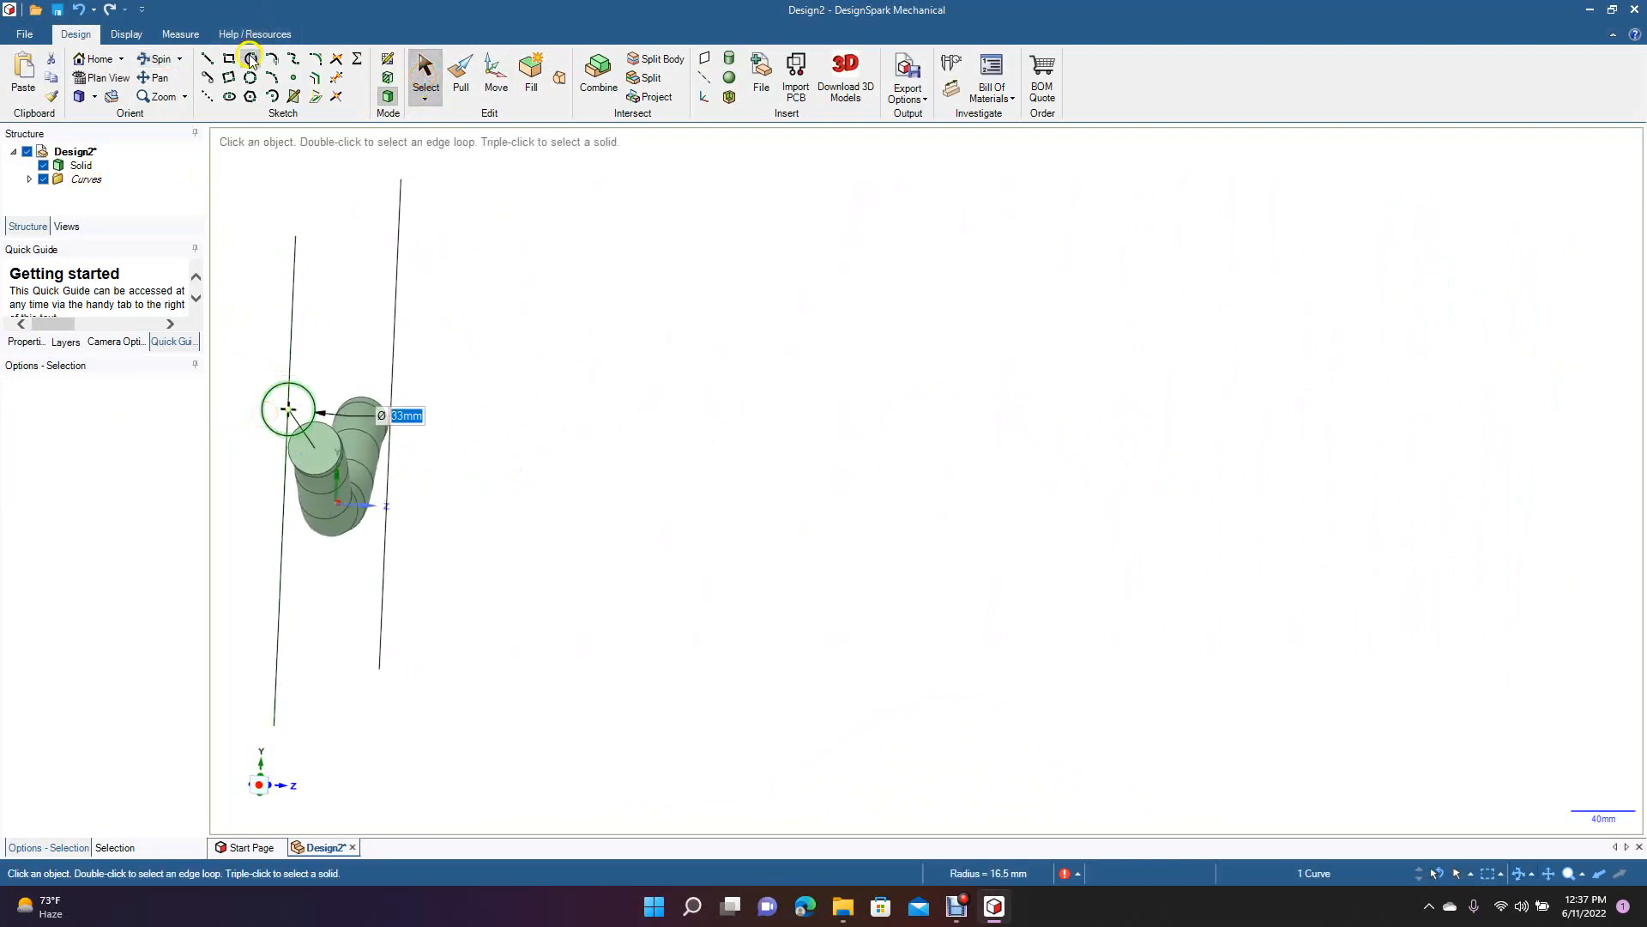
left_click(101, 78)
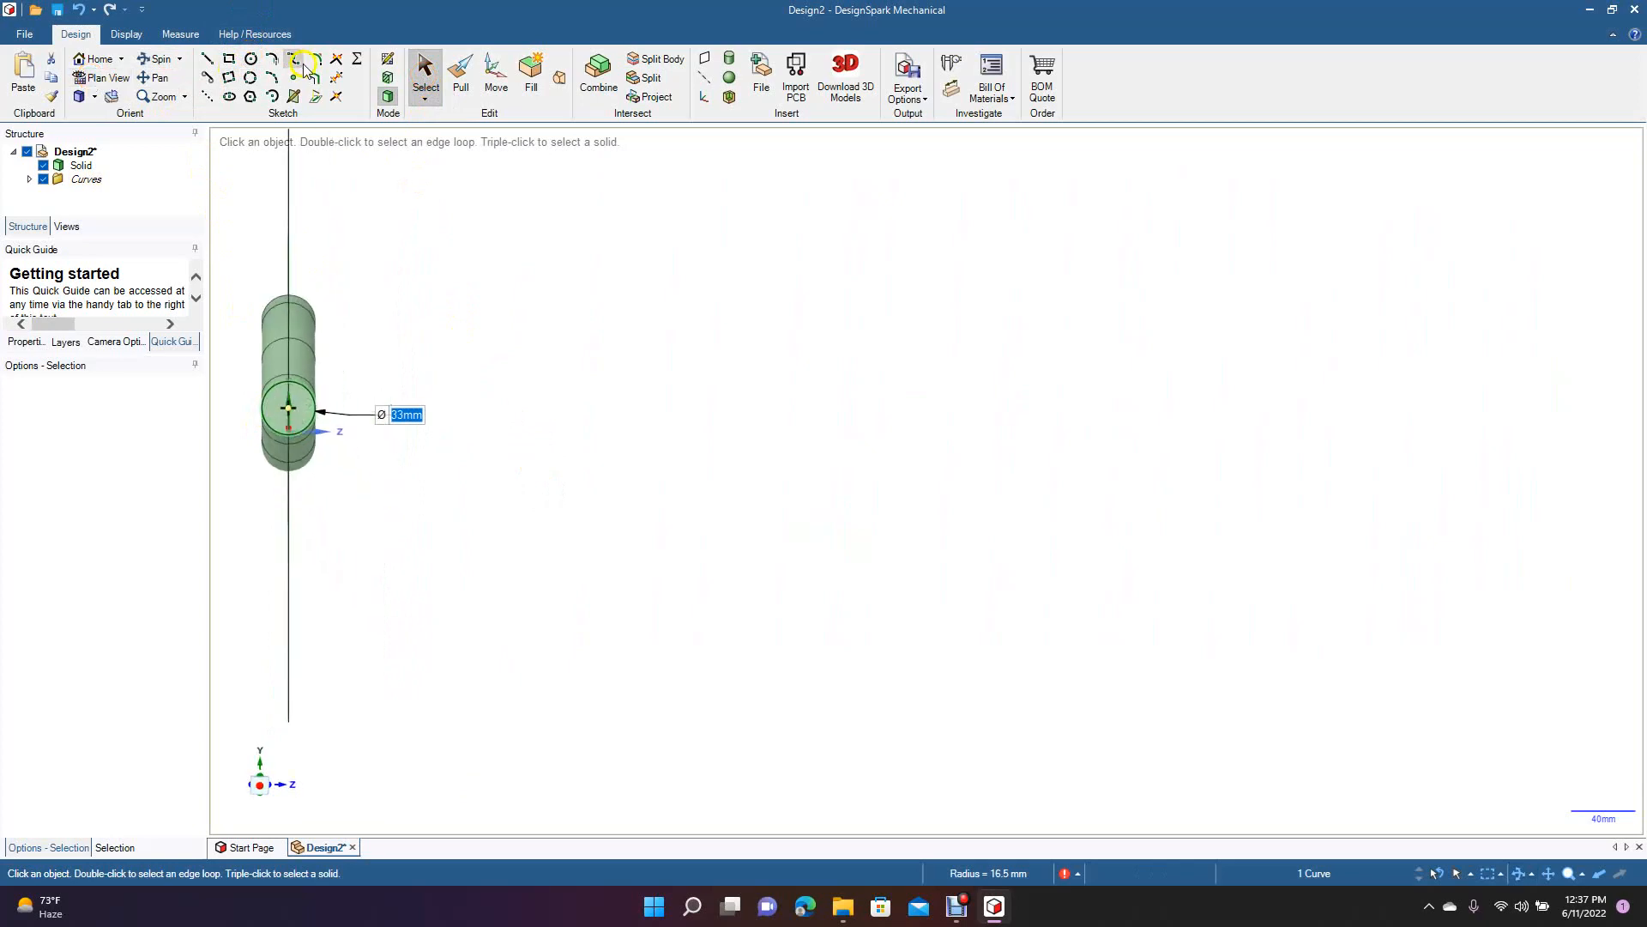
left_click(251, 58)
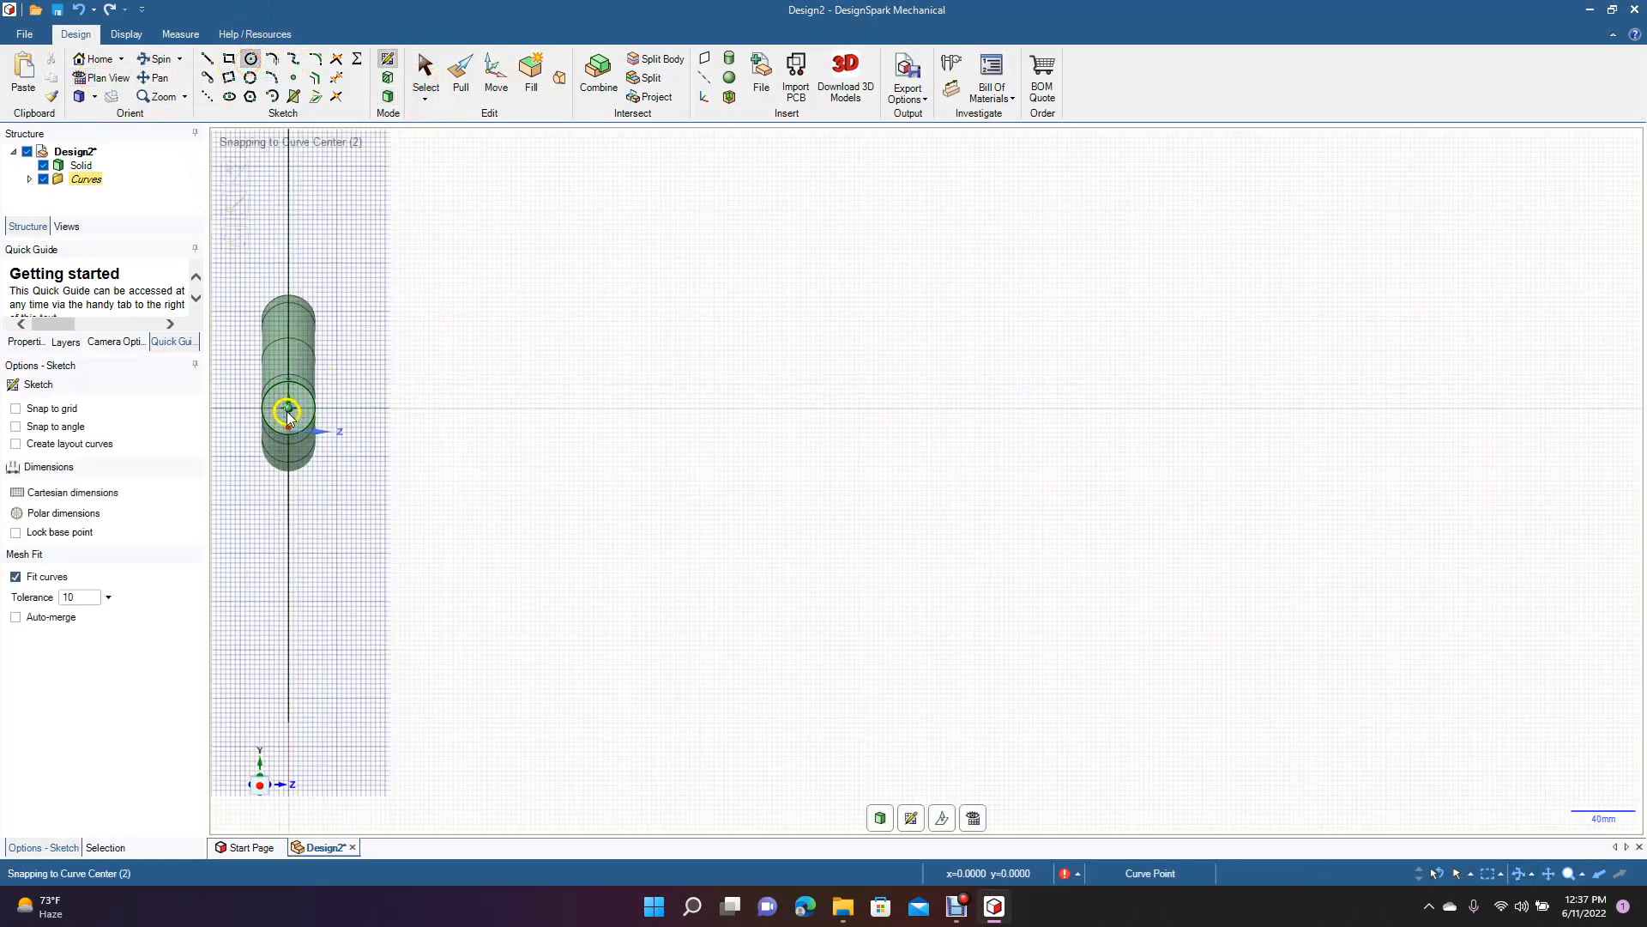
left_click(289, 409)
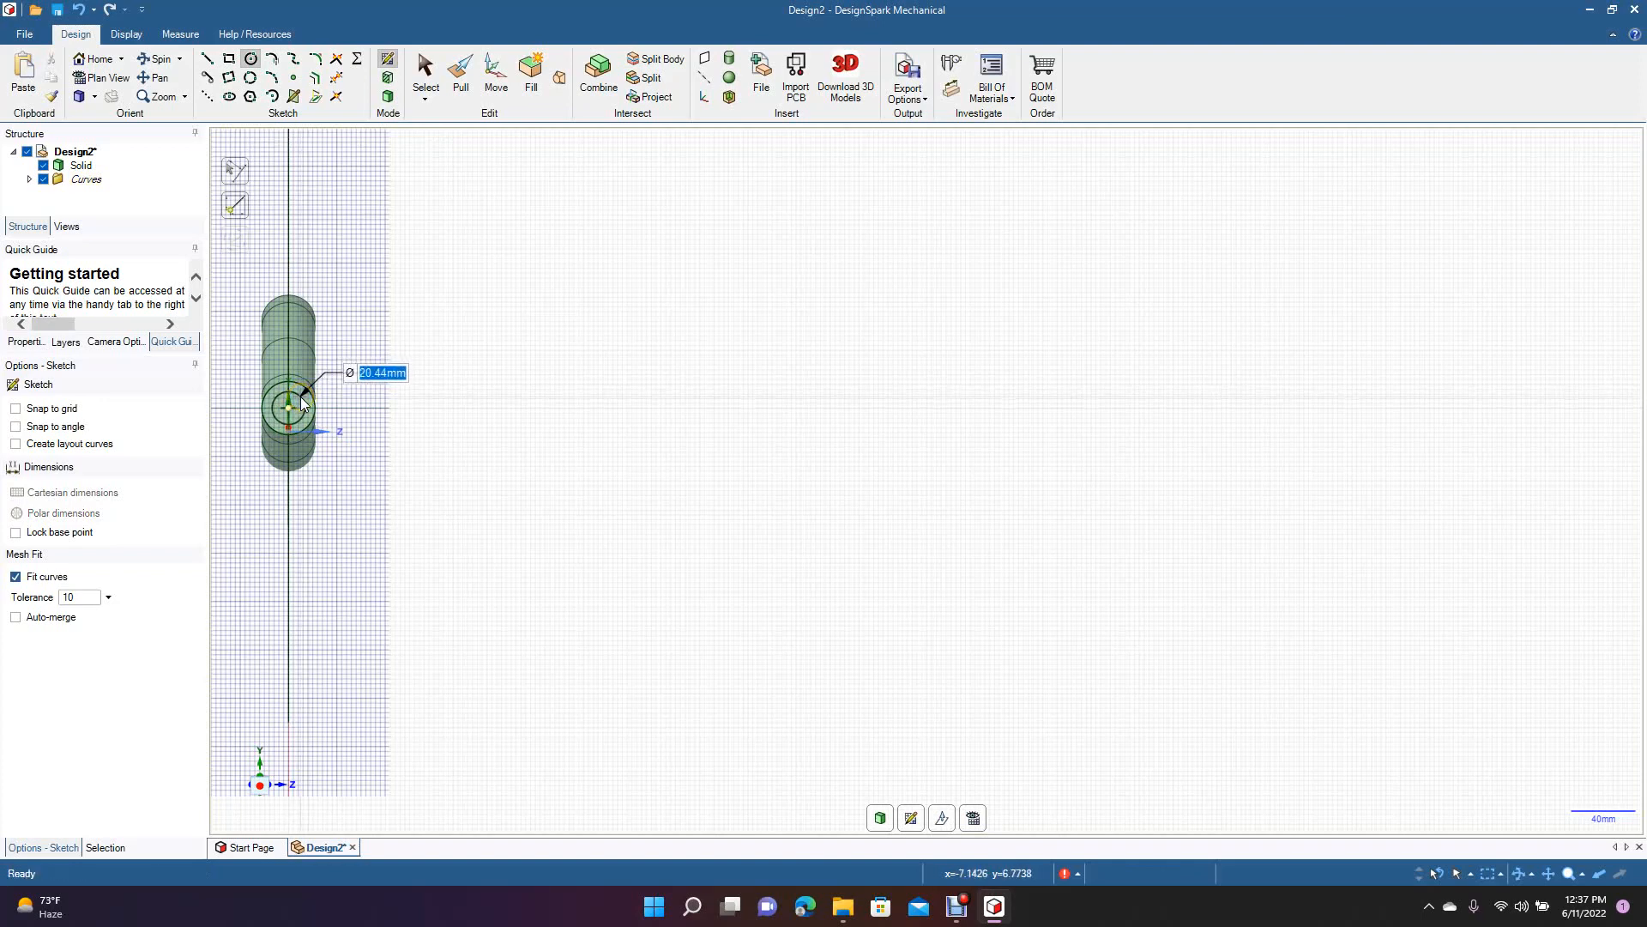
type("30")
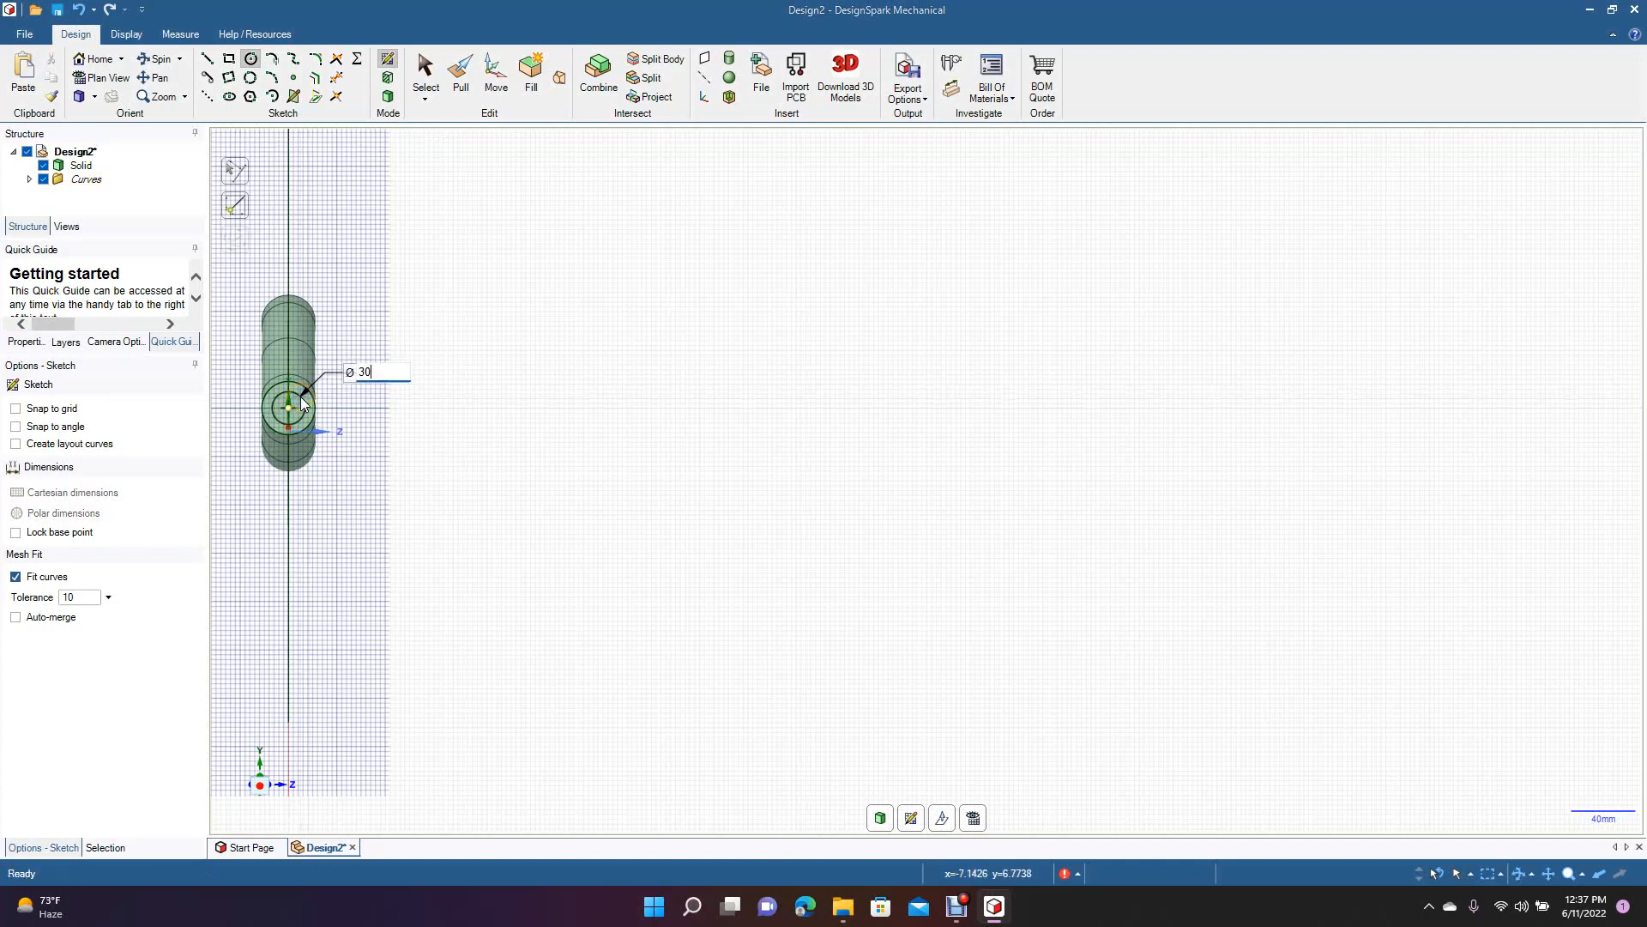
key("Return")
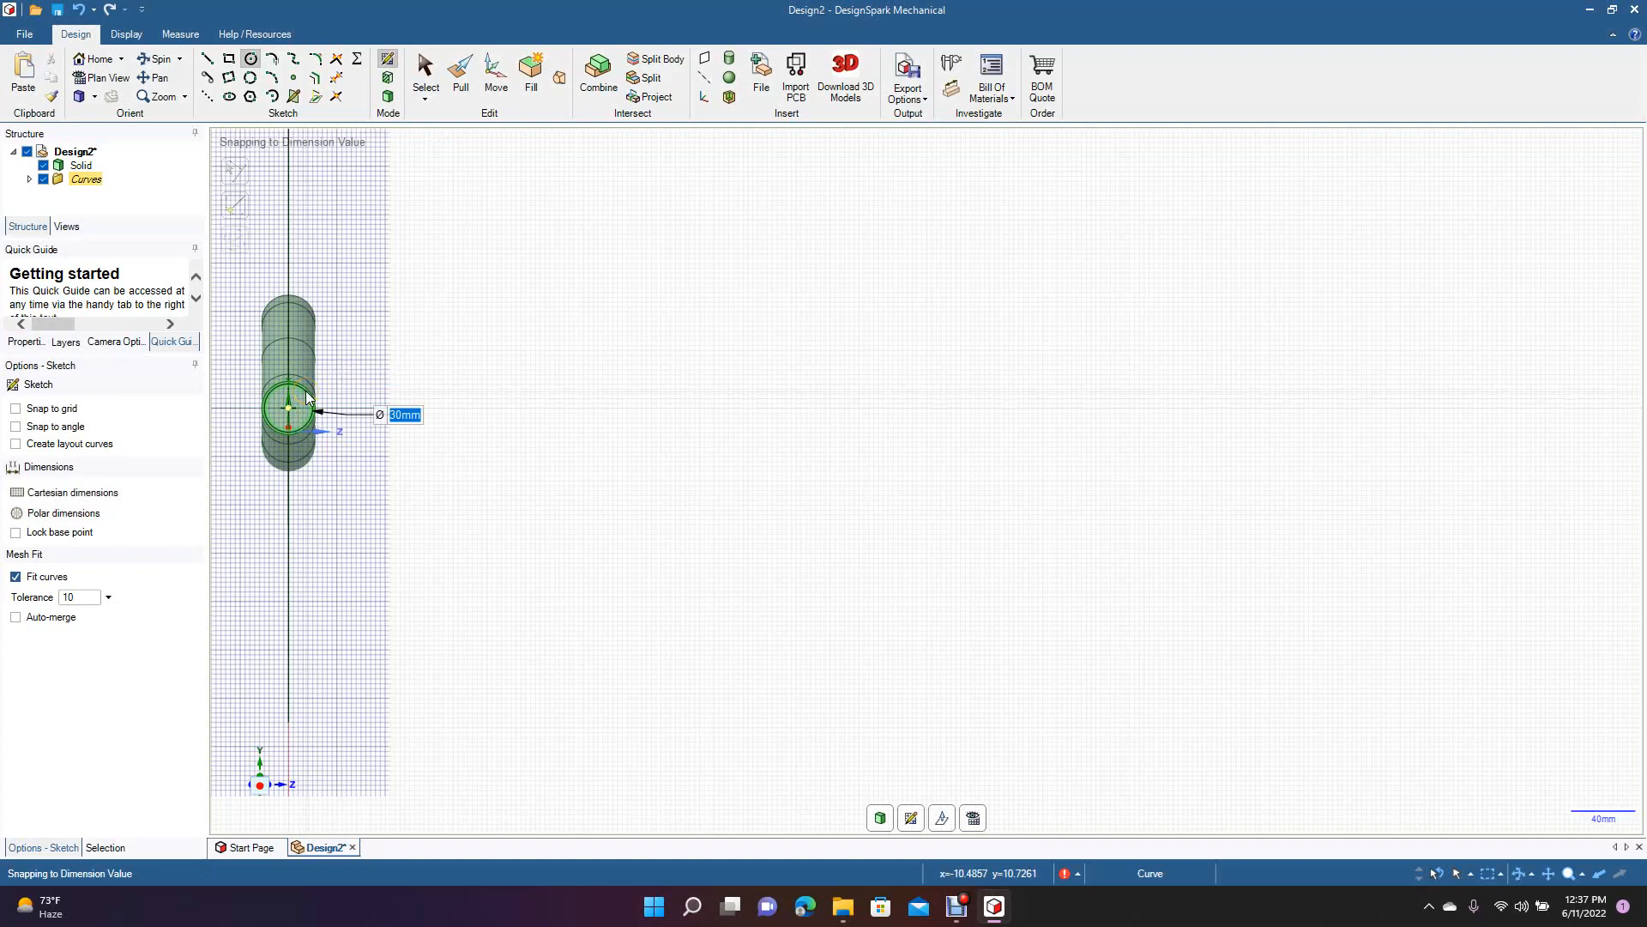
left_click(394, 418)
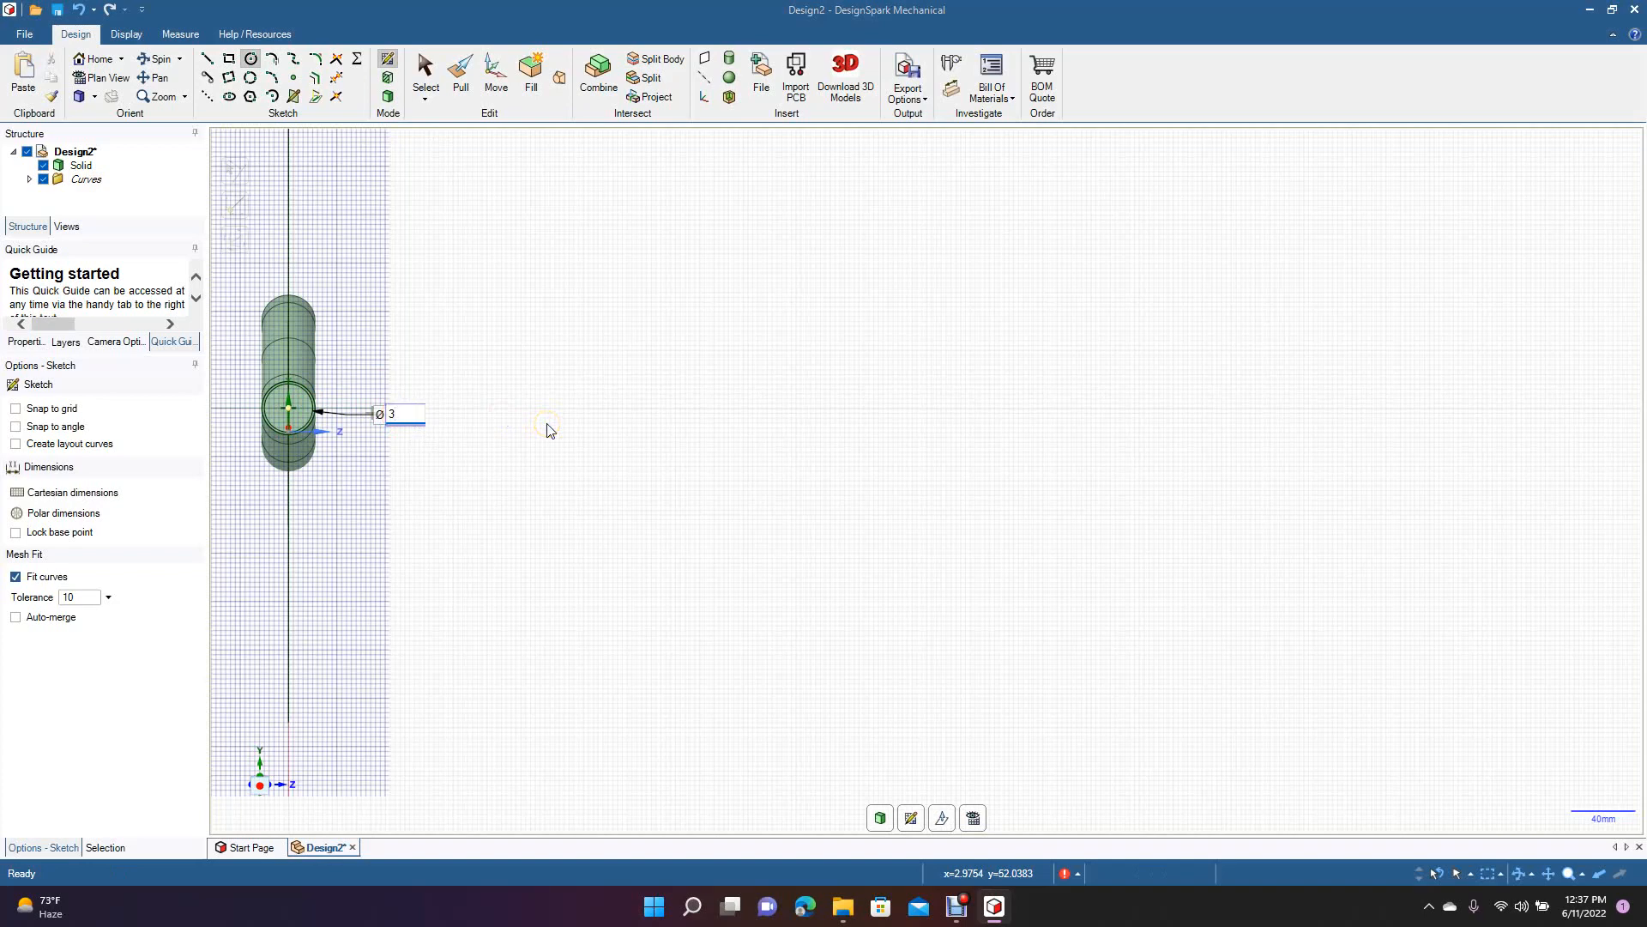
key("Return")
left_click(424, 67)
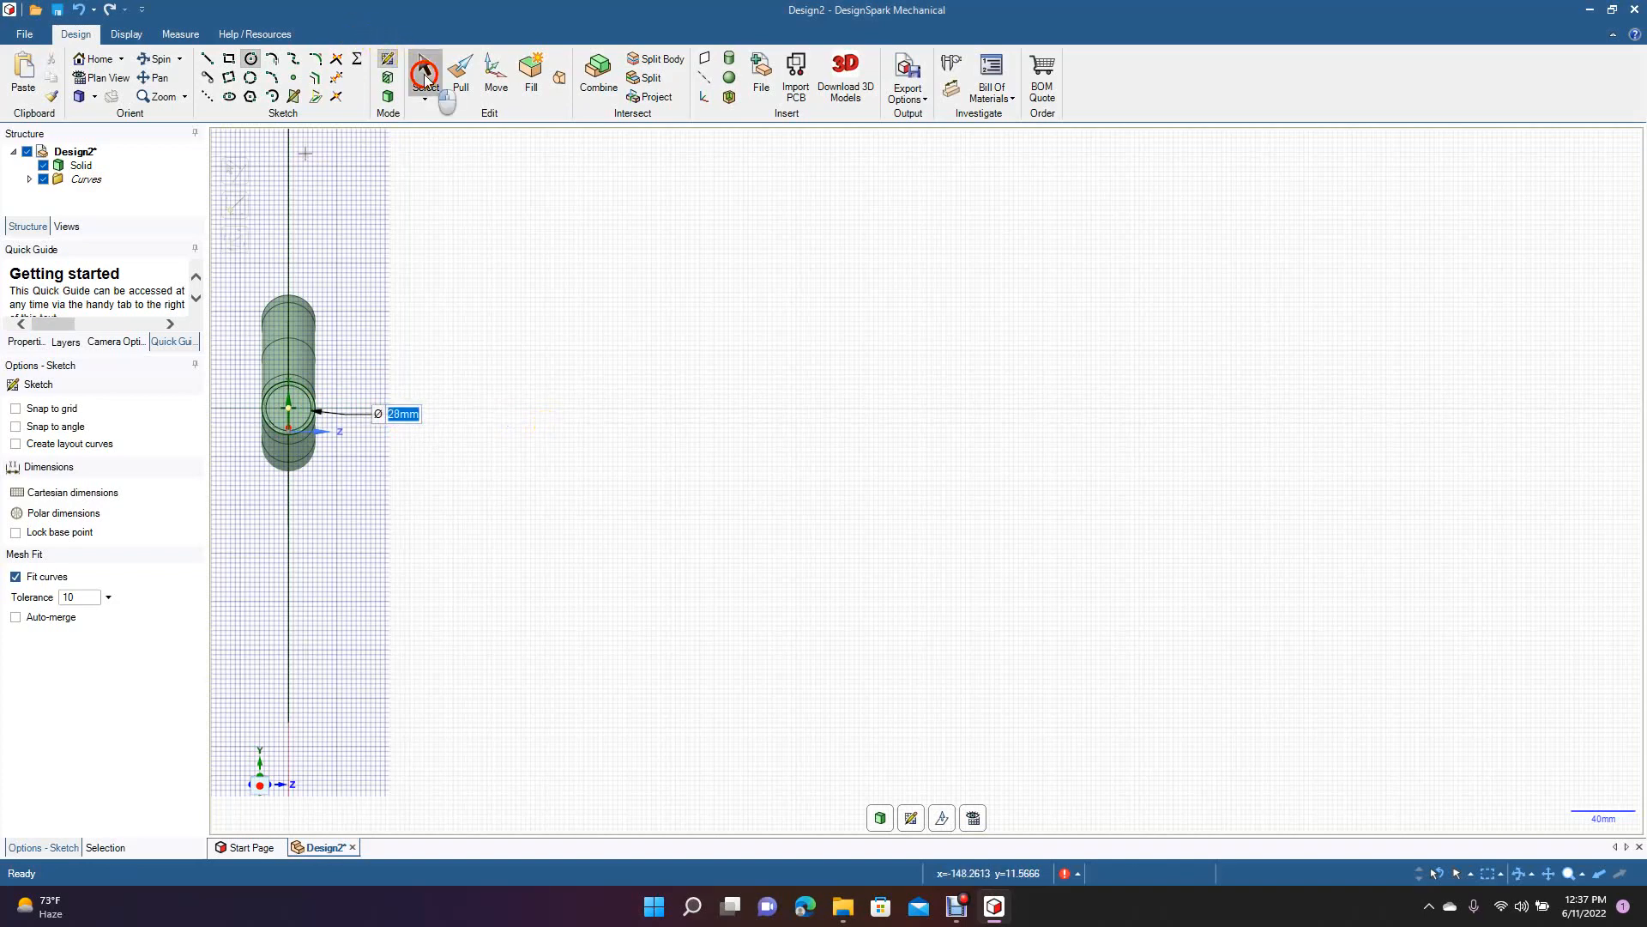
- Delete the outer 33 mm circle at the moved position, keeping only the 28 mm circle
left_click(146, 60)
left_click_drag(606, 397, 519, 412)
left_click(424, 69)
left_click(341, 379)
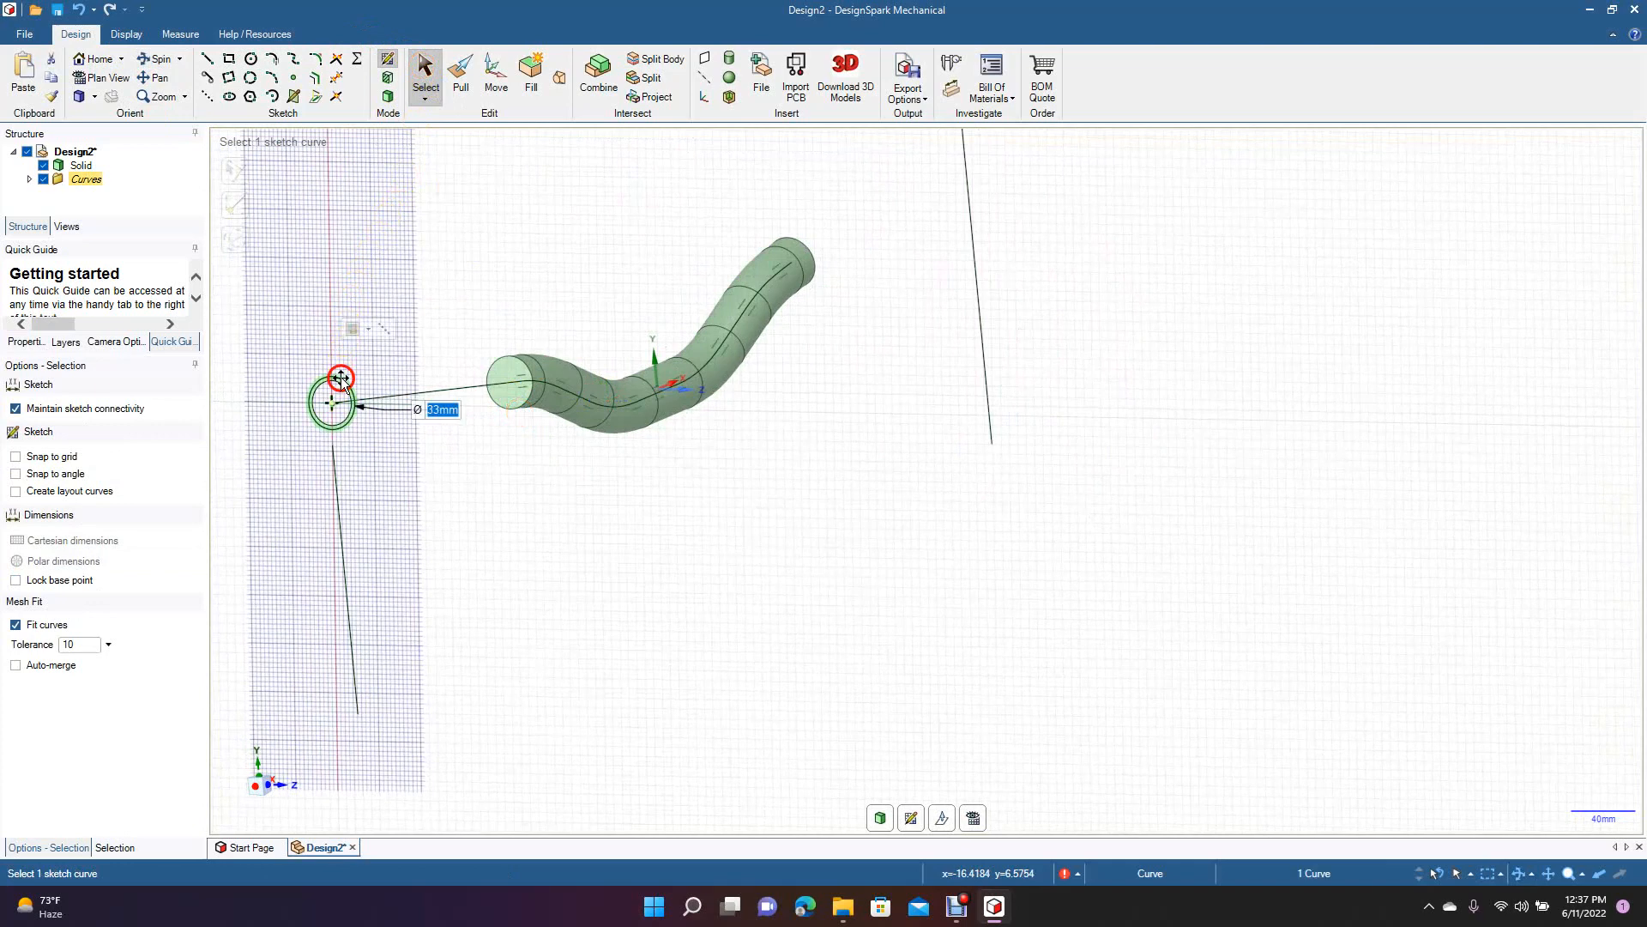
key("Escape")
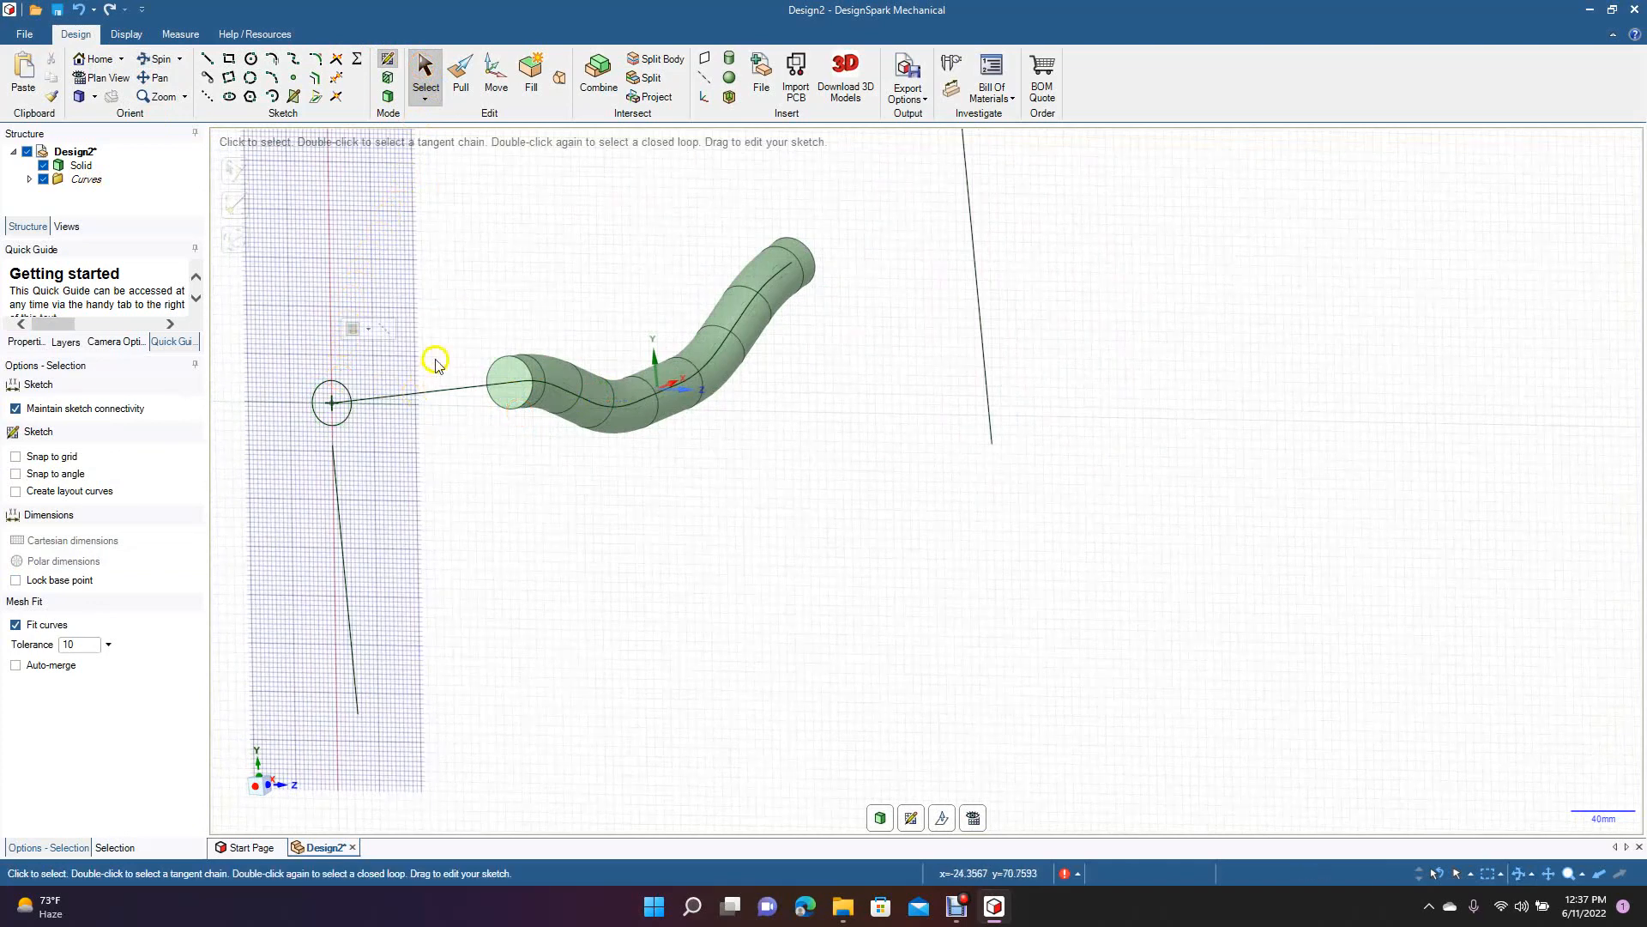
- Turn the 28 mm circle into a surface and blend it with the bar's left end face into a tapered solid
left_click(457, 86)
left_click(335, 400)
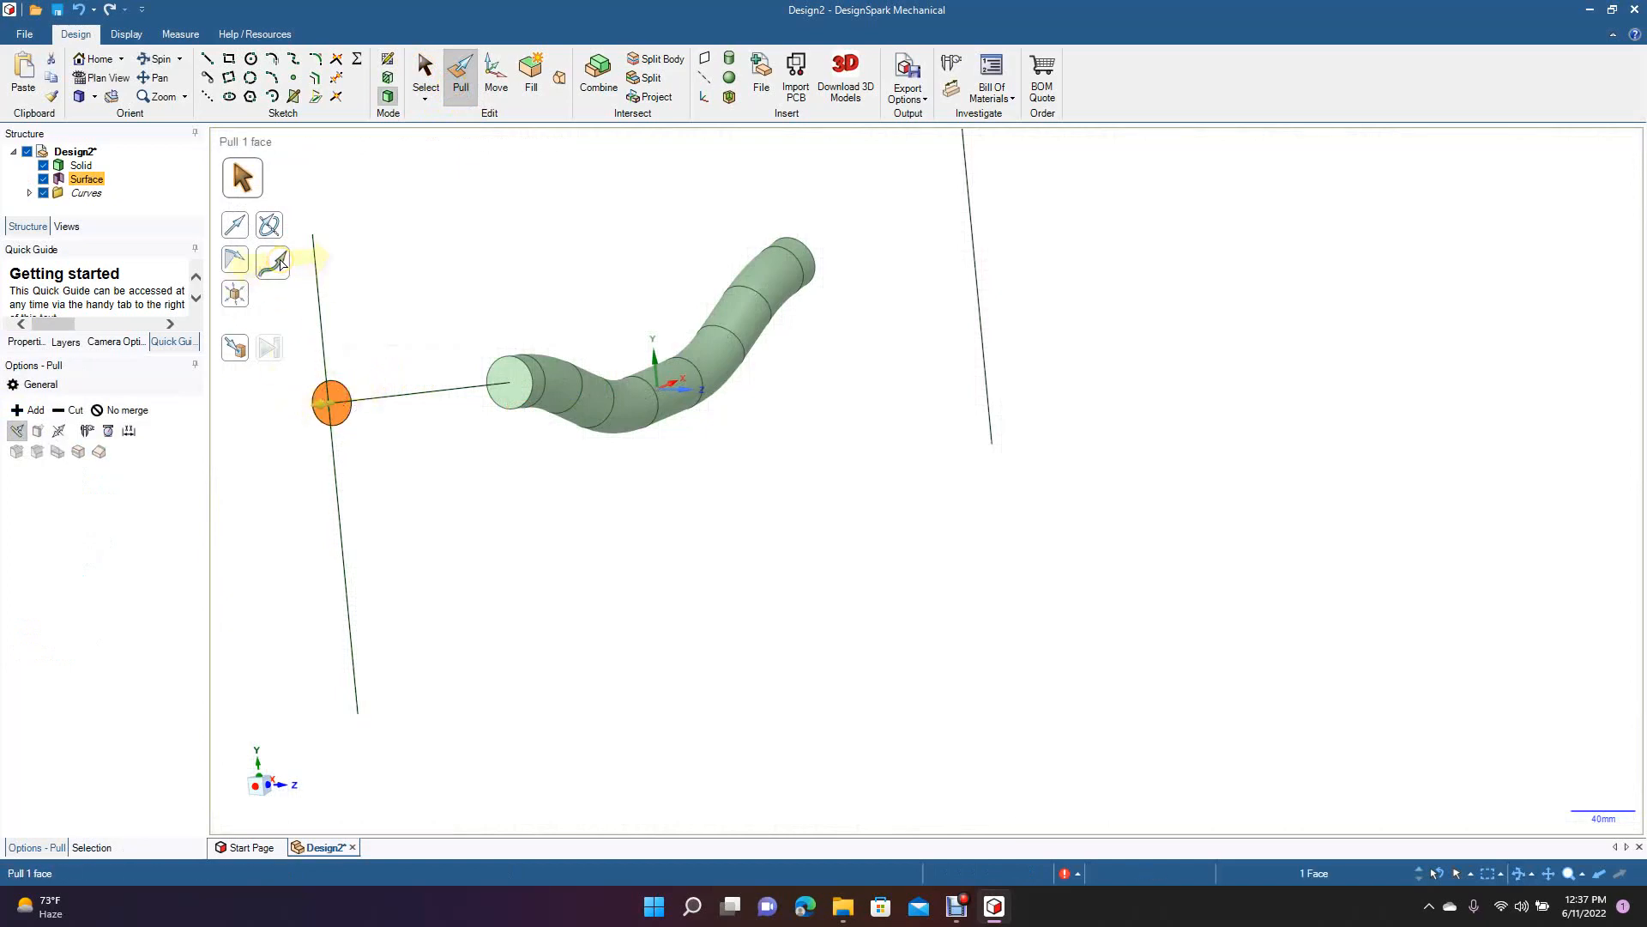
left_click(560, 79)
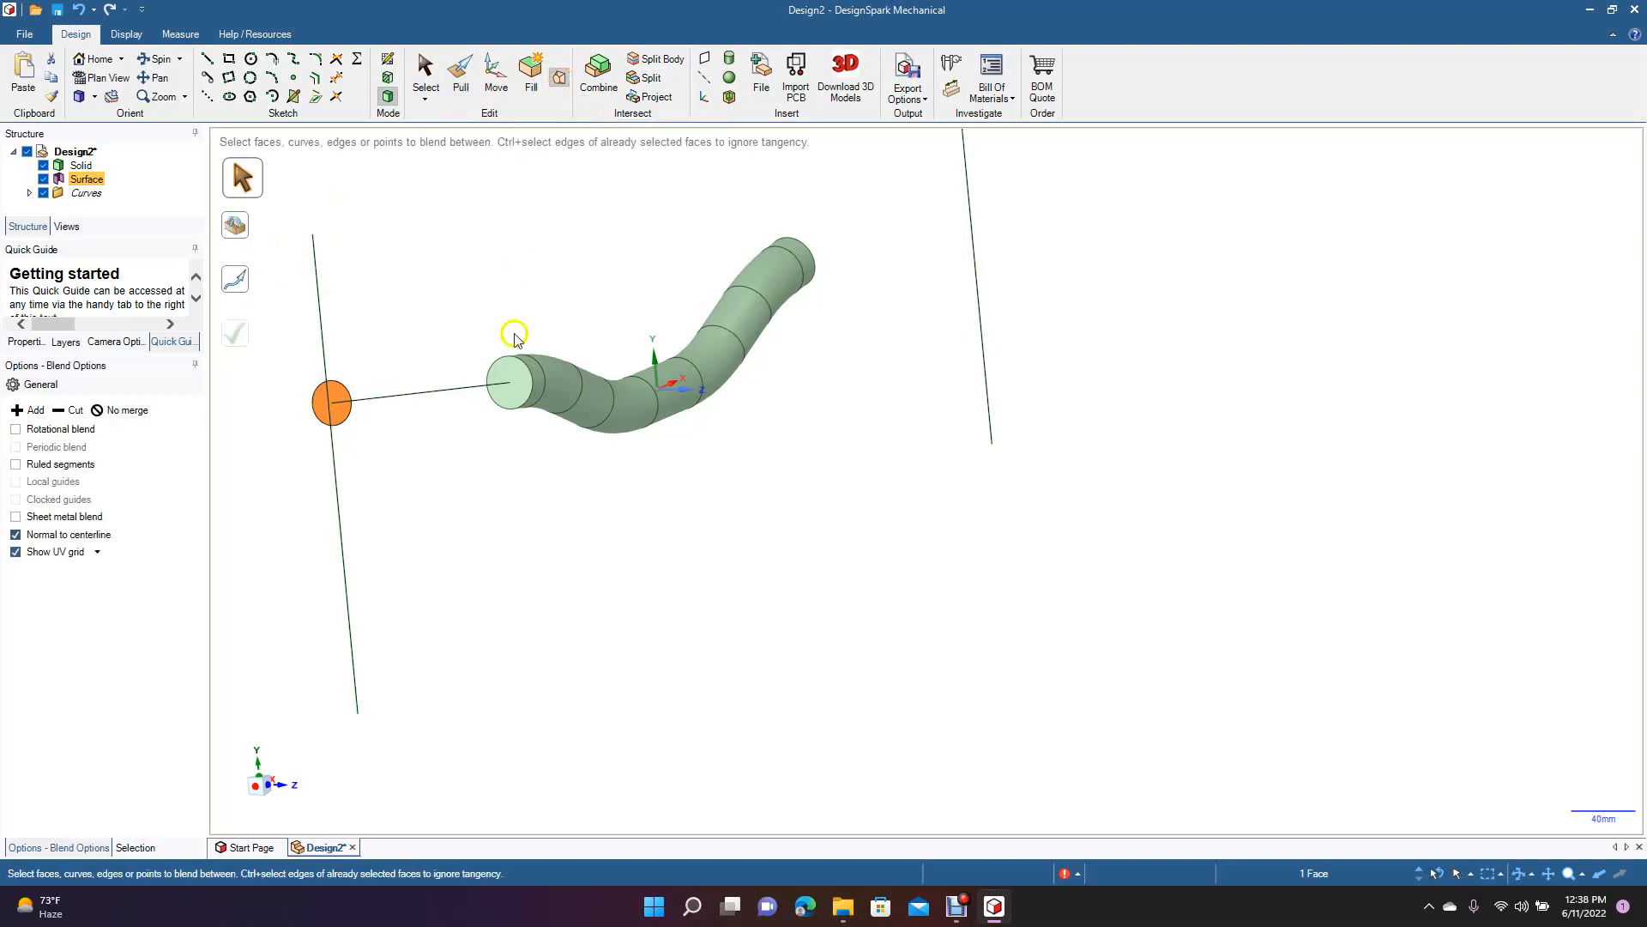
left_click(516, 382)
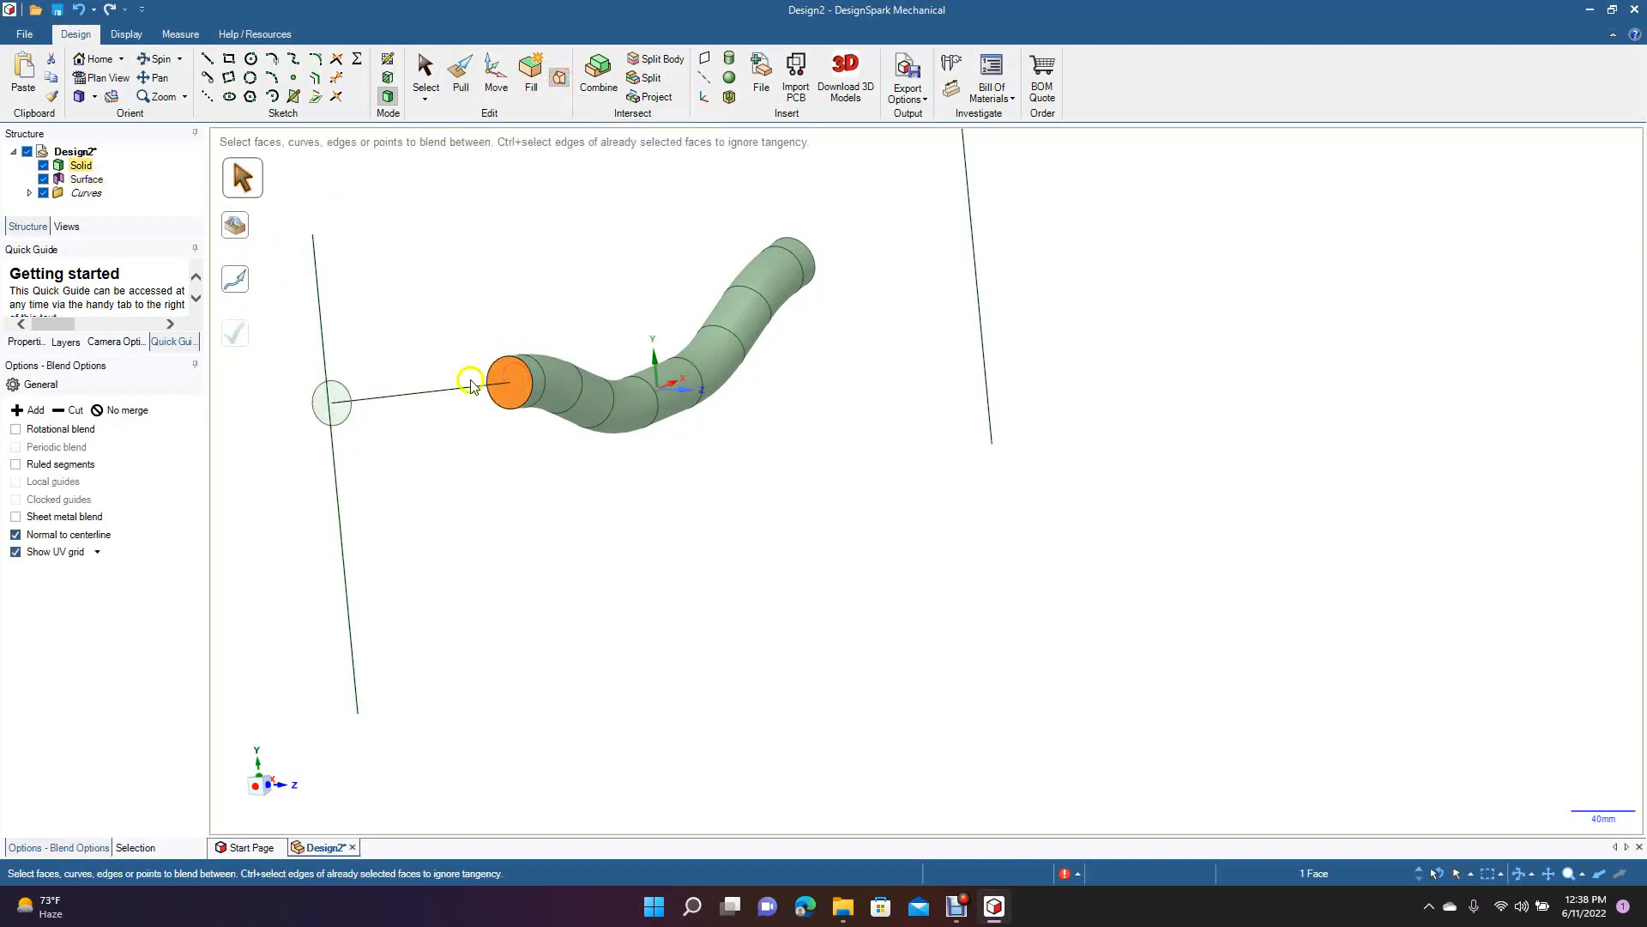
left_click(332, 401)
left_click(512, 378, "ctrl")
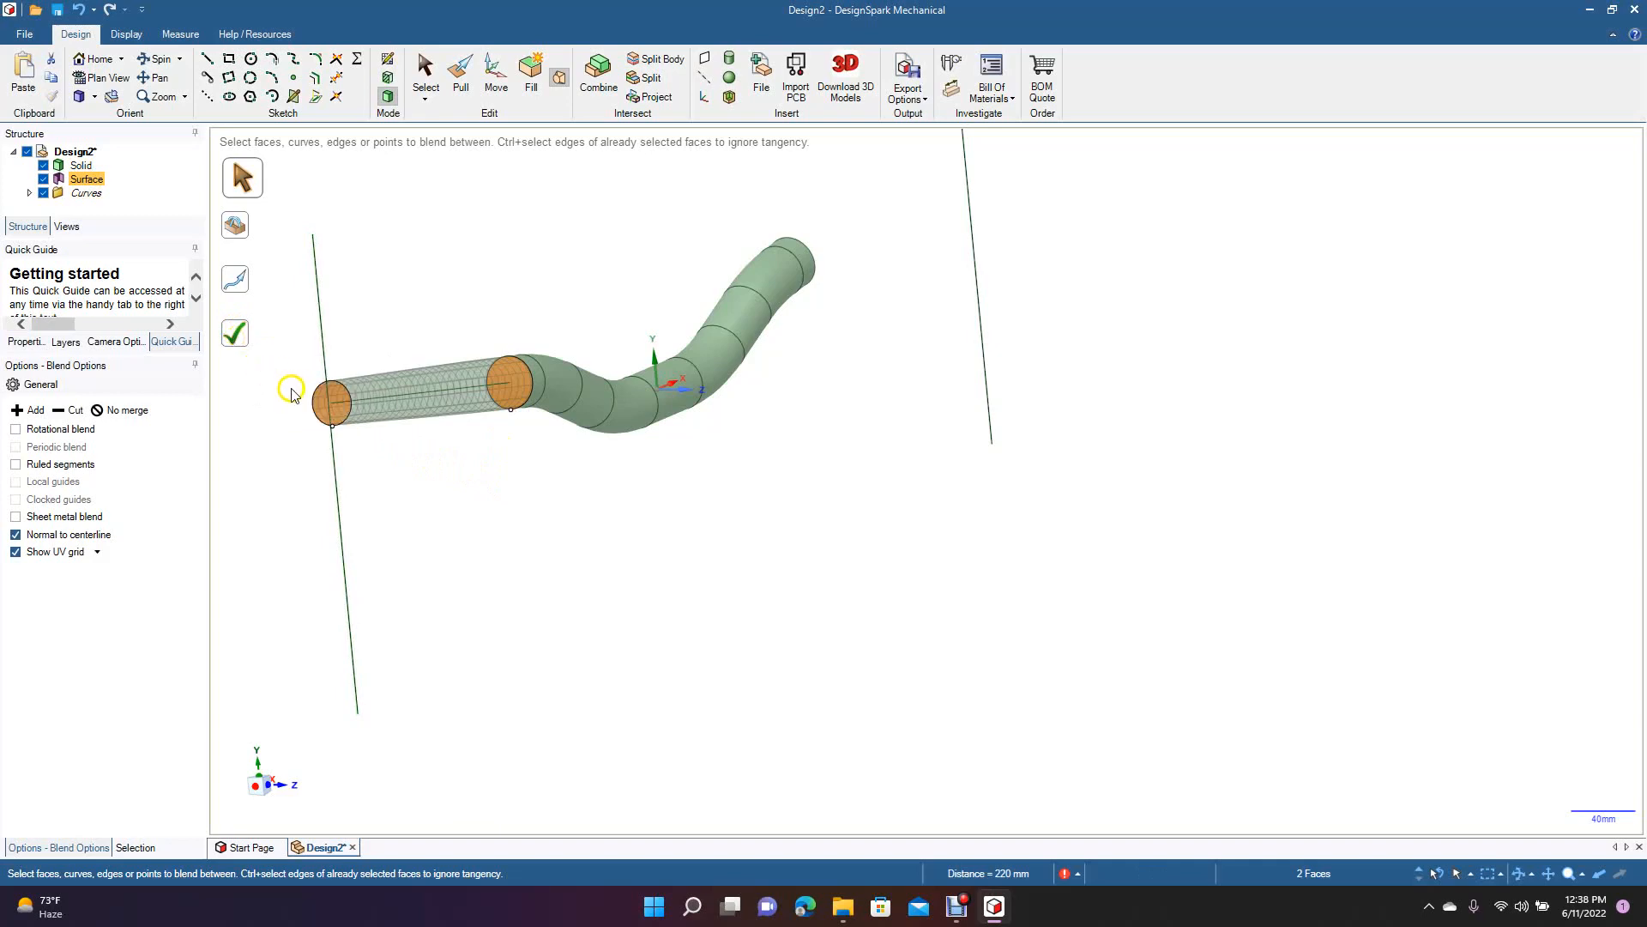
left_click(238, 337)
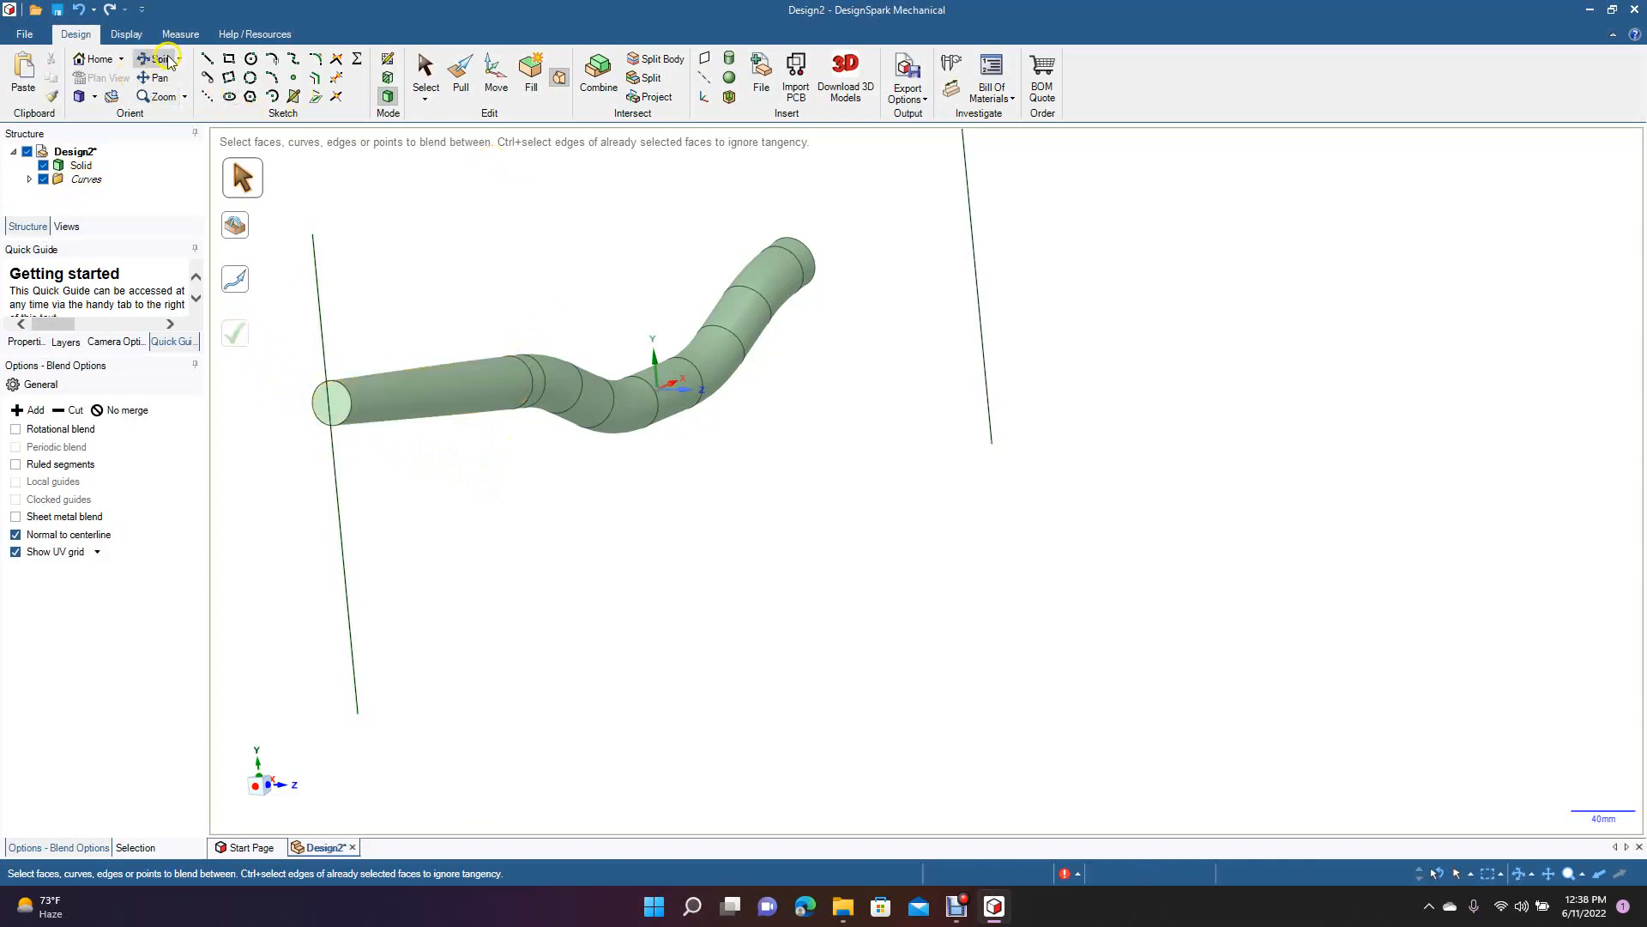
- Copy the circular edge at the bar's right end, paste it in place, and show the top view
left_click_drag(495, 490, 232, 530)
left_click(424, 71)
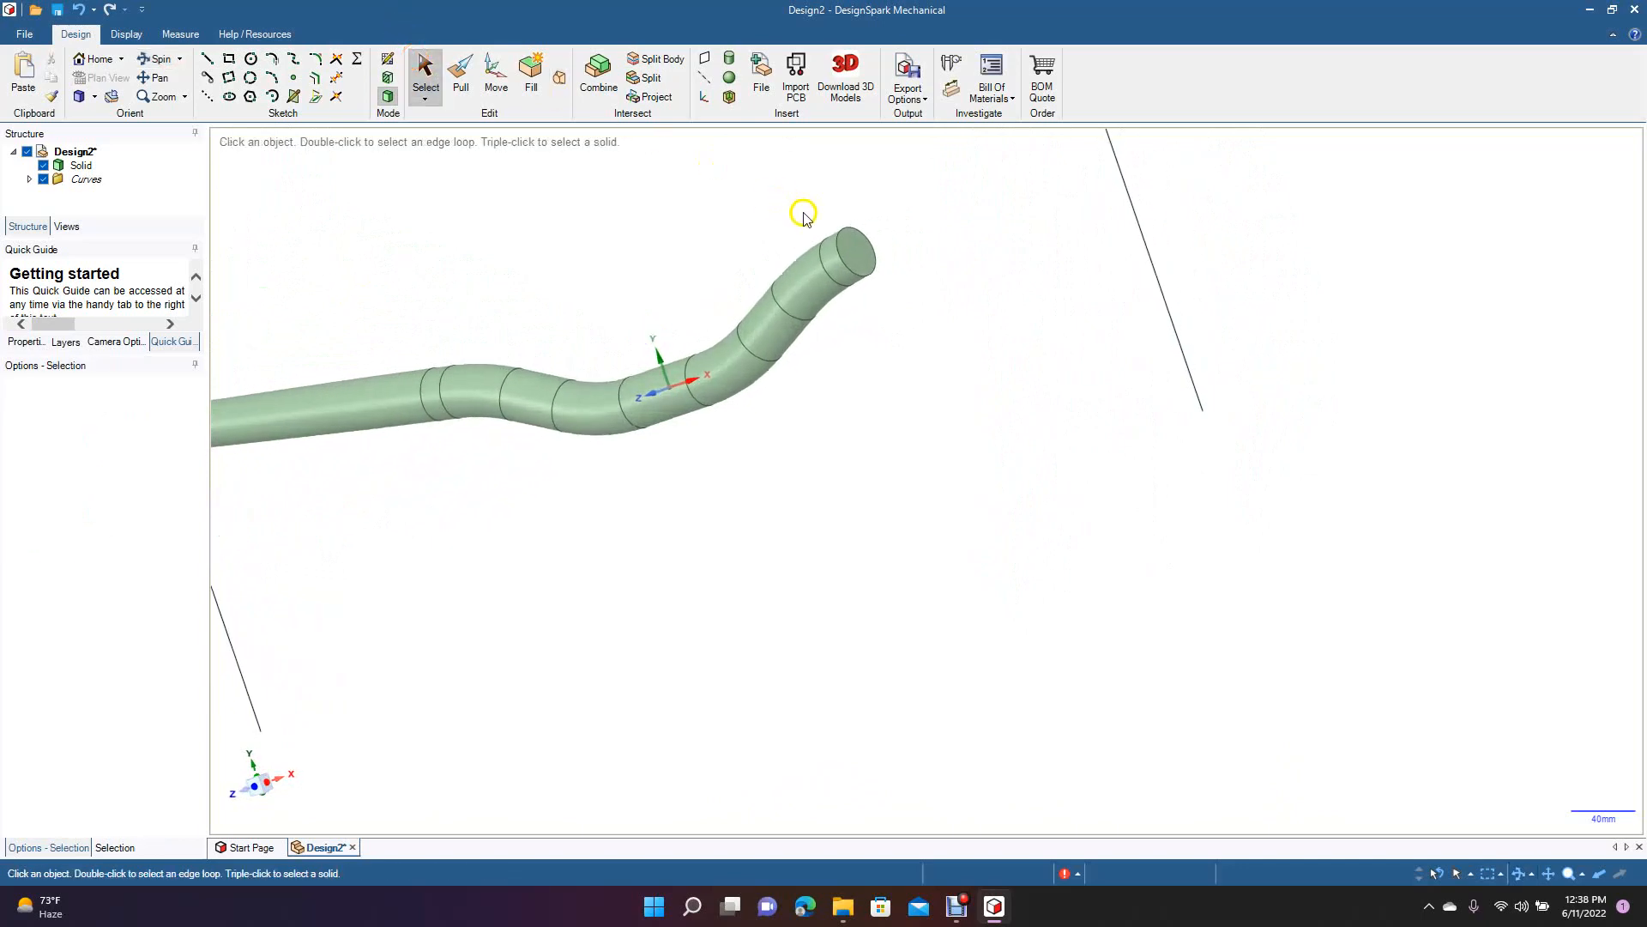
left_click(838, 255)
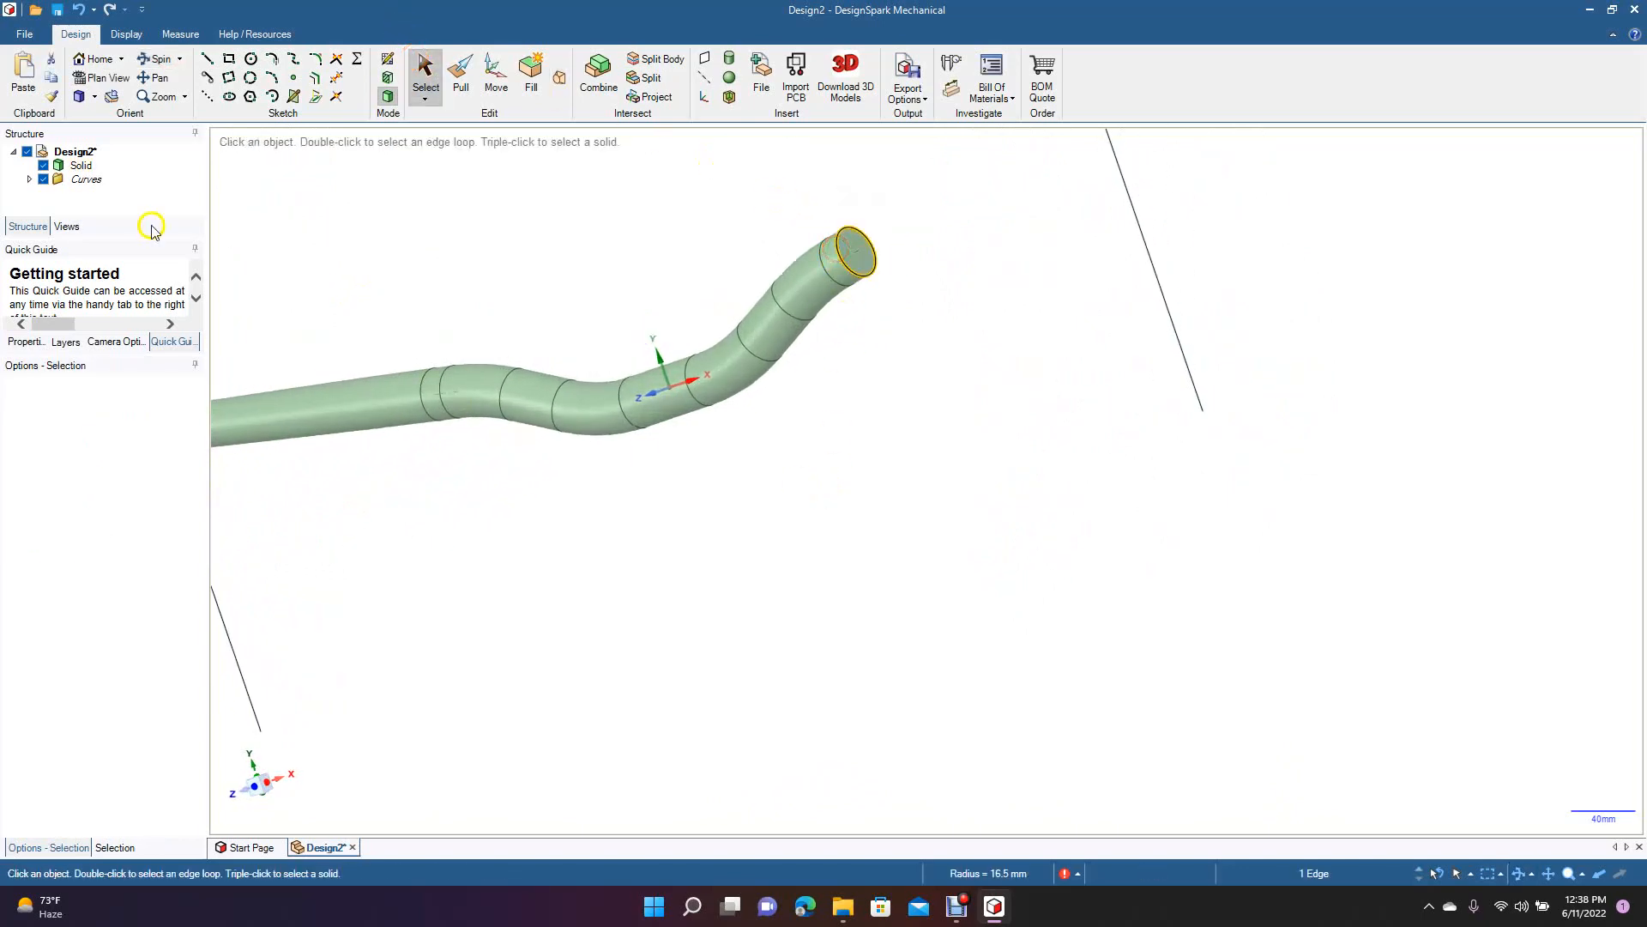
left_click(95, 96)
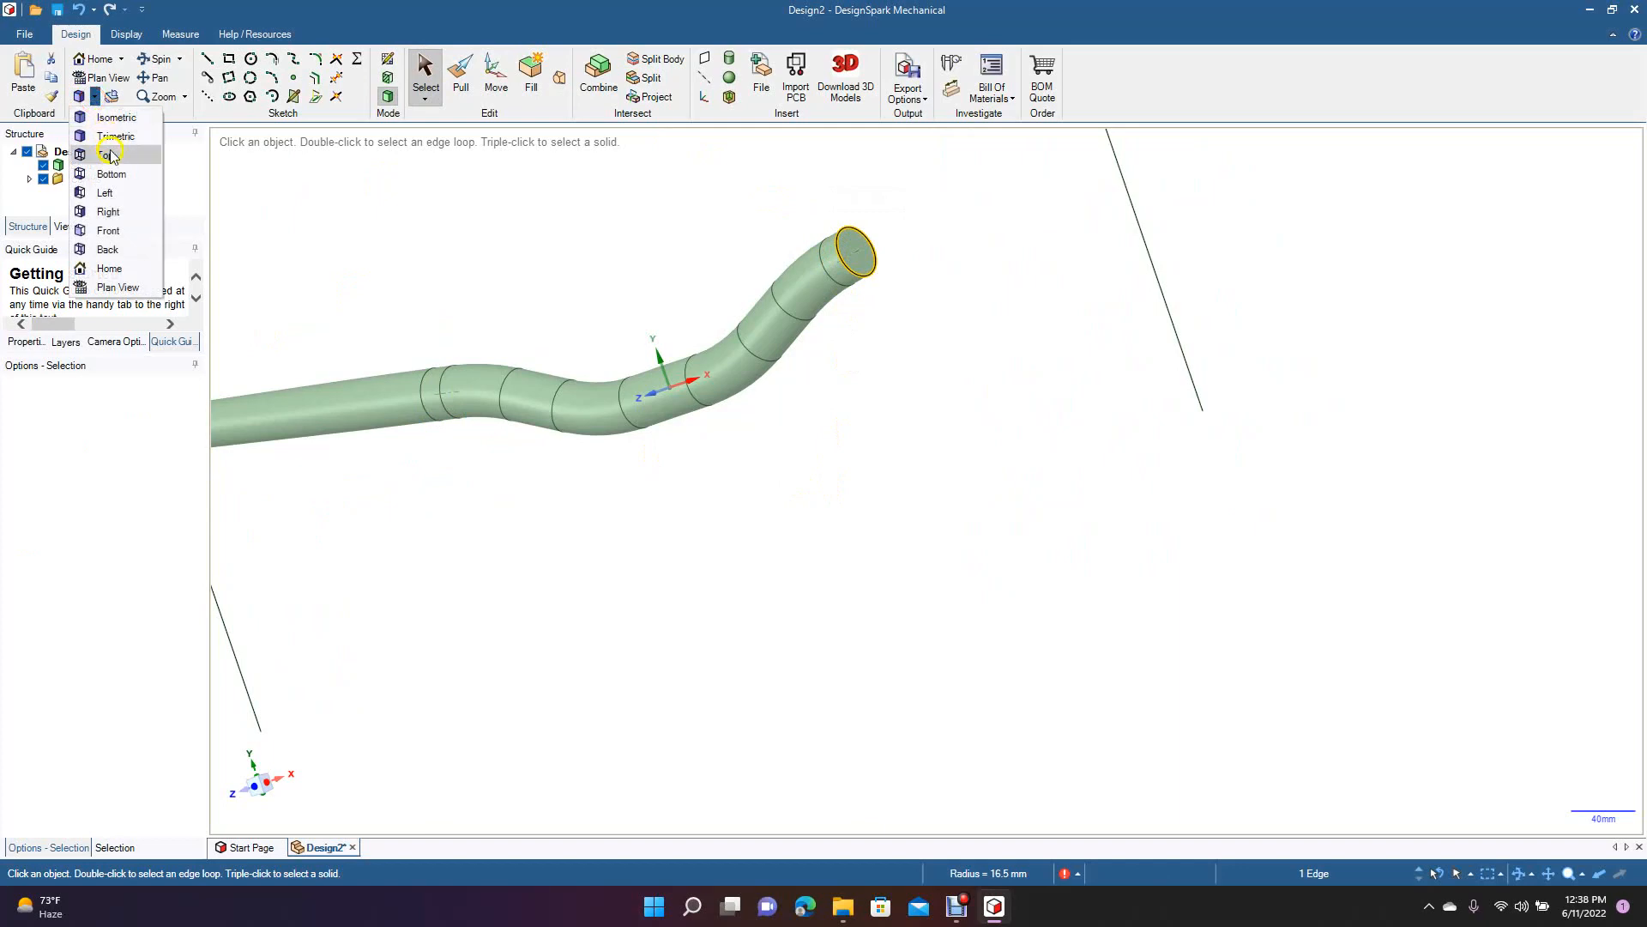
left_click(107, 155)
left_click(875, 239)
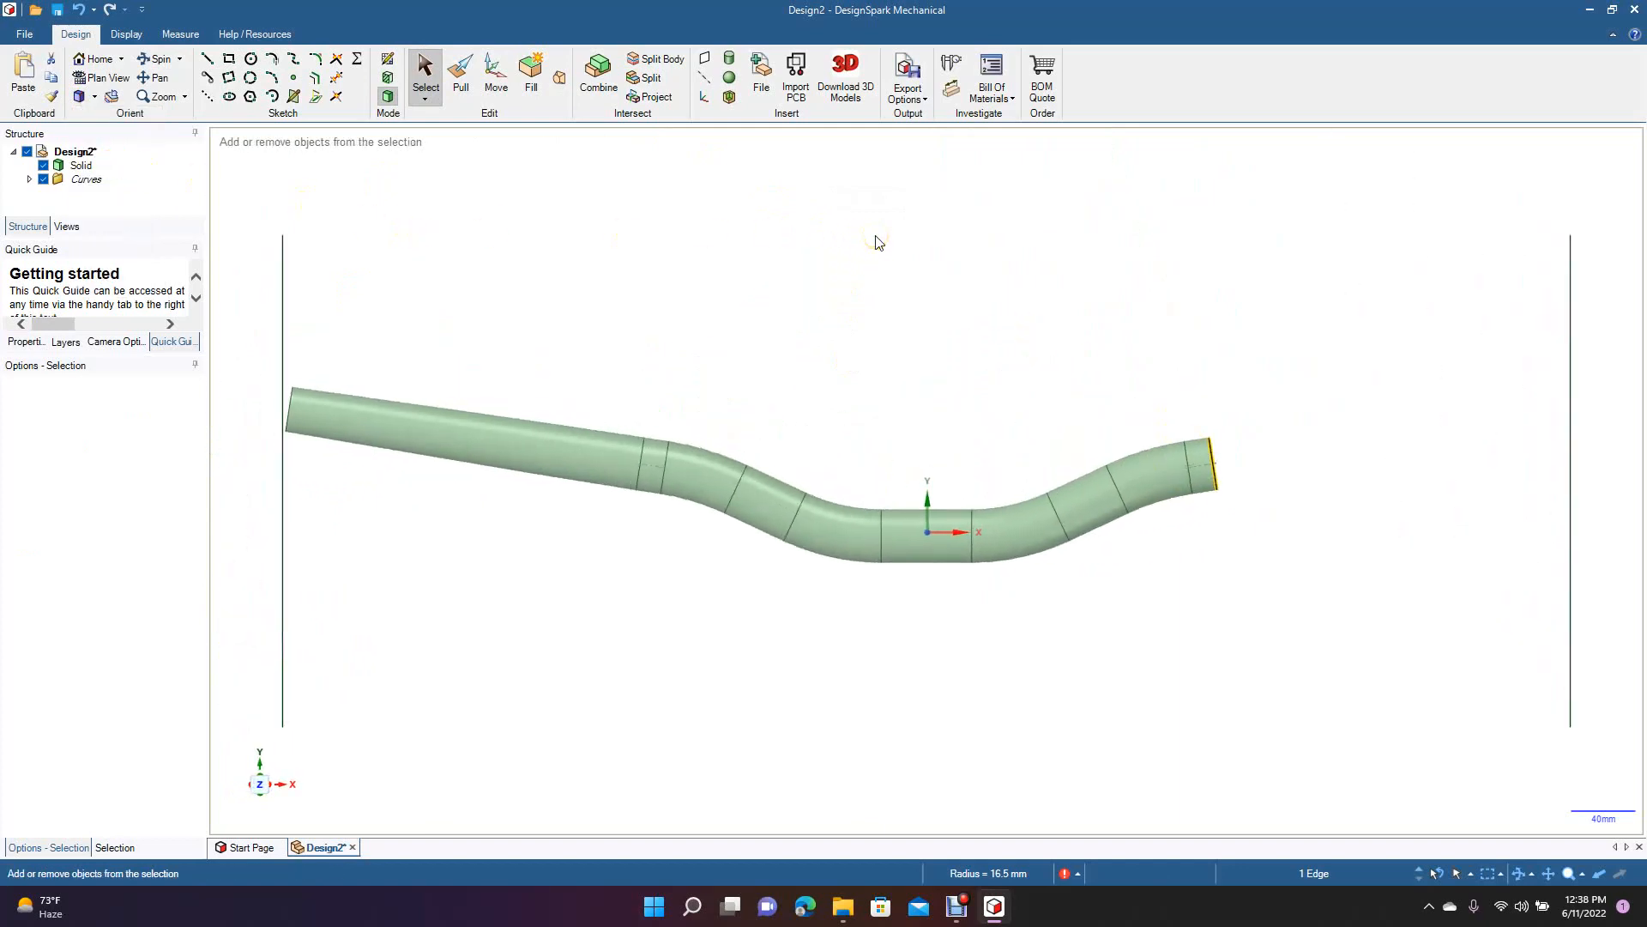
- Move the copied right-end circle outward along the bar end's axis to 220 mm from the end face
left_click(495, 87)
left_click(1150, 477)
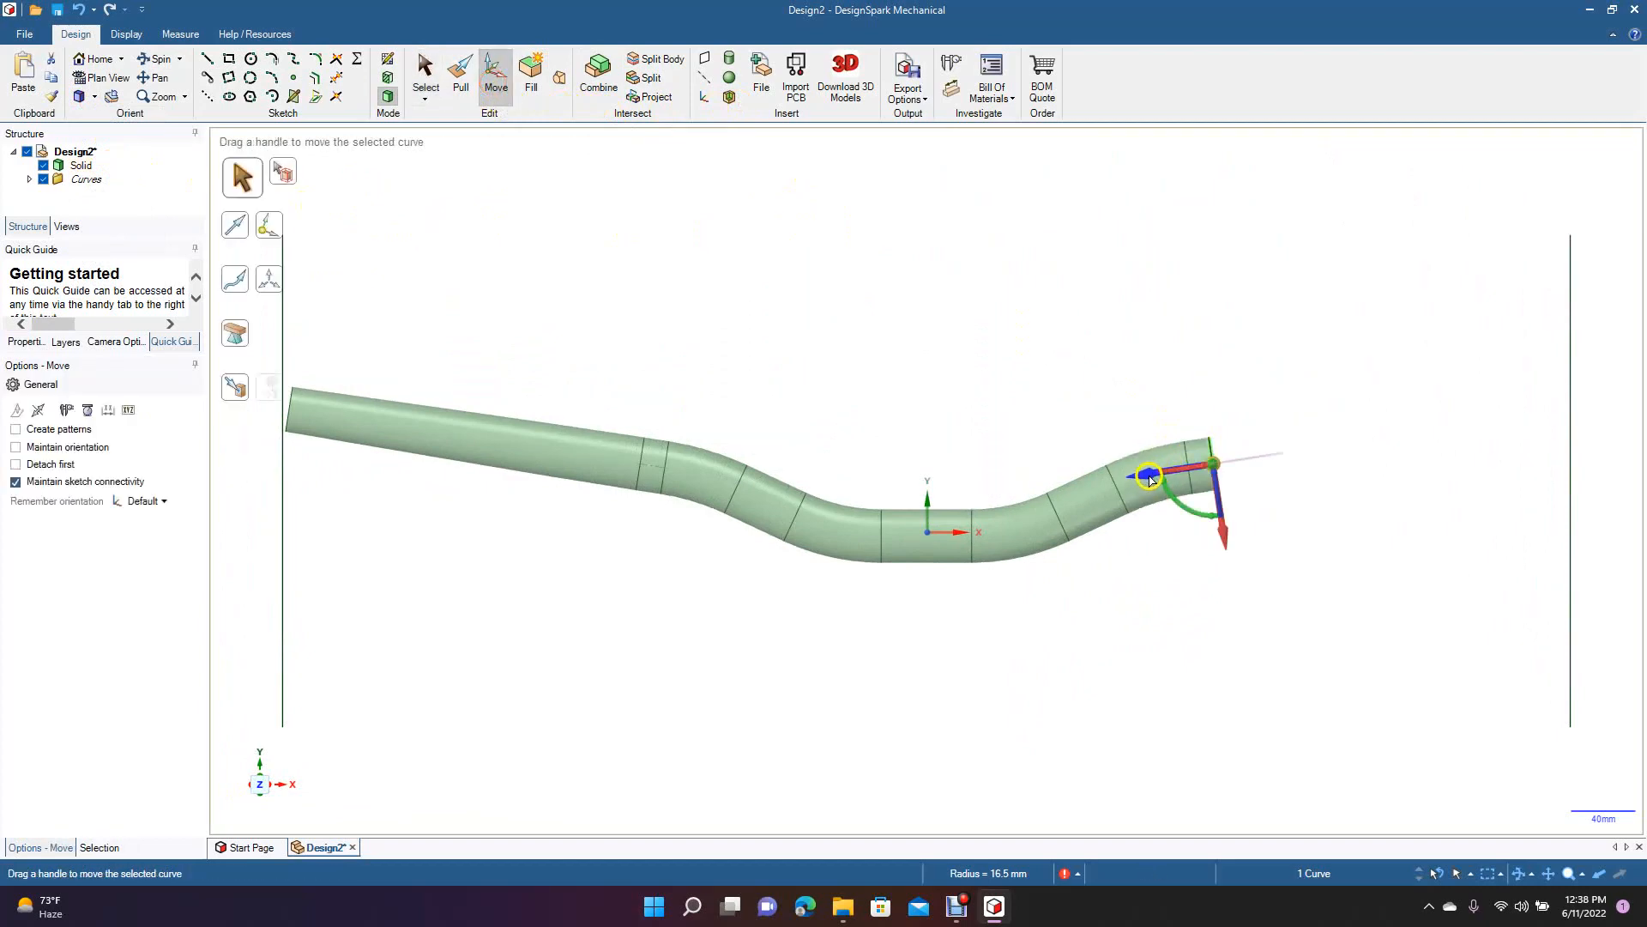
left_click_drag(1150, 476, 1506, 444)
type("220")
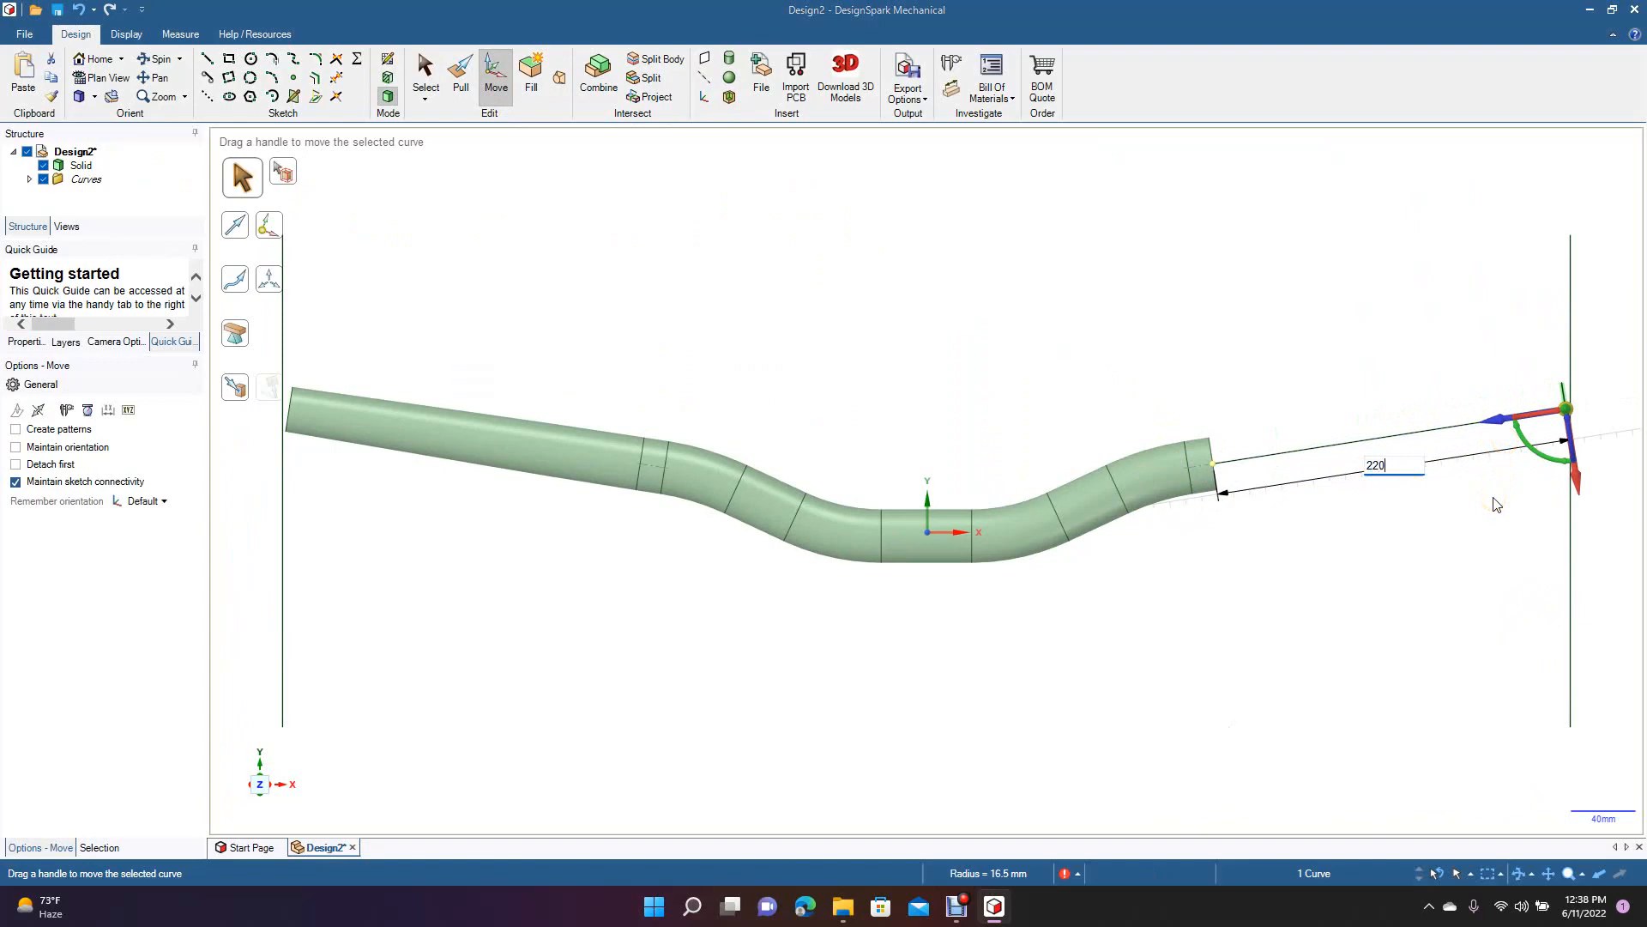
key("Return")
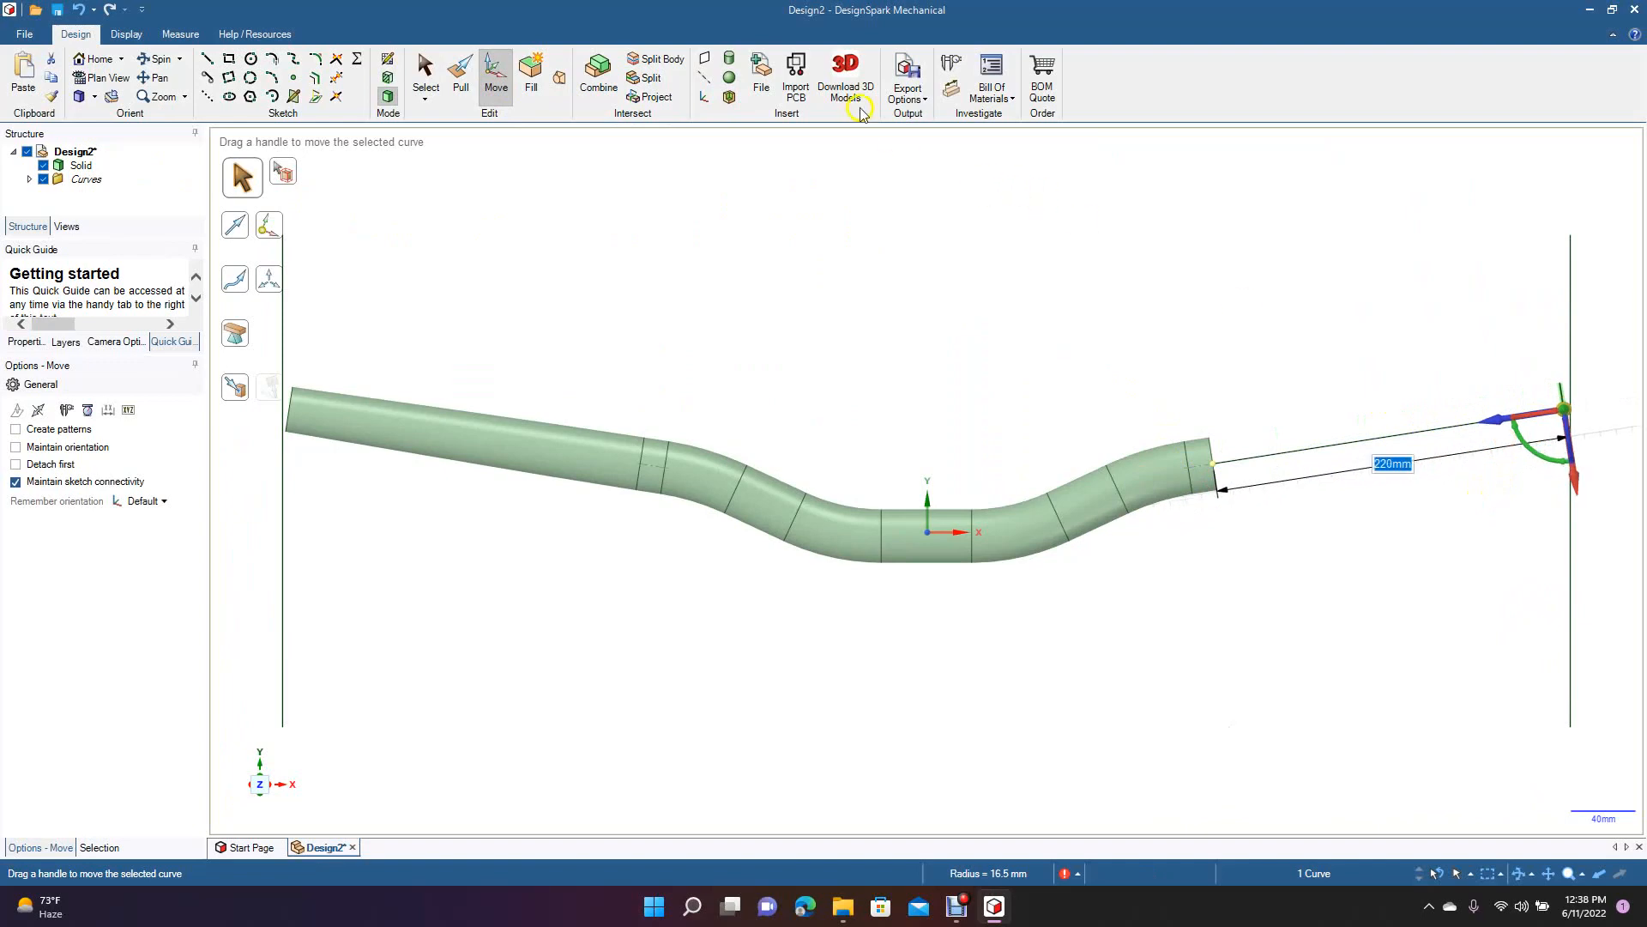
left_click(426, 73)
left_click(590, 224)
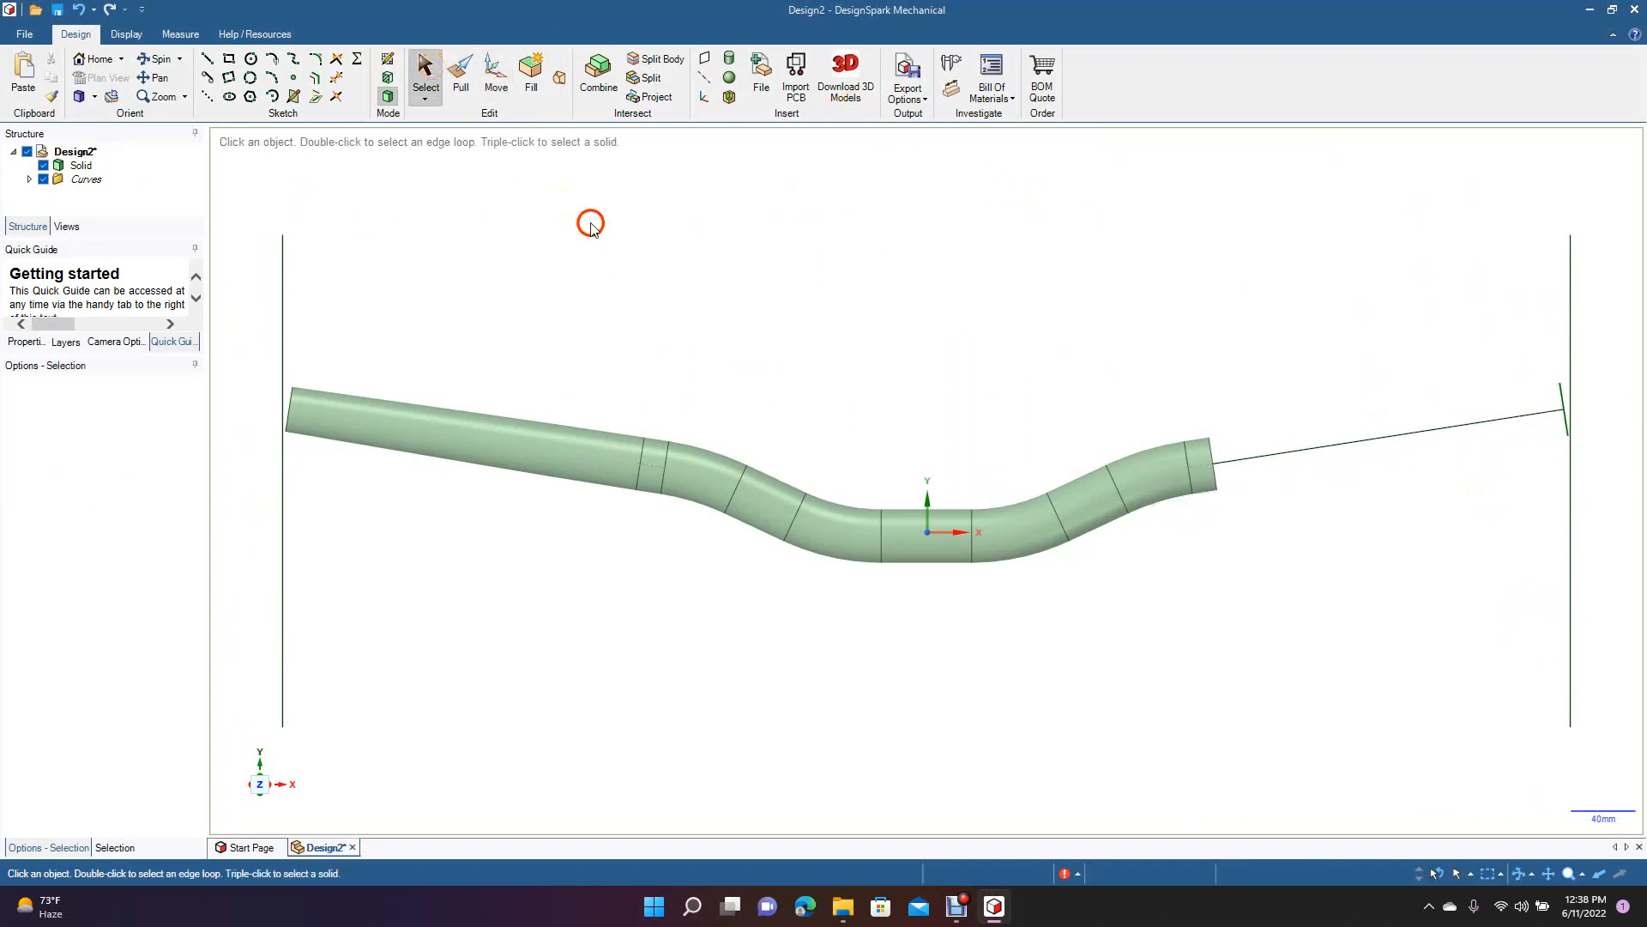
- Sketch a 28 mm circle concentric with the 33 mm circle at the bar's right outer end, on that circle's plane
left_click(157, 59)
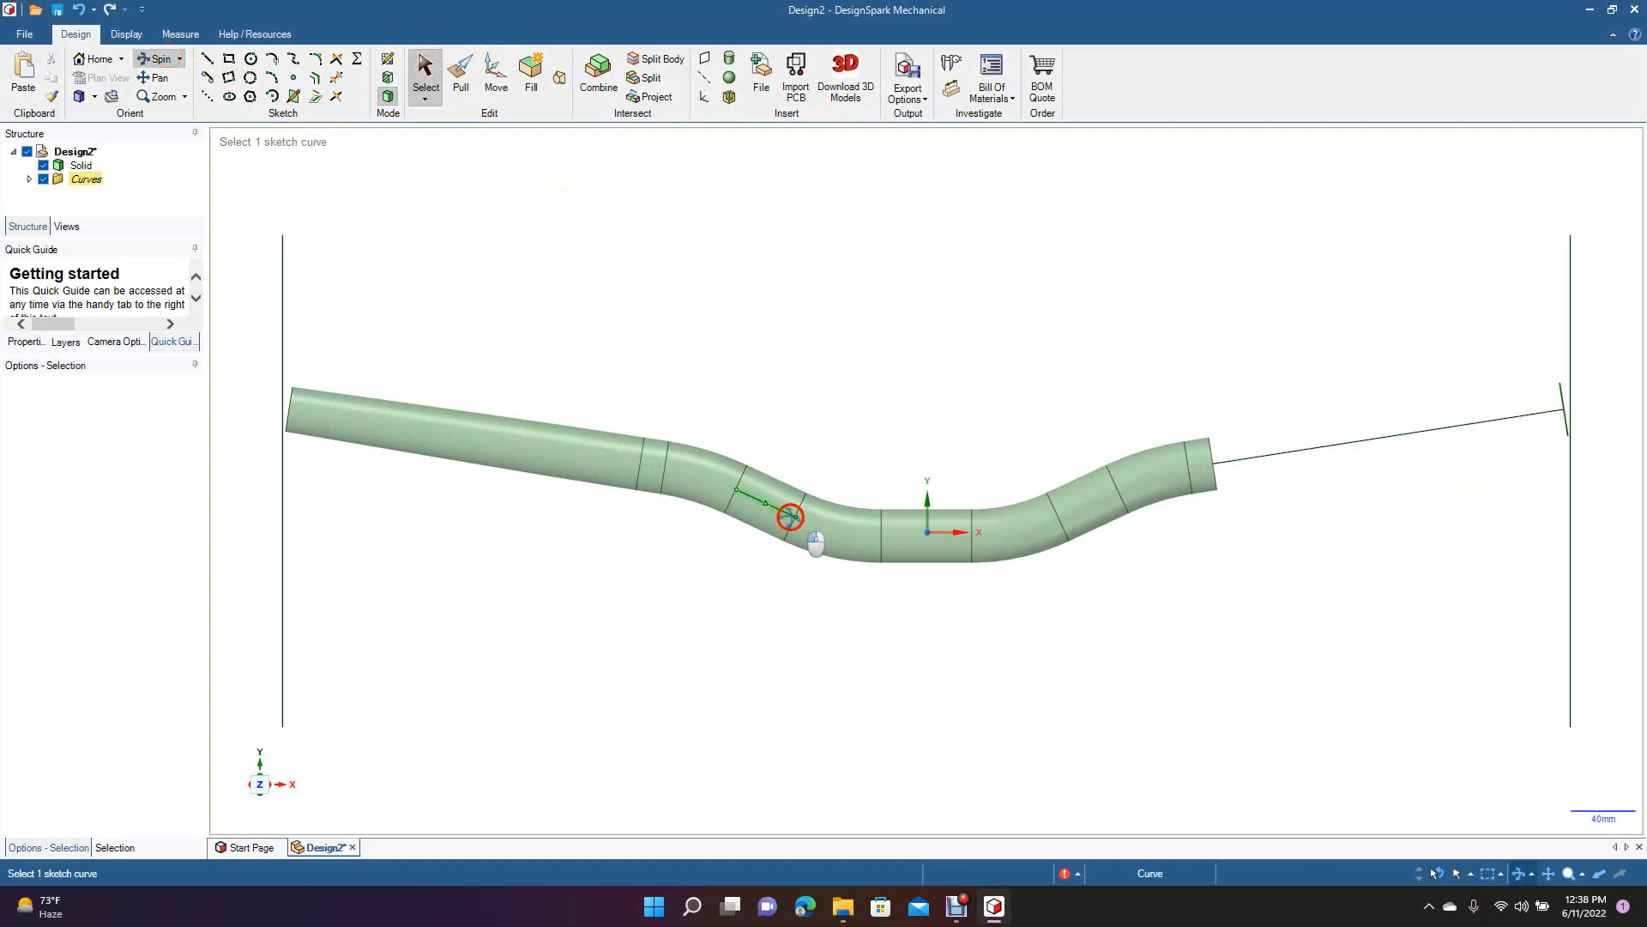
left_click_drag(790, 516, 546, 518)
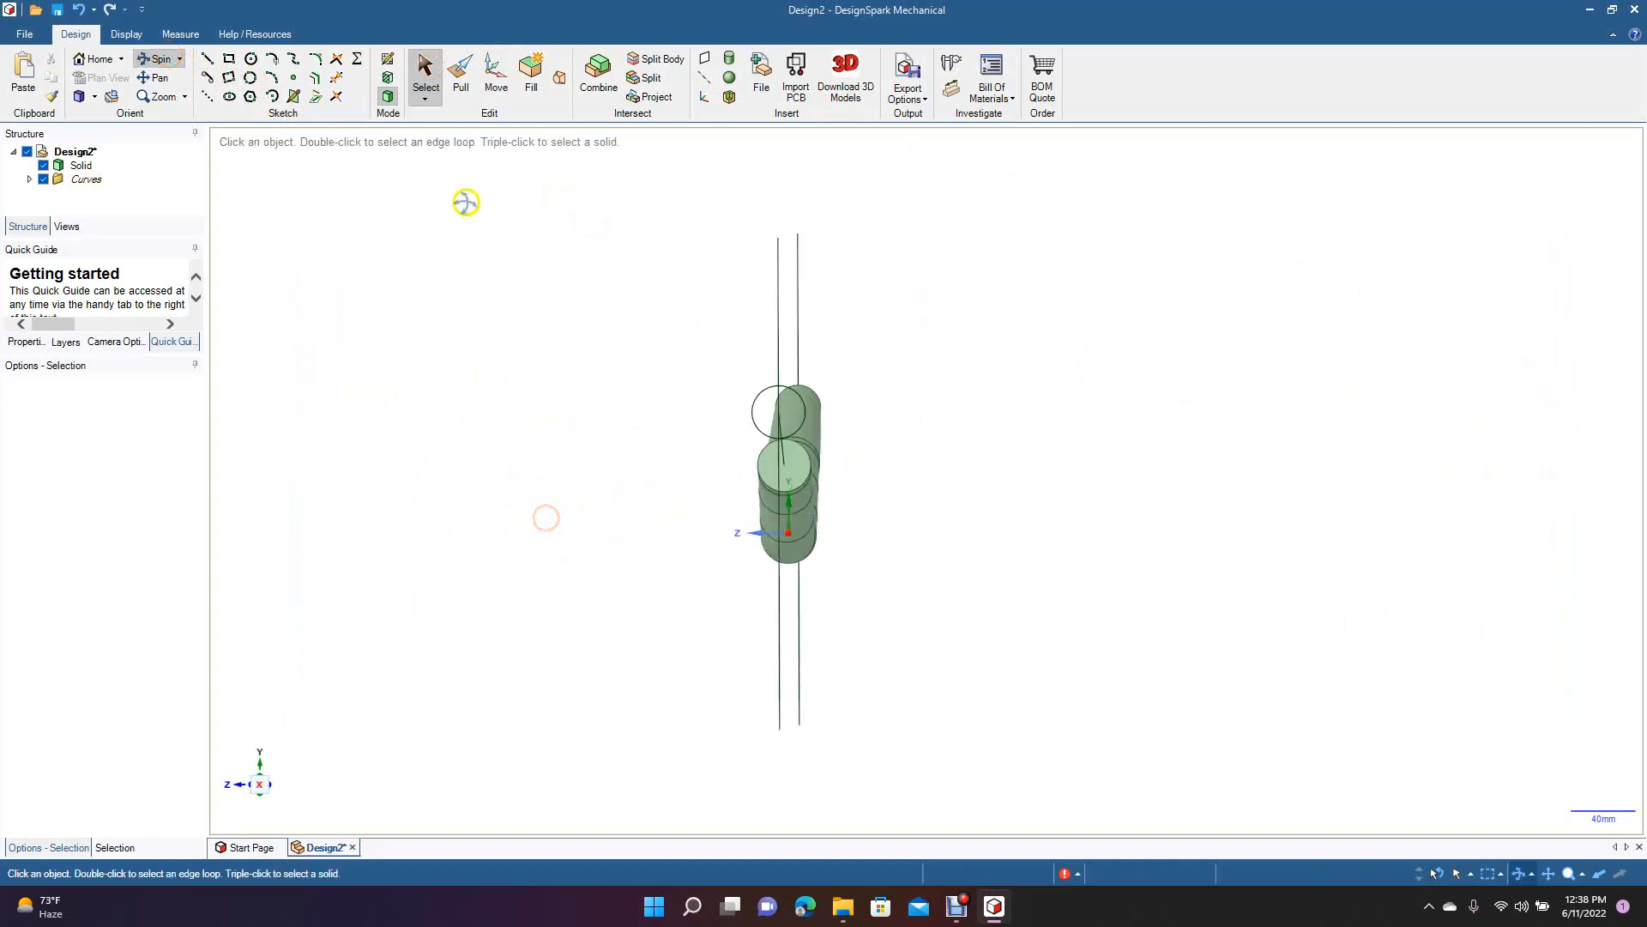
left_click(426, 74)
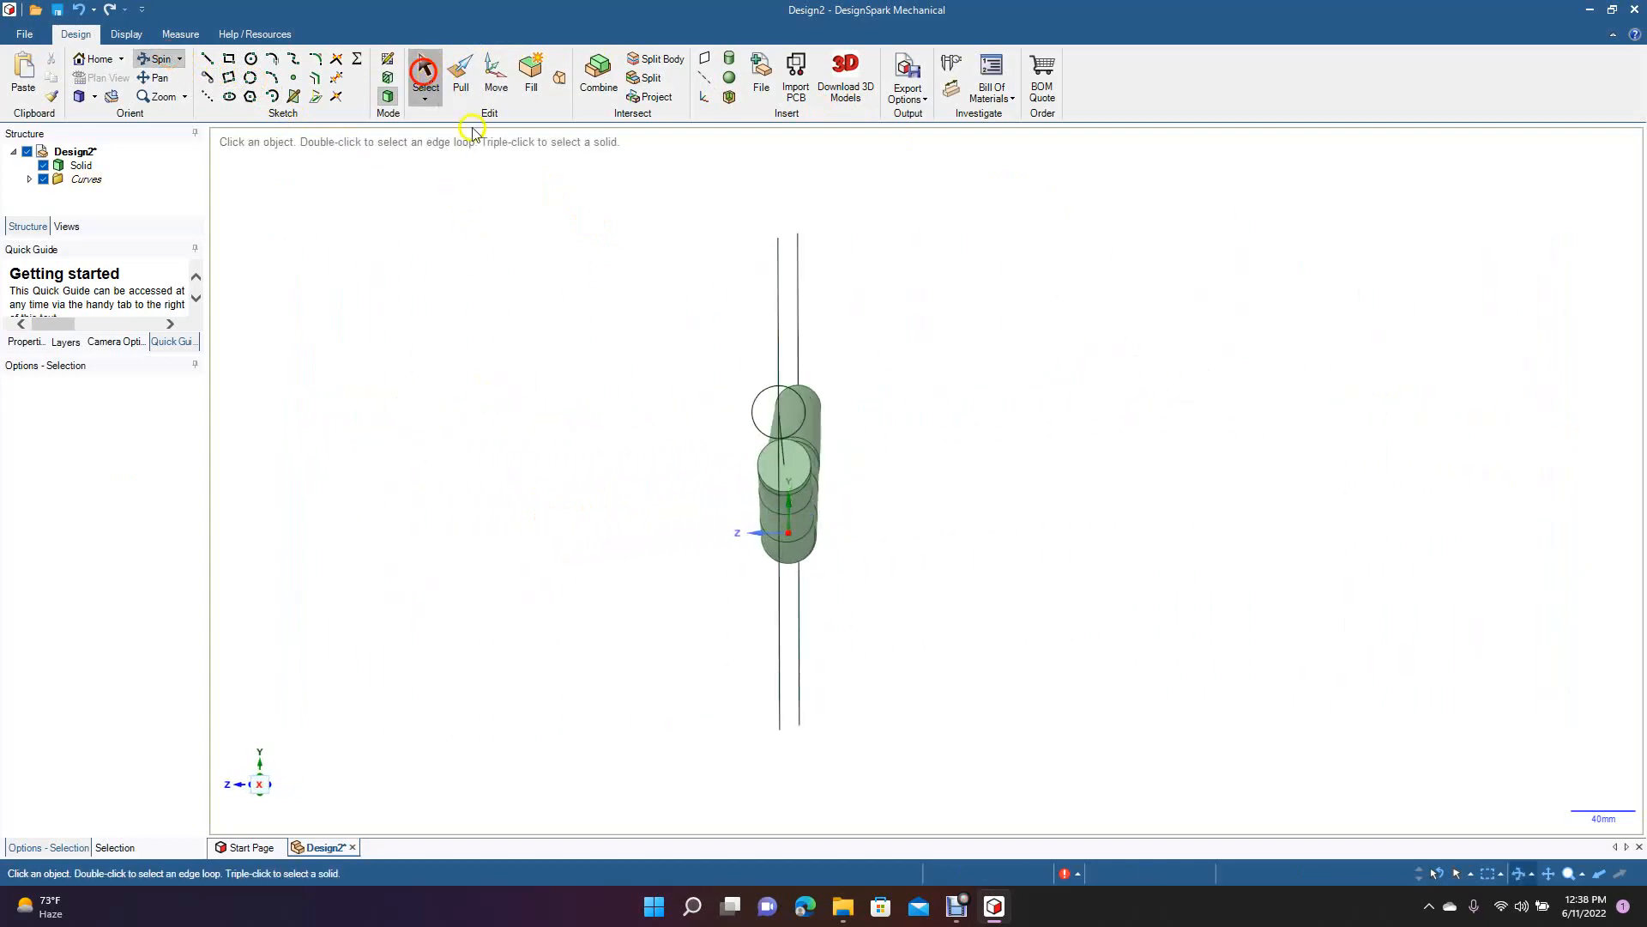
left_click(754, 399)
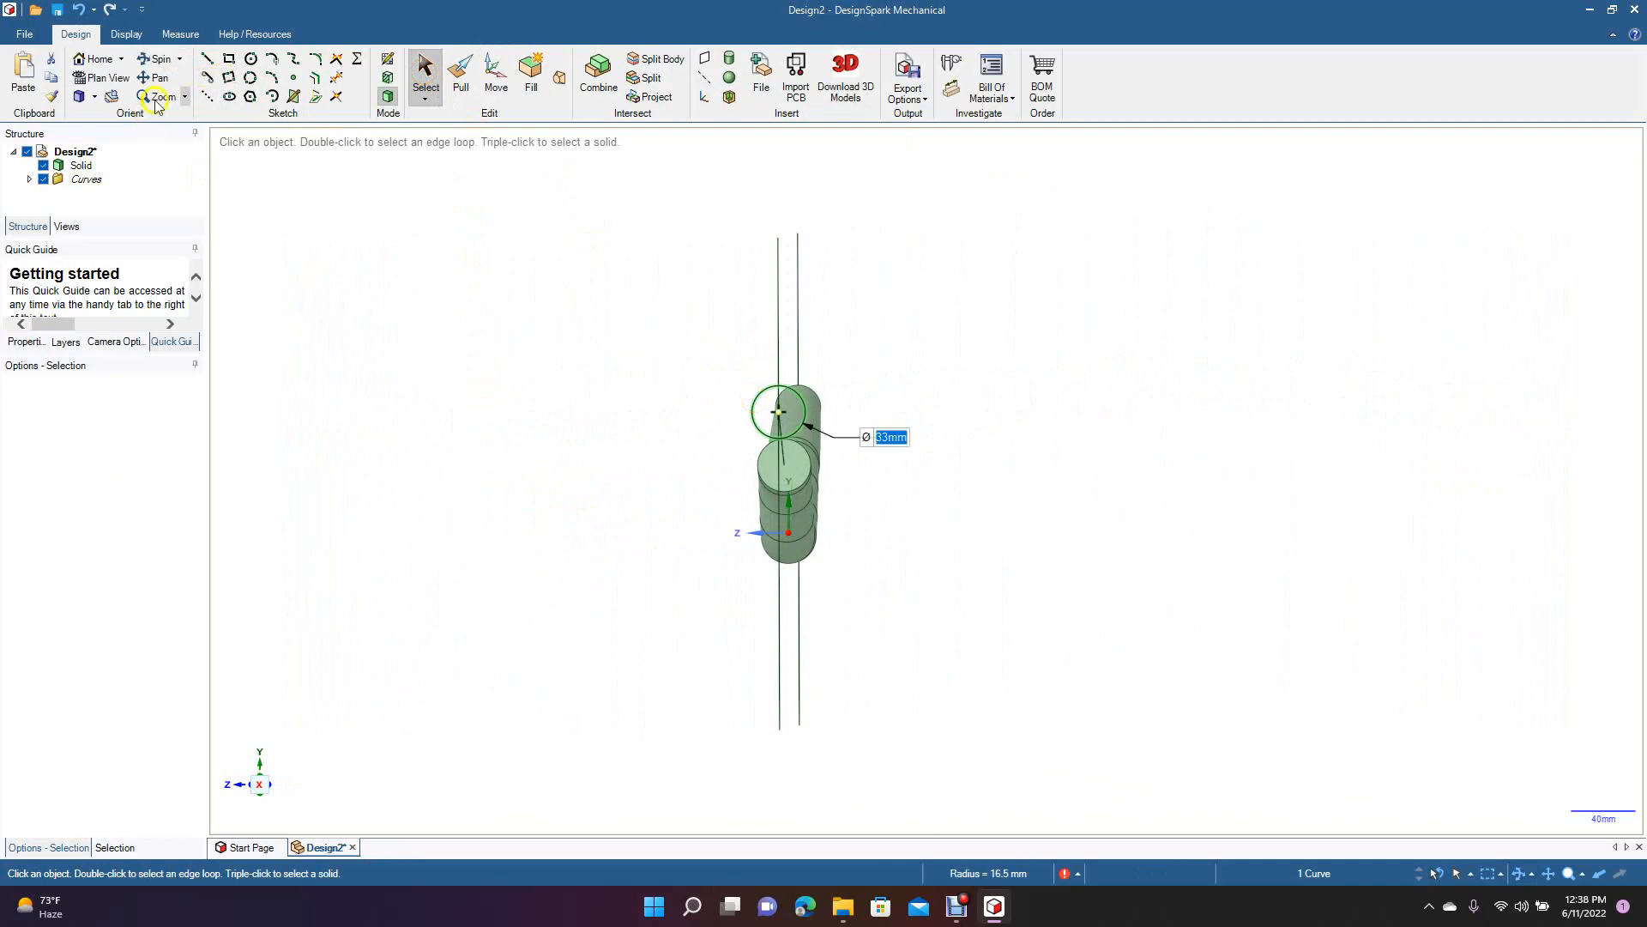
left_click(95, 96)
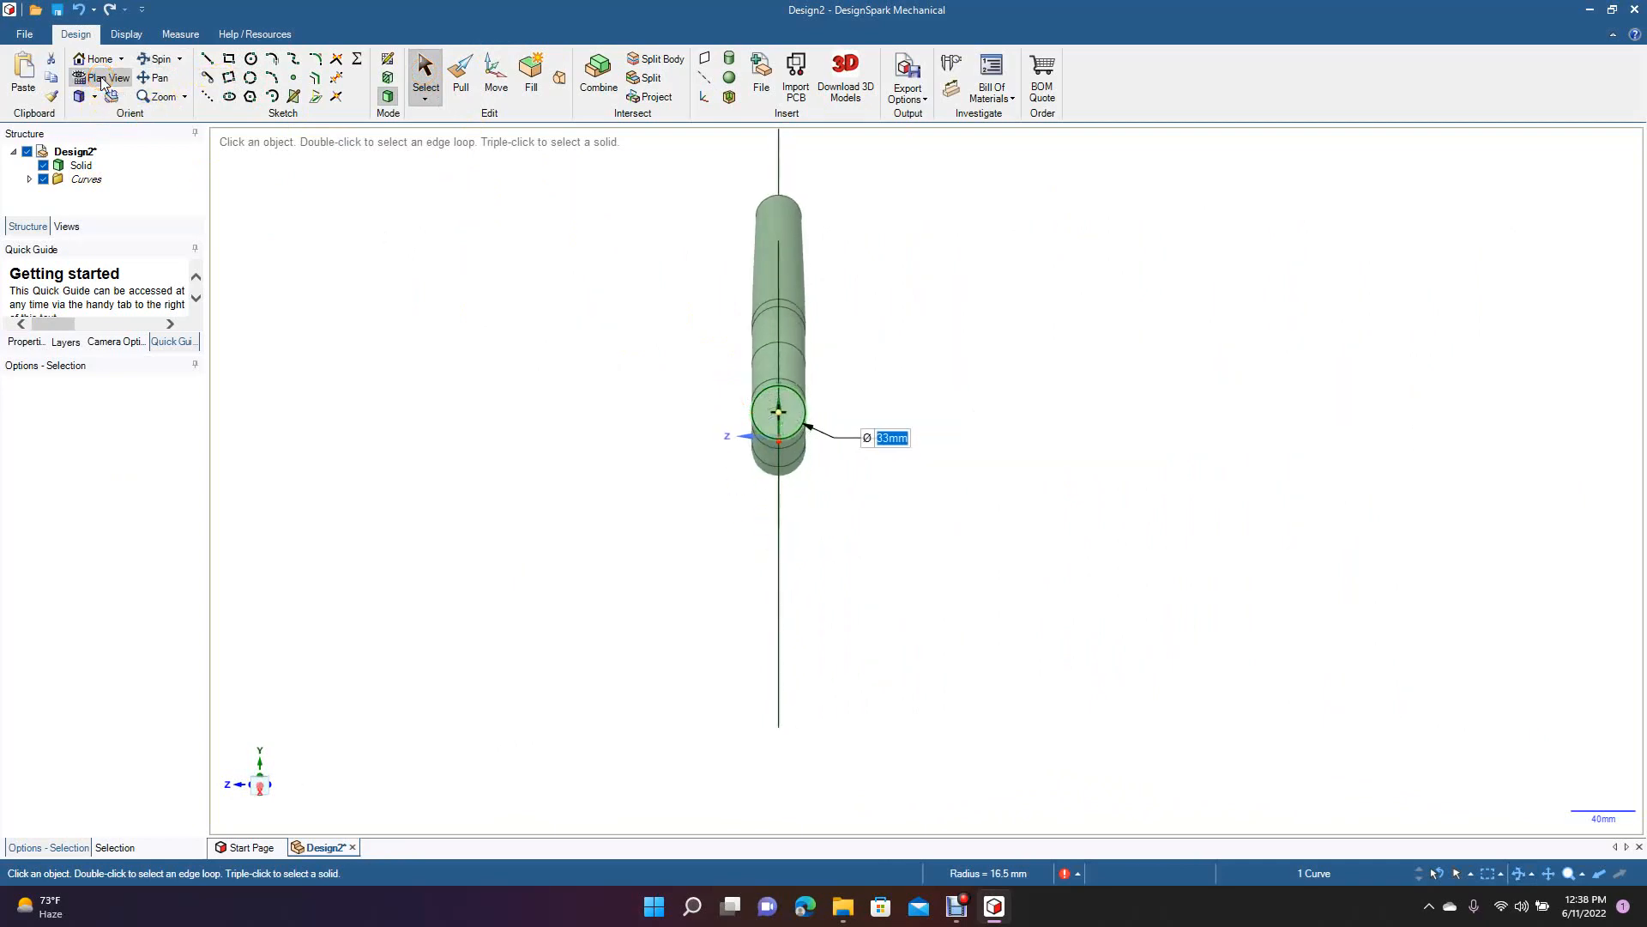
left_click(249, 61)
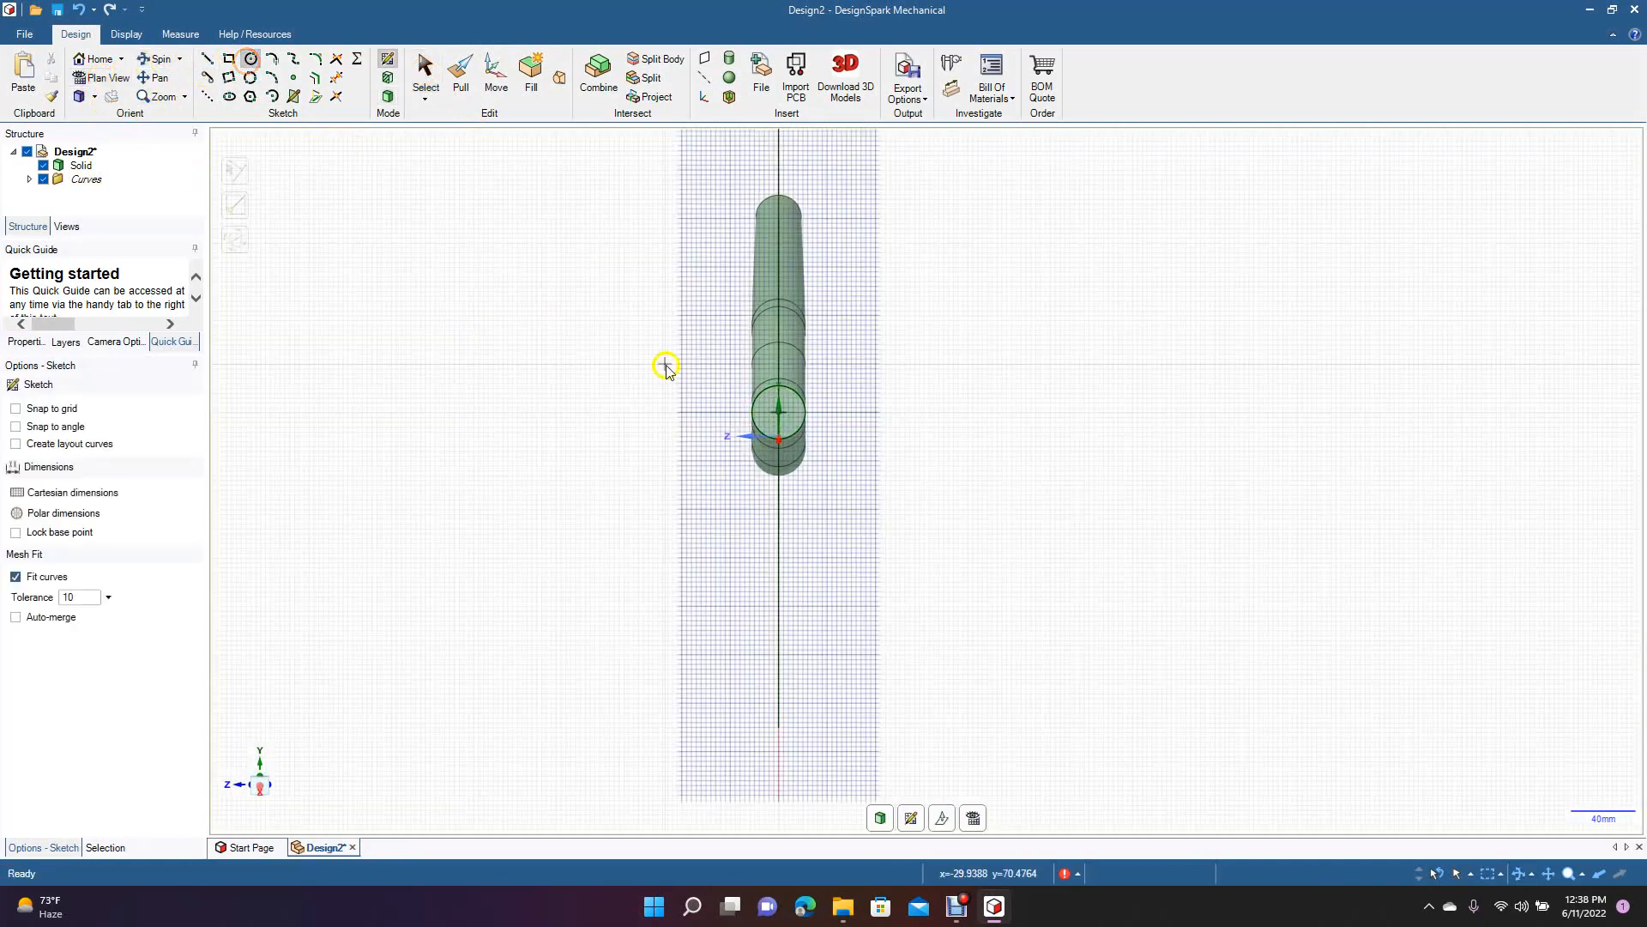
left_click(779, 413)
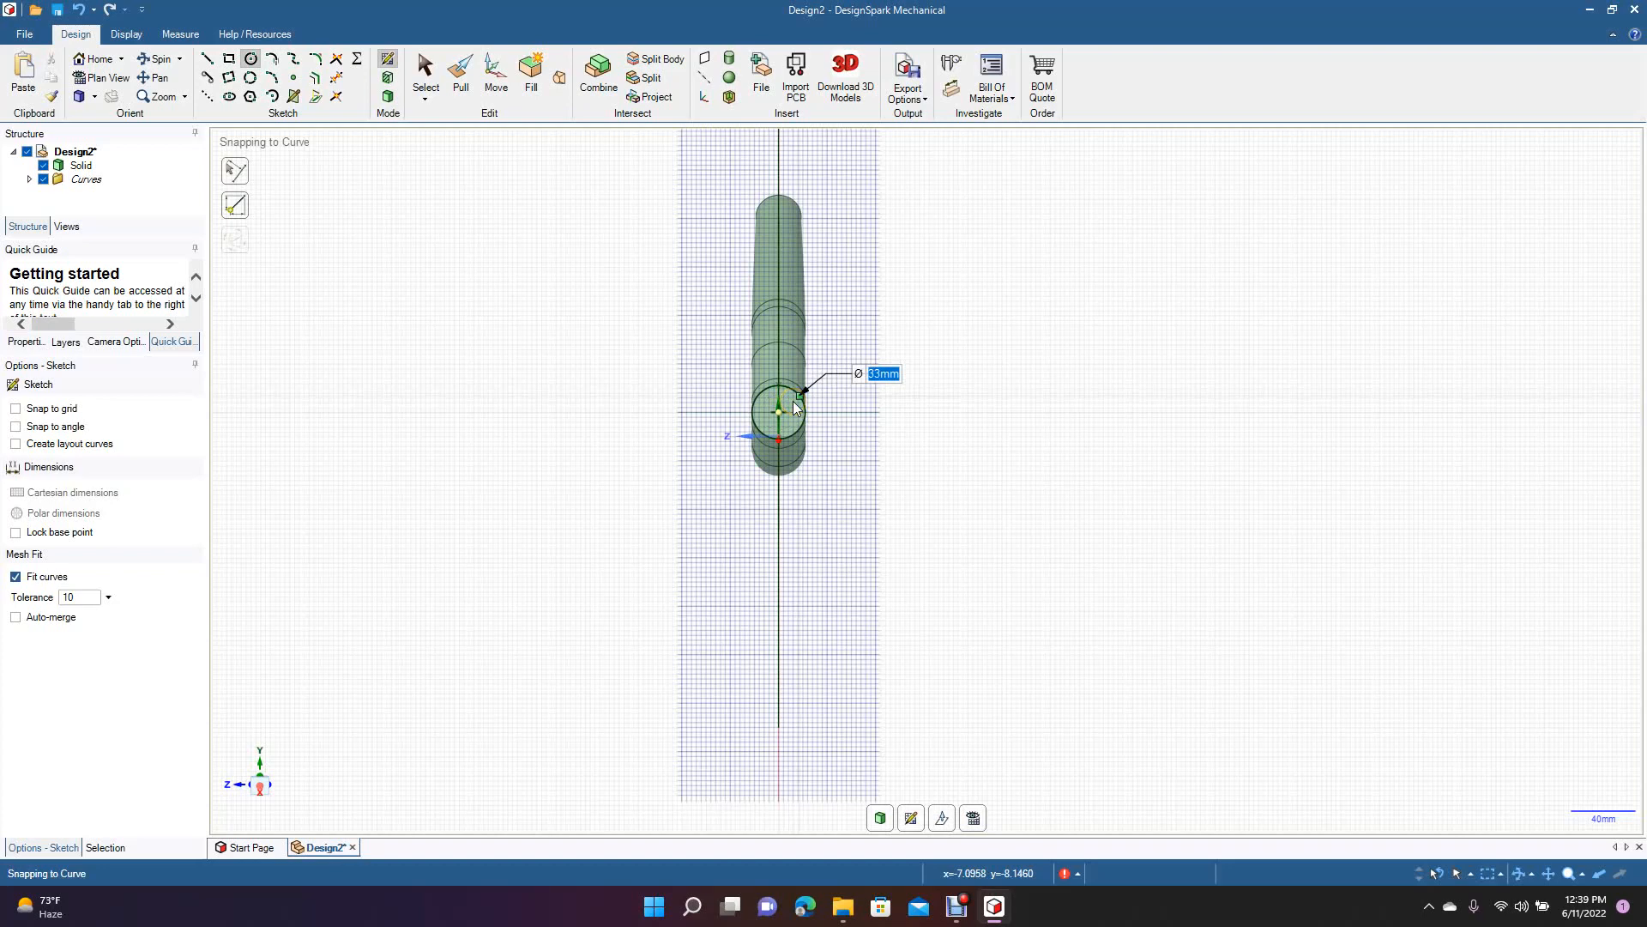
type("28")
key("Return")
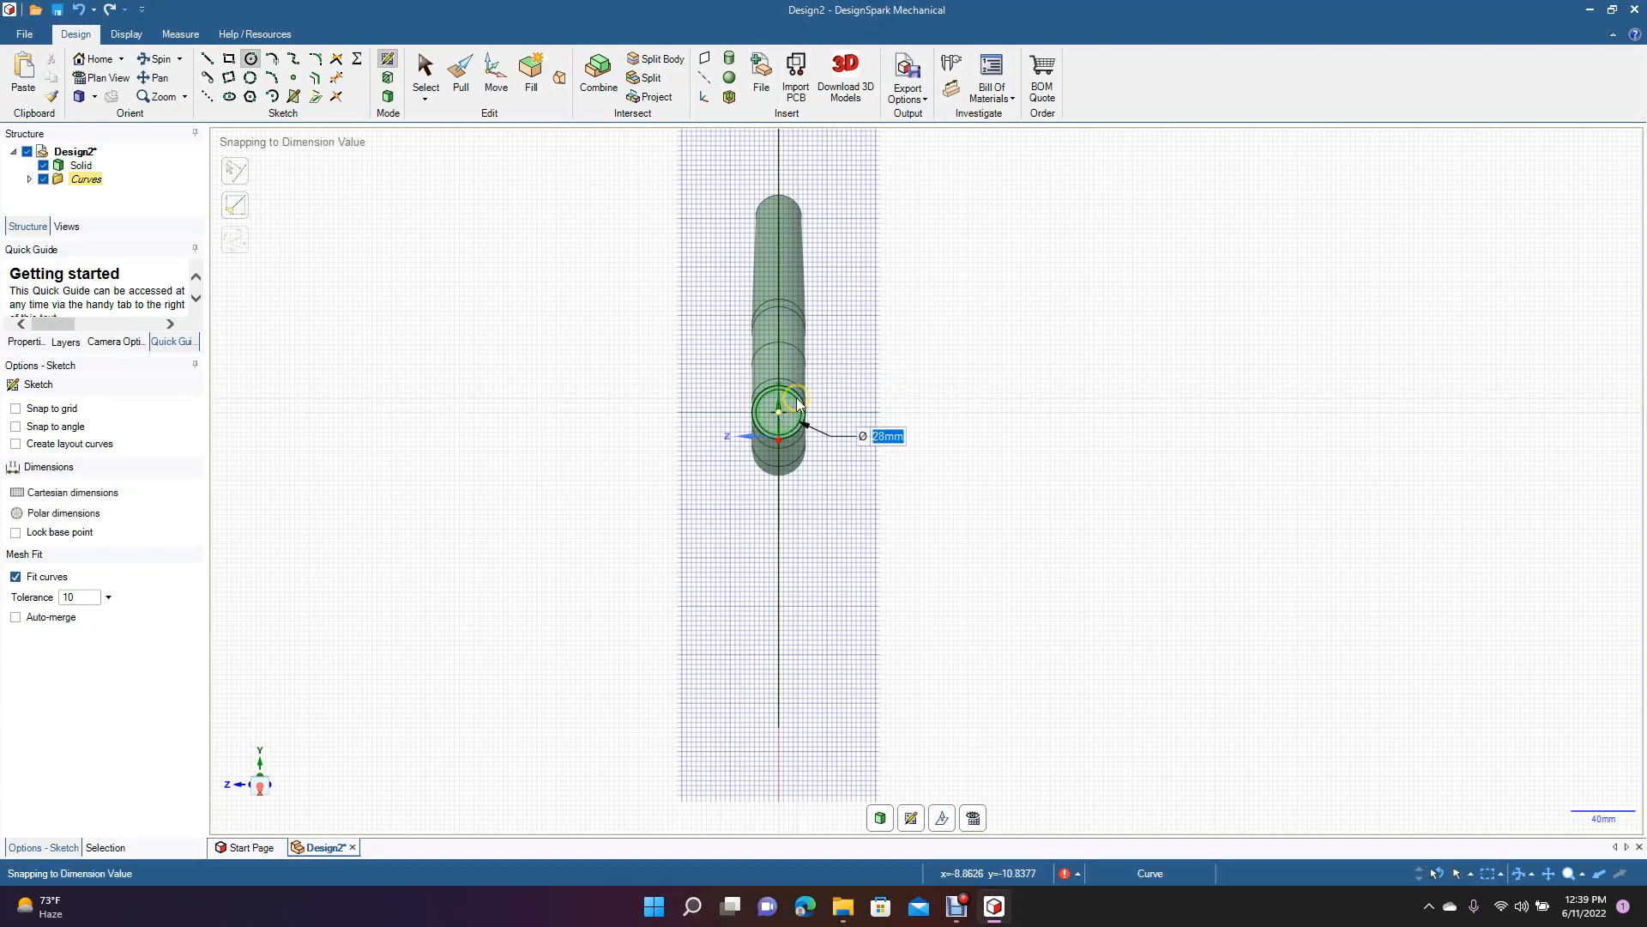
left_click(470, 286)
left_click(408, 262)
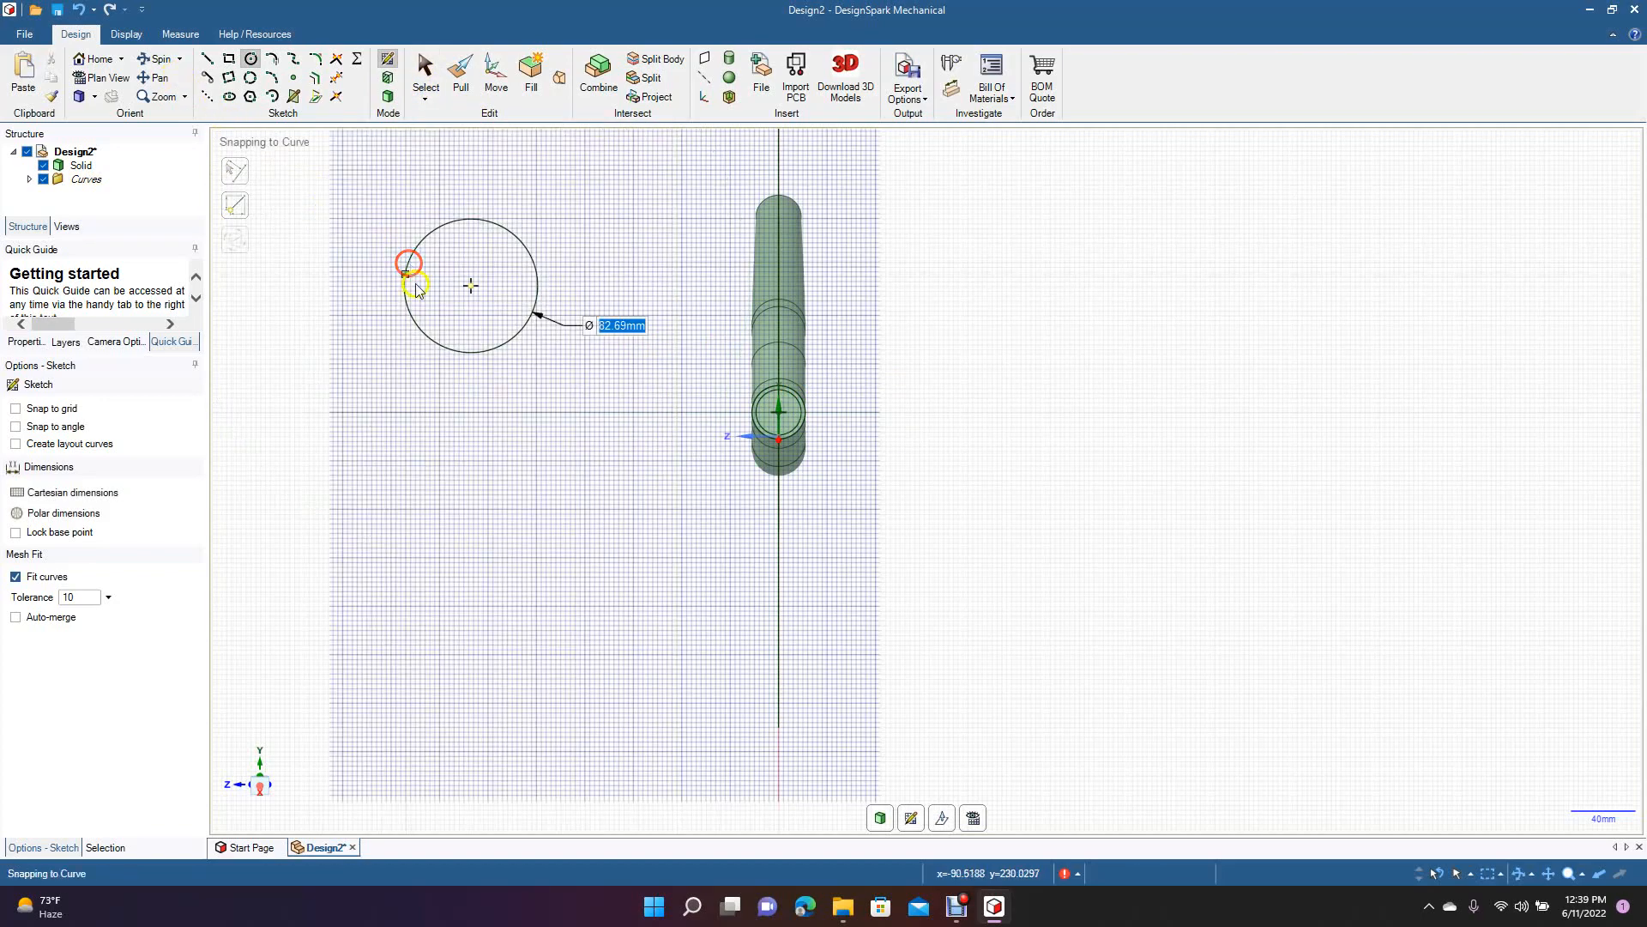
key("ctrl+z")
- Delete the outer 33 mm circle at the right end and turn the remaining 28 mm circle into a surface
left_click(155, 58)
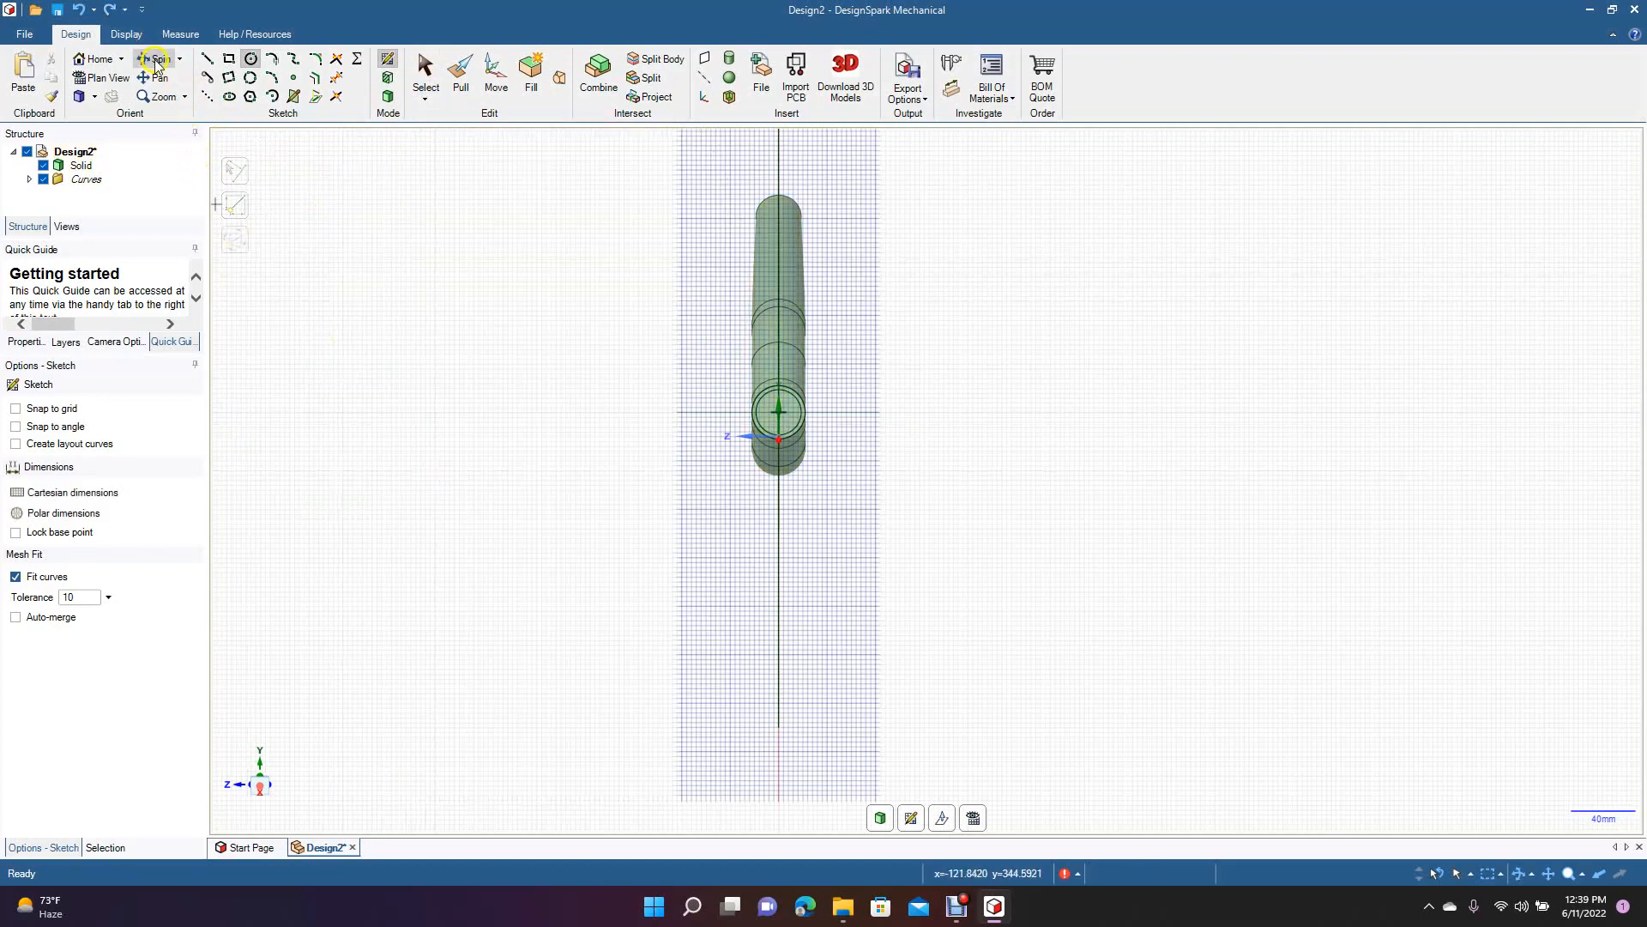
left_click_drag(430, 305, 384, 357)
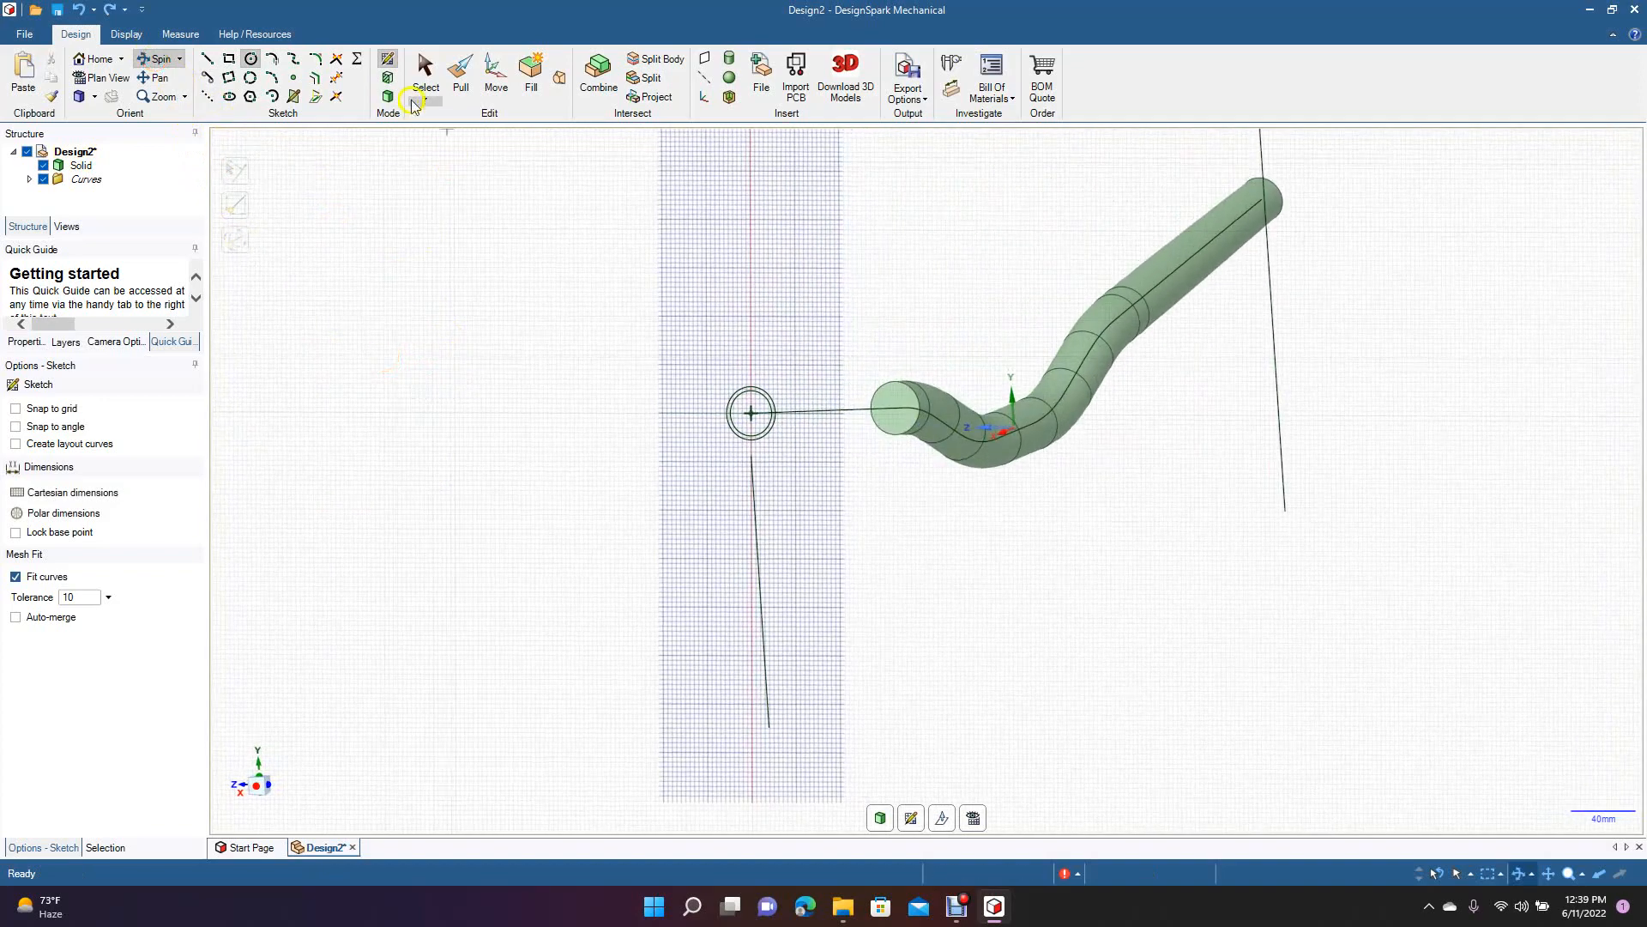
left_click(425, 76)
left_click(736, 389)
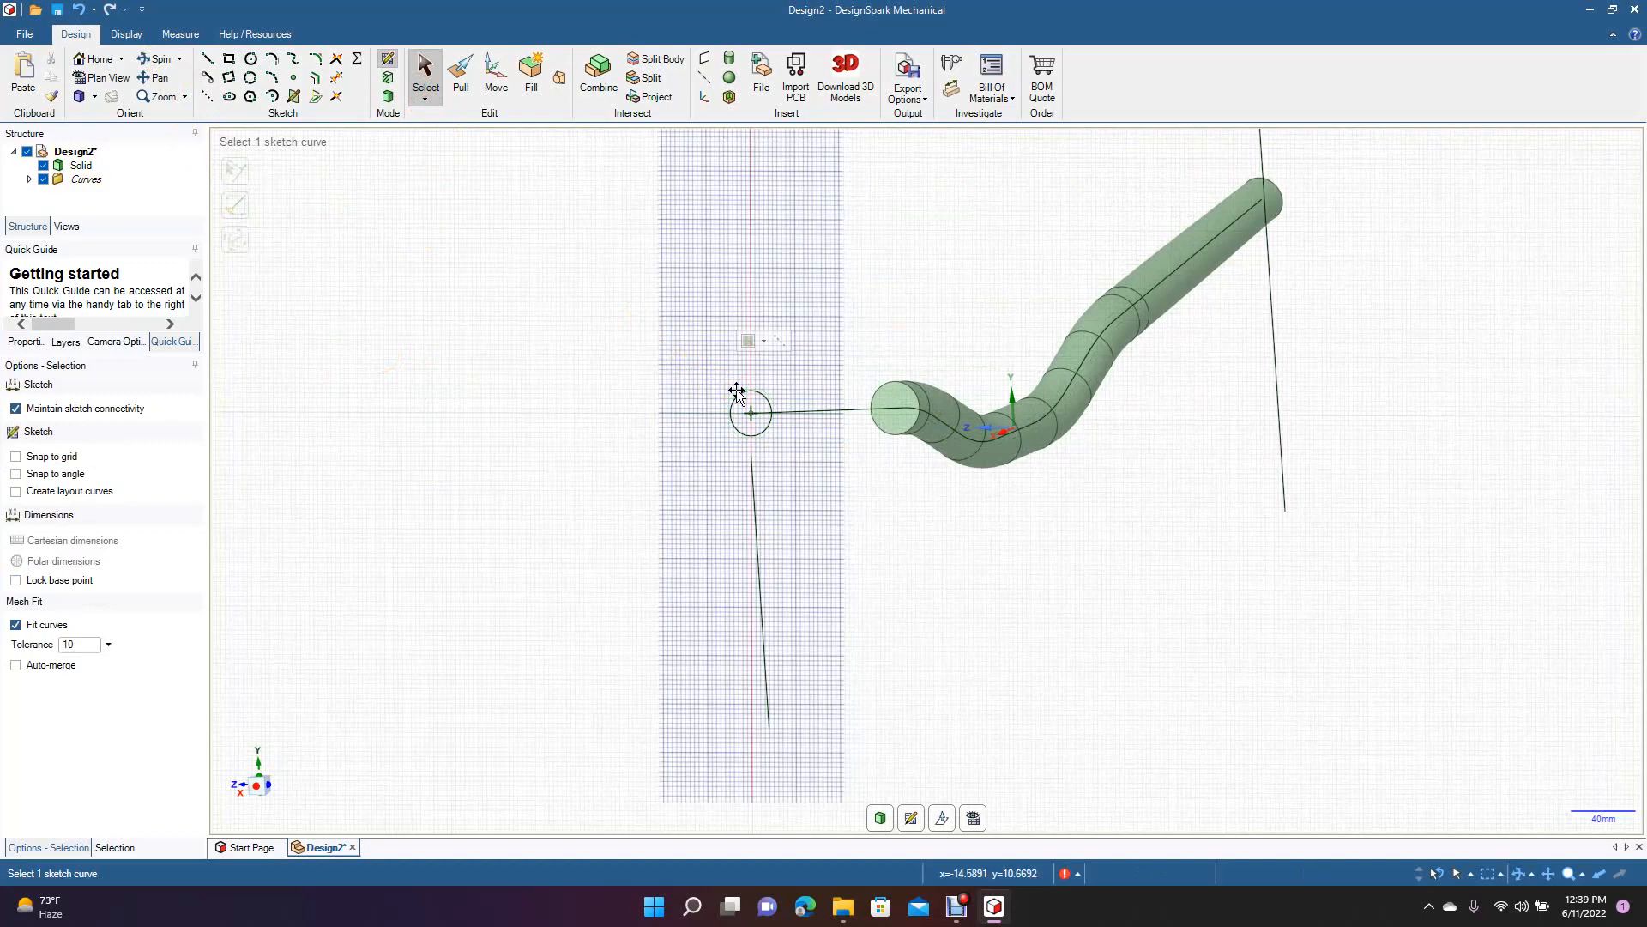
left_click(461, 82)
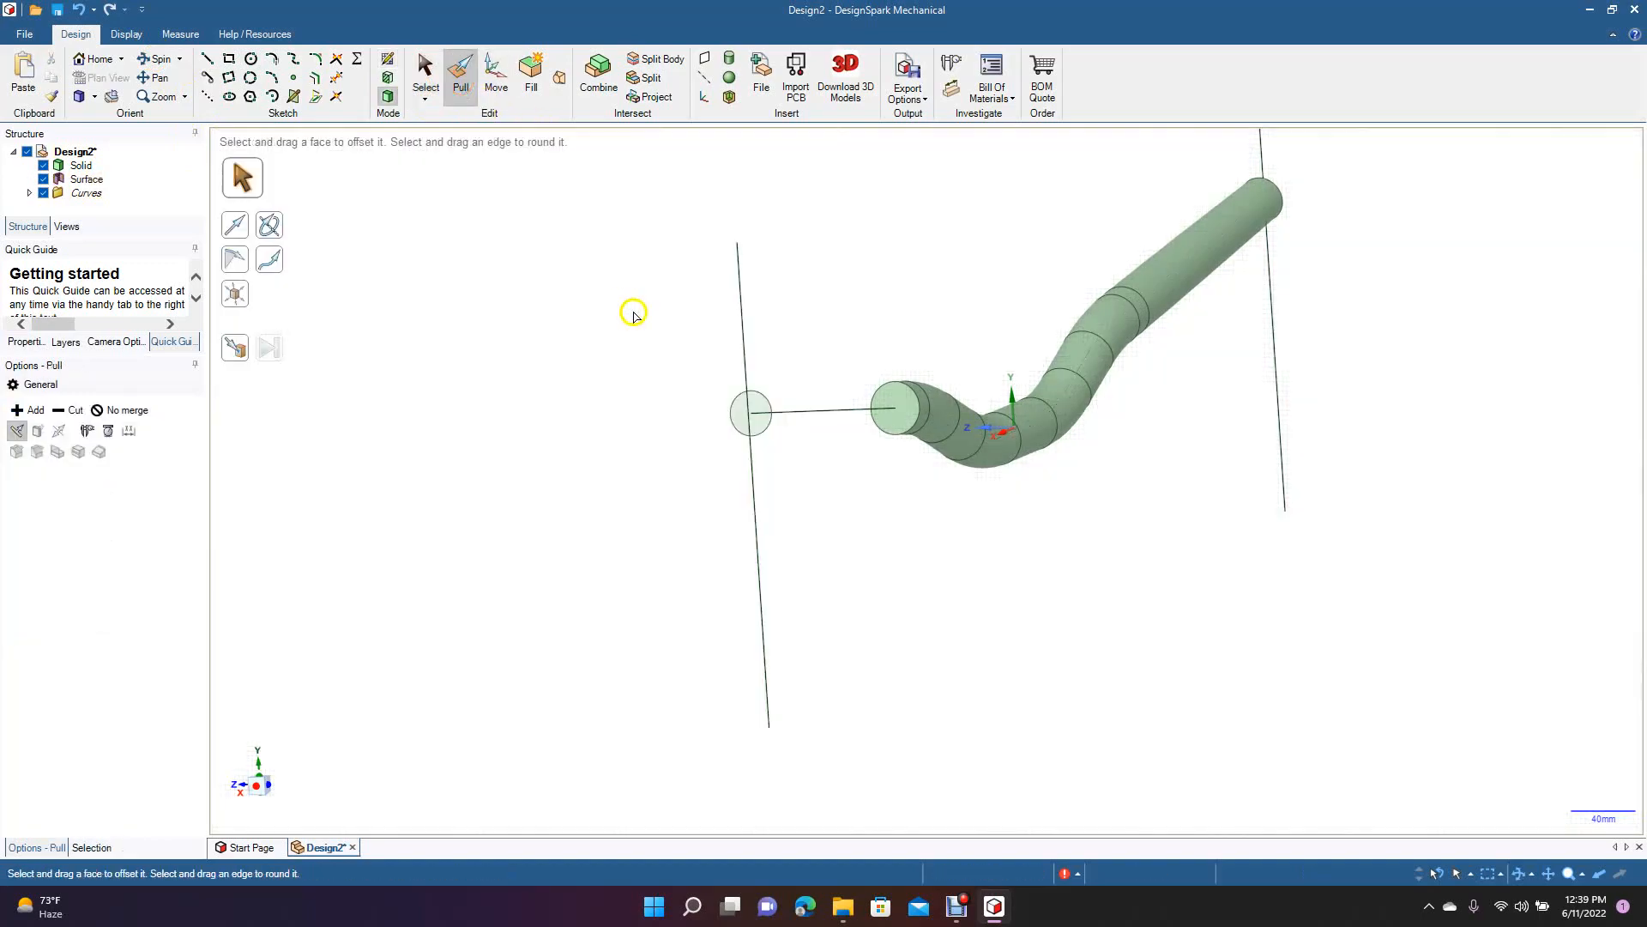
- Delete the two long vertical reference lines at the outer ends of the handlebar
left_click(745, 371)
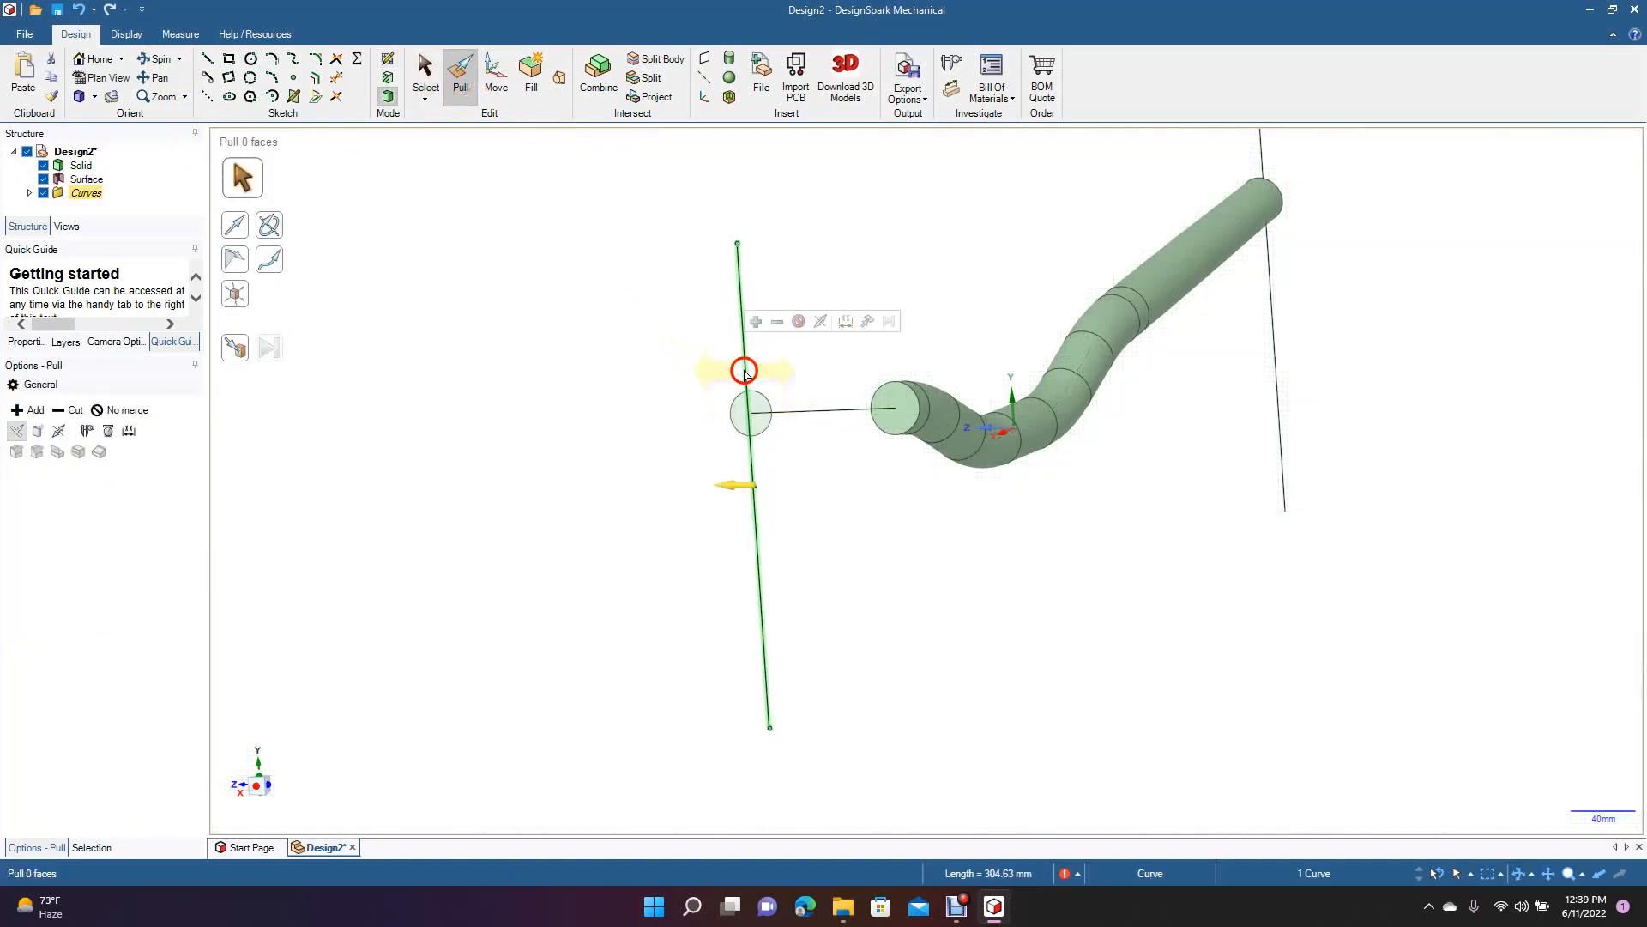
key("Delete")
left_click(1308, 270)
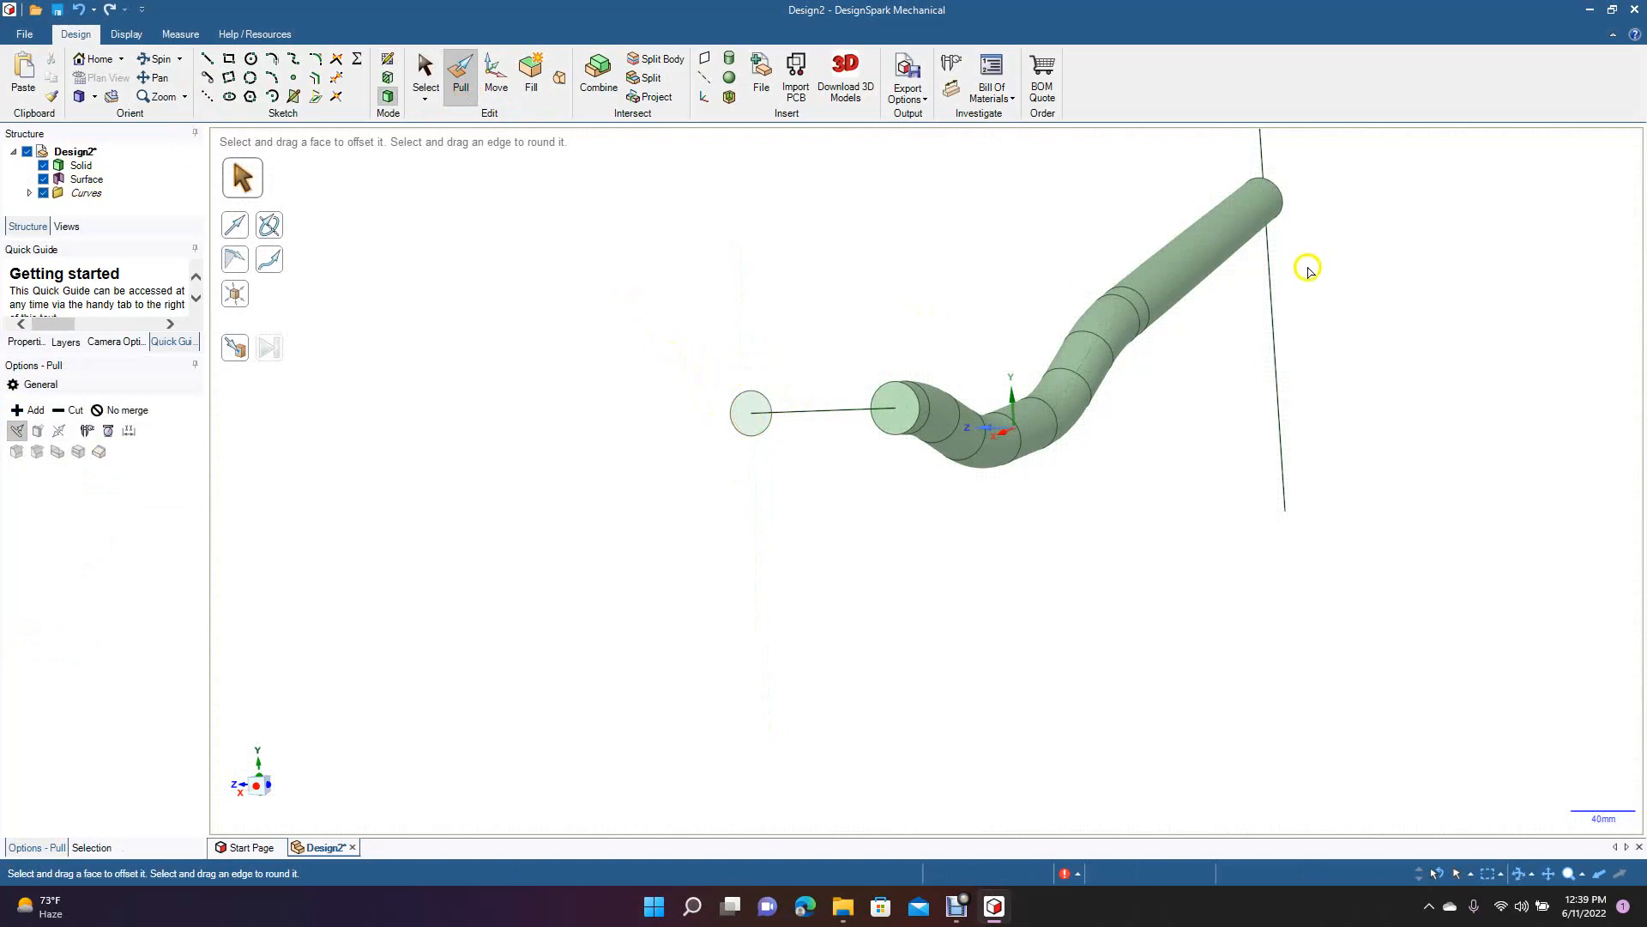
left_click(1280, 313)
key("Delete")
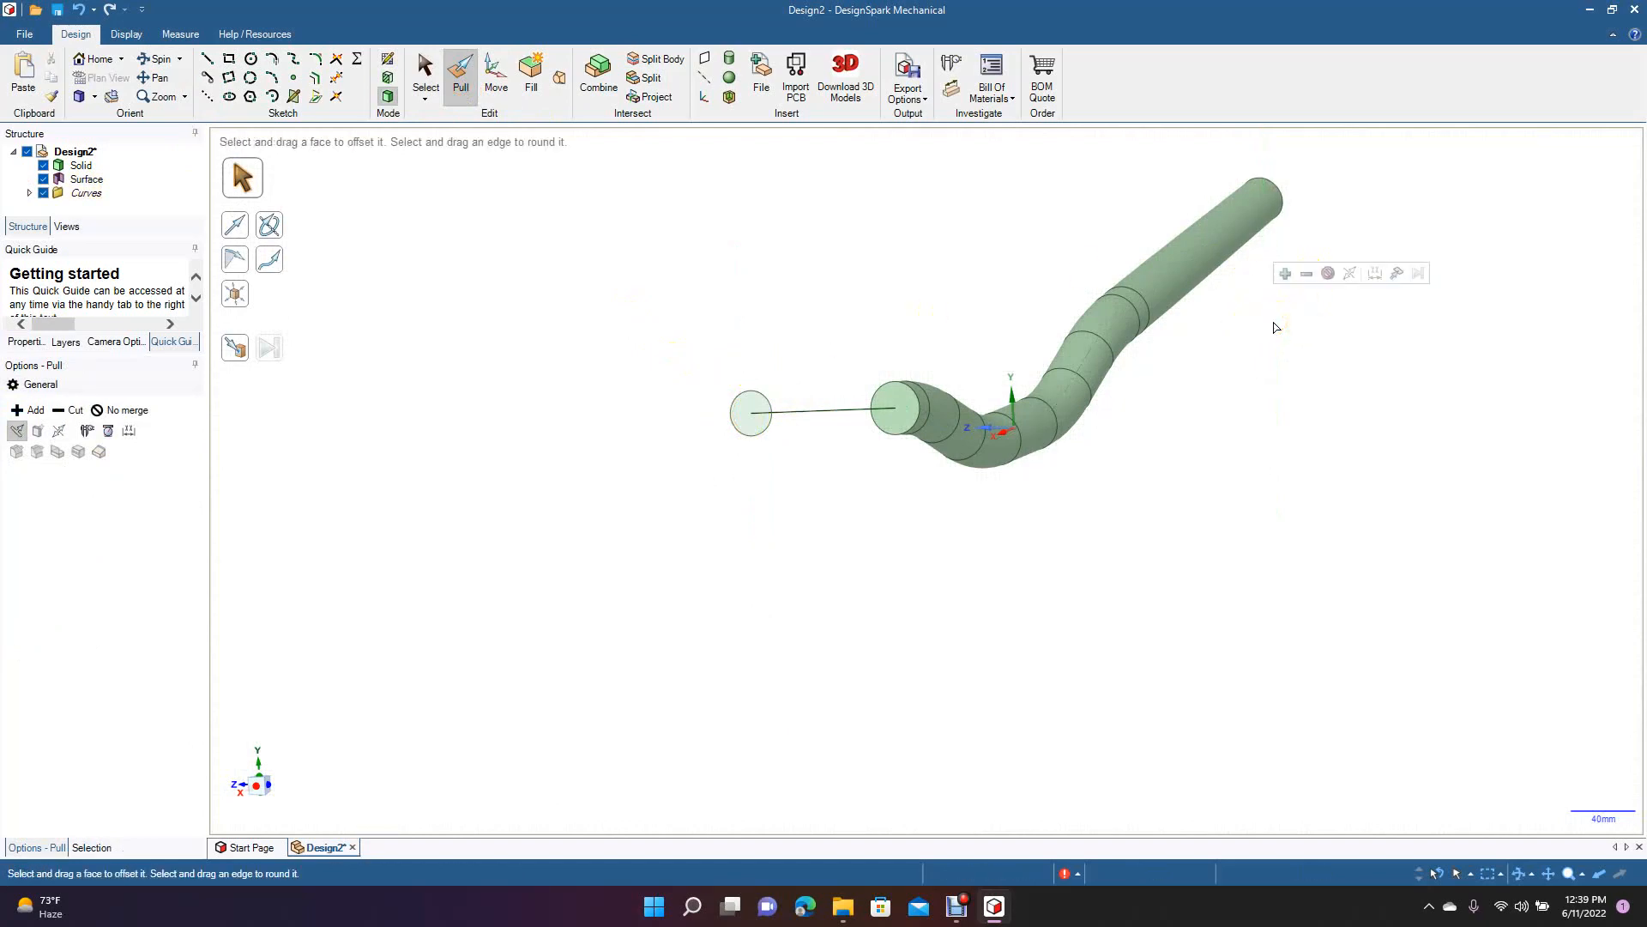
- Blend the 28 mm circular surface with the bar's open end face to form the second tapered grip section
left_click(819, 418)
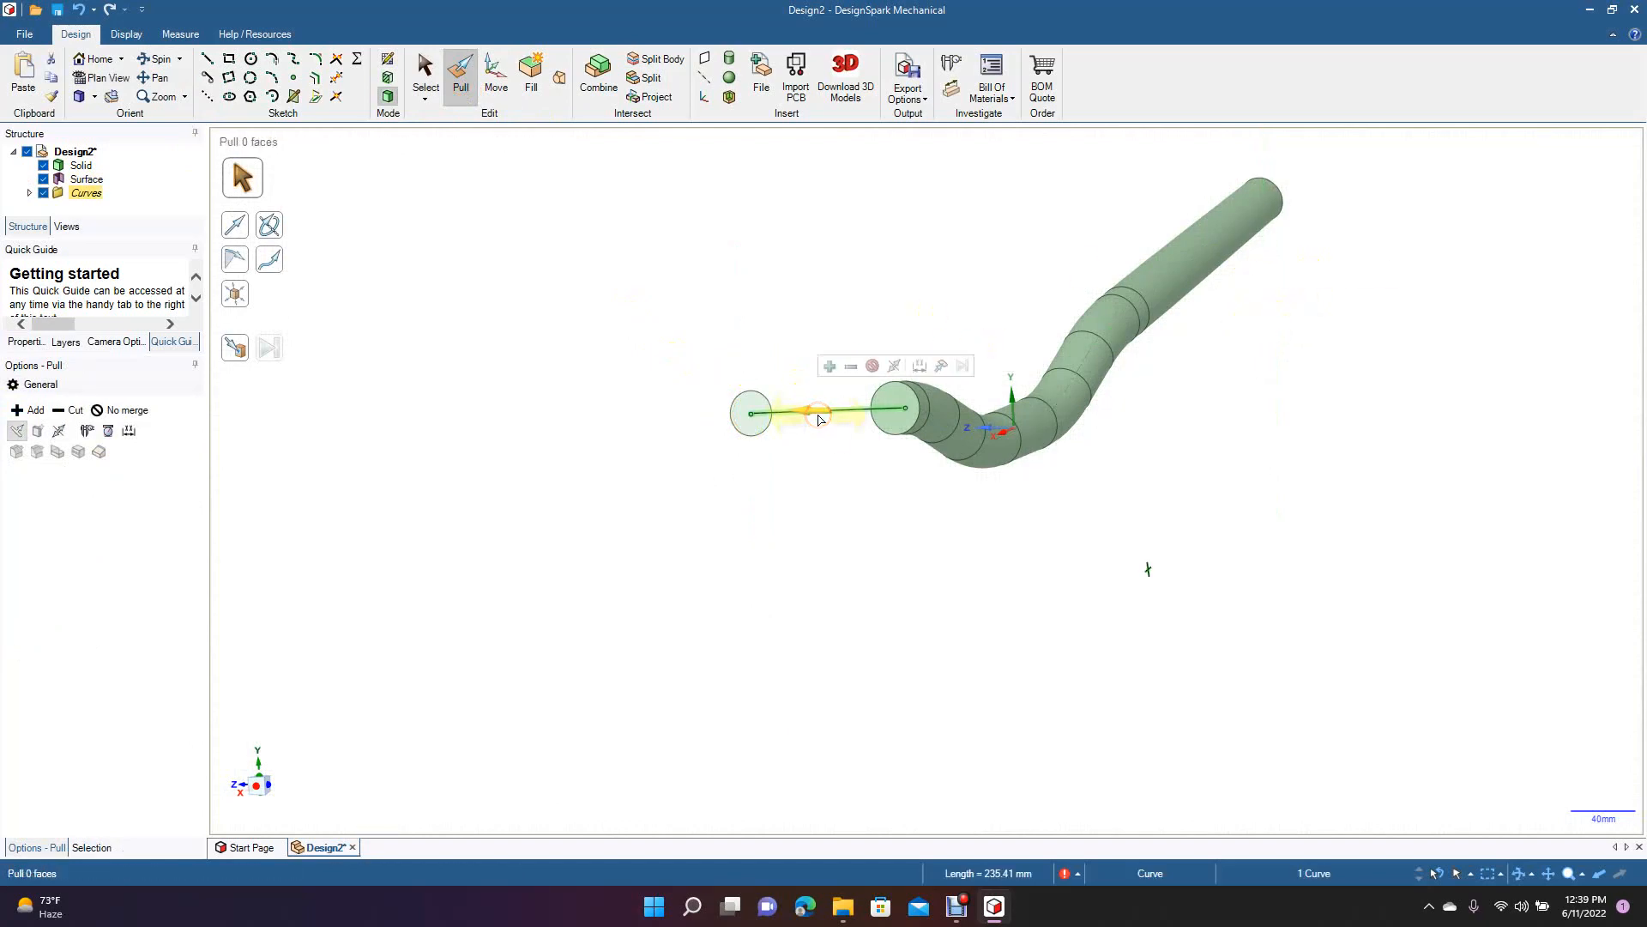
left_click(749, 405)
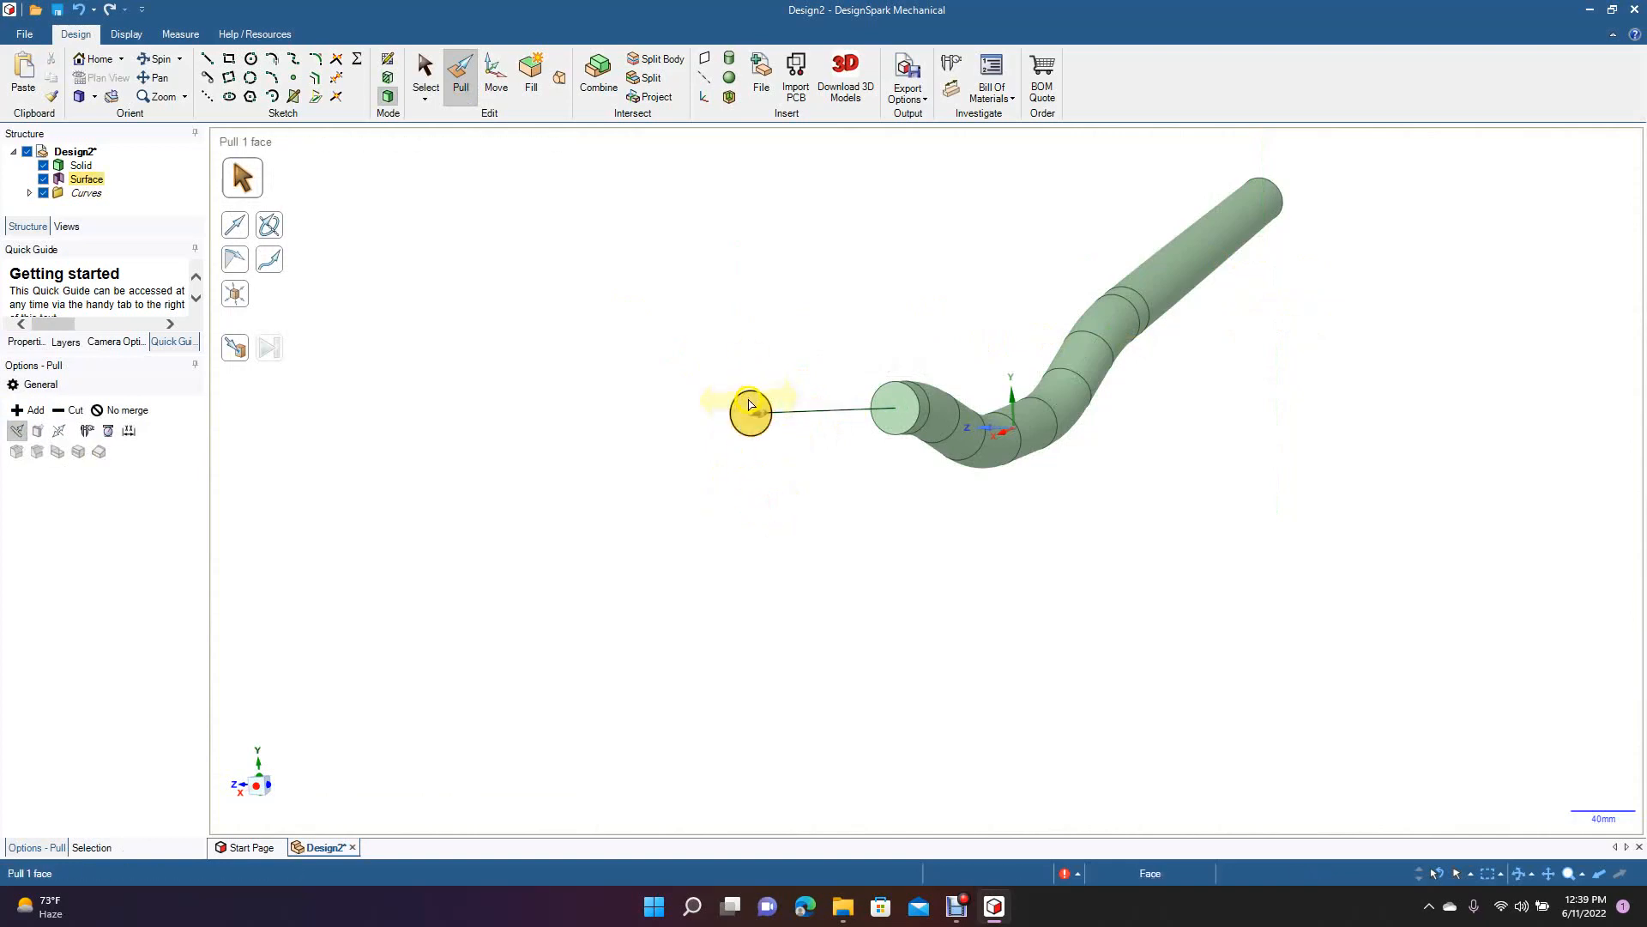
left_click(562, 77)
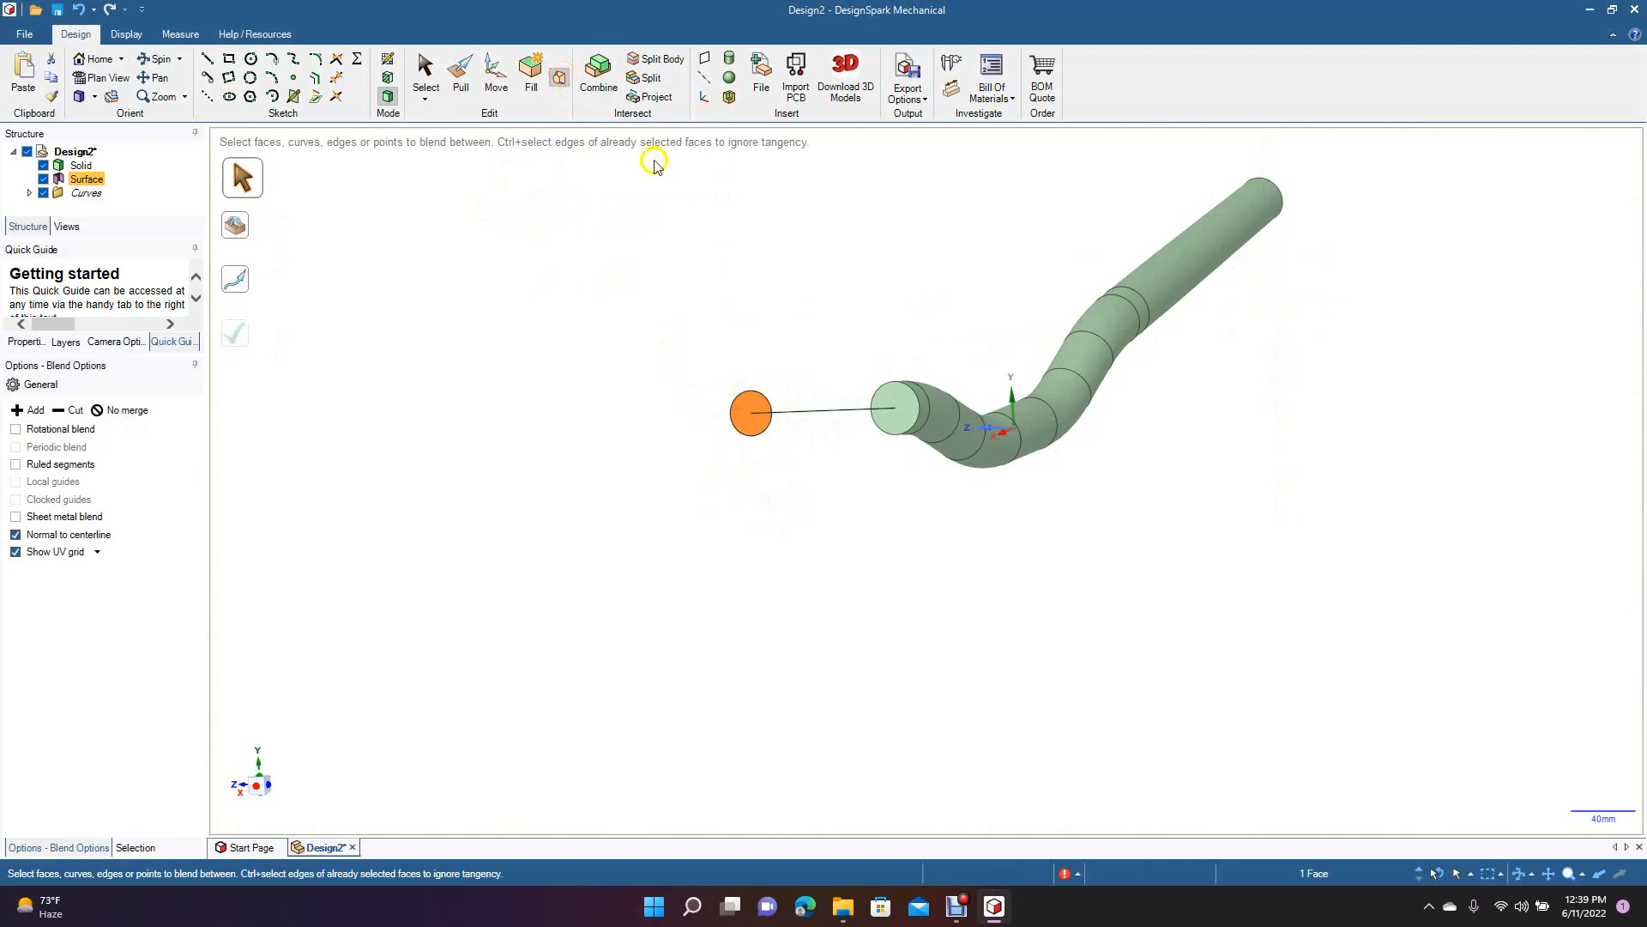
left_click(895, 396)
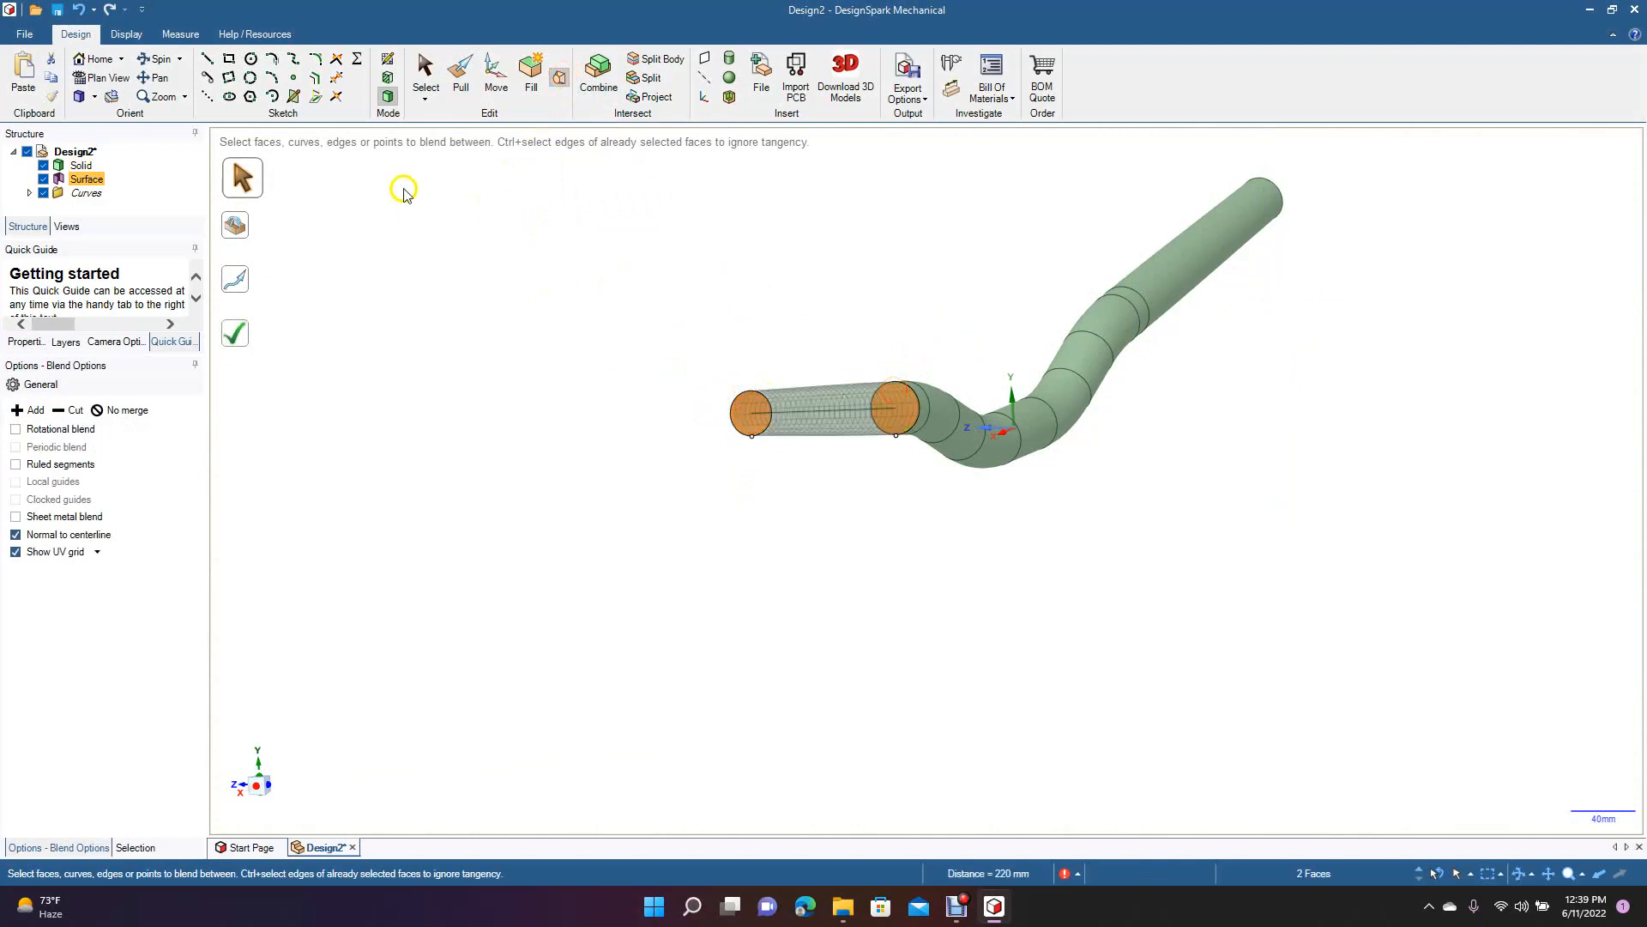
left_click(236, 331)
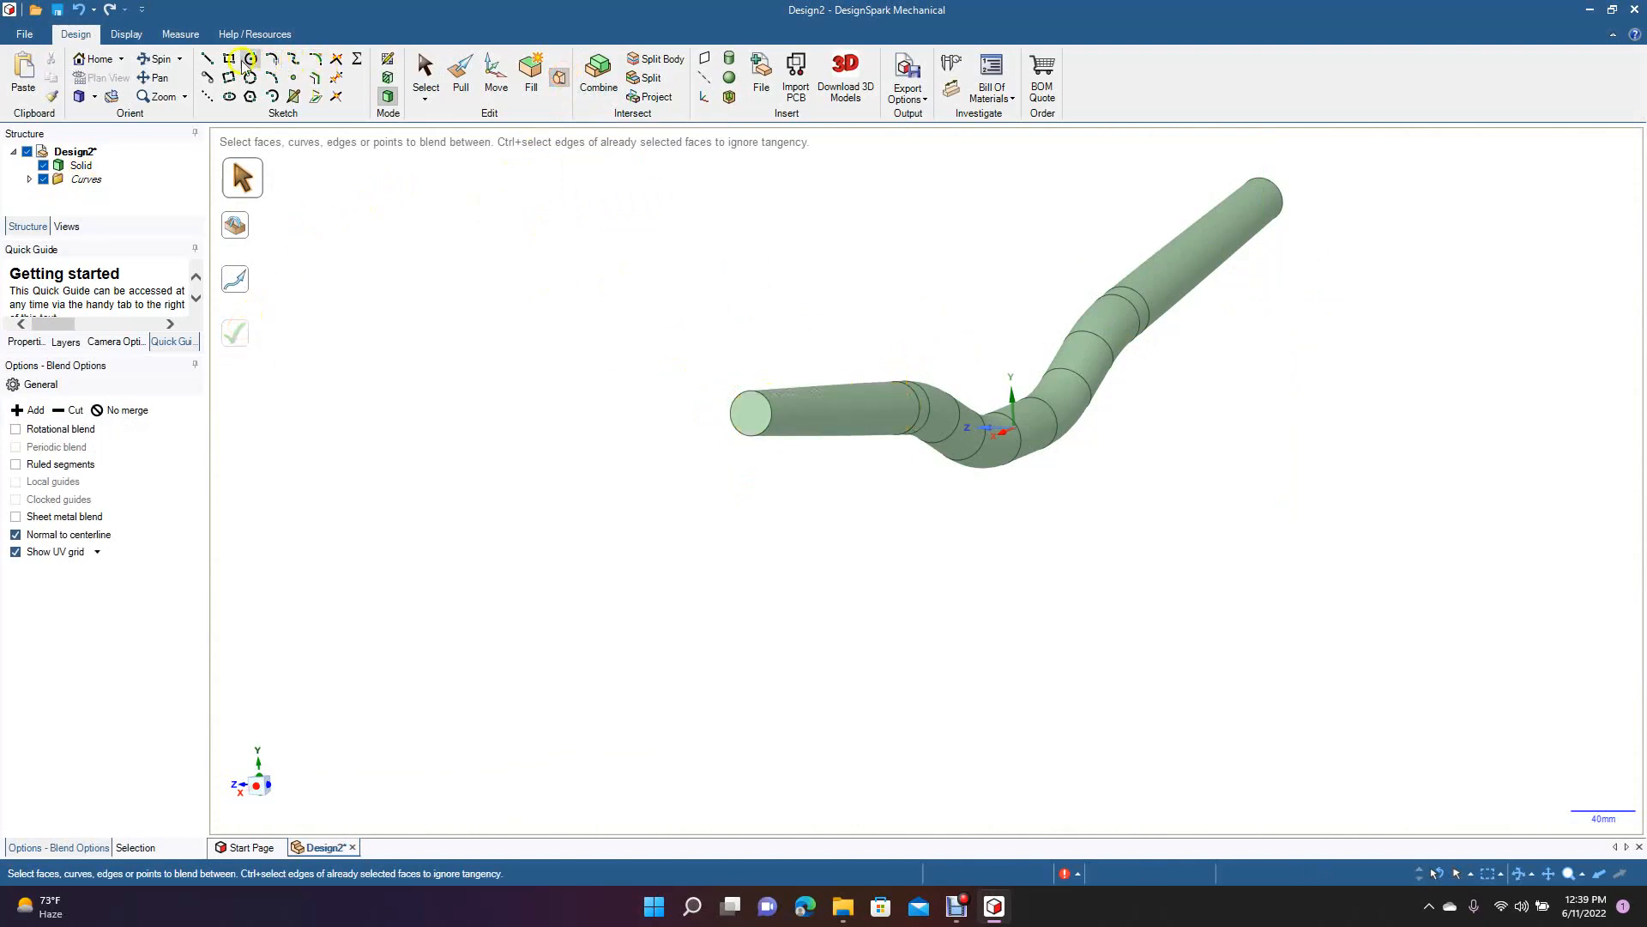
left_click(165, 60)
left_click_drag(600, 429, 548, 515)
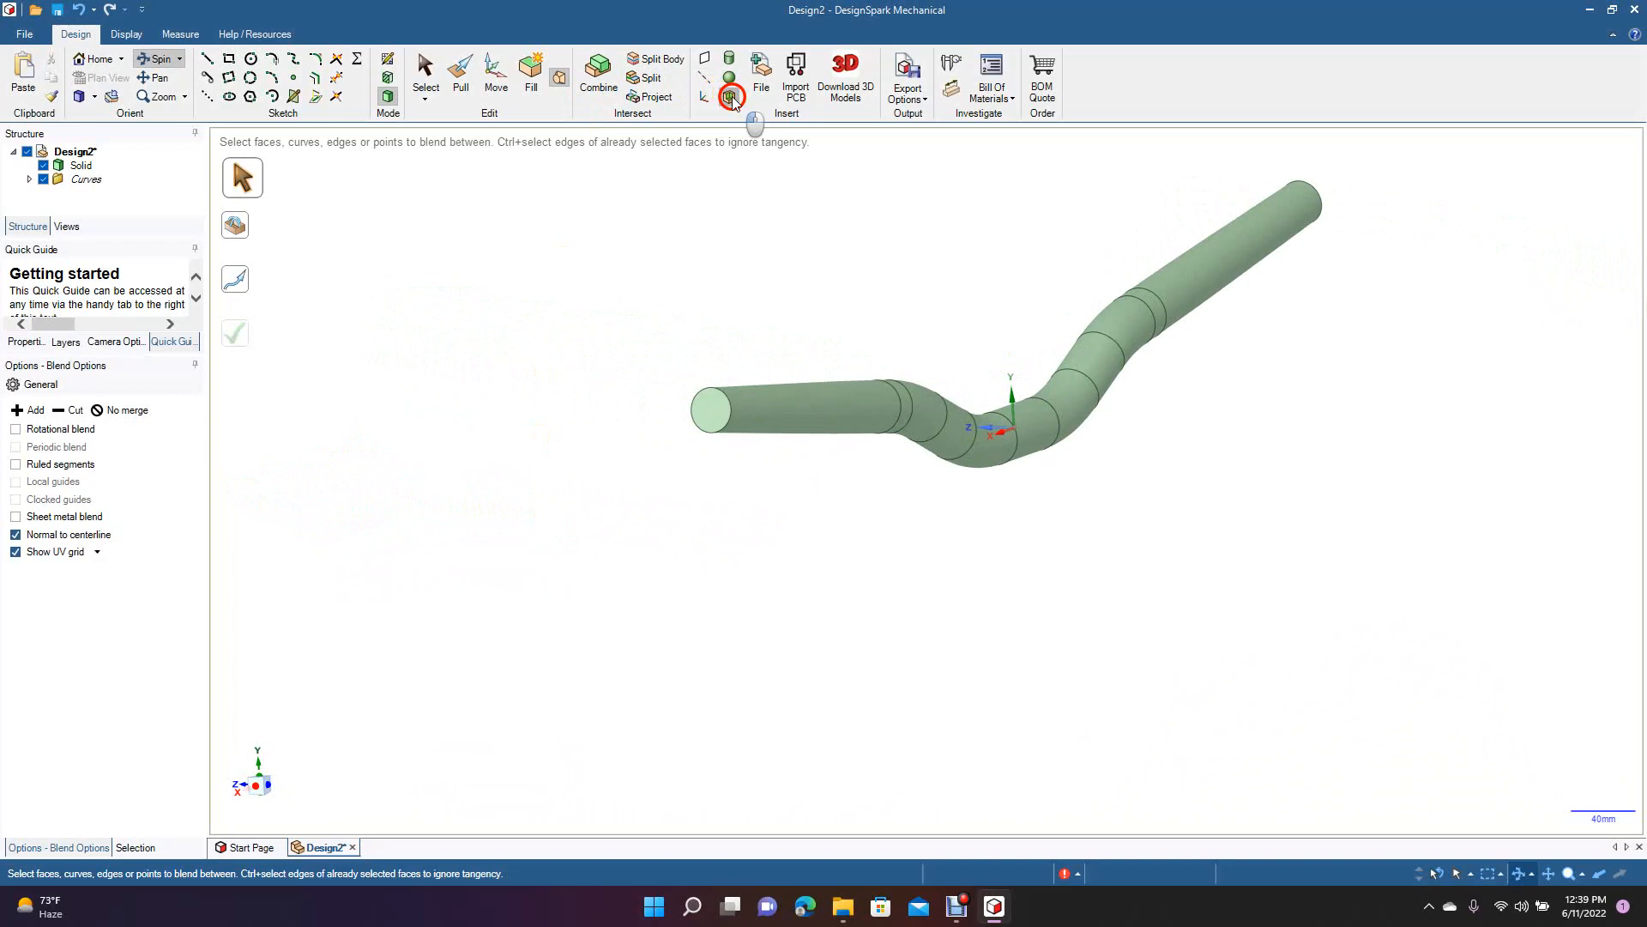
left_click(730, 96)
left_click(711, 425)
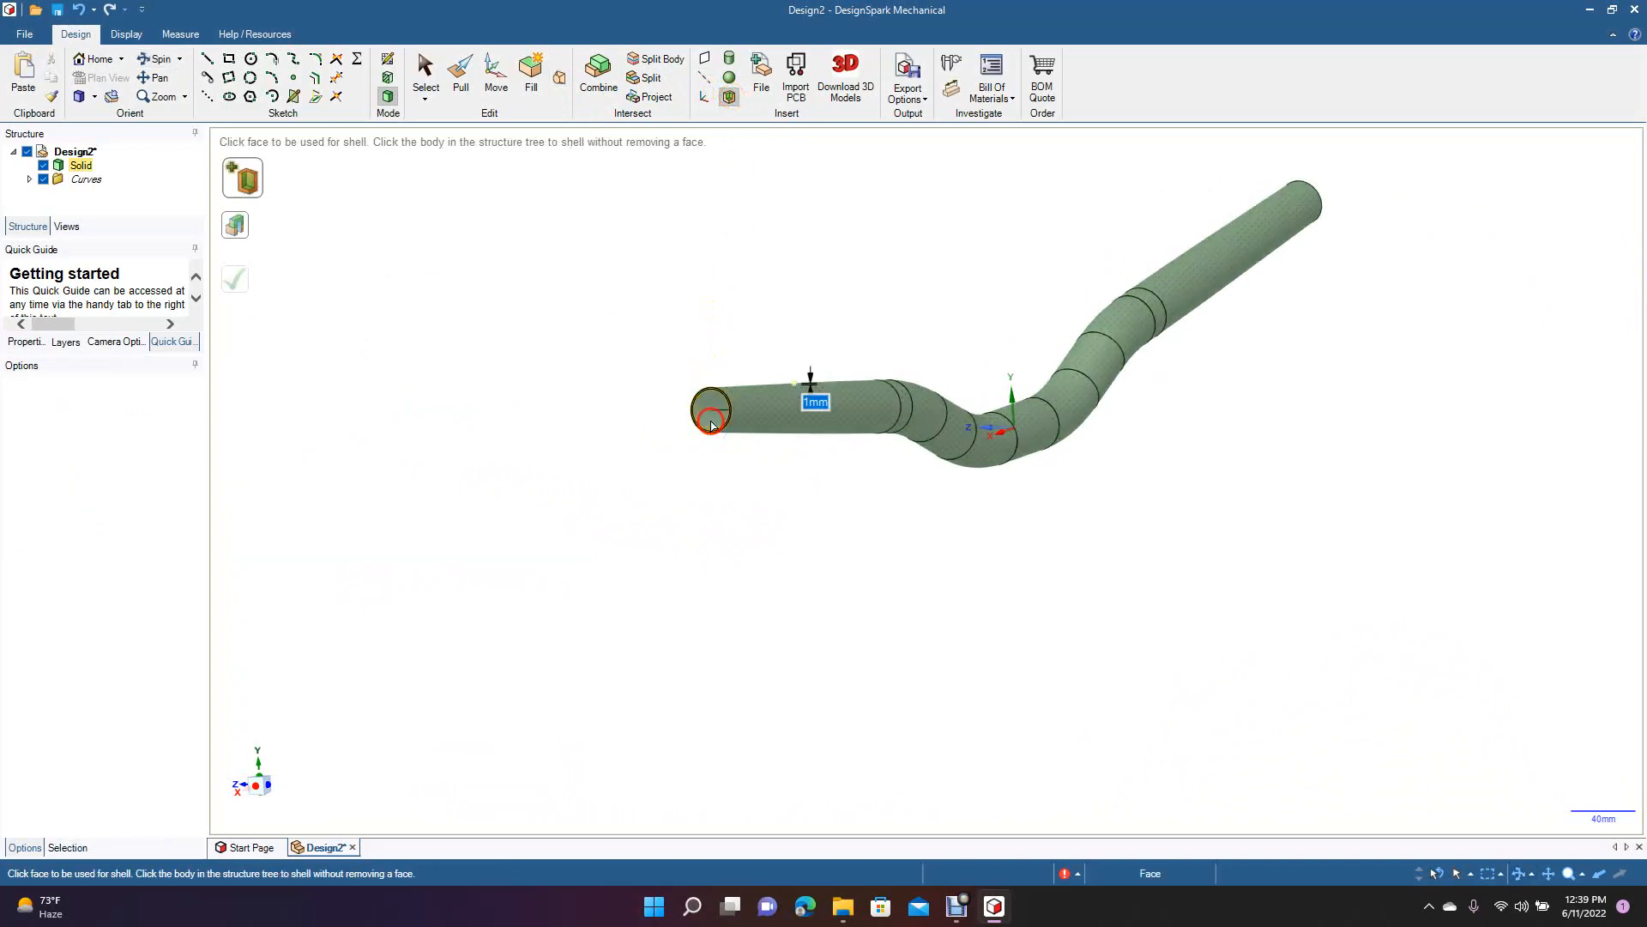
left_click(164, 59)
left_click_drag(616, 377, 394, 427)
left_click(729, 97)
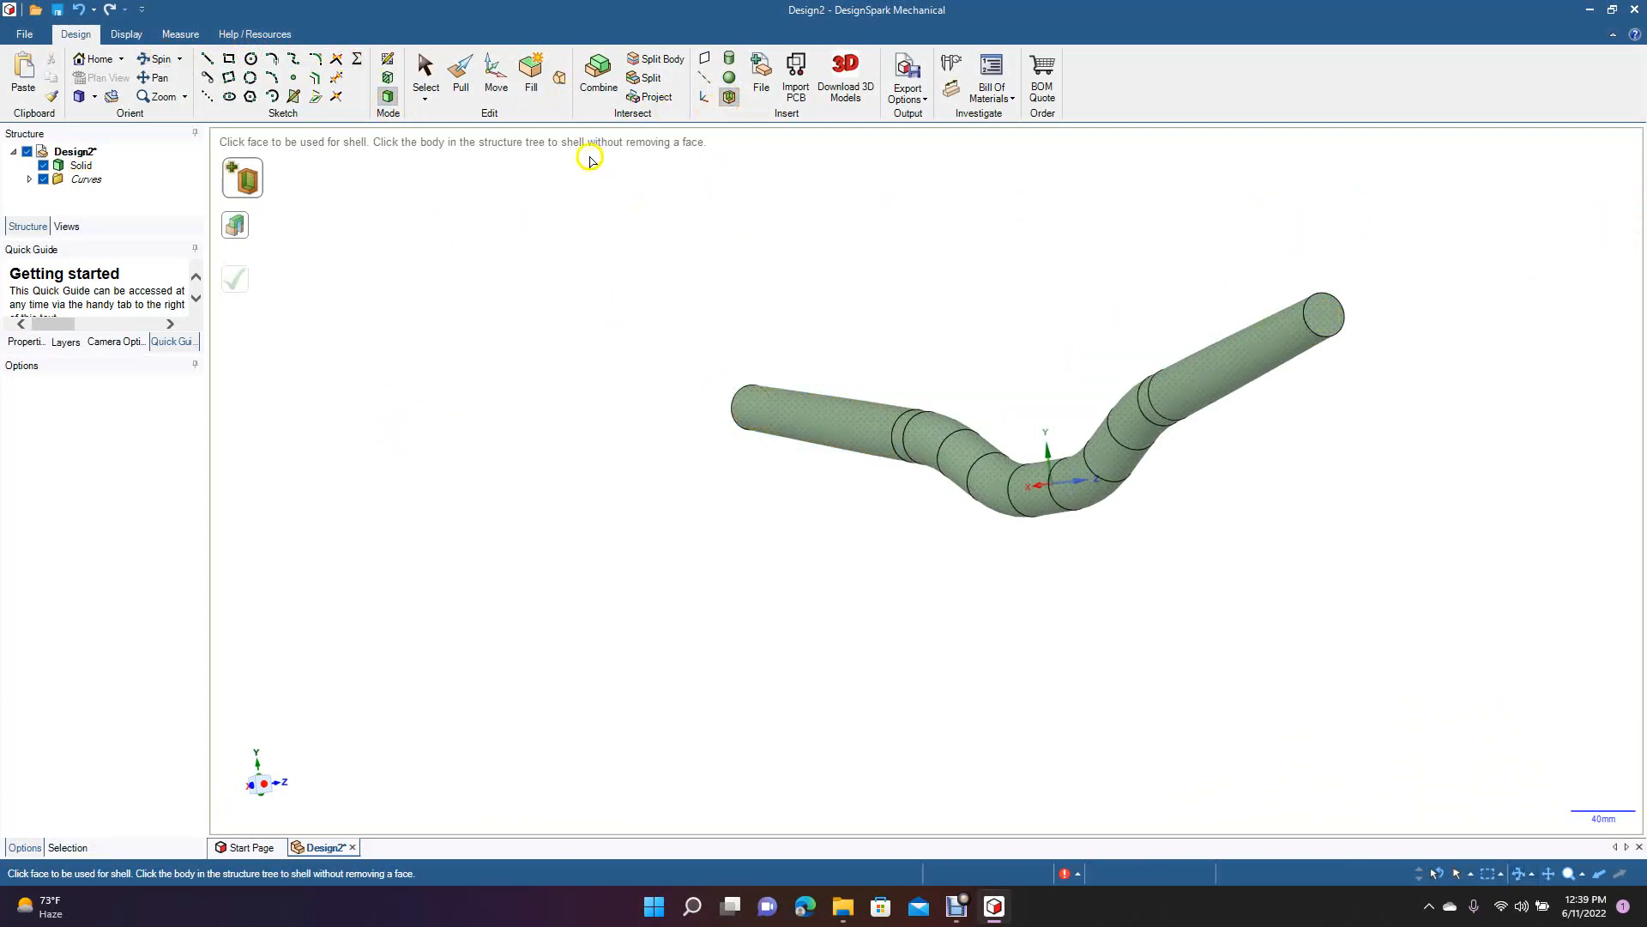
key("Left")
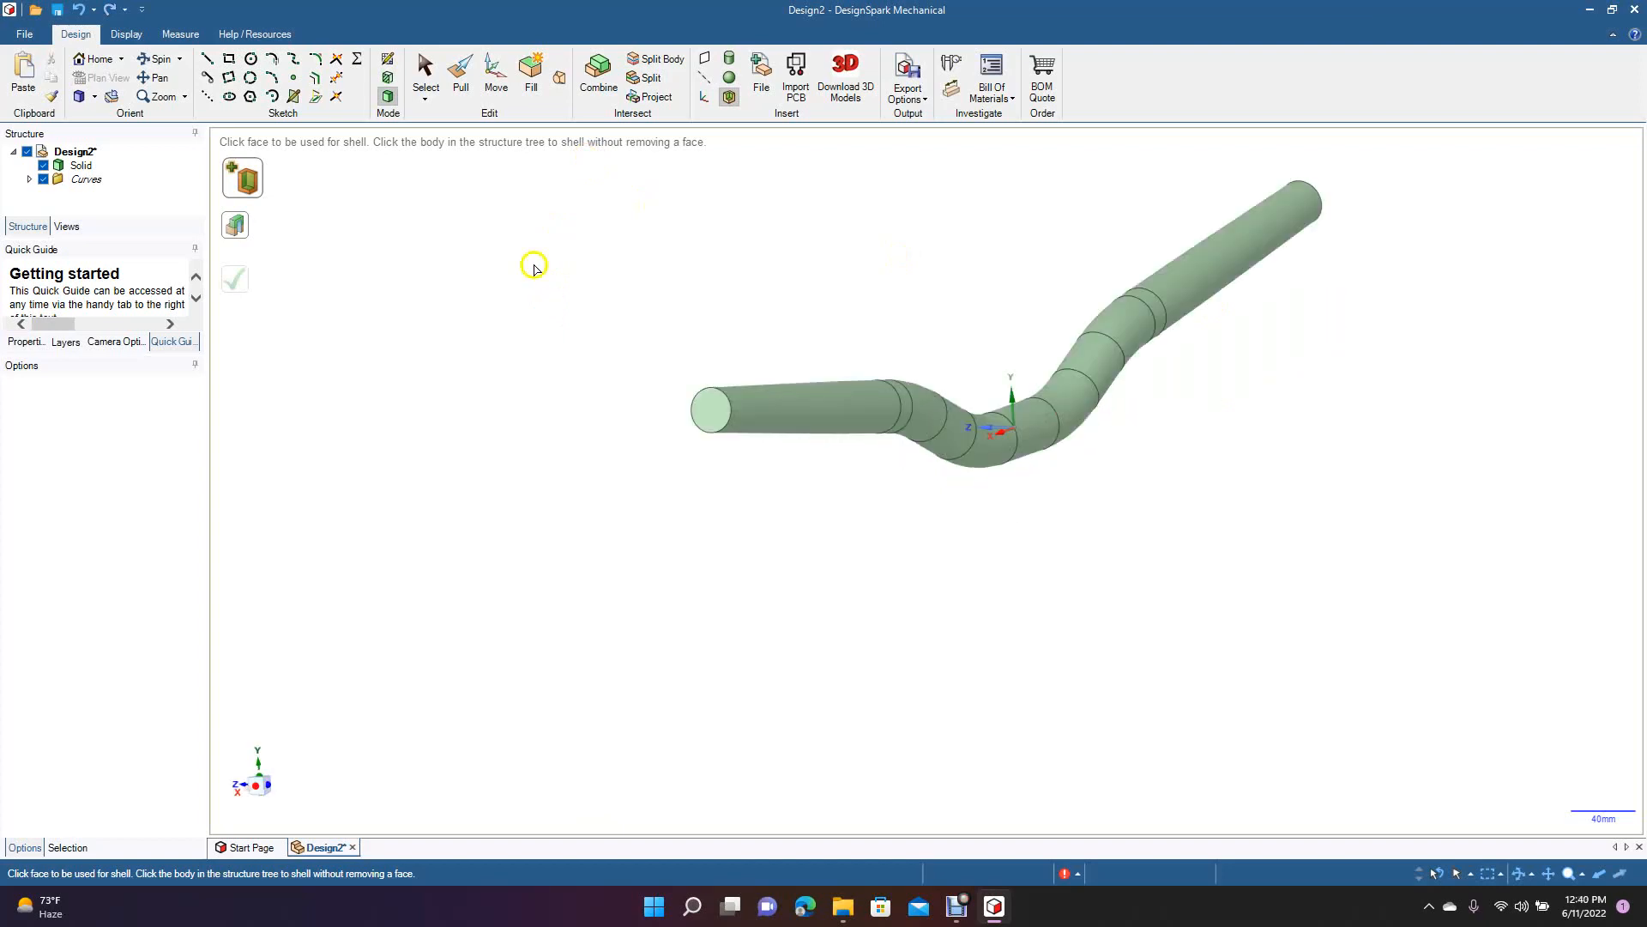
- Shell the handlebar with a 1 mm wall thickness, removing the end faces at both grip ends
left_click(730, 98)
left_click(712, 410)
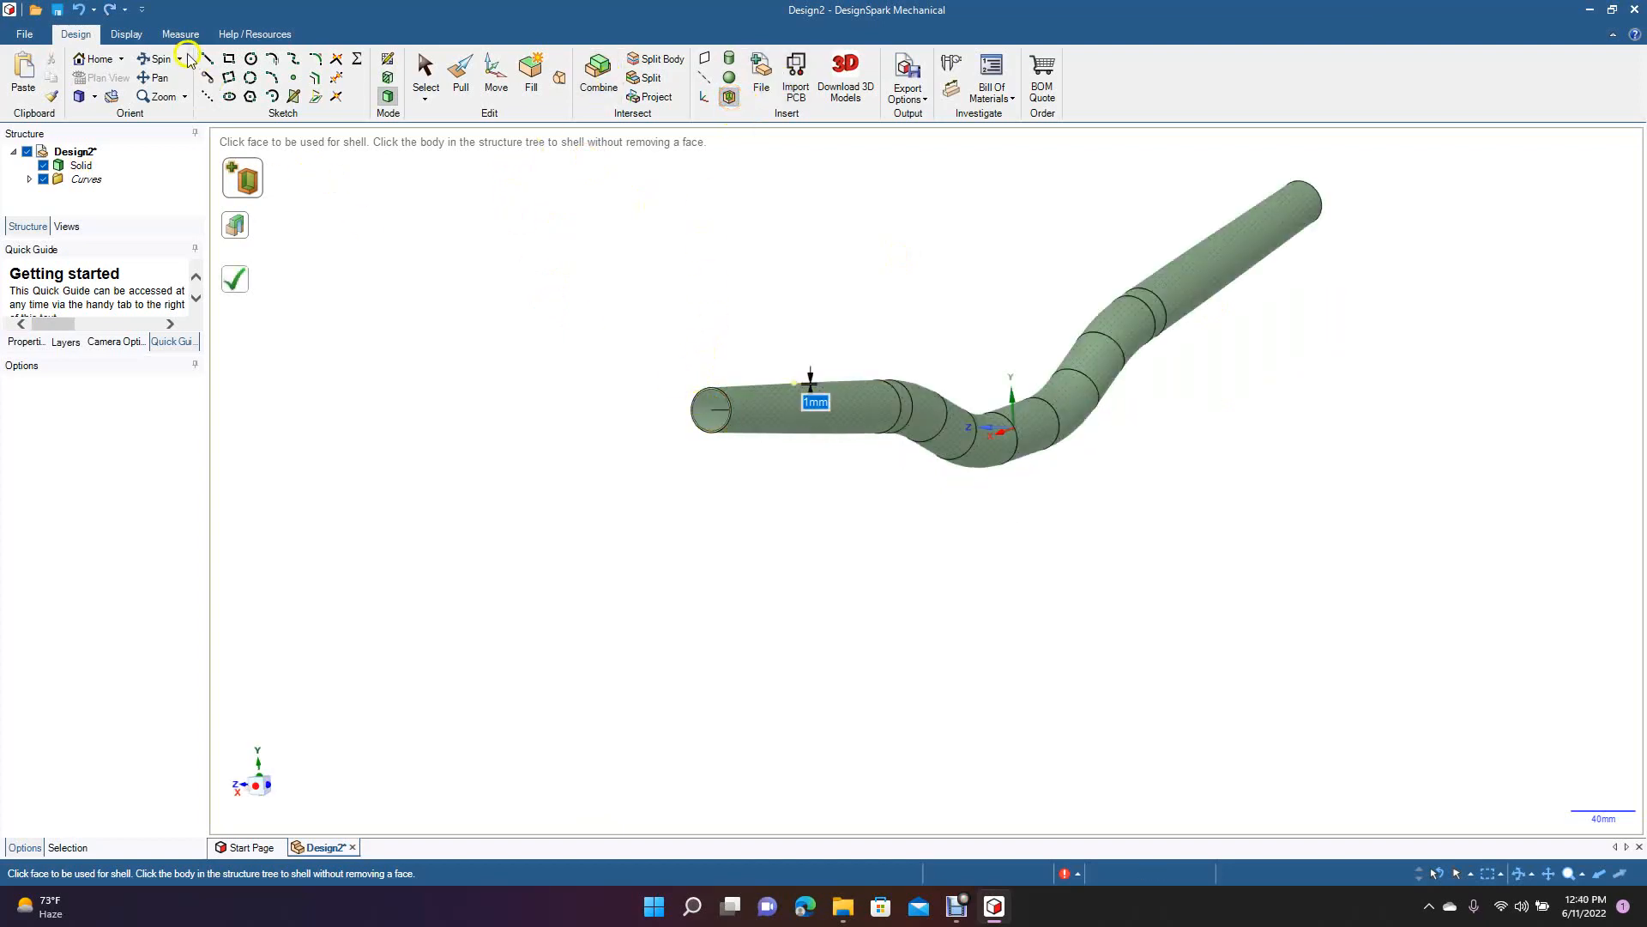
left_click(159, 59)
left_click_drag(618, 296, 305, 341)
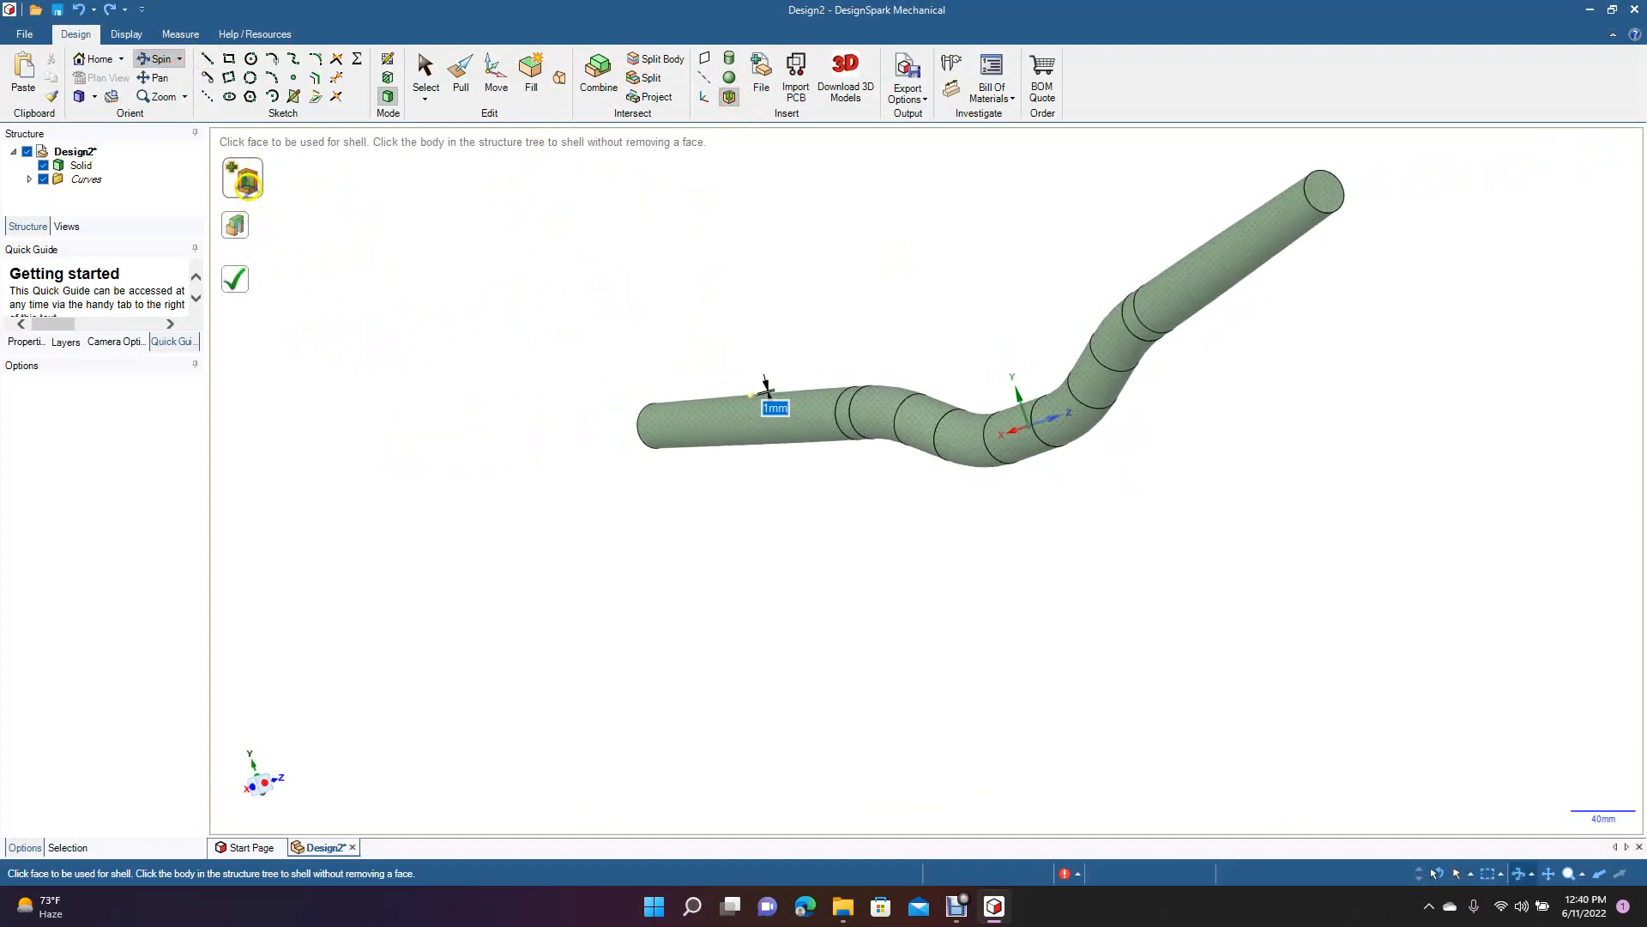
left_click(248, 185)
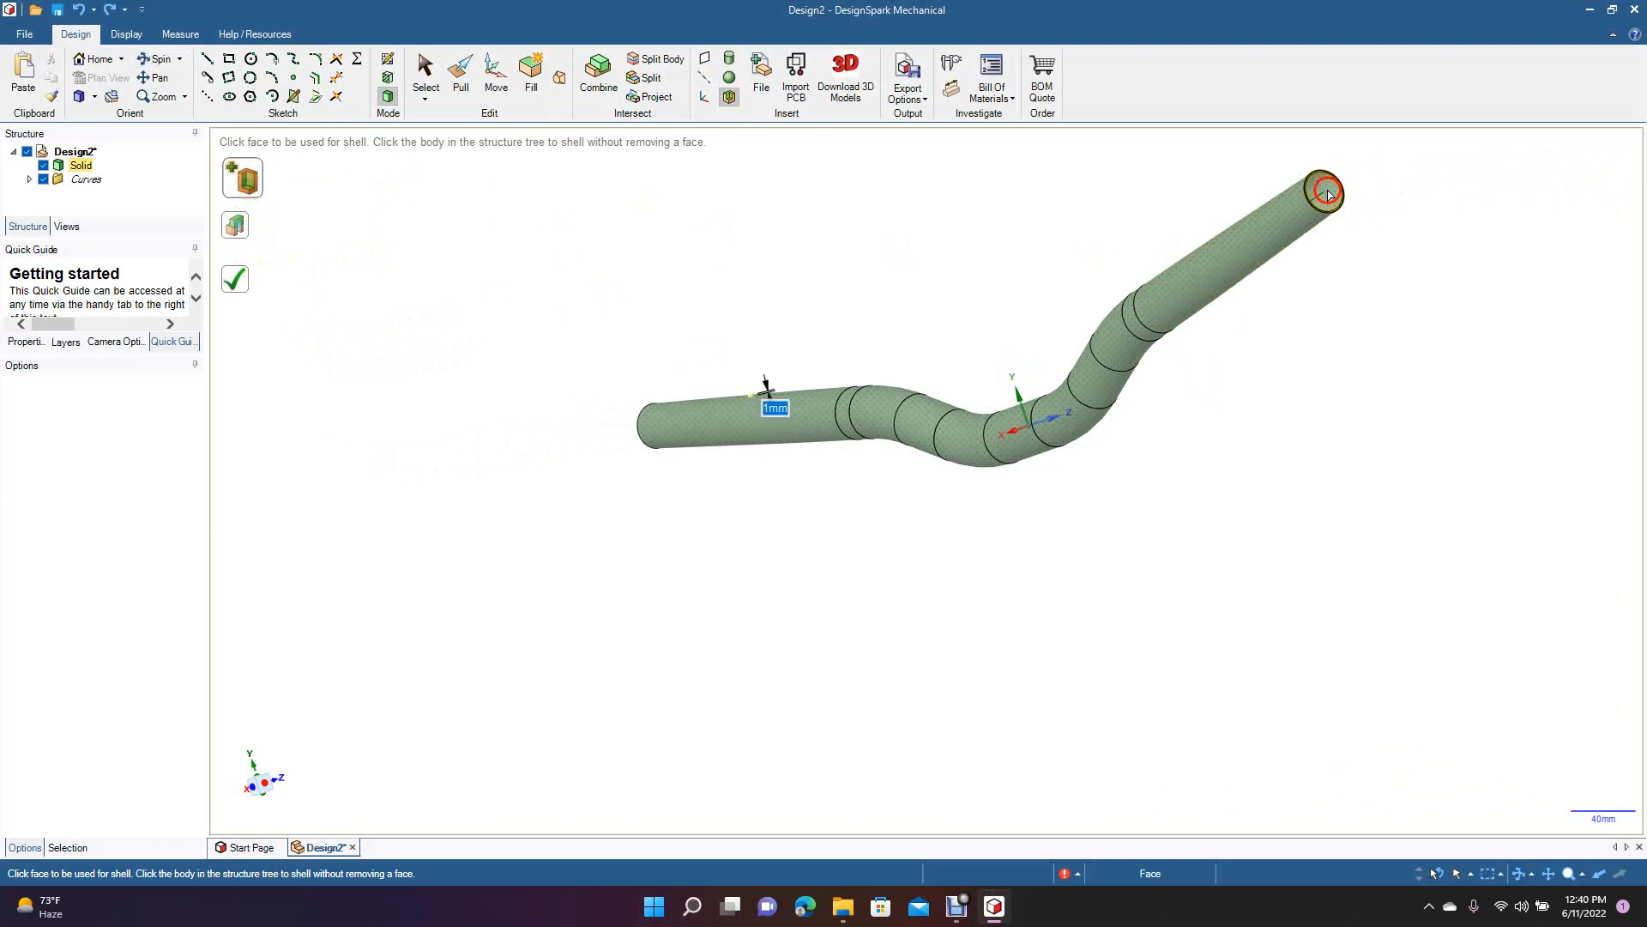
left_click(154, 56)
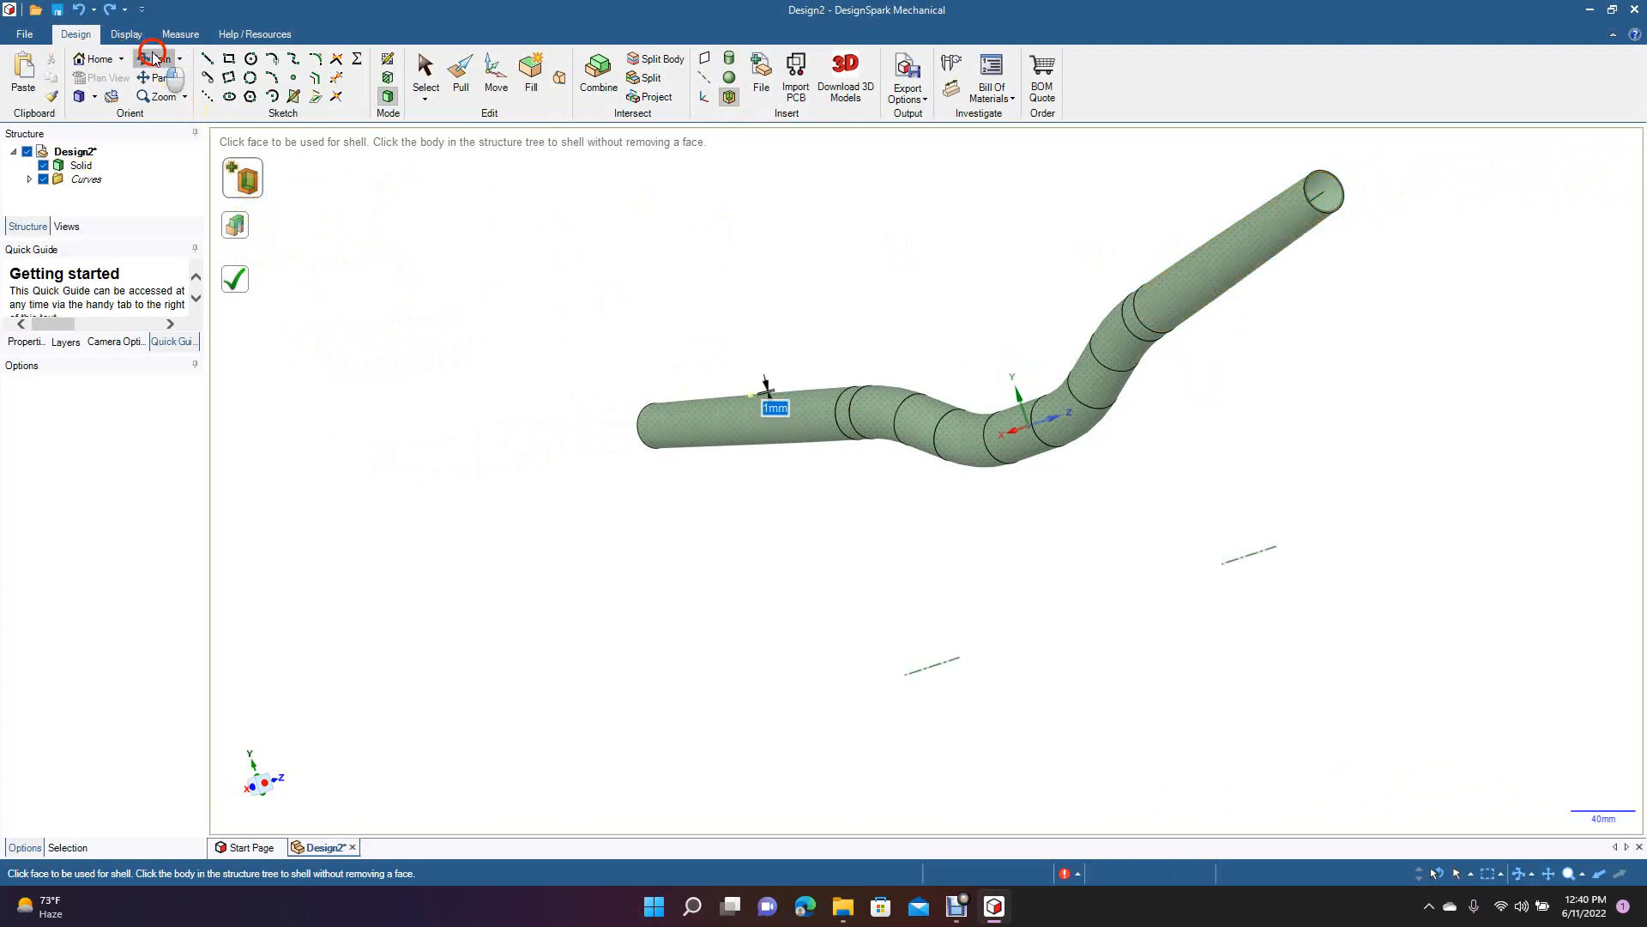
left_click_drag(439, 352, 627, 316)
left_click(425, 73)
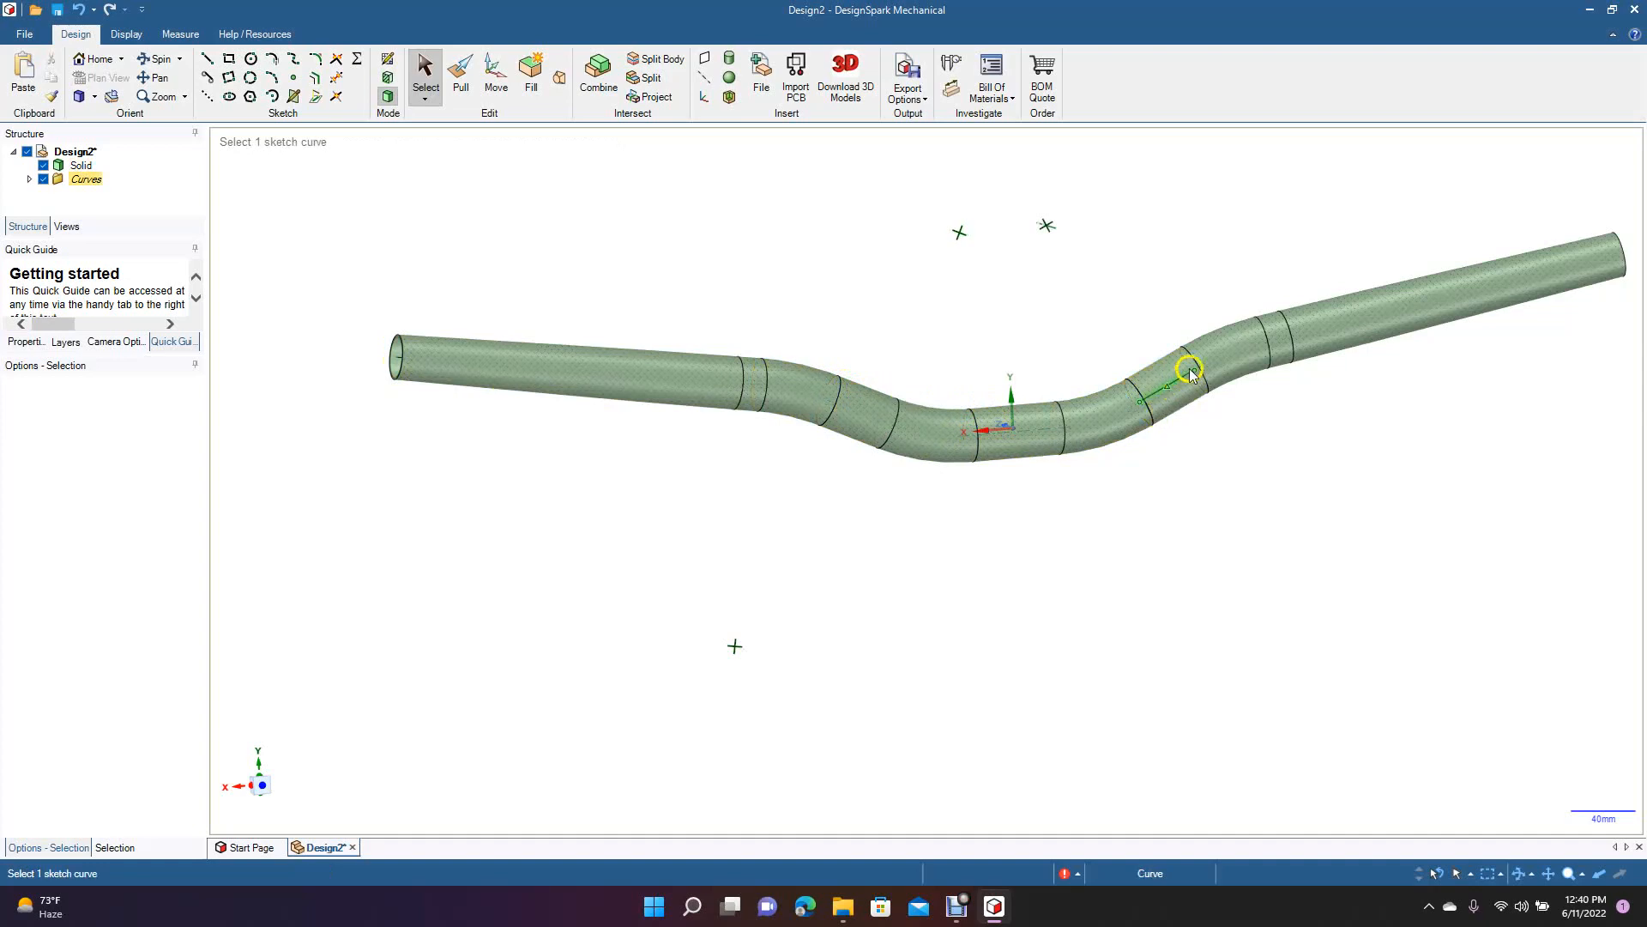
- Inspect the grip section and its joint faces on the hollow handlebar, and show the whole bar in the top view
left_click(1282, 335)
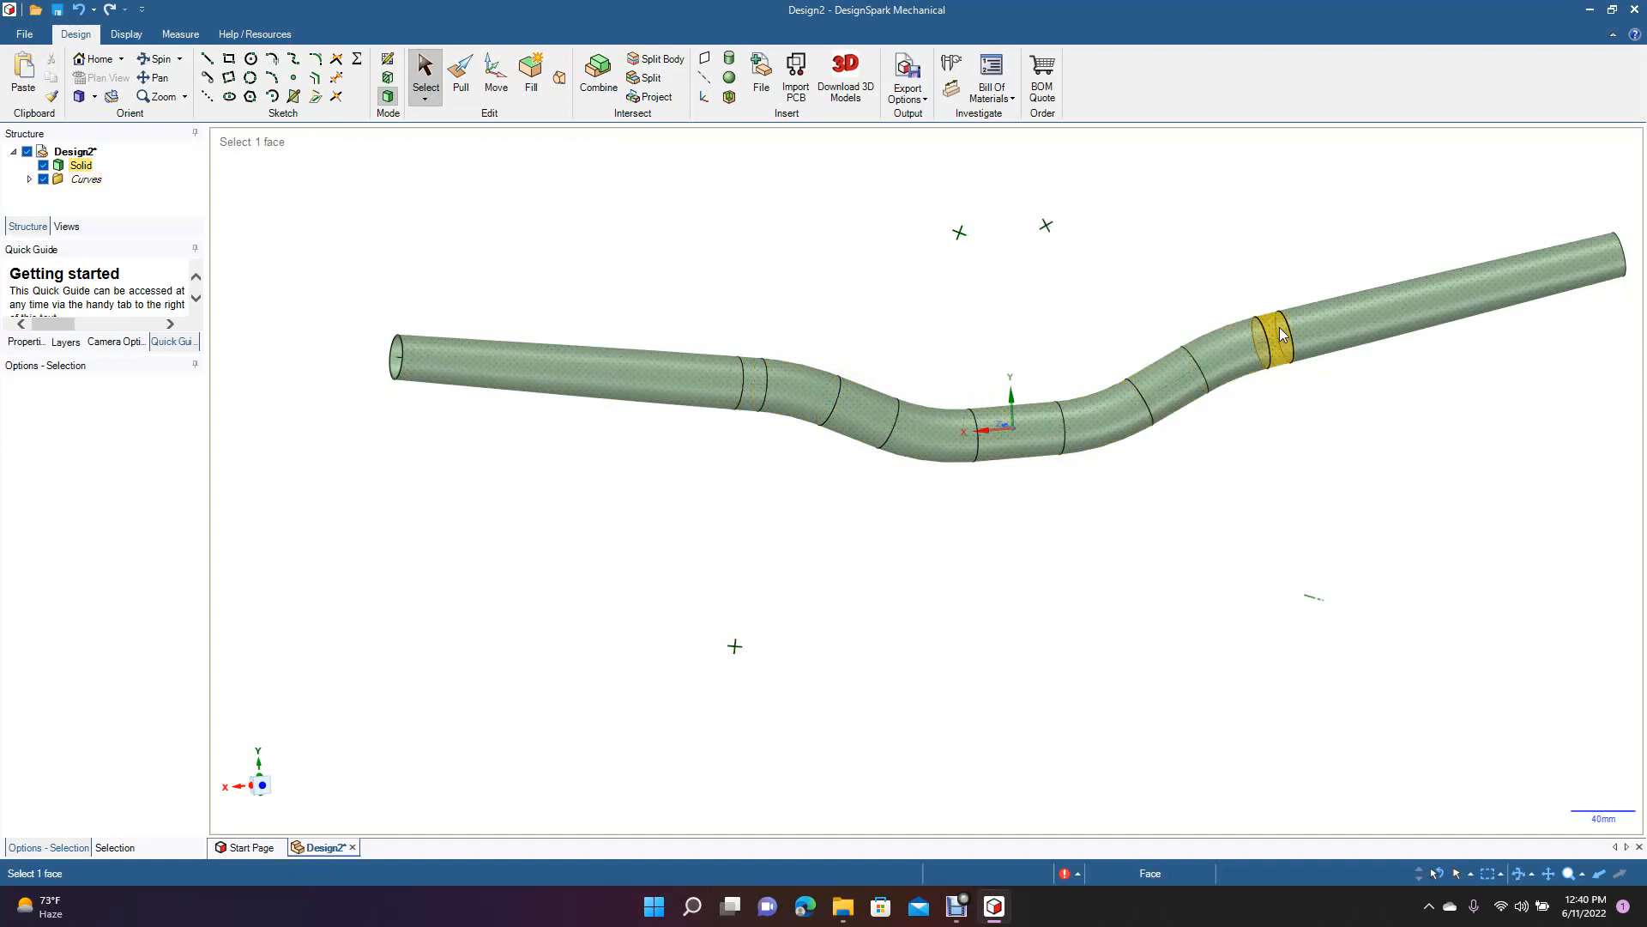
left_click(1449, 265)
left_click(1601, 235)
left_click(1302, 335)
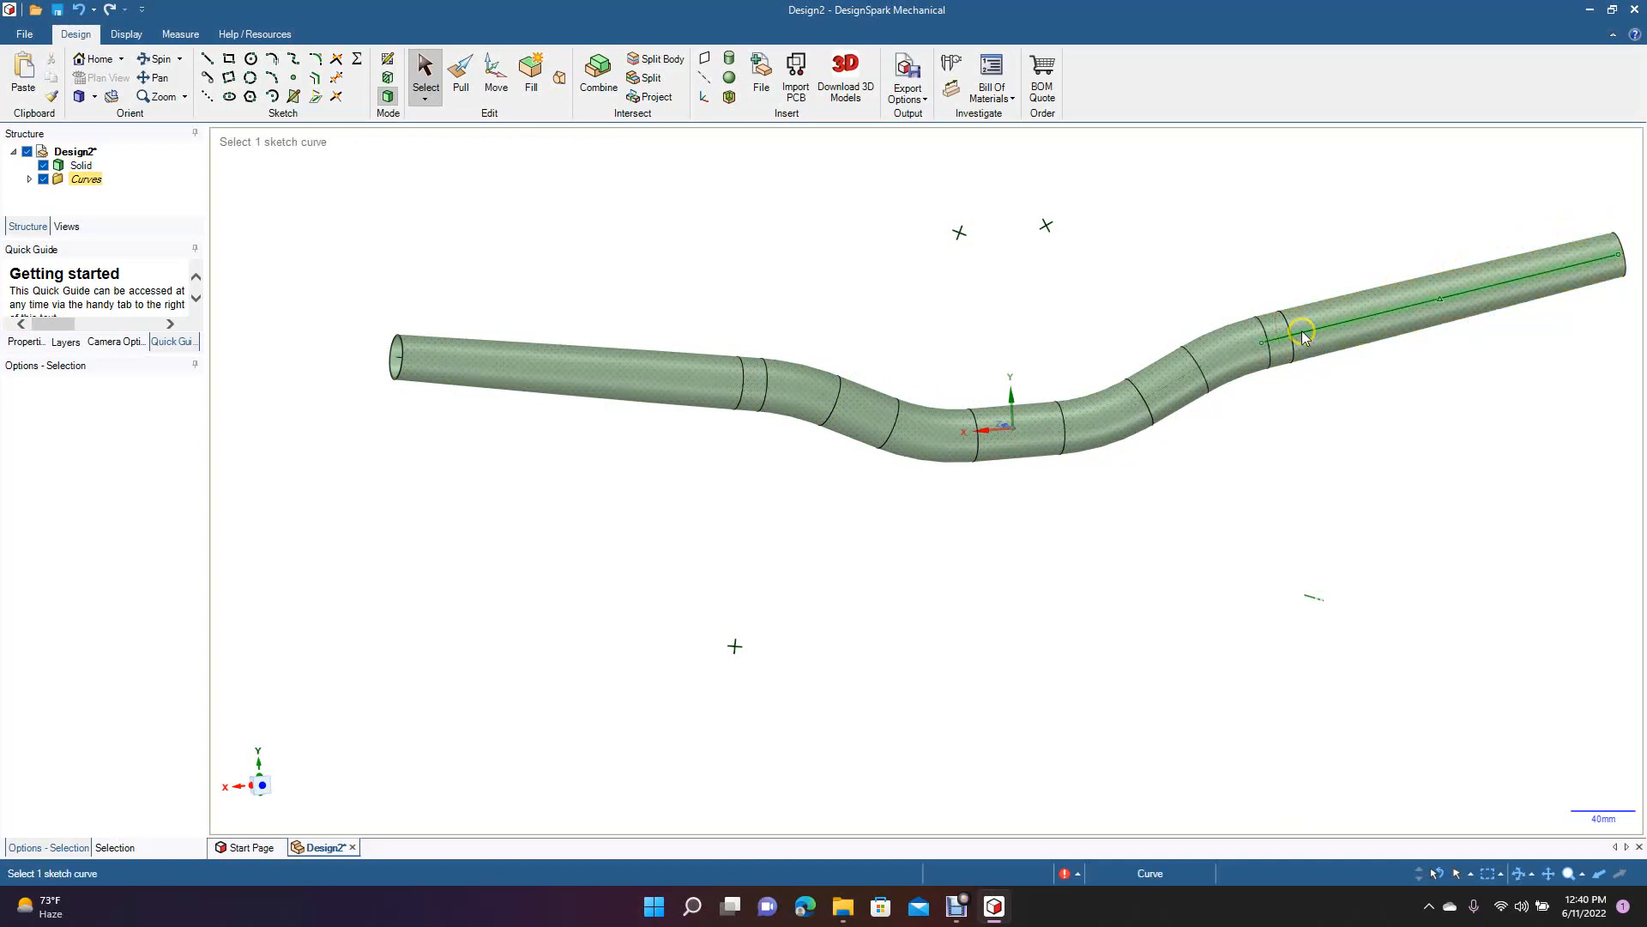
left_click(763, 462)
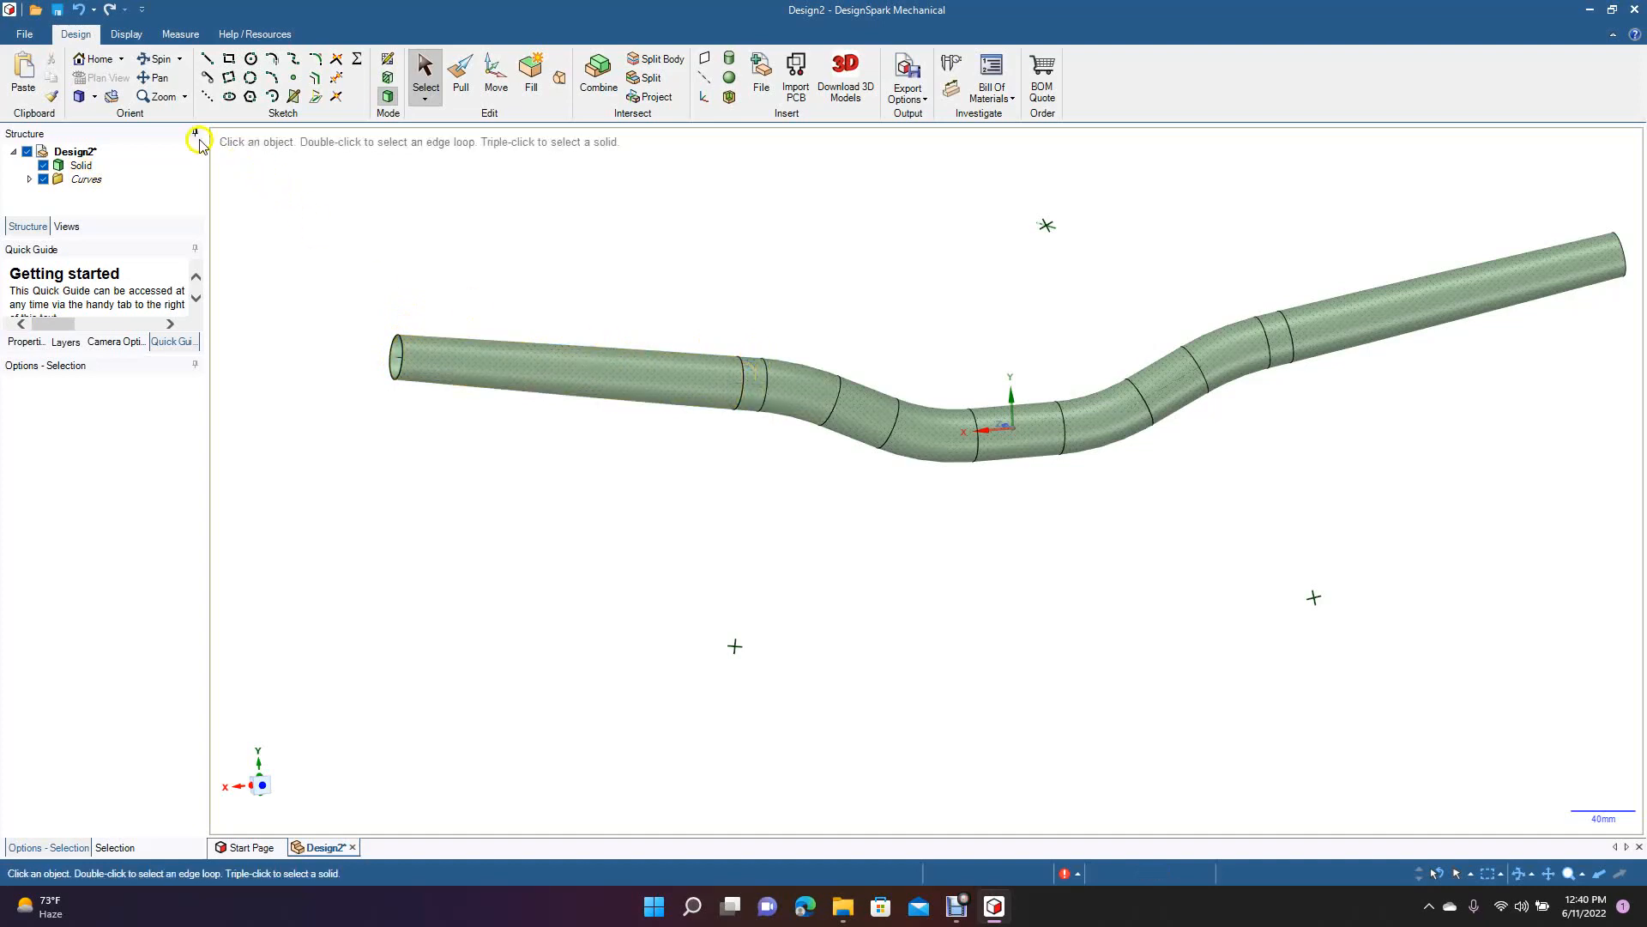
left_click(95, 97)
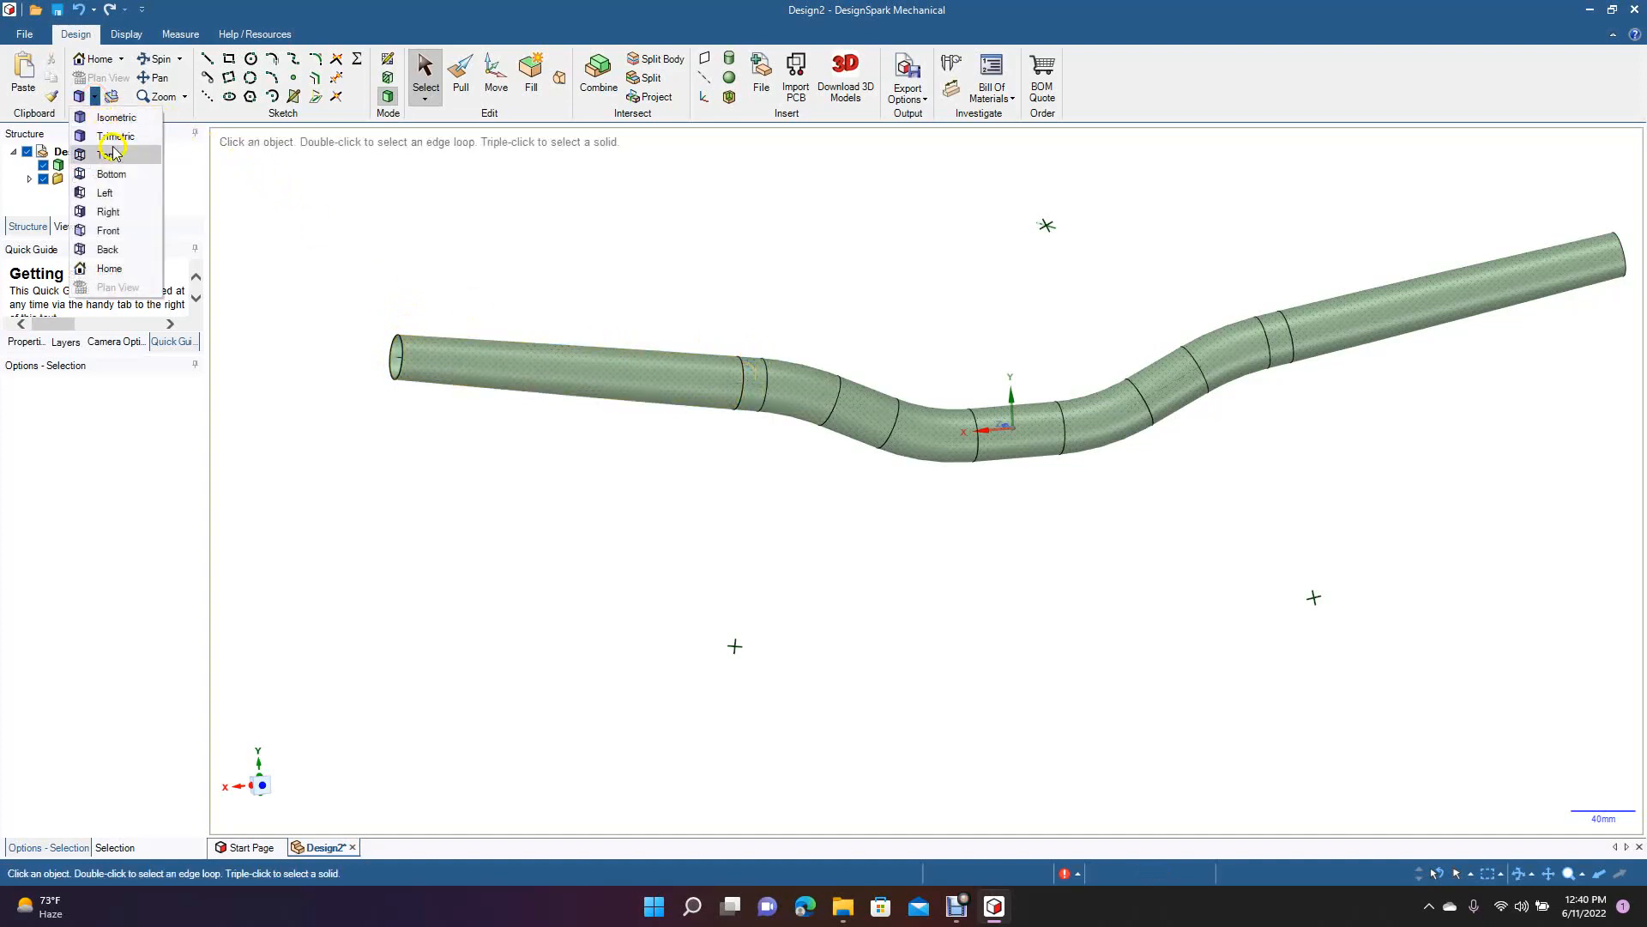
left_click(113, 155)
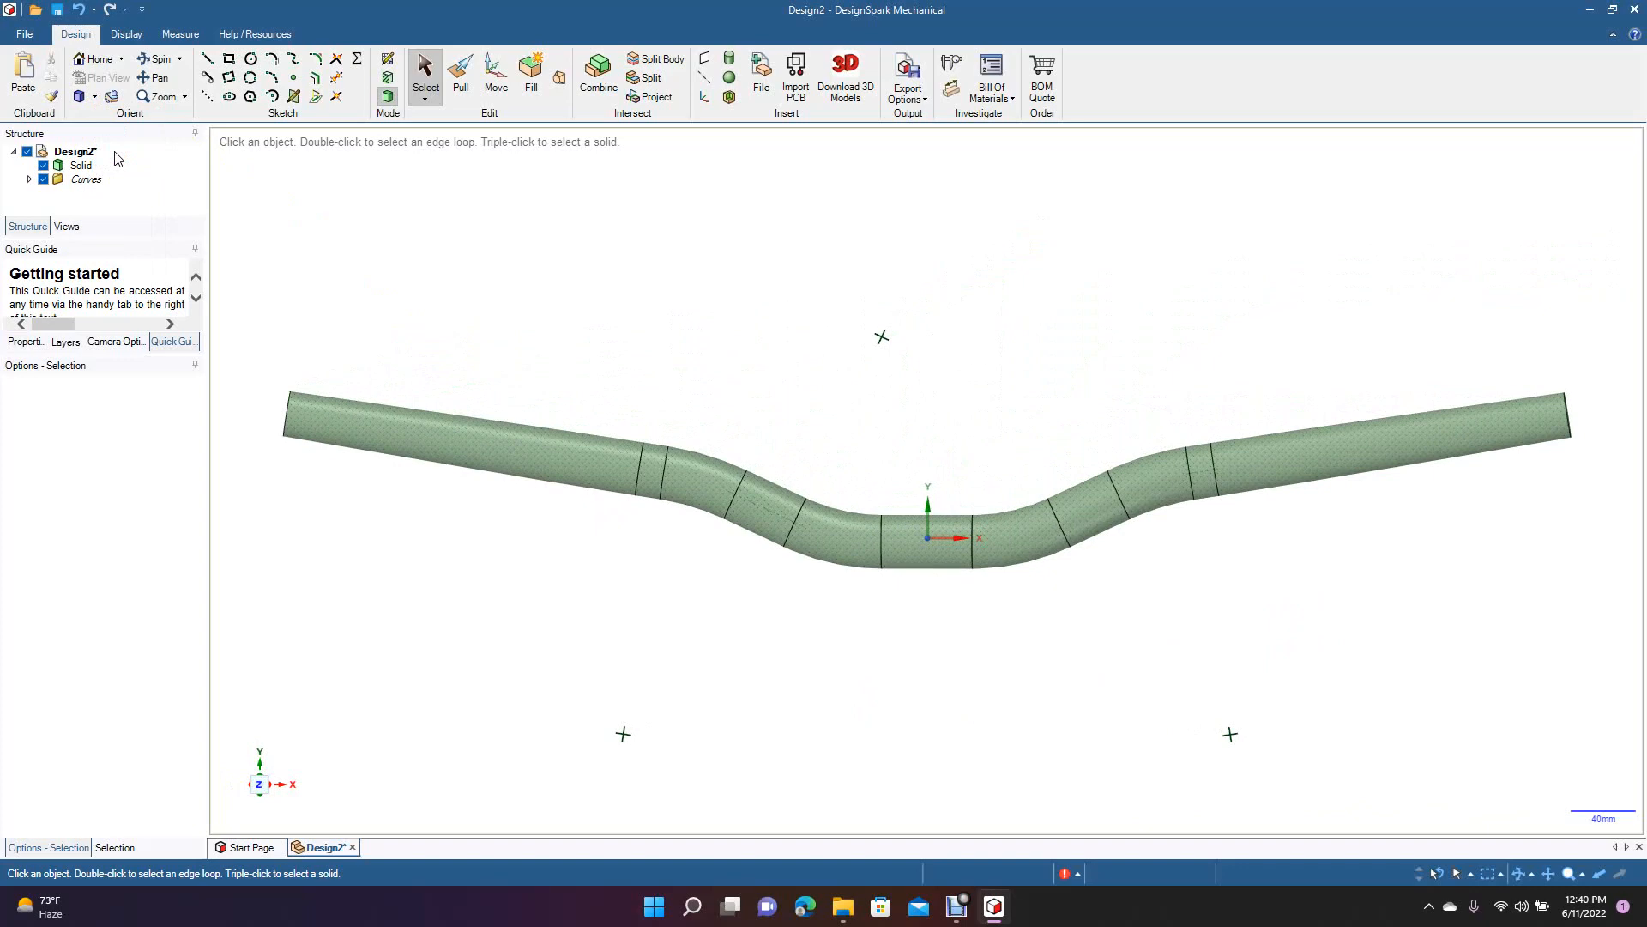
left_click(431, 239)
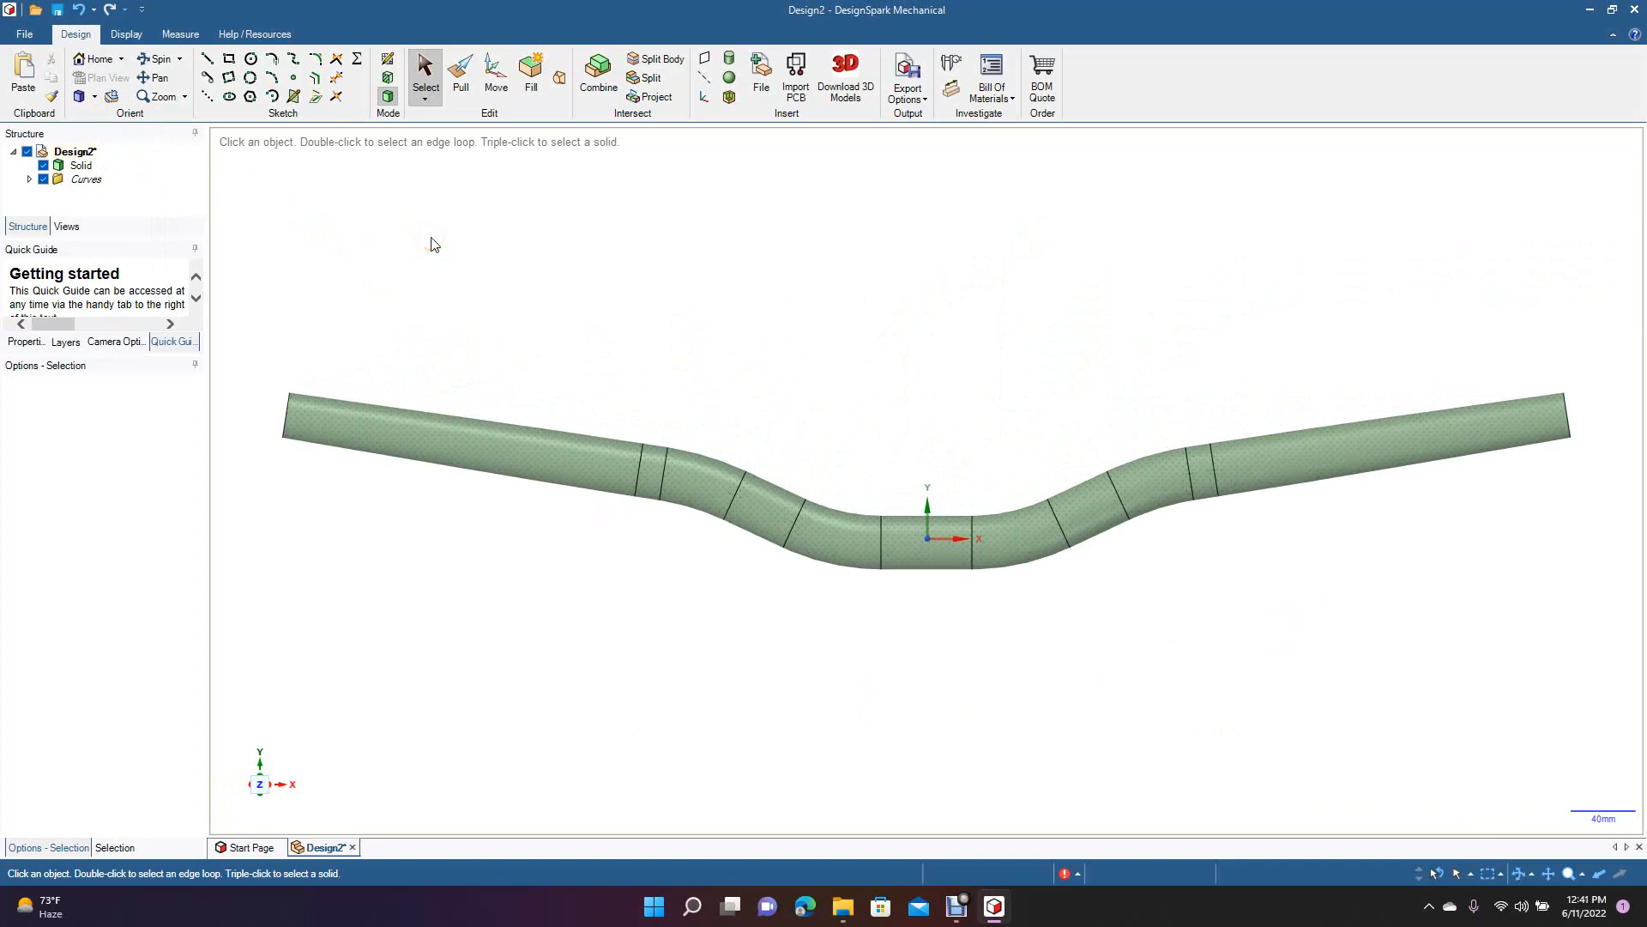